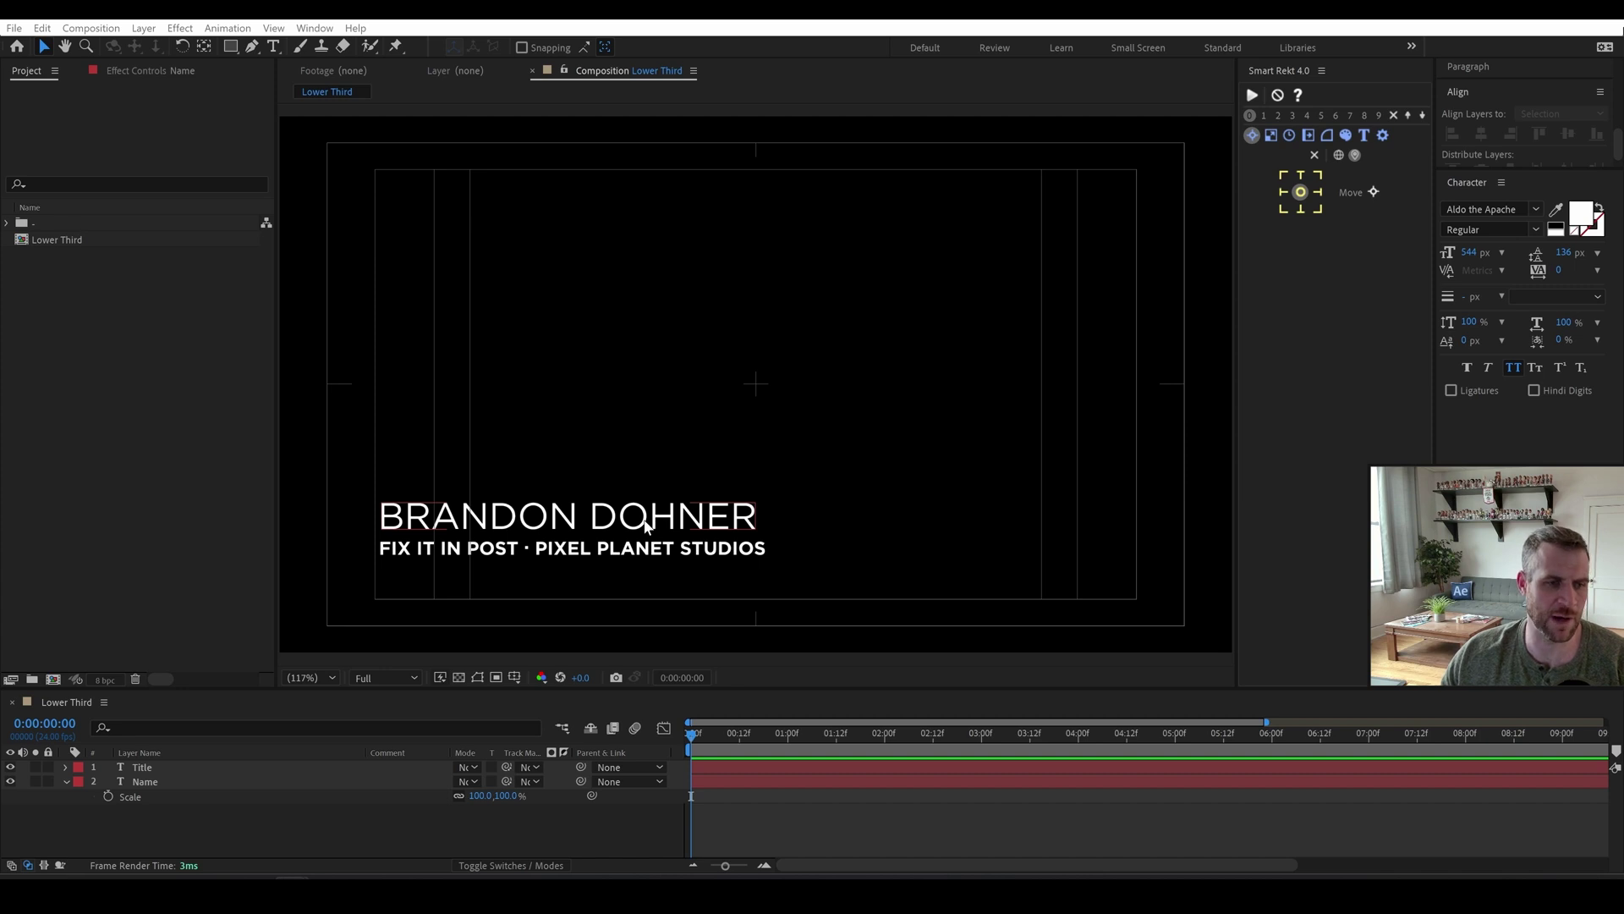
Duplicate the Name layer twice and rename the copies First Name and Last Name.
click(647, 525)
key(ctrl+d)
key(ctrl+d)
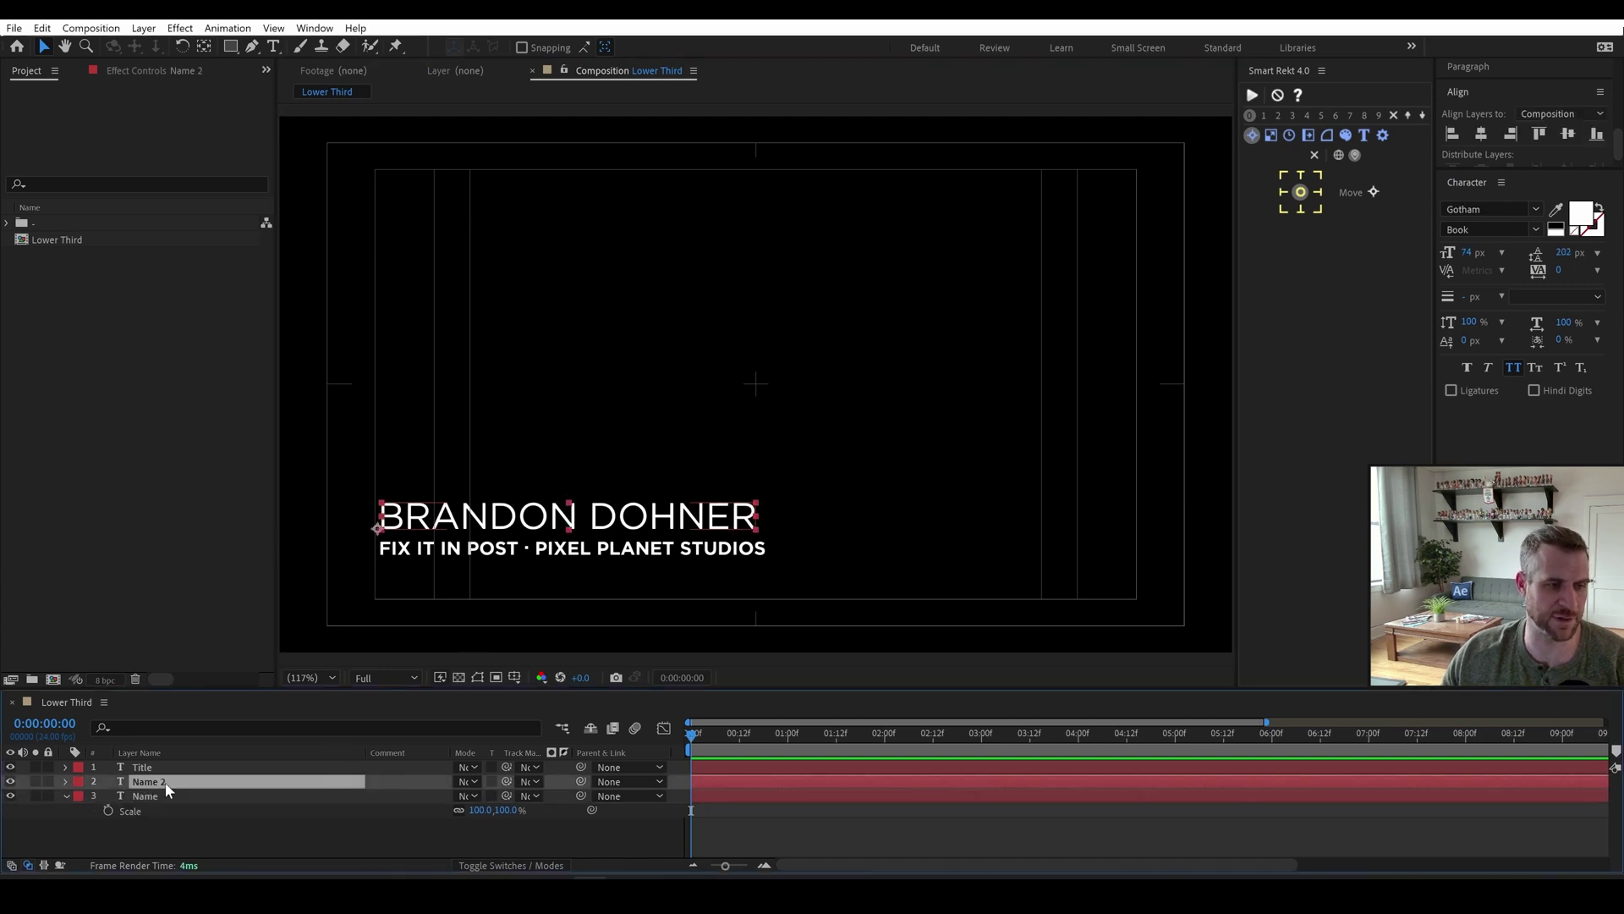
click(157, 792)
key(Return)
text(Firs)
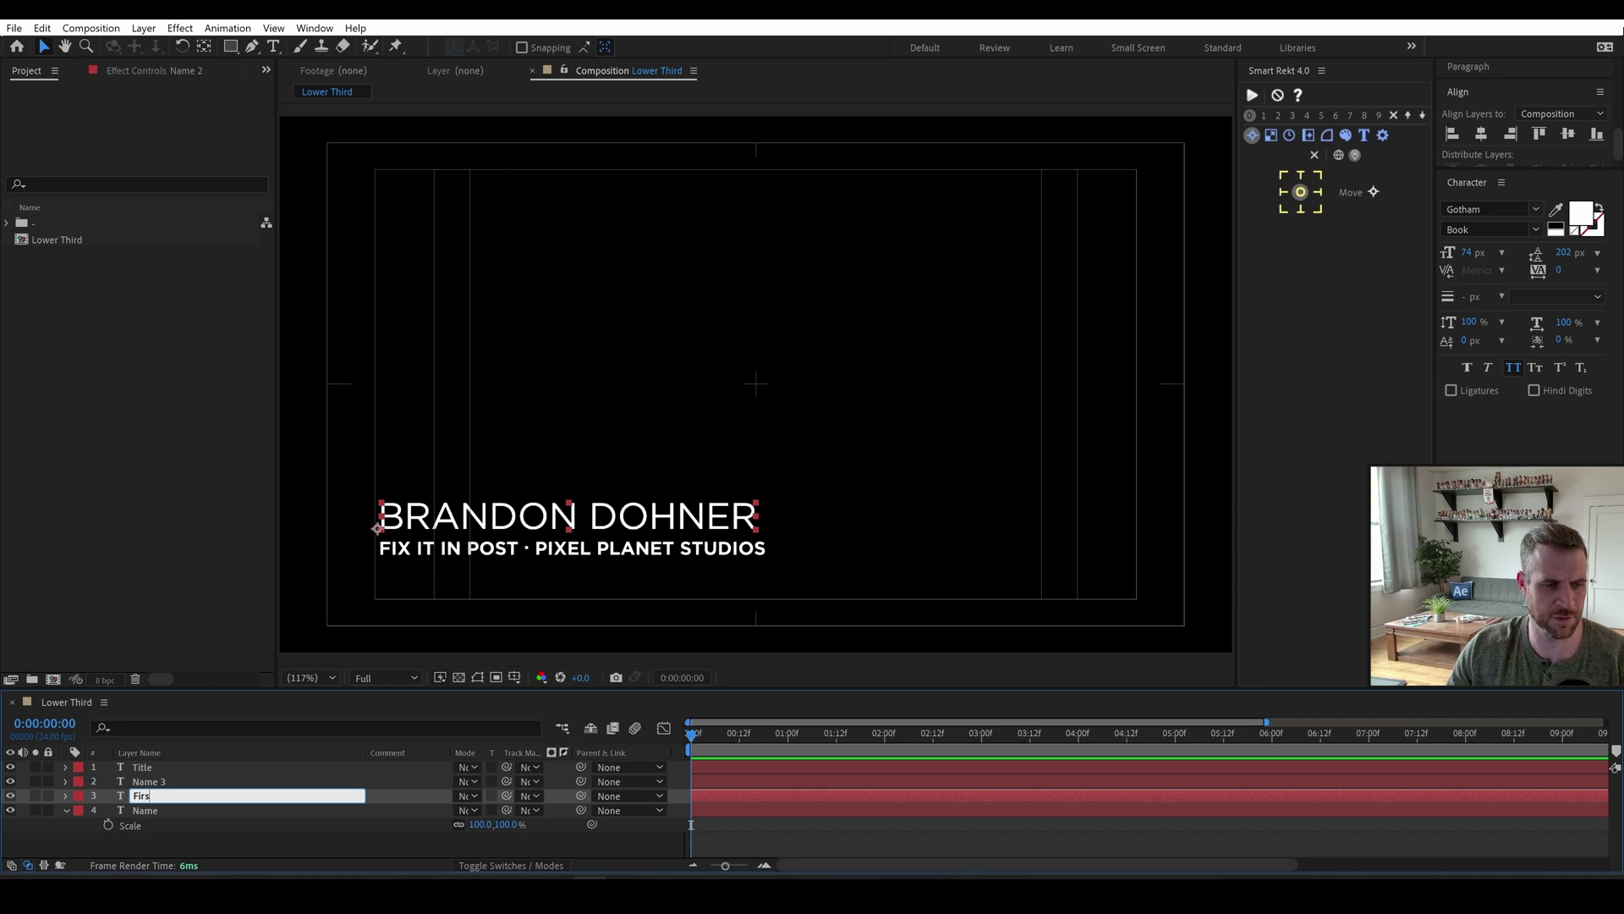
text(t Name)
key(Return)
key(ctrl+Up)
key(Return)
text(F)
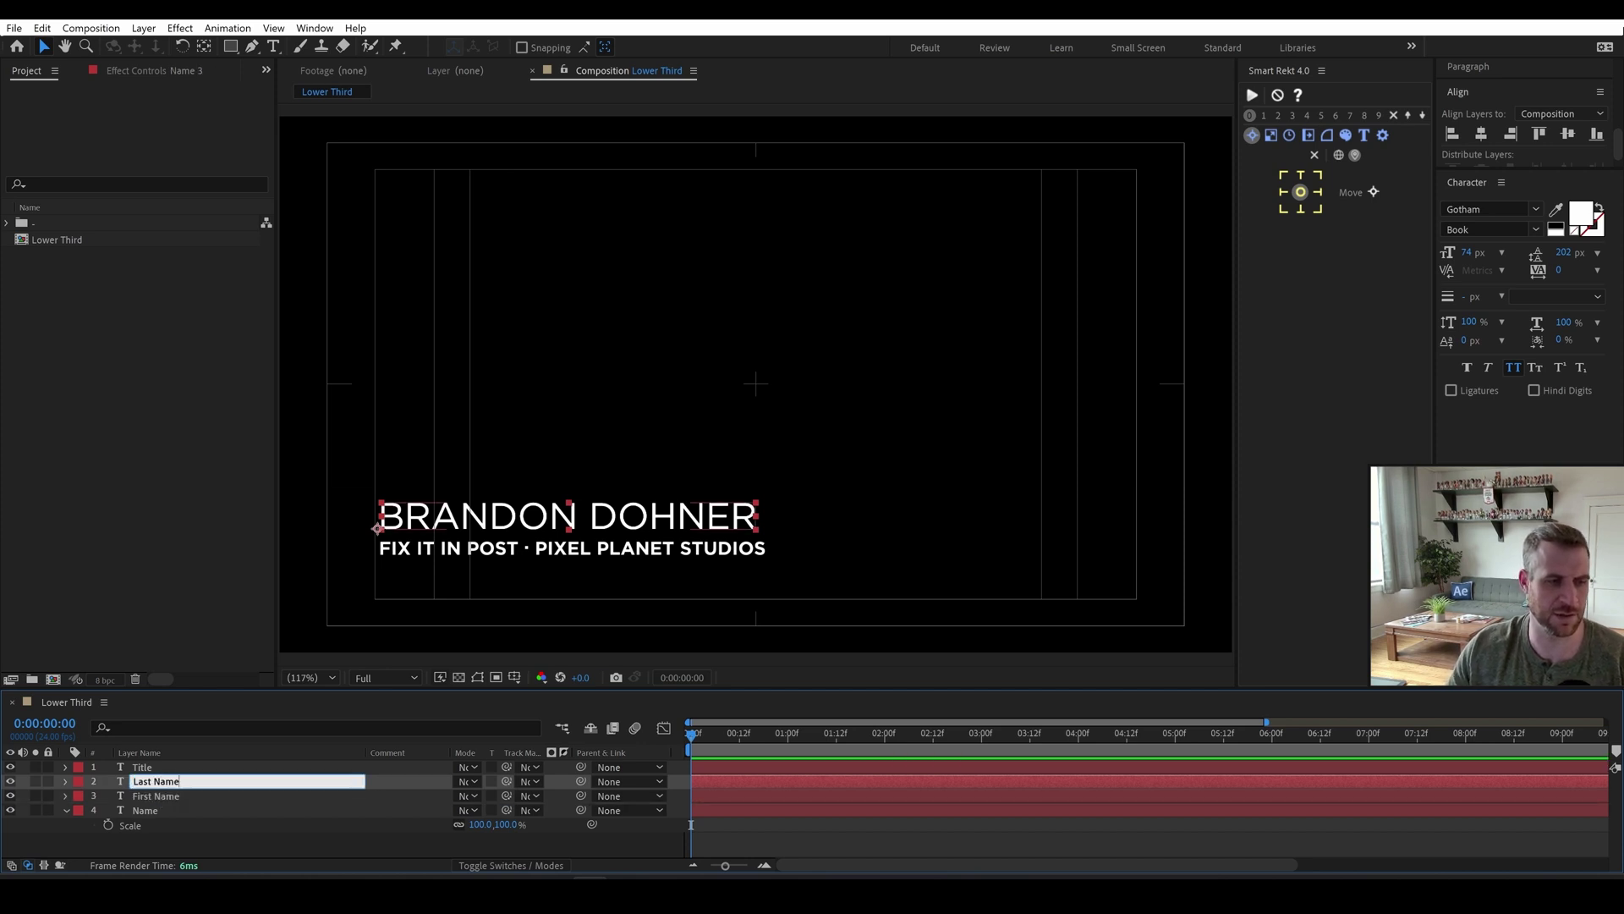
text(ast Name)
key(Return)
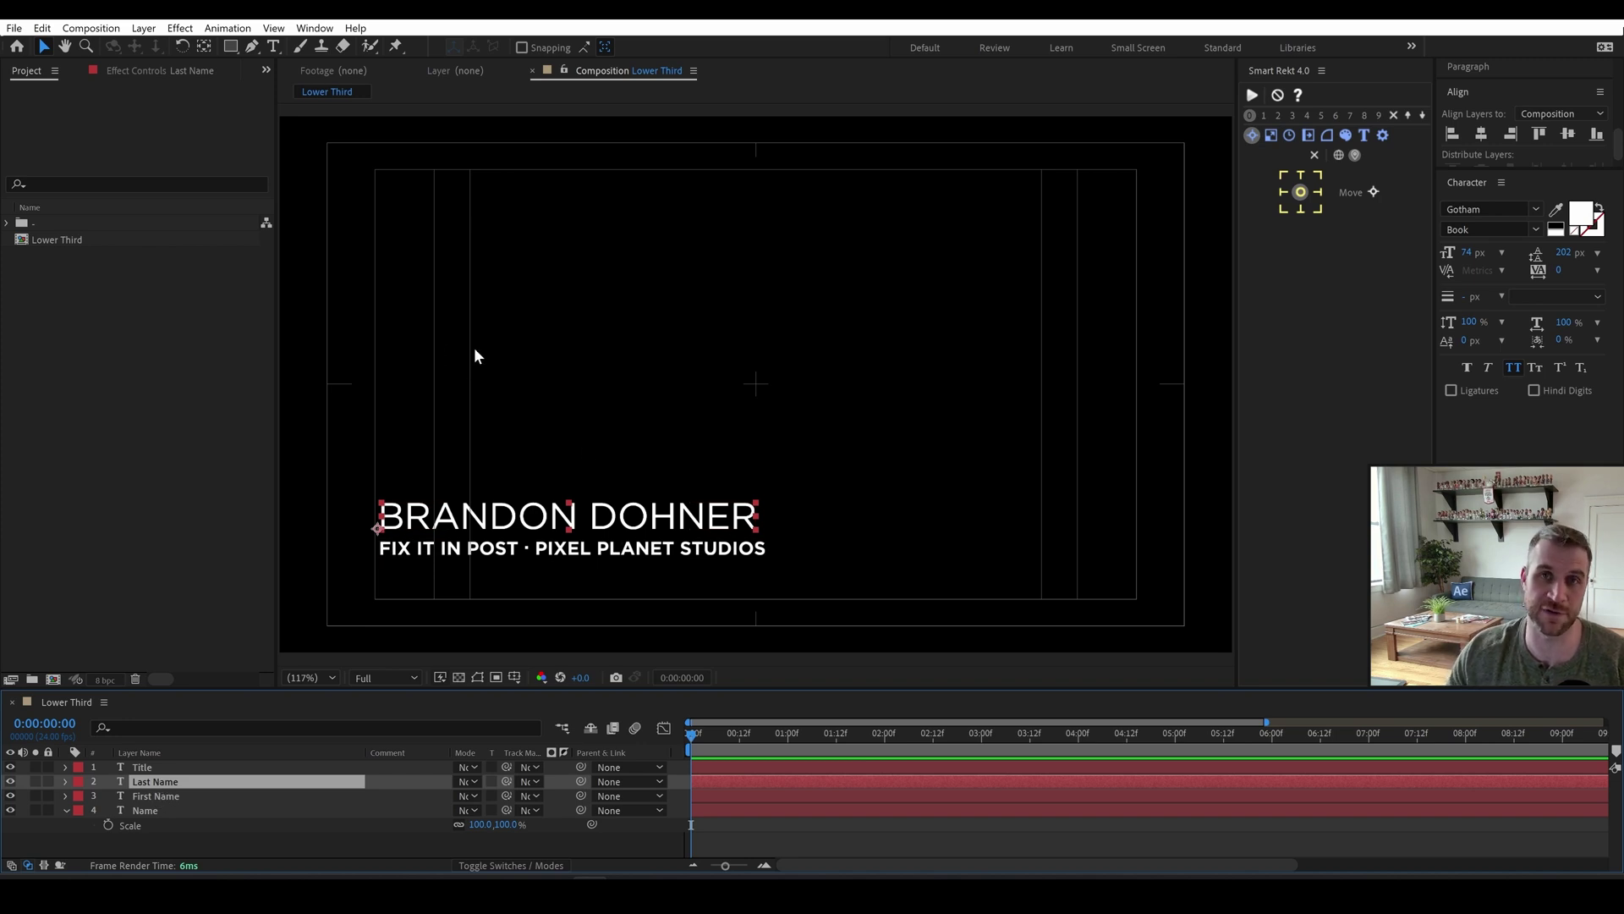
Apply Text Buddy to Last Name and snap it to the First Name layer.
key(ctrl+space)
text(textu b)
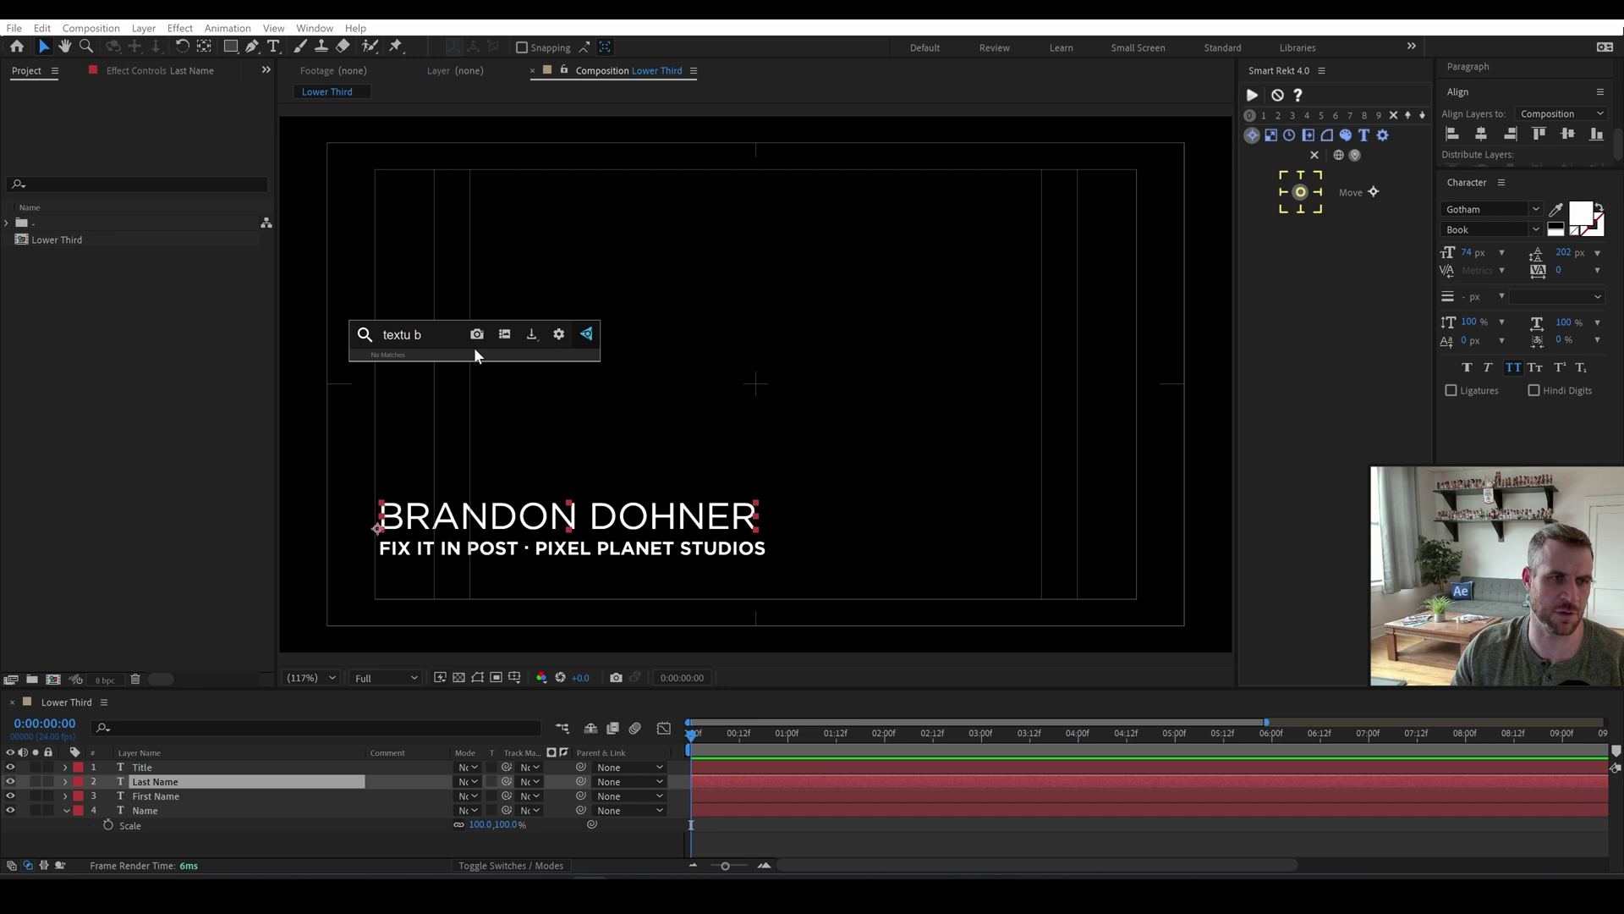
key(BackSpace)
key(BackSpace)
key(BackSpace)
text(budd)
key(Return)
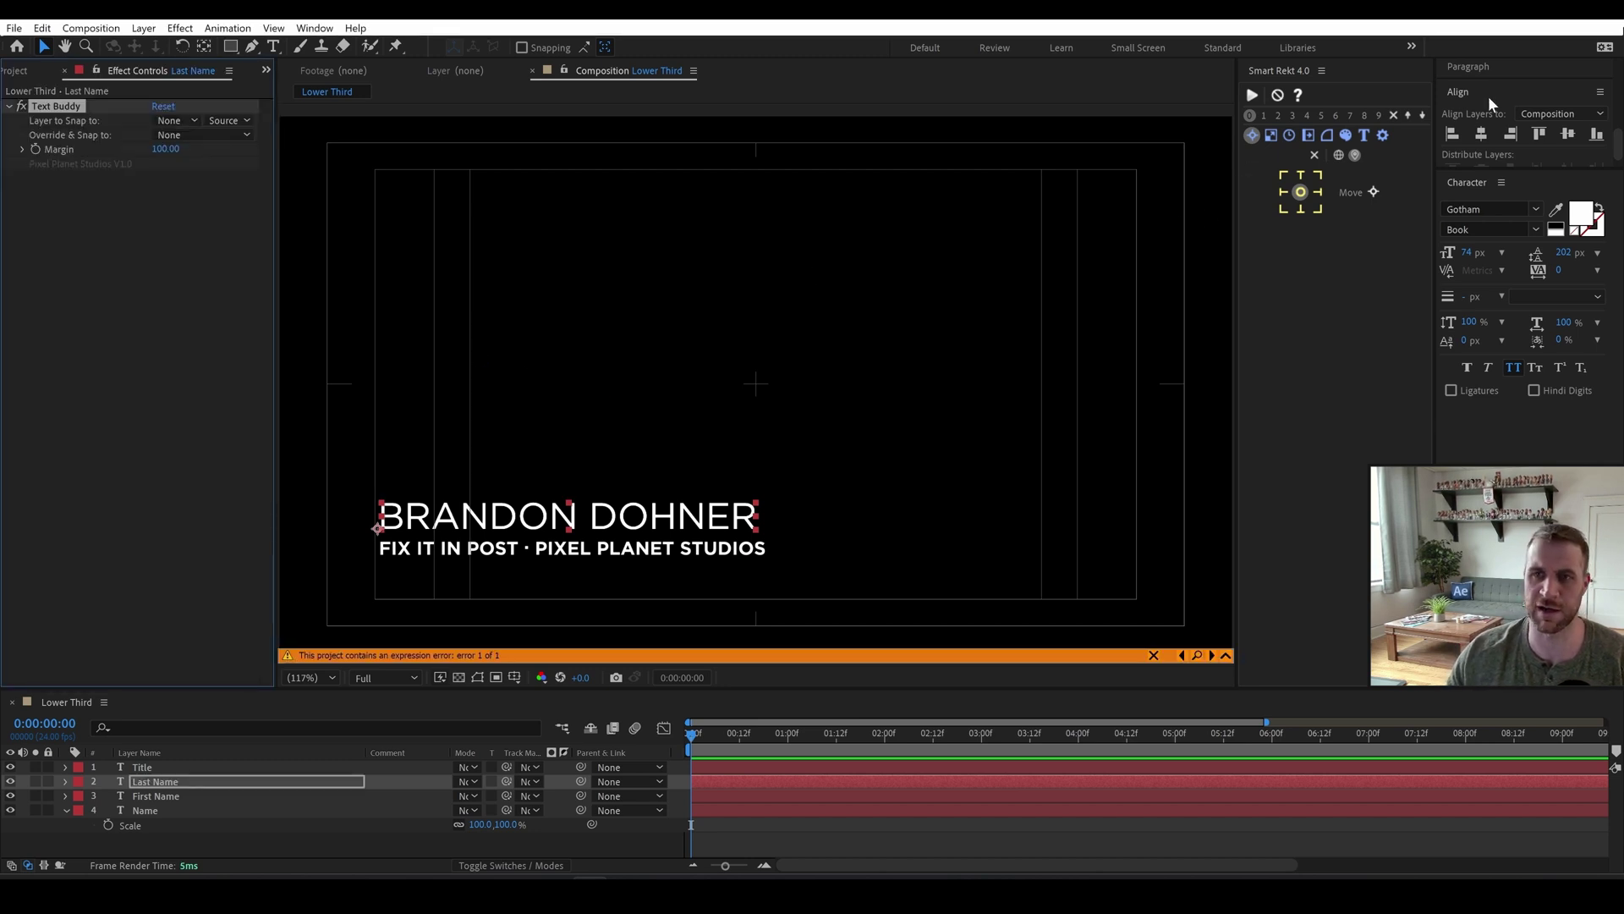
click(167, 120)
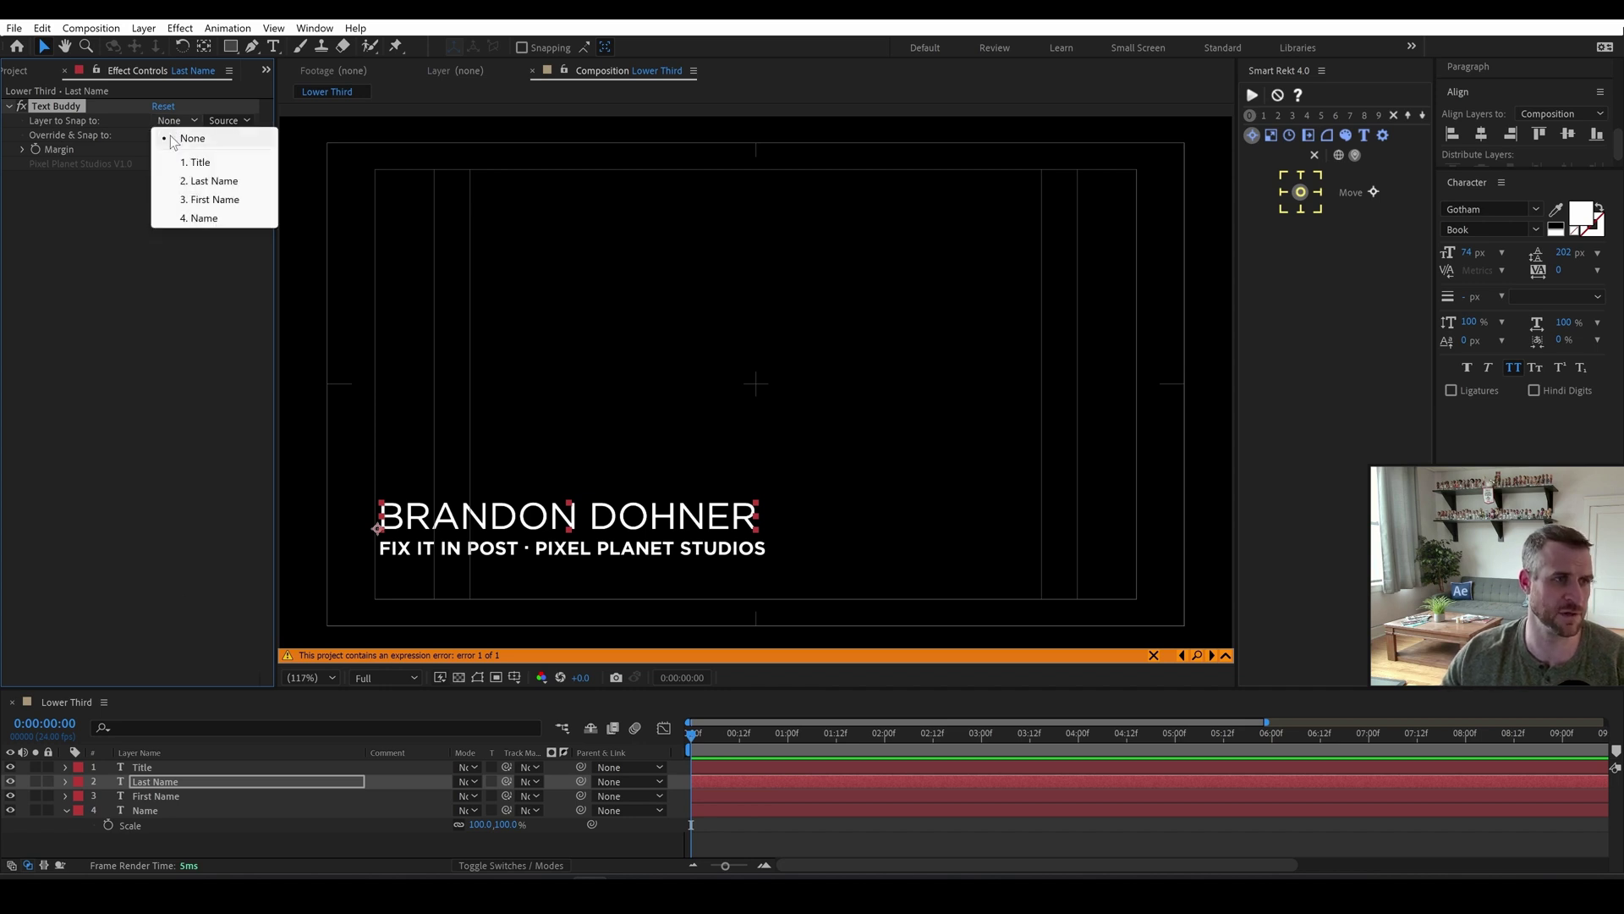
click(204, 199)
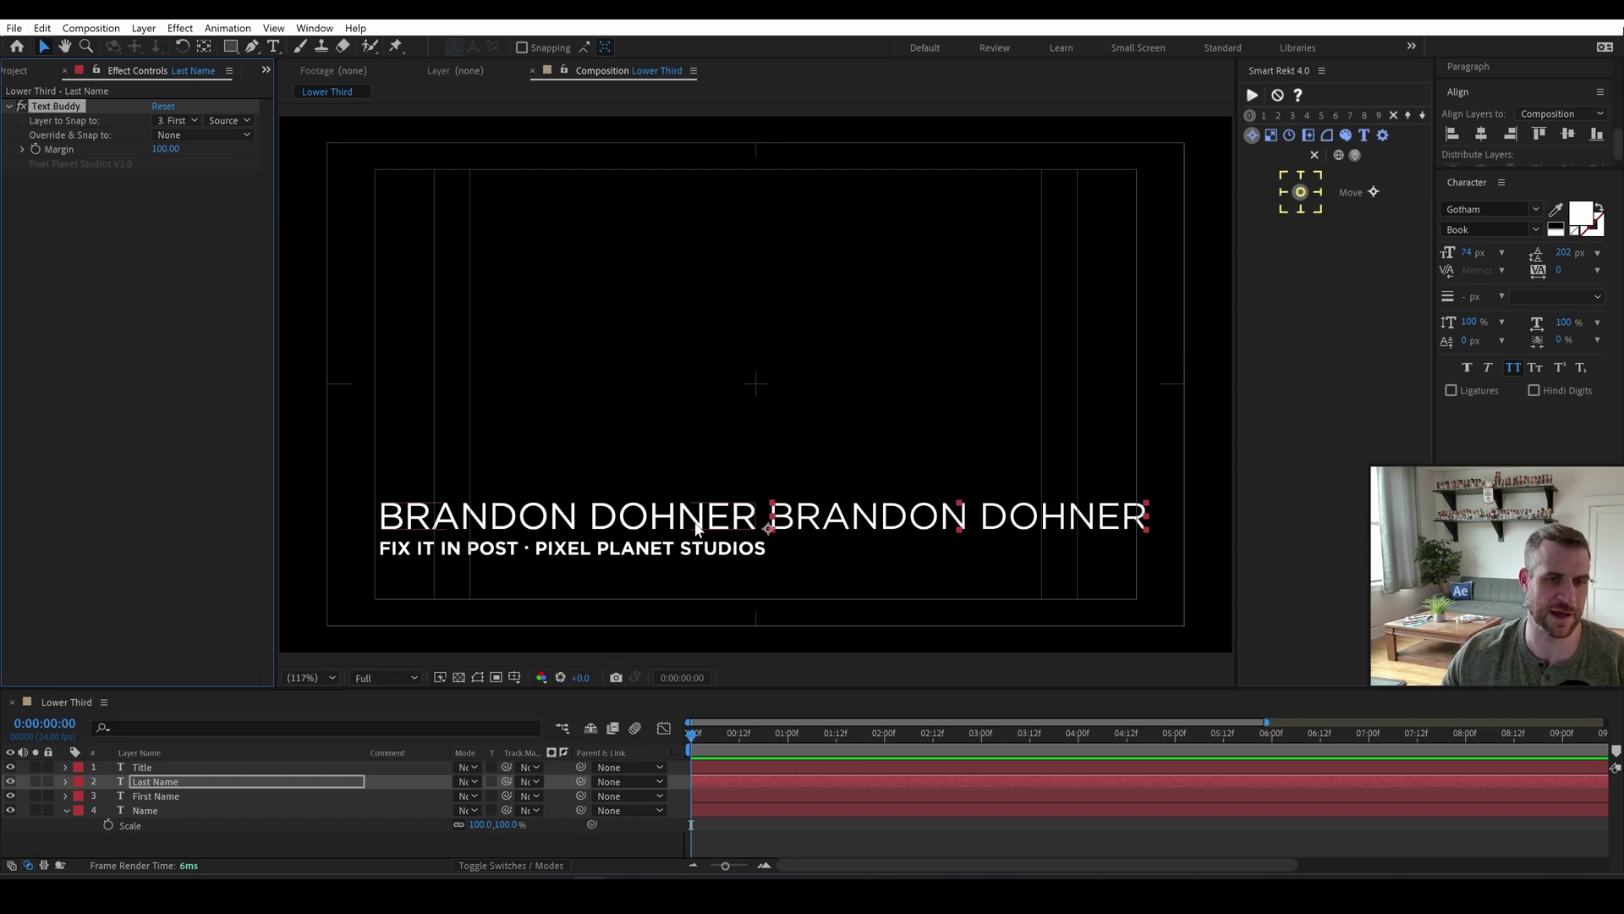
Apply Text Lasso to First Name with Name as its source layer.
click(696, 528)
key(ctrl+space)
text(text lass)
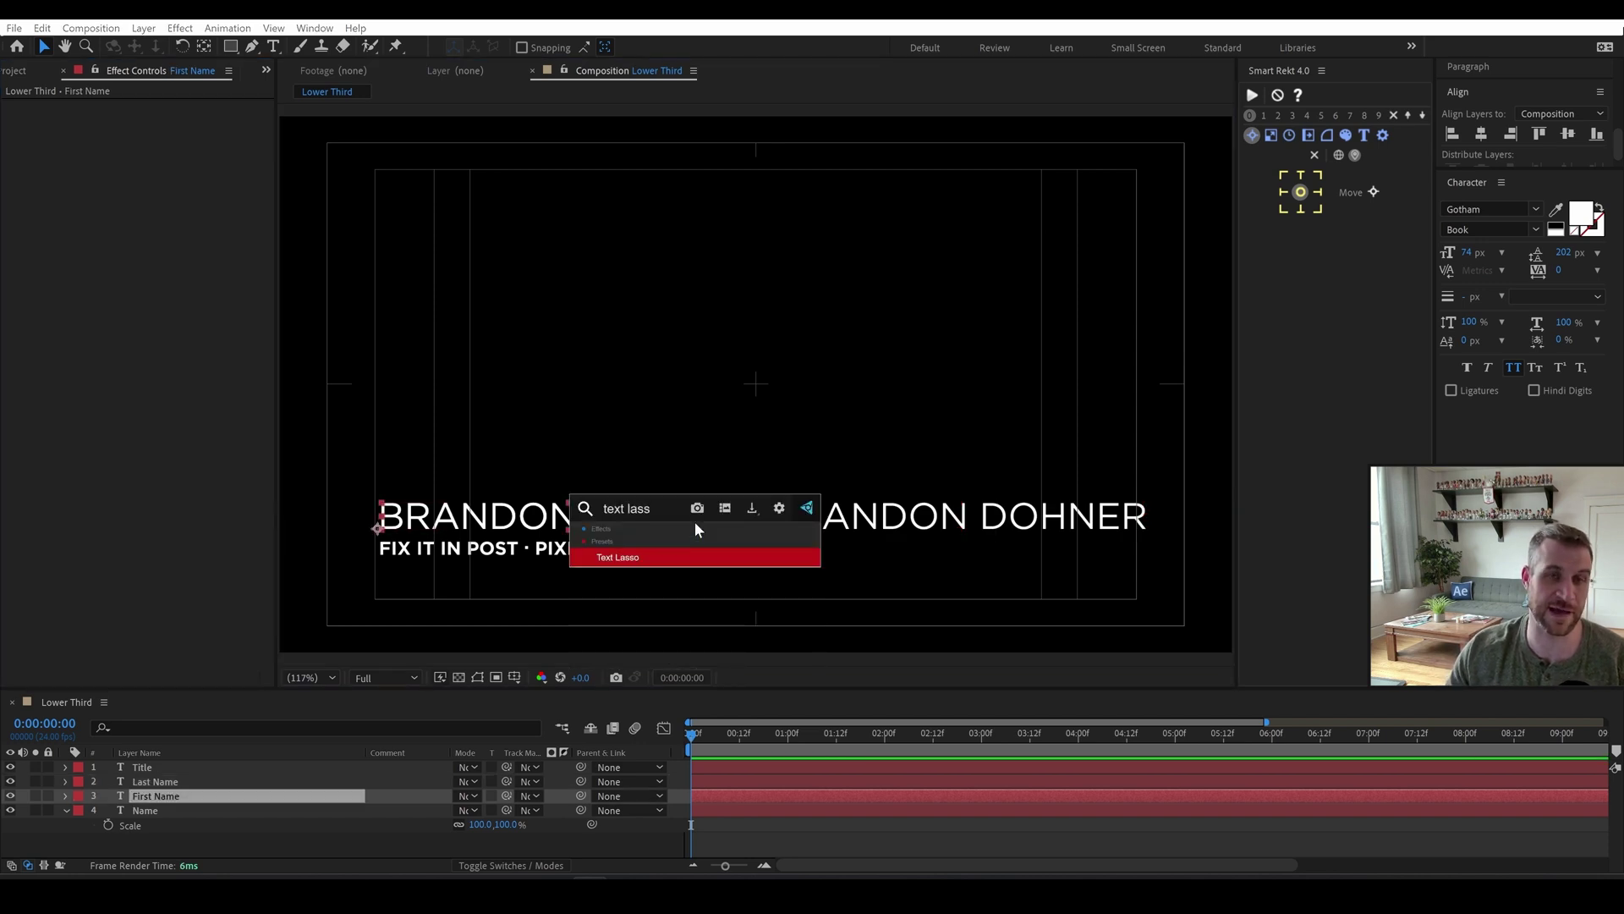
key(Return)
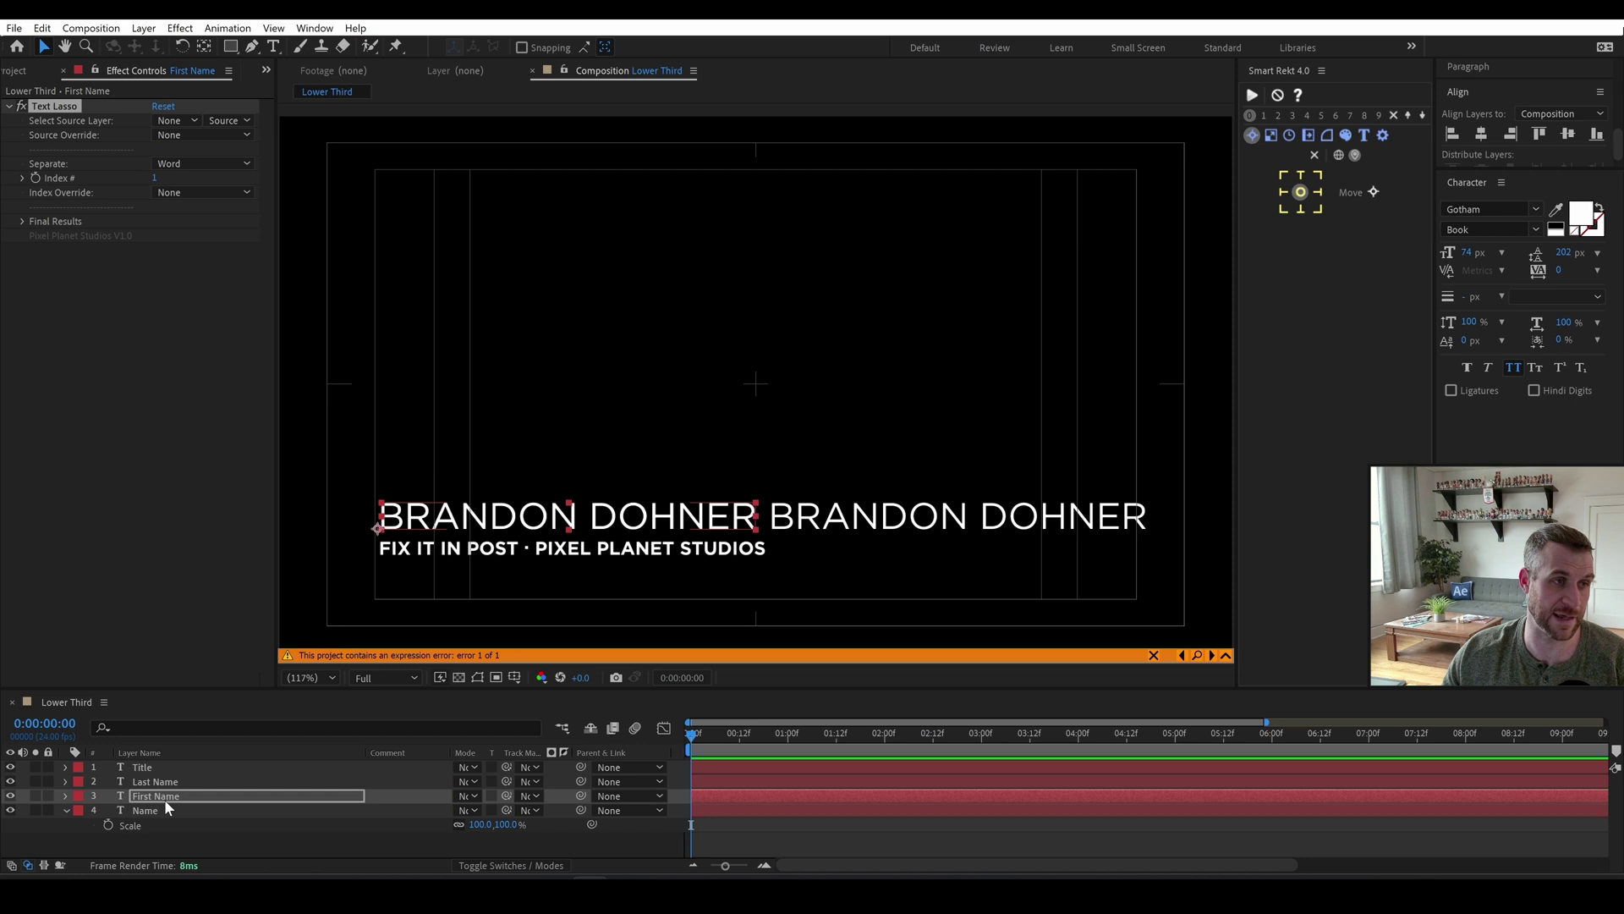
click(173, 124)
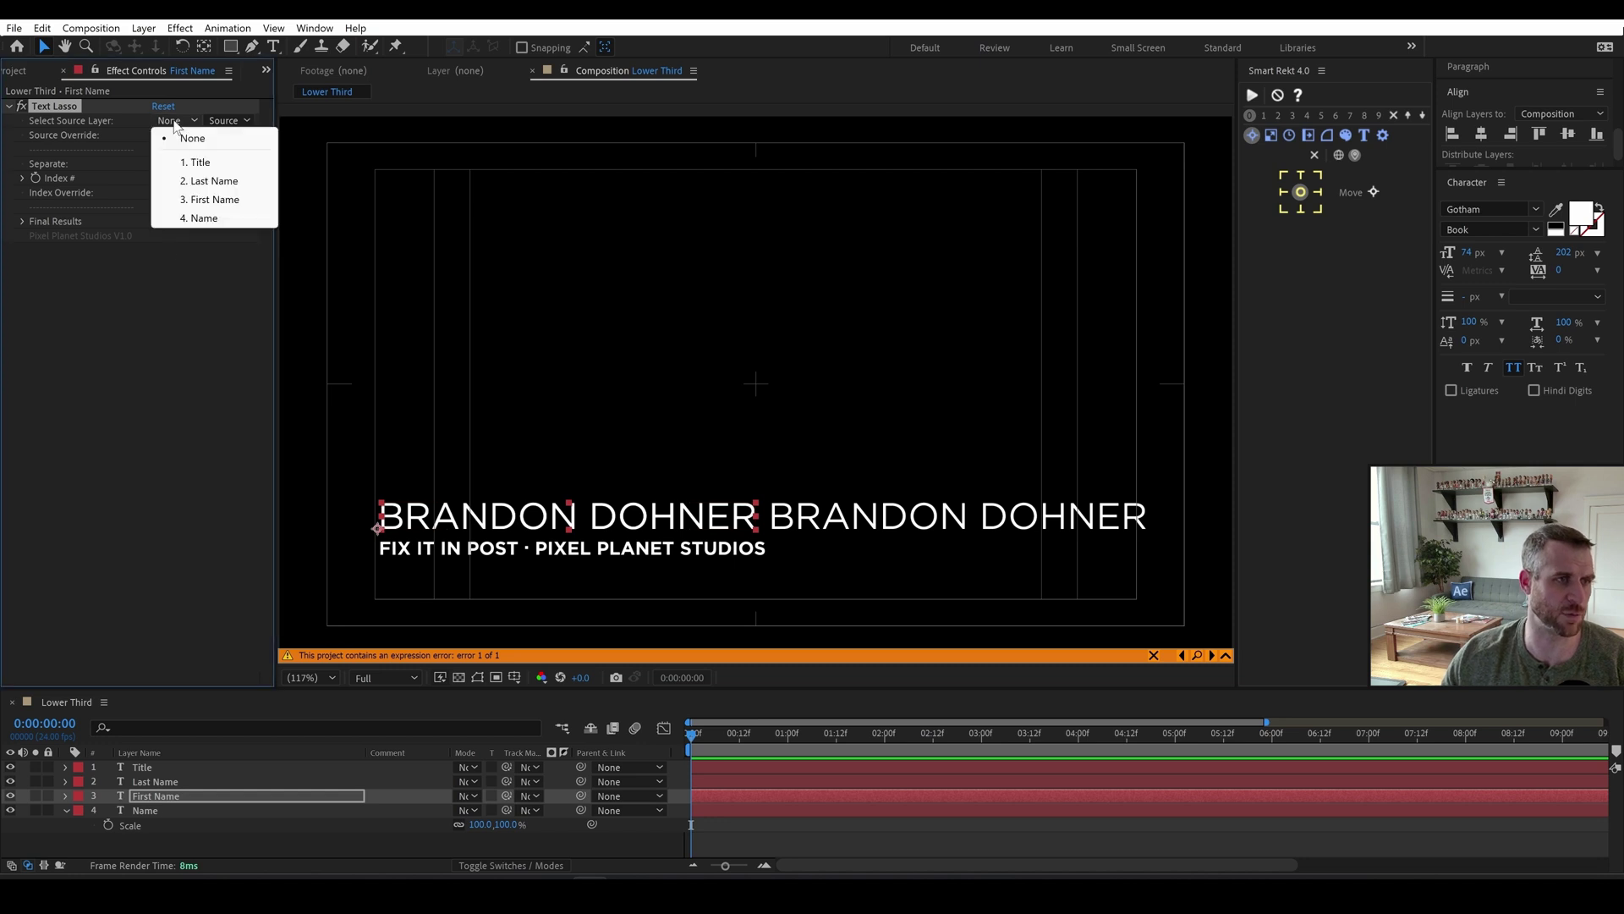
click(208, 218)
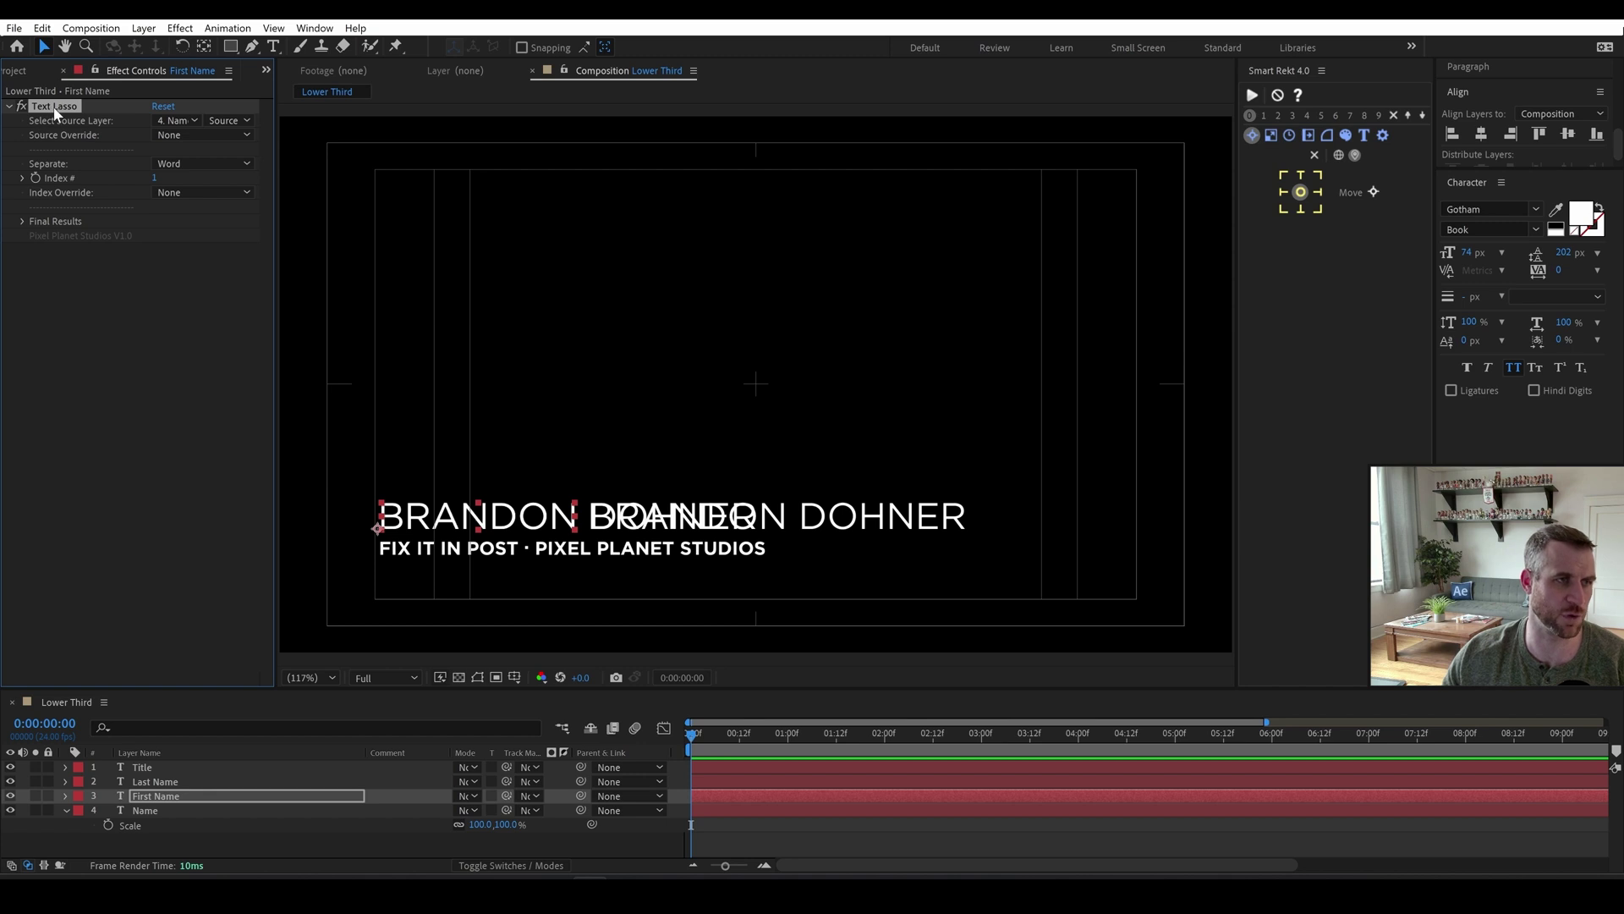
Apply Text Lasso to Last Name, sourced from Name, with Index # 2 for DOHNER.
click(155, 782)
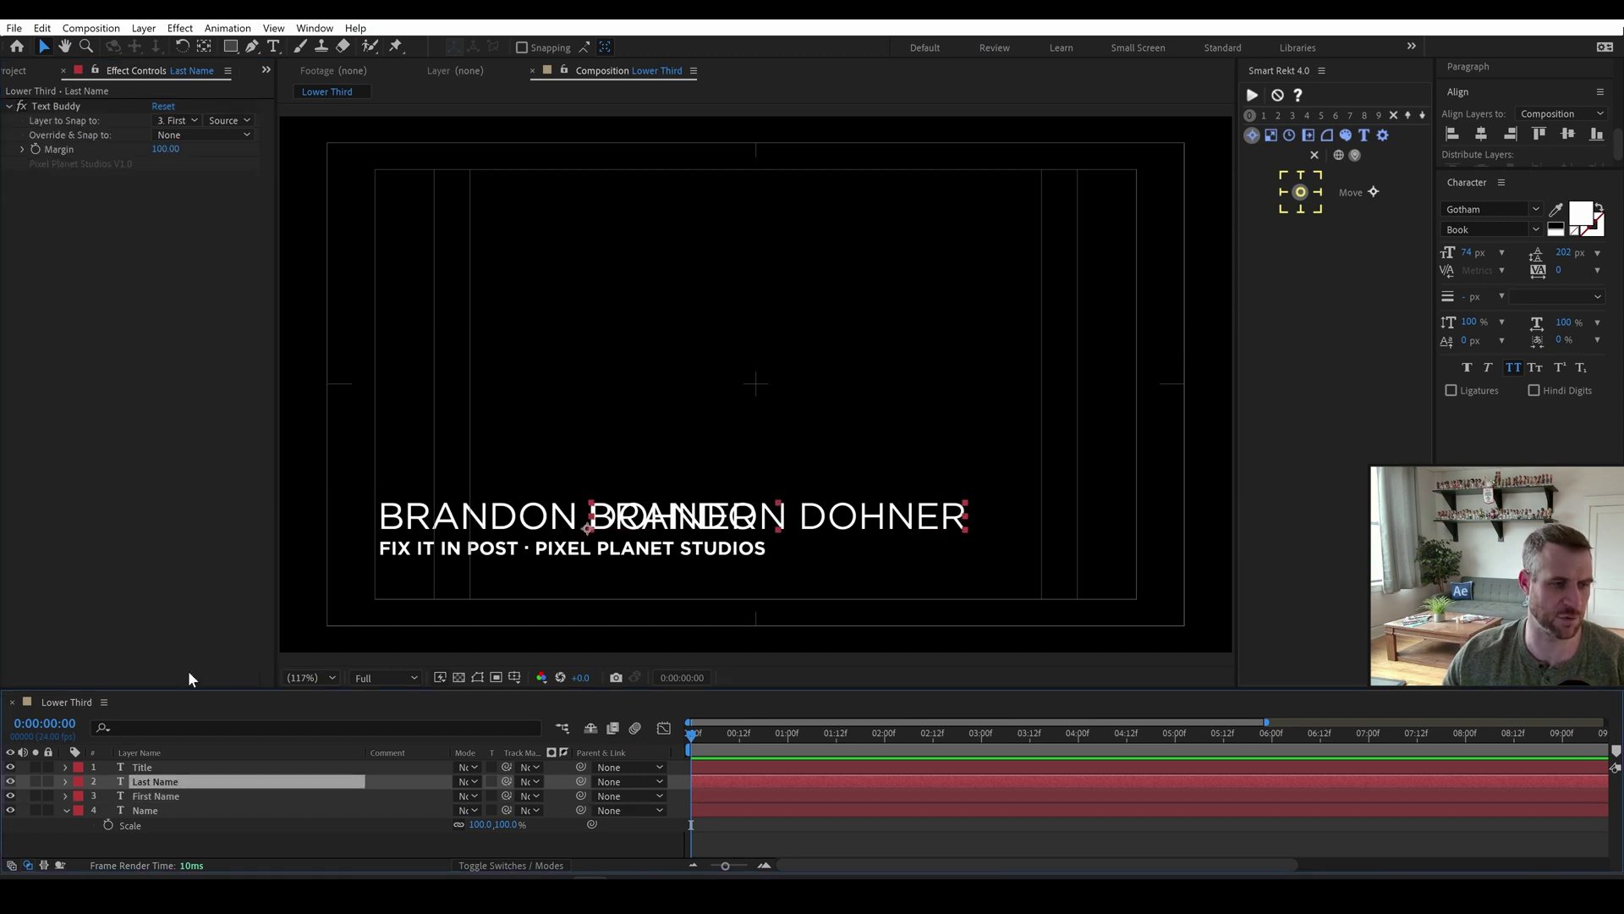
key(ctrl+space)
text(text)
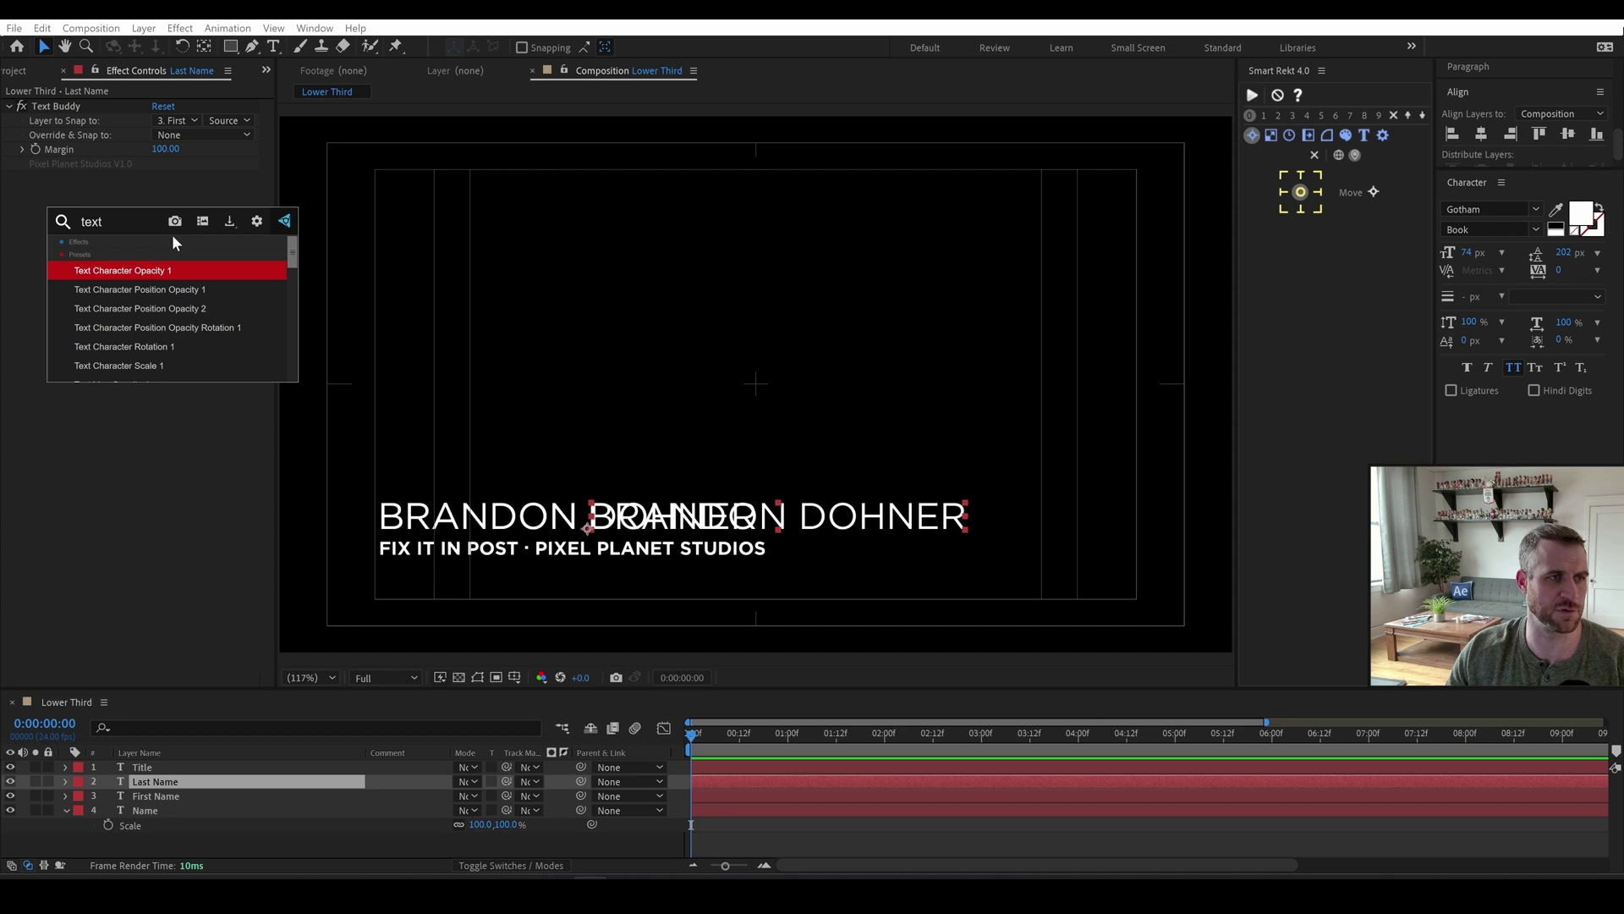
text( la)
key(Return)
click(179, 209)
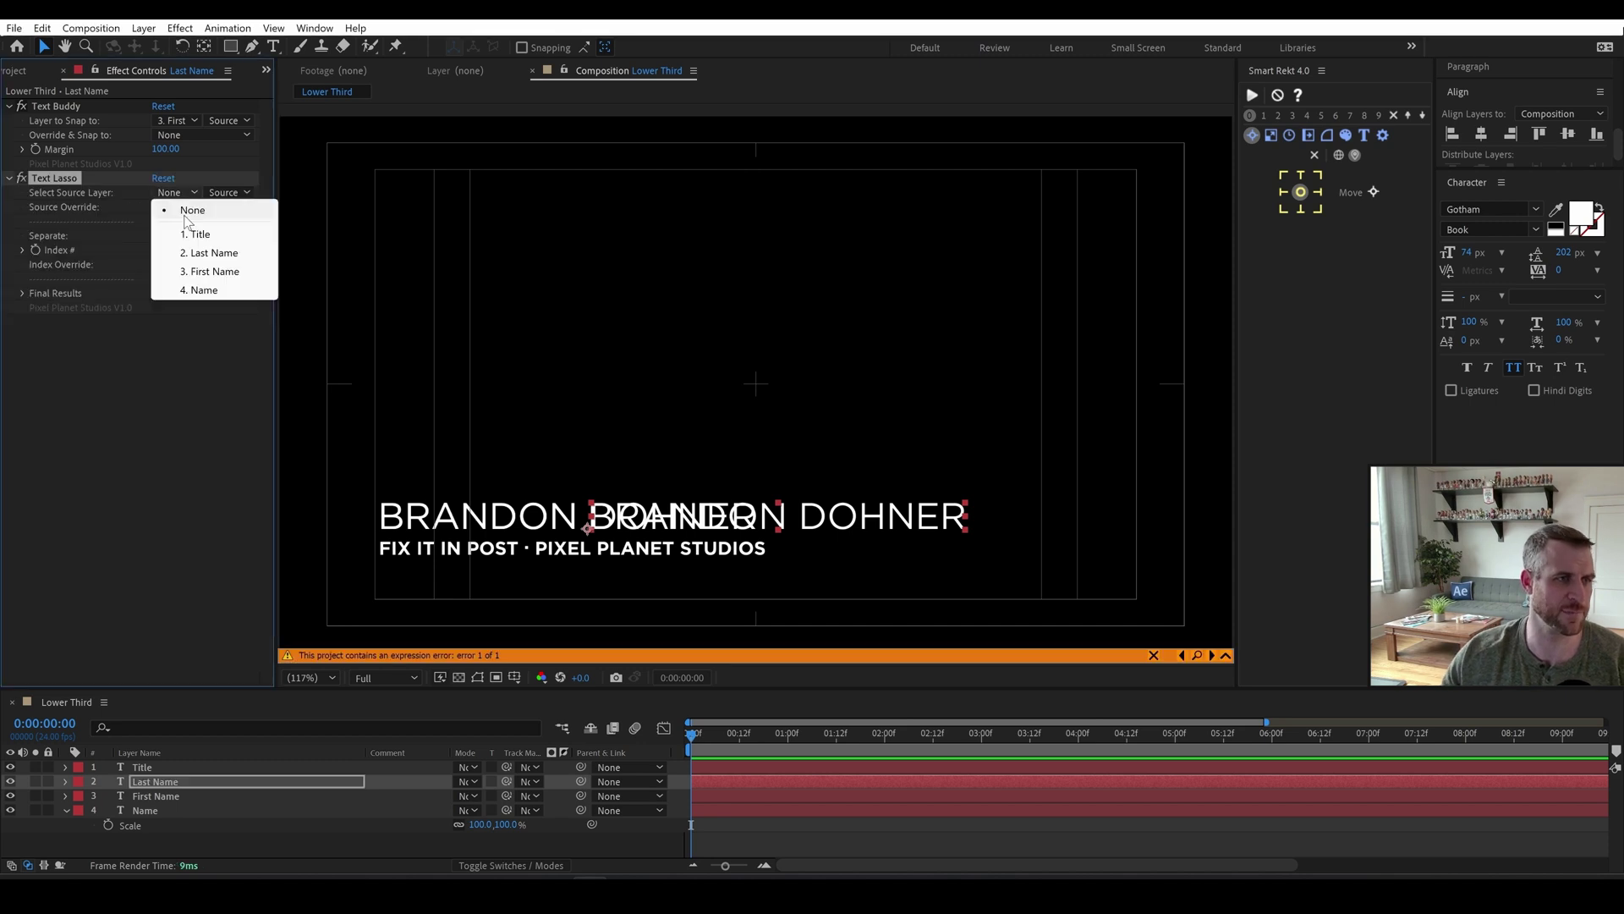
click(201, 290)
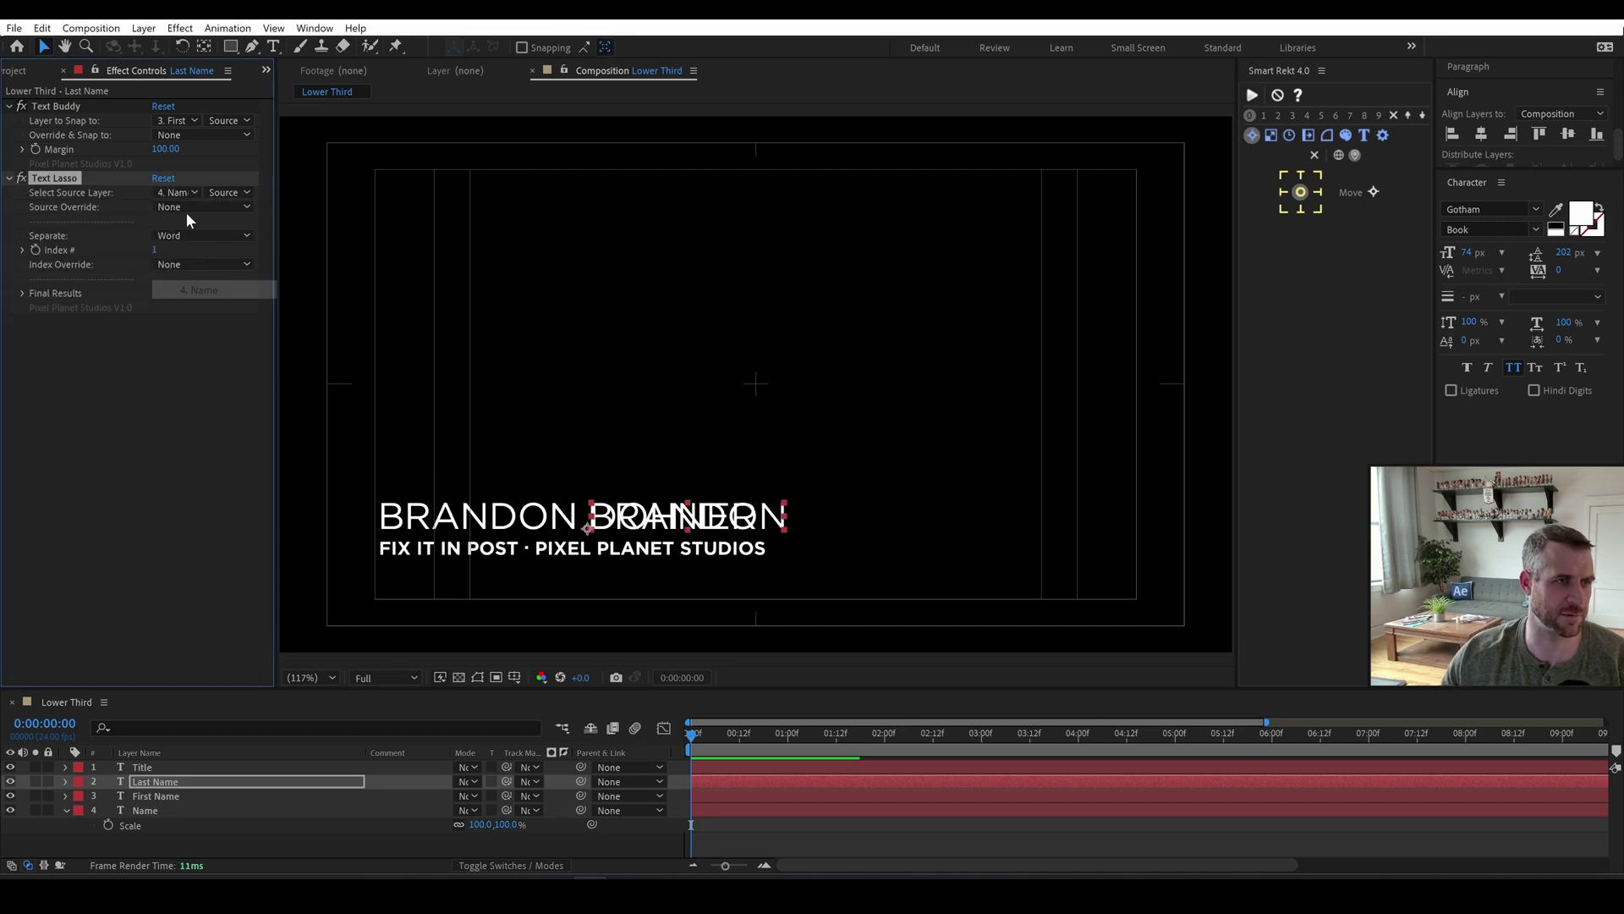
click(157, 252)
text(2)
key(Return)
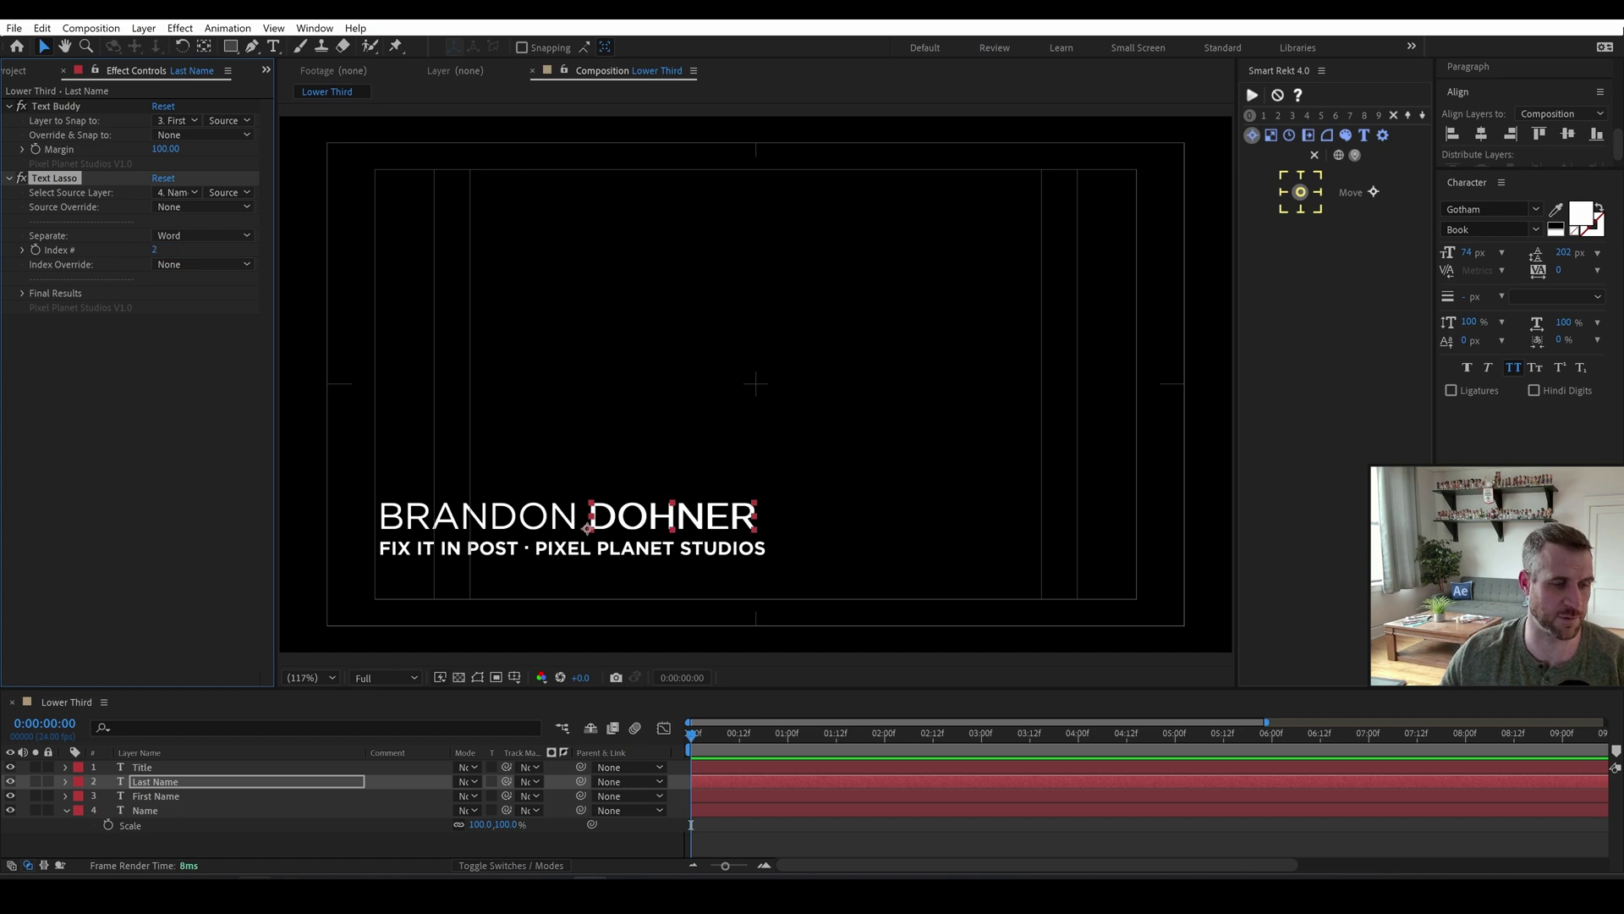
click(35, 795)
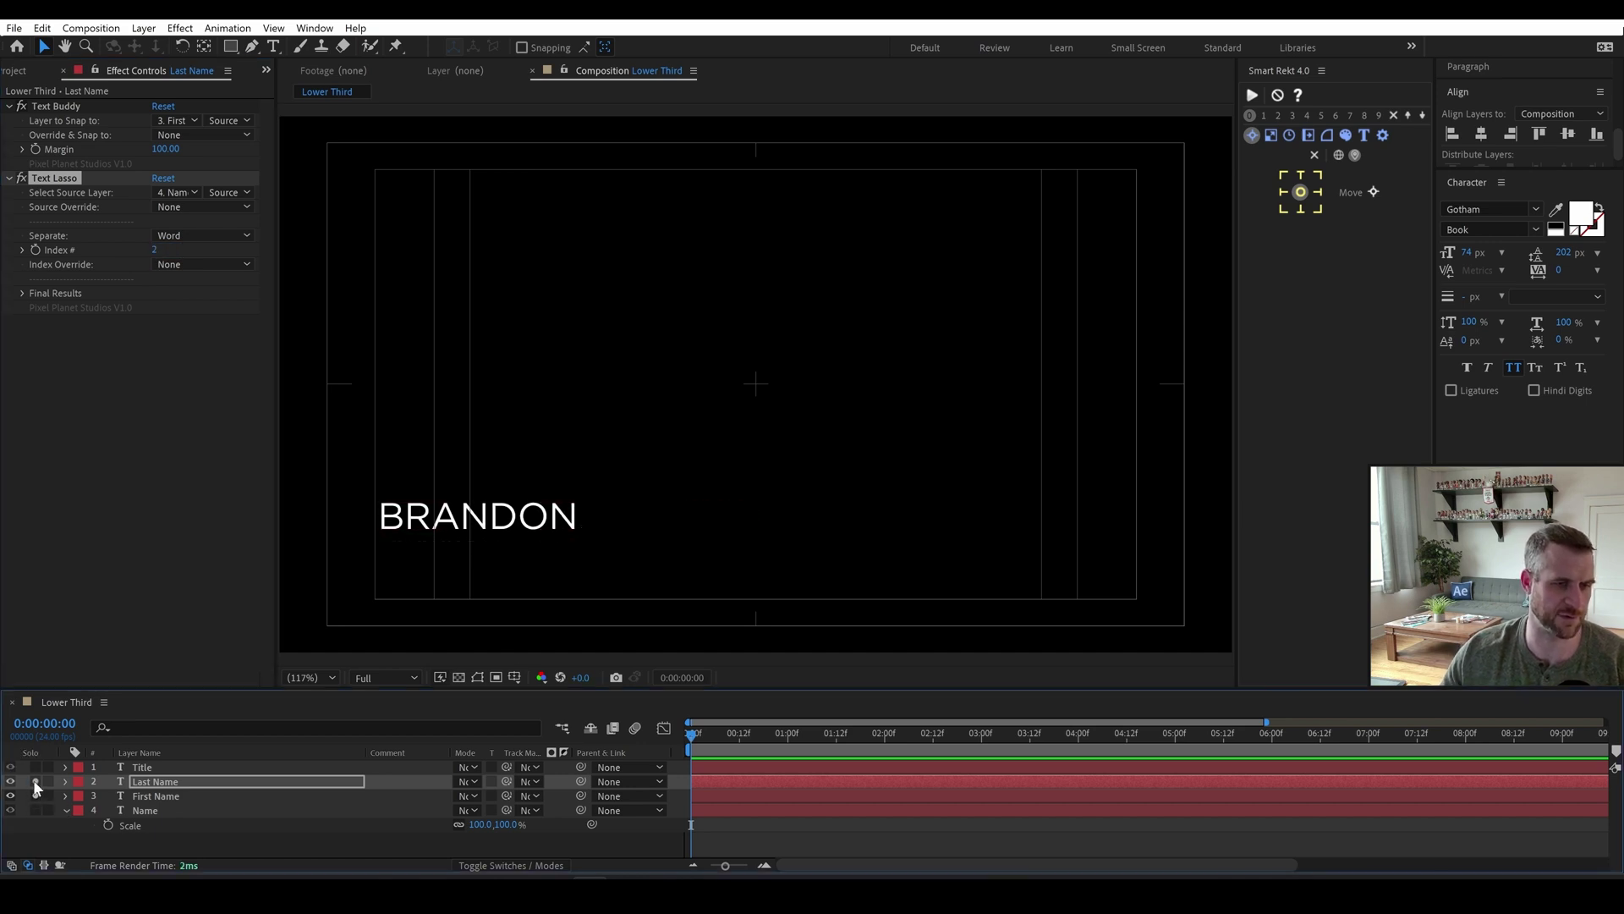
click(36, 782)
click(155, 795)
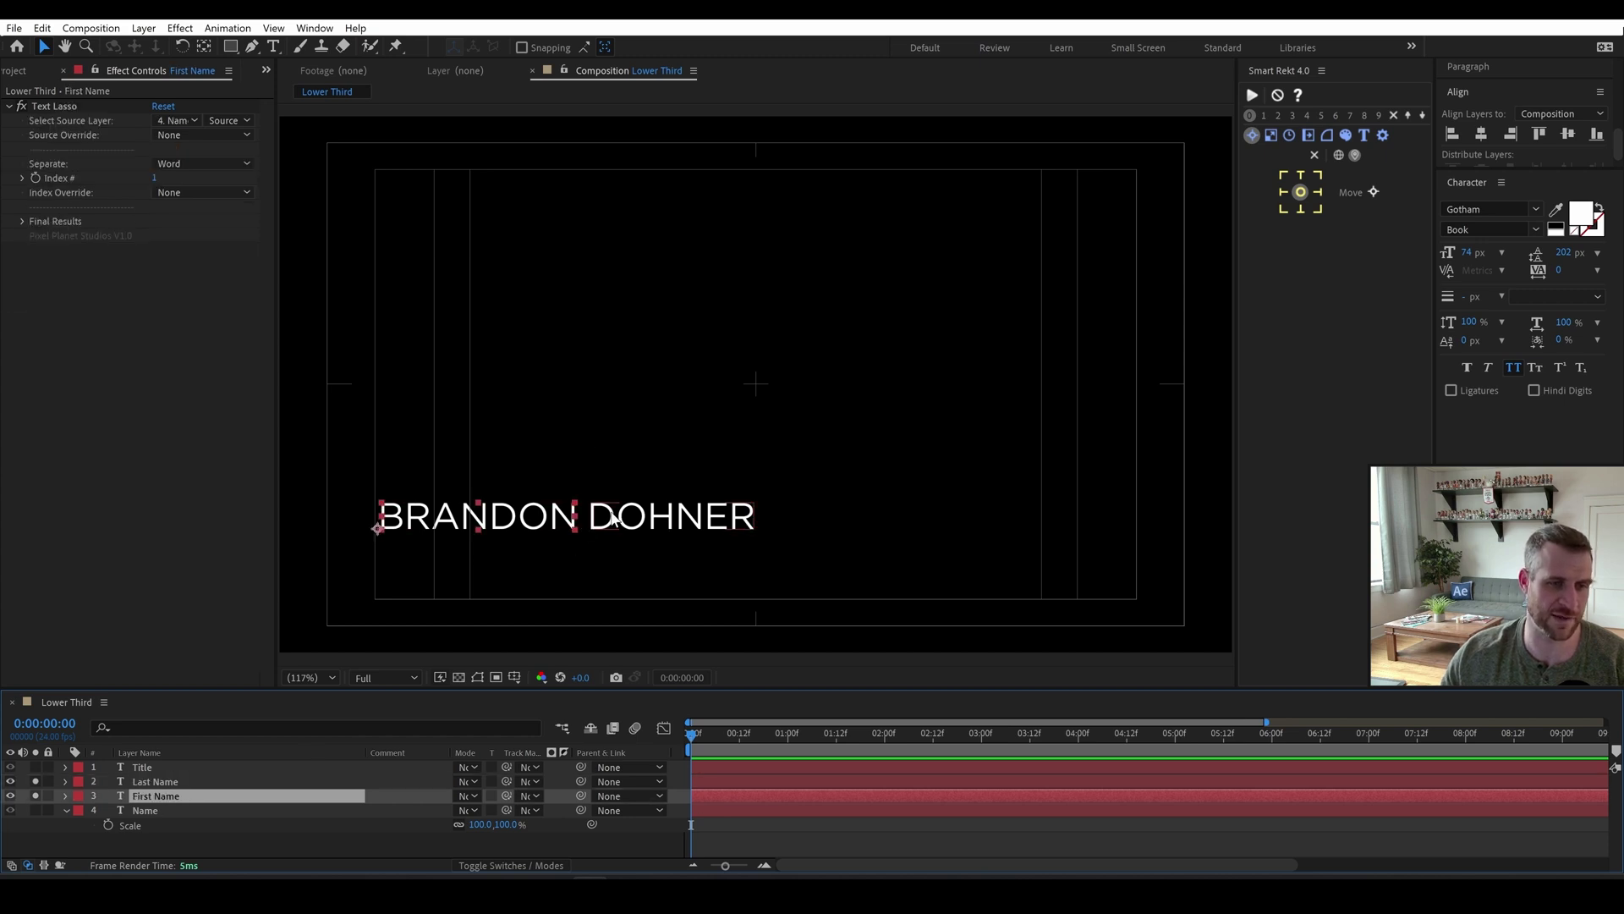
drag(505, 529, 543, 518)
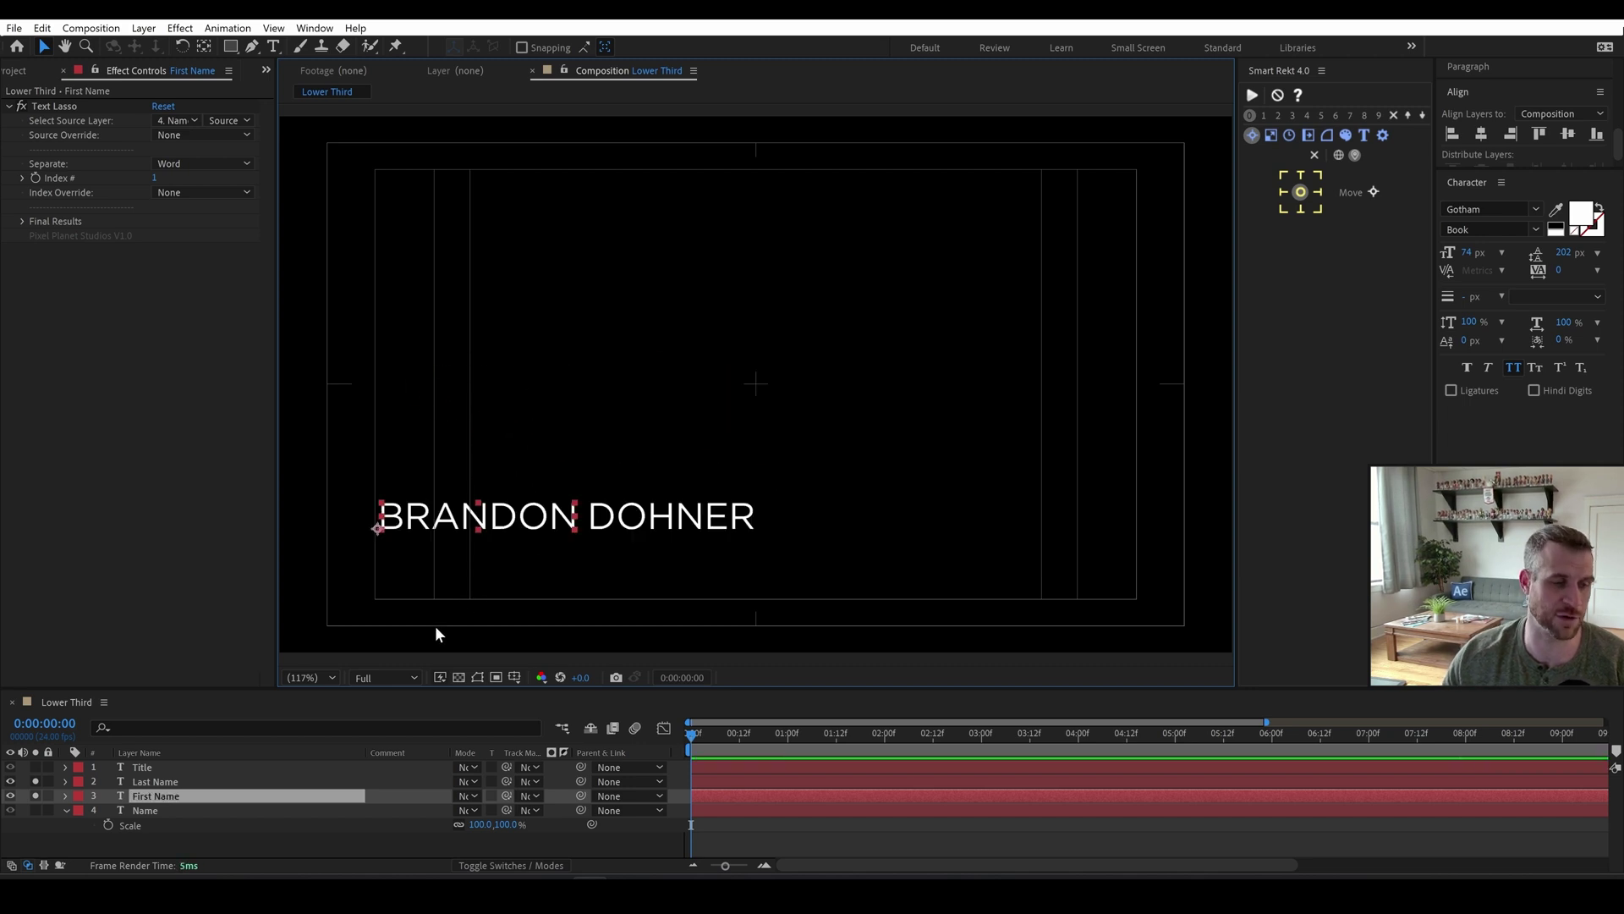
Add an orange box behind DOHNER with left and right margins of 26.
click(154, 781)
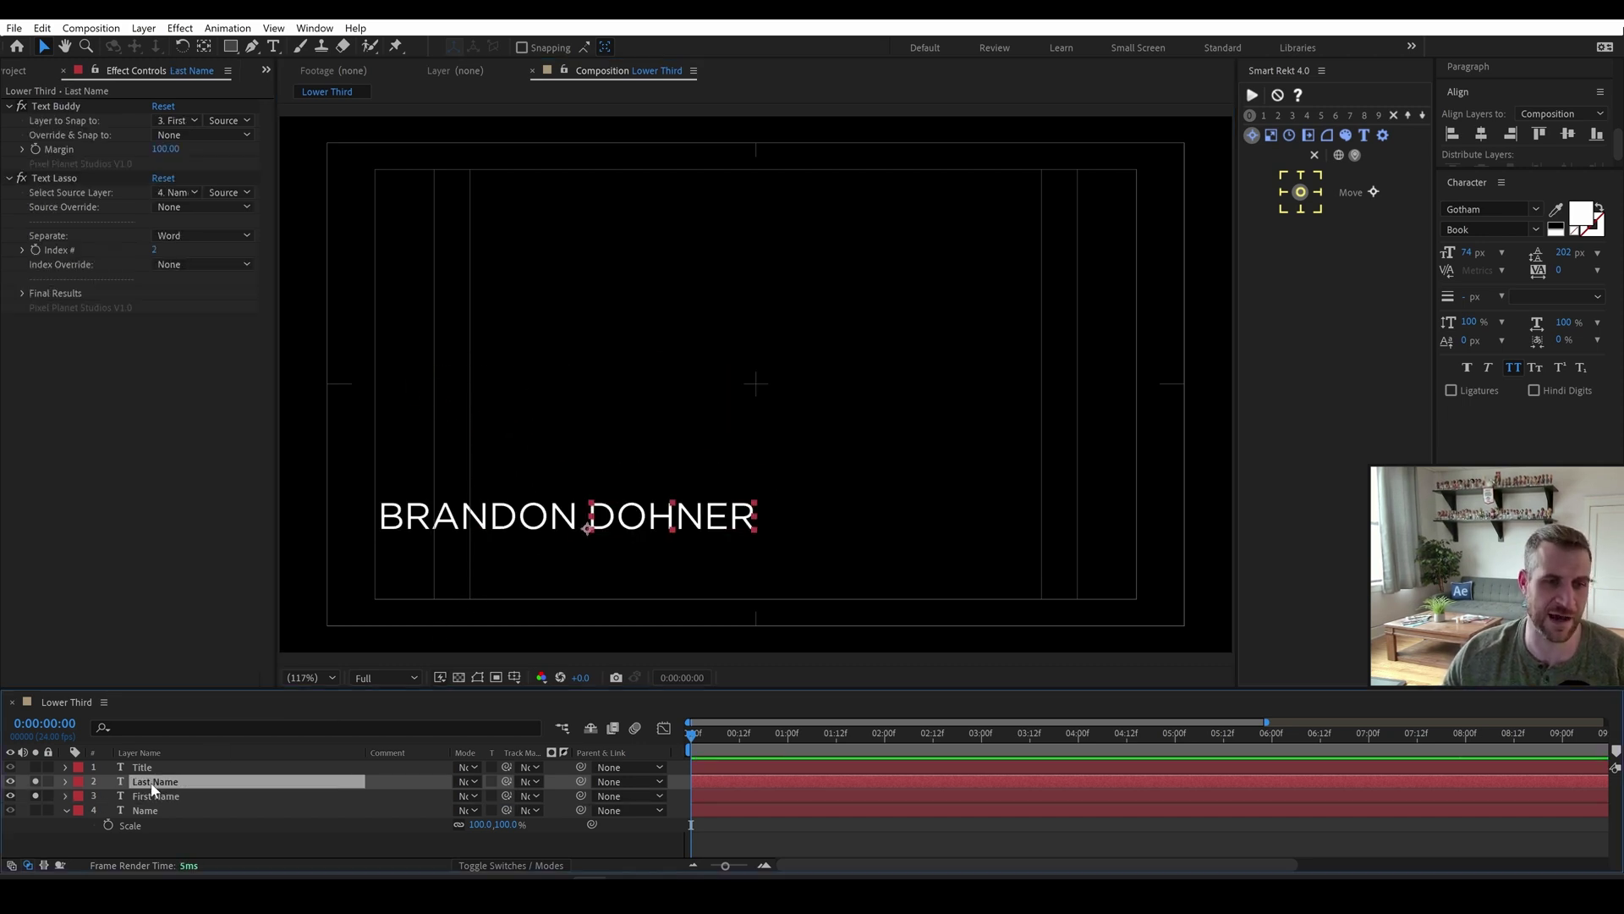
click(1251, 95)
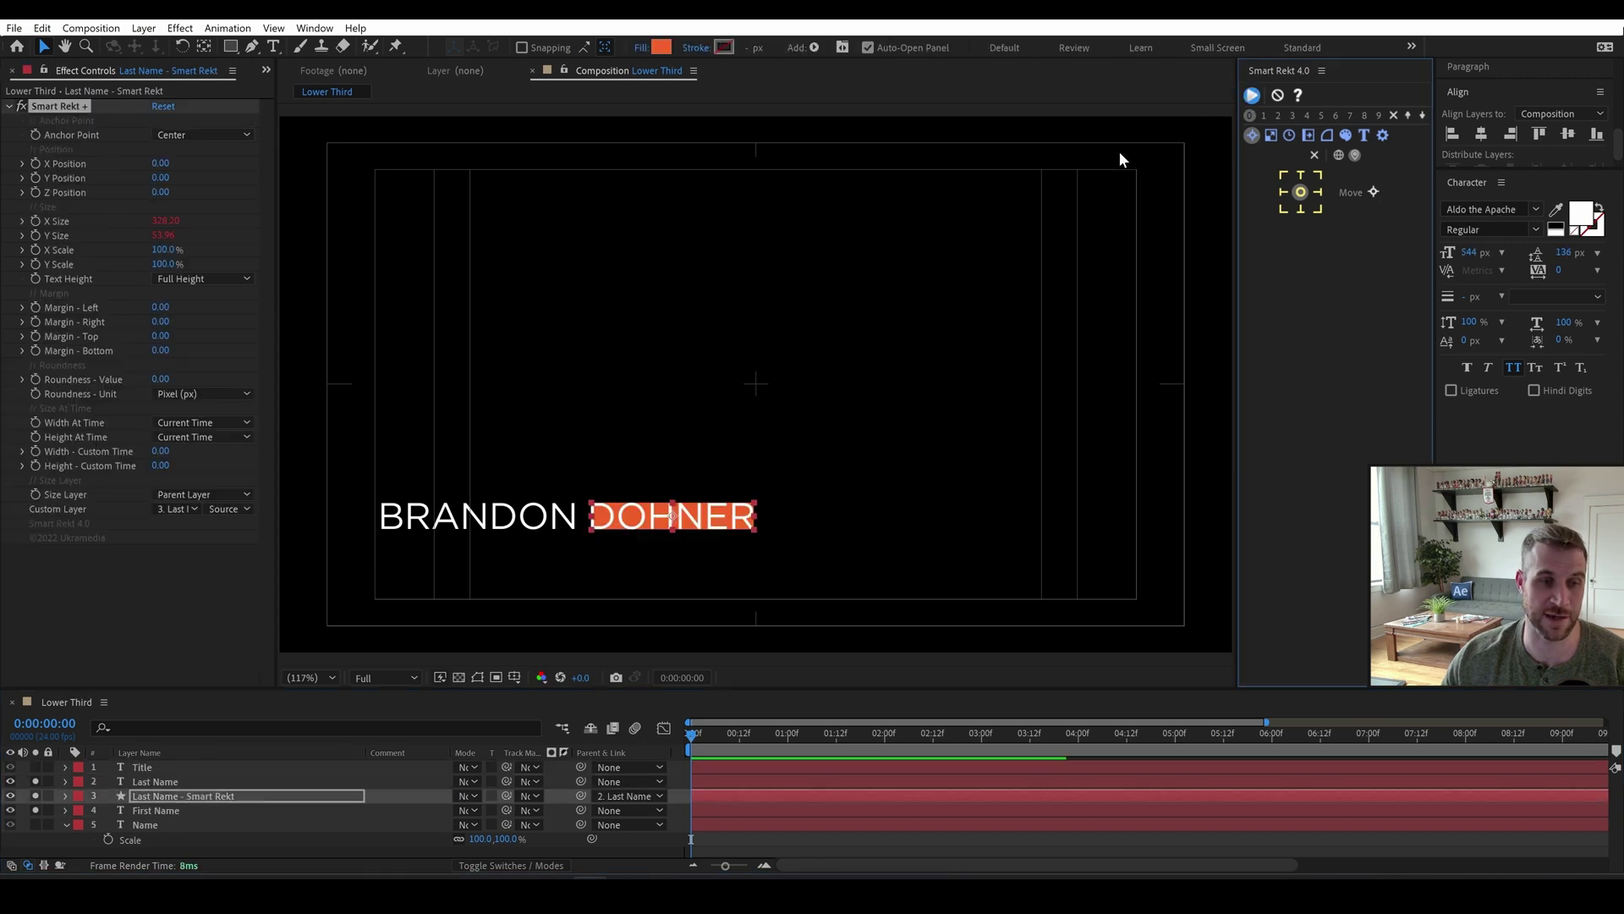
click(162, 308)
text(26)
key(Tab)
text(26)
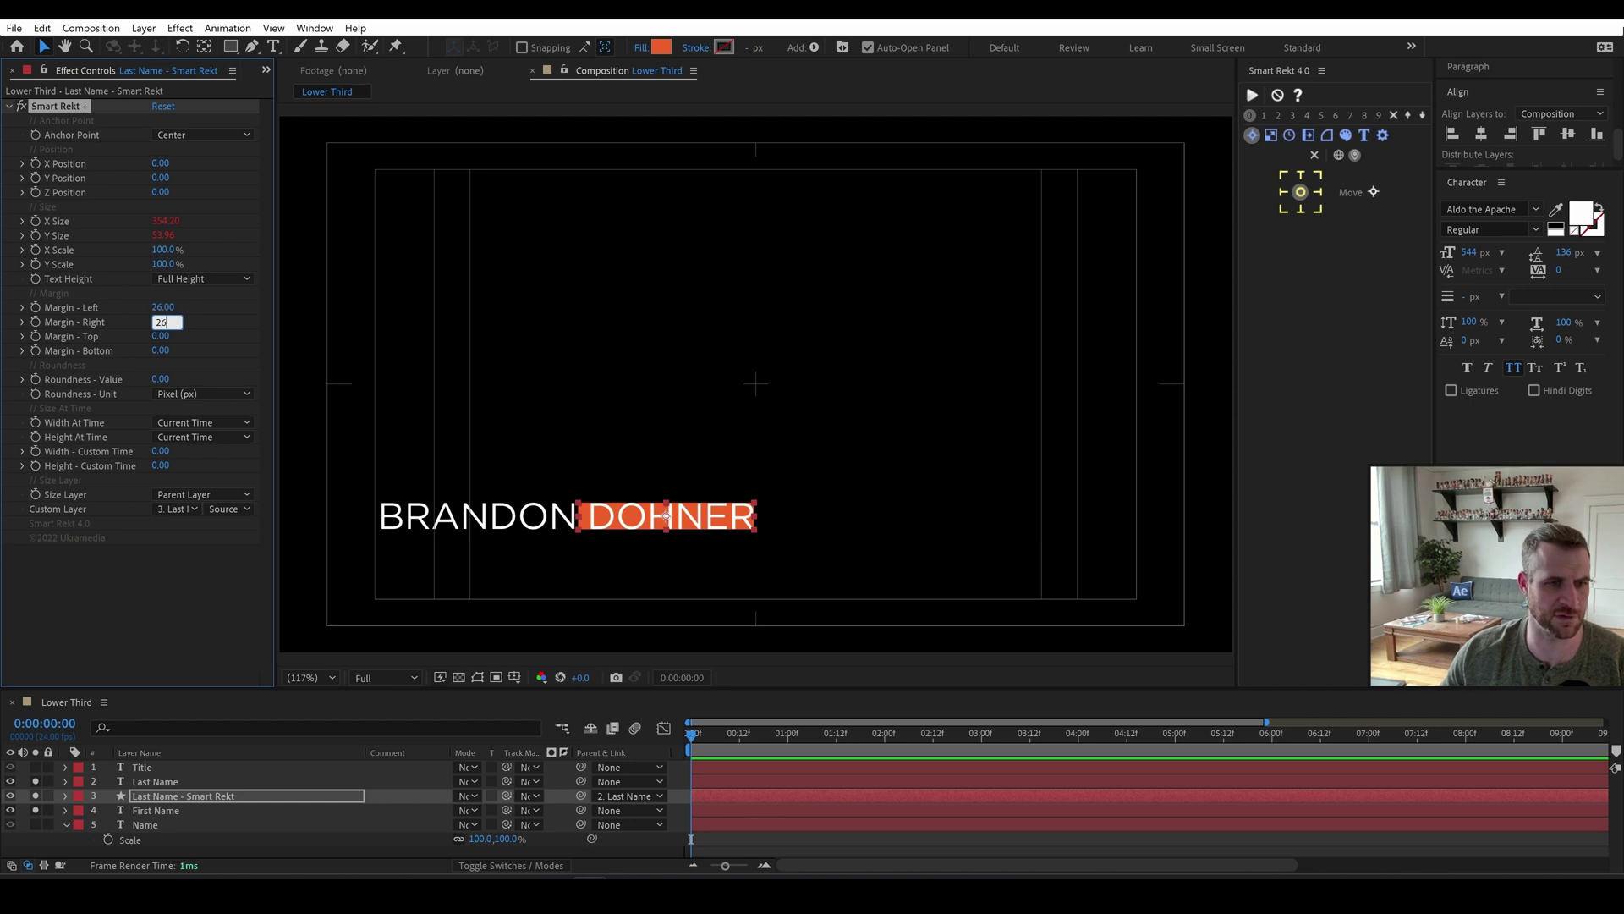
key(Return)
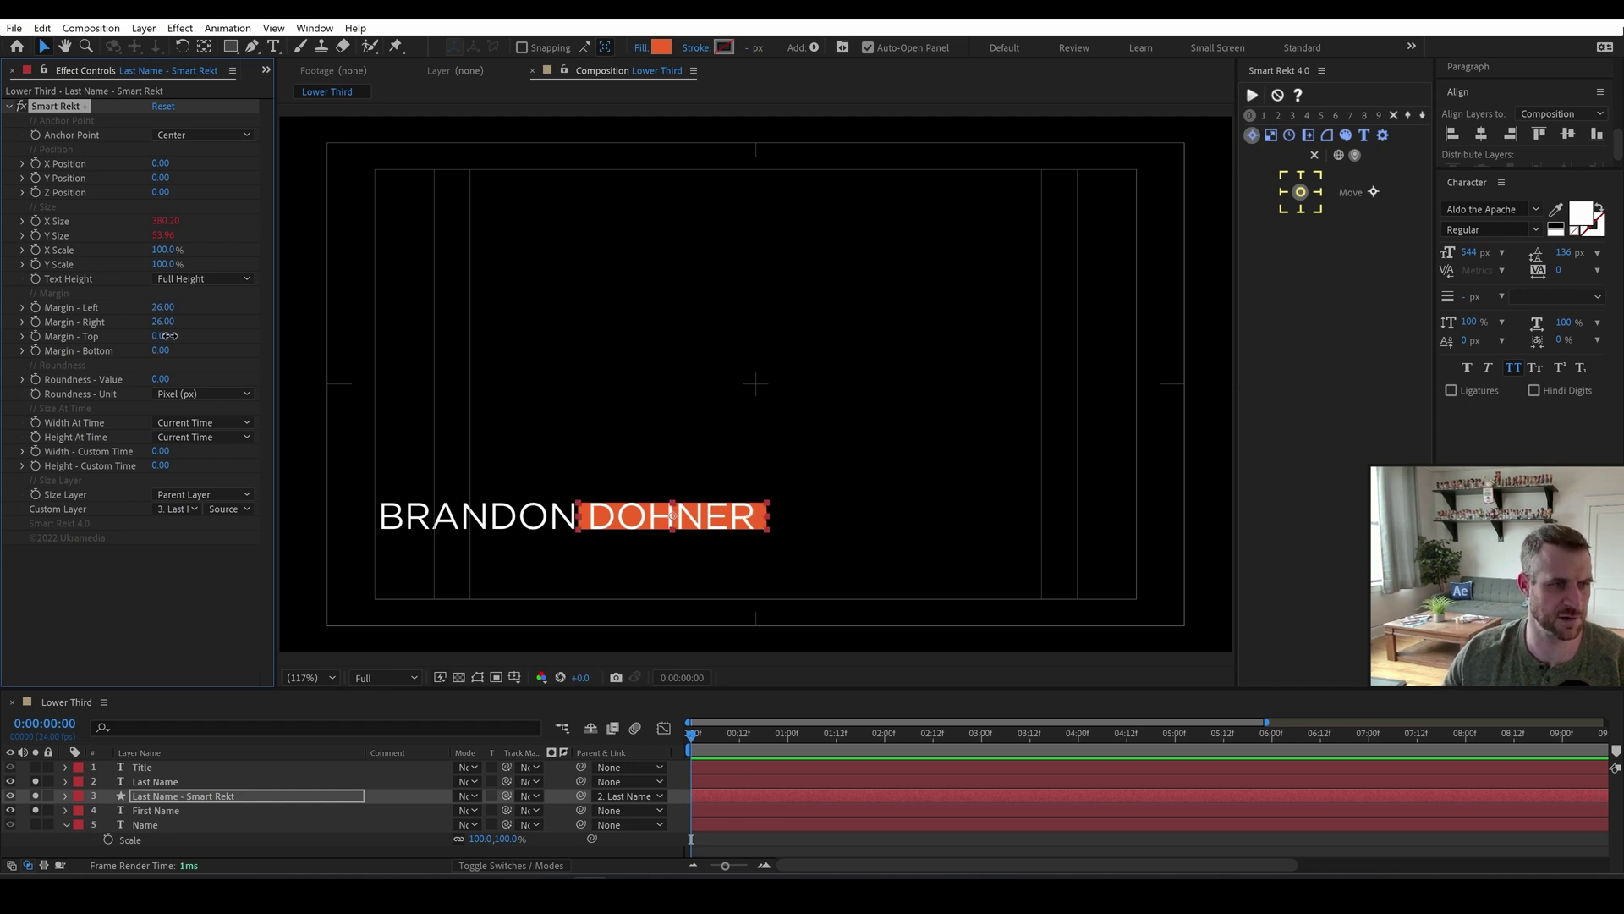
Raise the orange box's top edge and set its bottom margin to 16.
drag(157, 336, 166, 336)
click(166, 336)
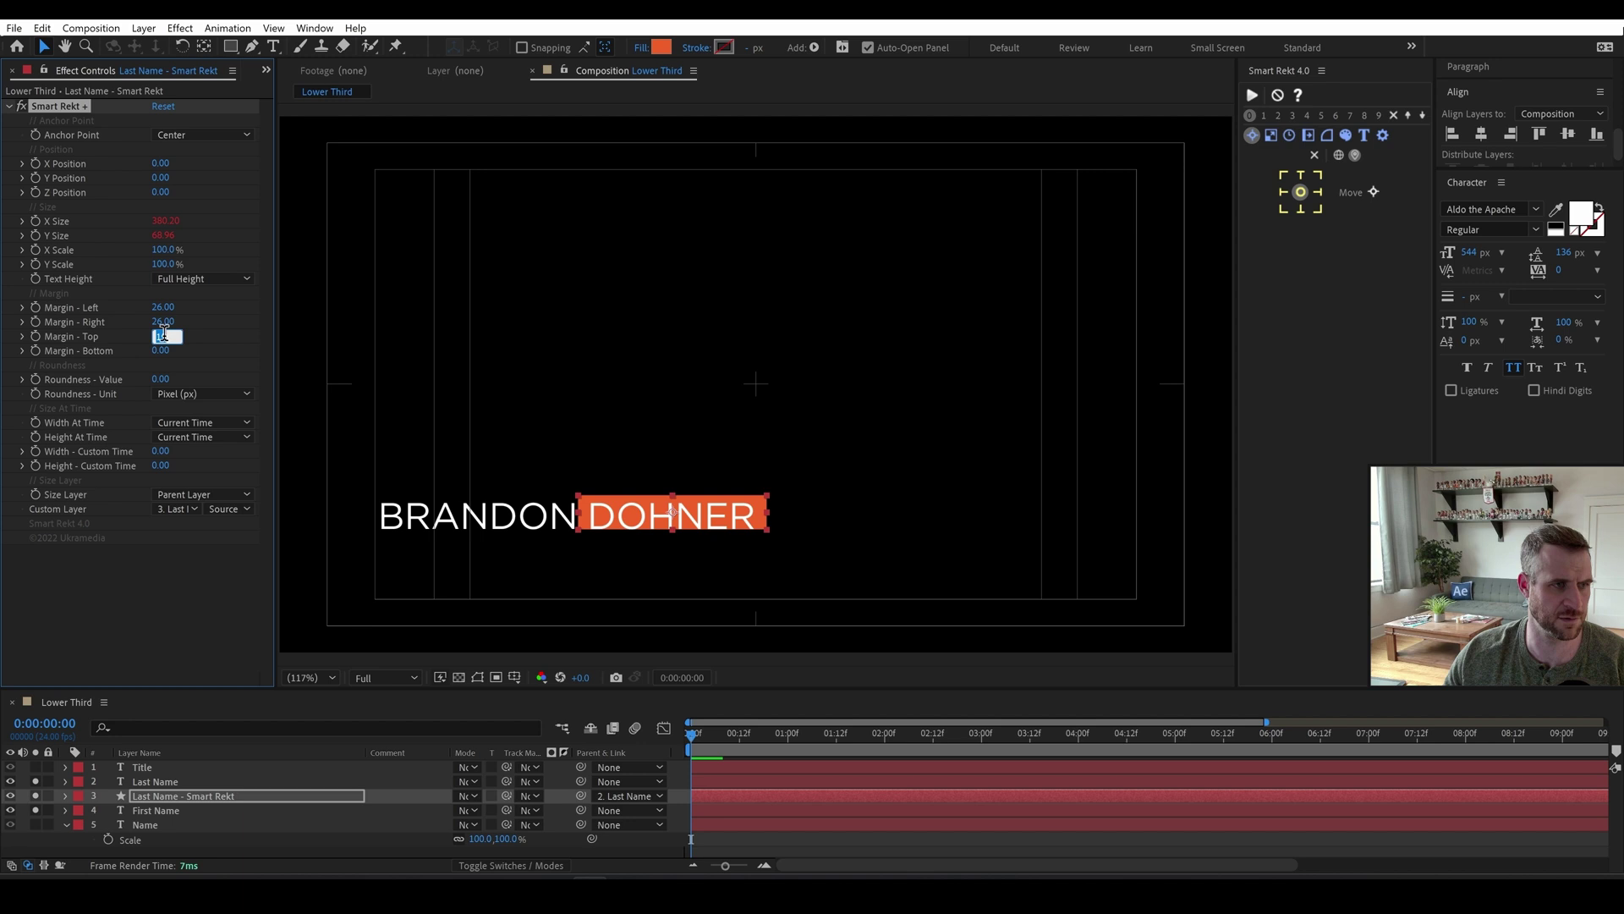
key(Tab)
text(16)
key(Return)
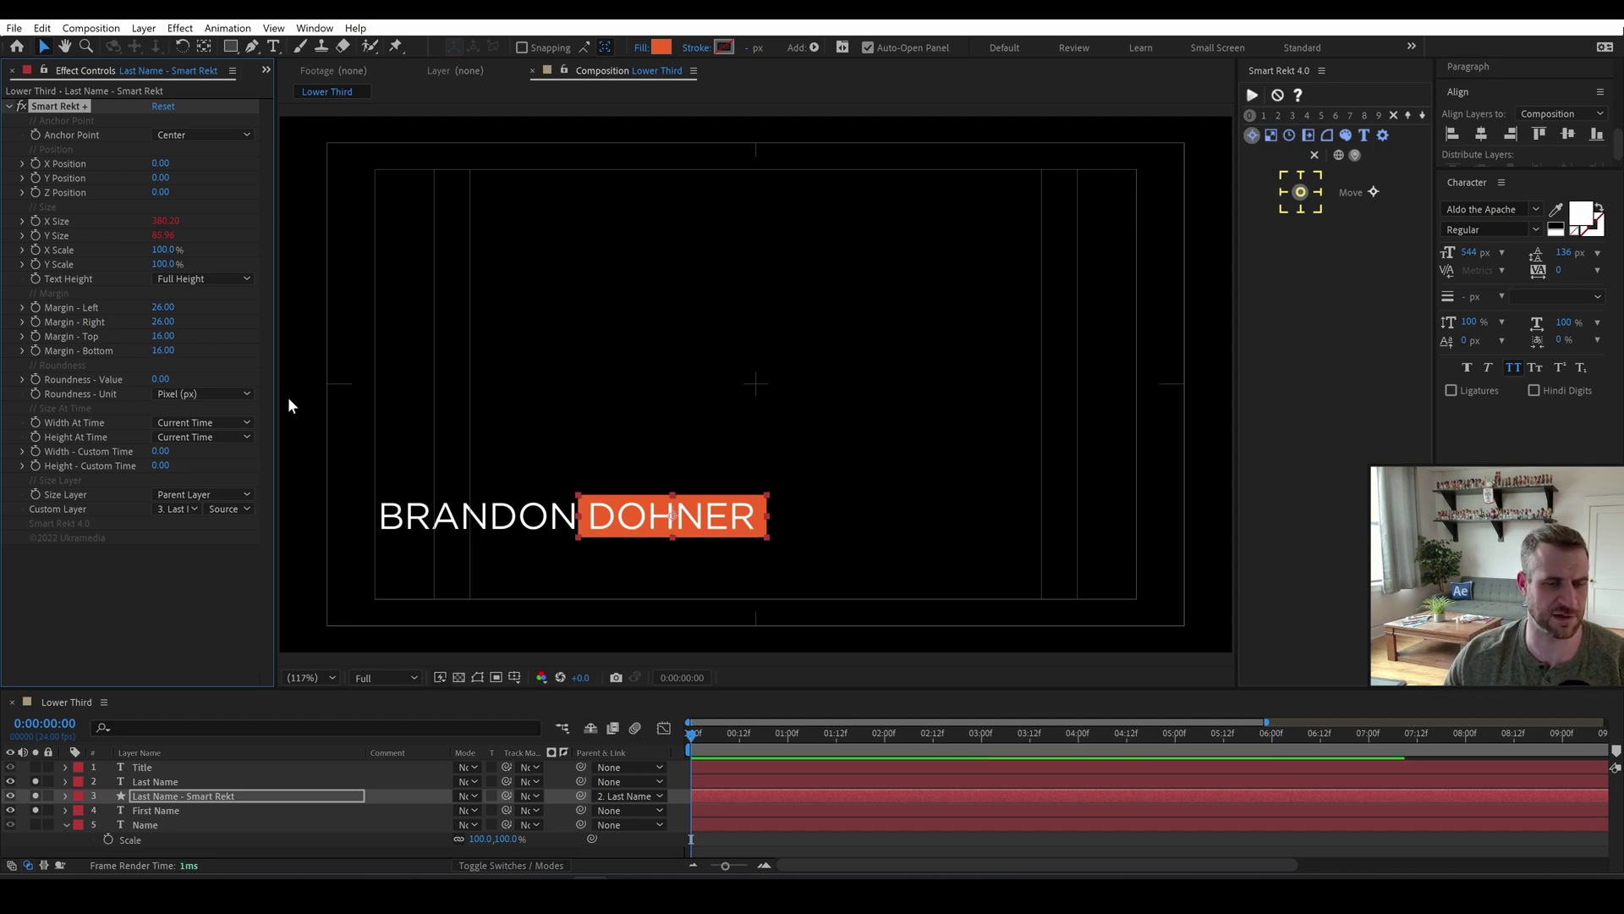
Widen Last Name's Text Buddy margin to 156 and unsolo layers so every line shows.
click(176, 809)
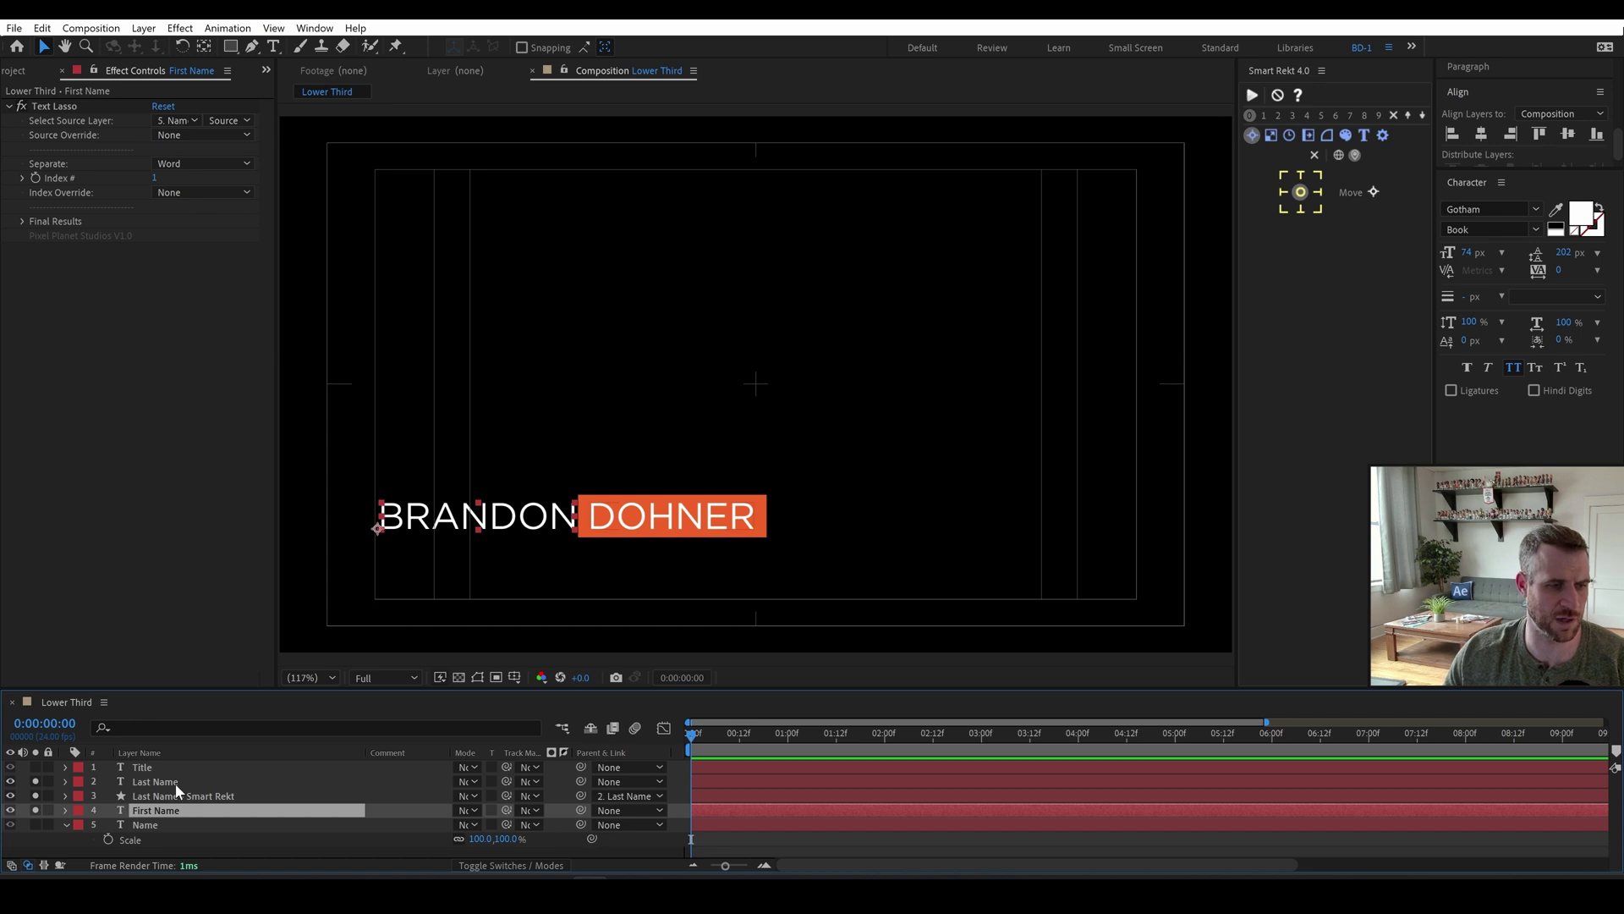
click(175, 782)
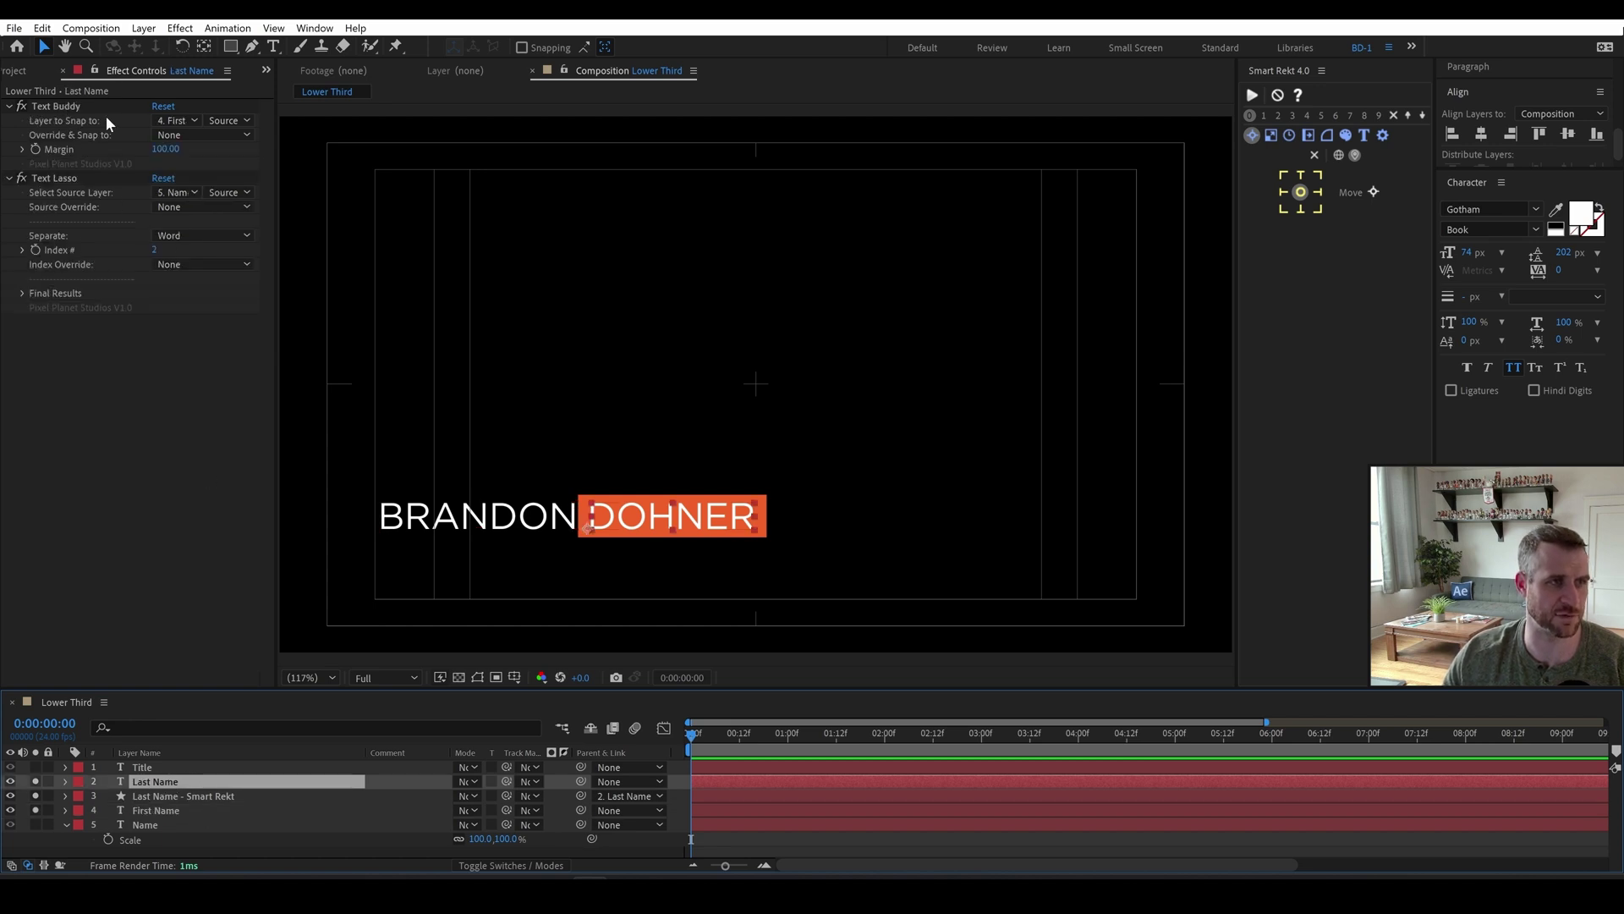
drag(161, 148, 206, 149)
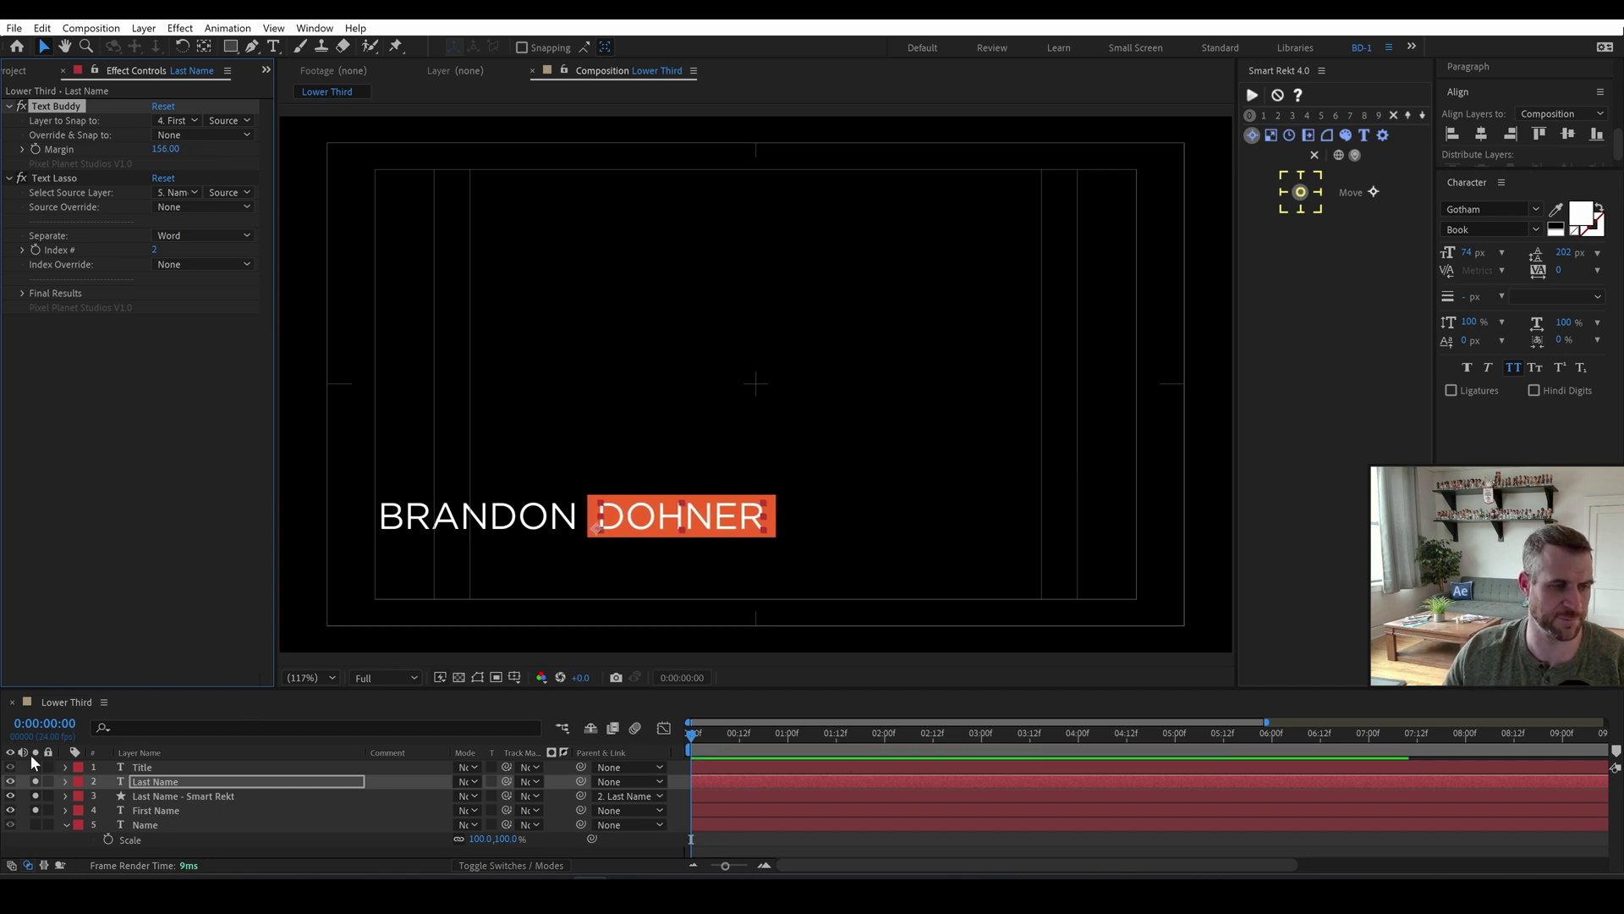
click(37, 812)
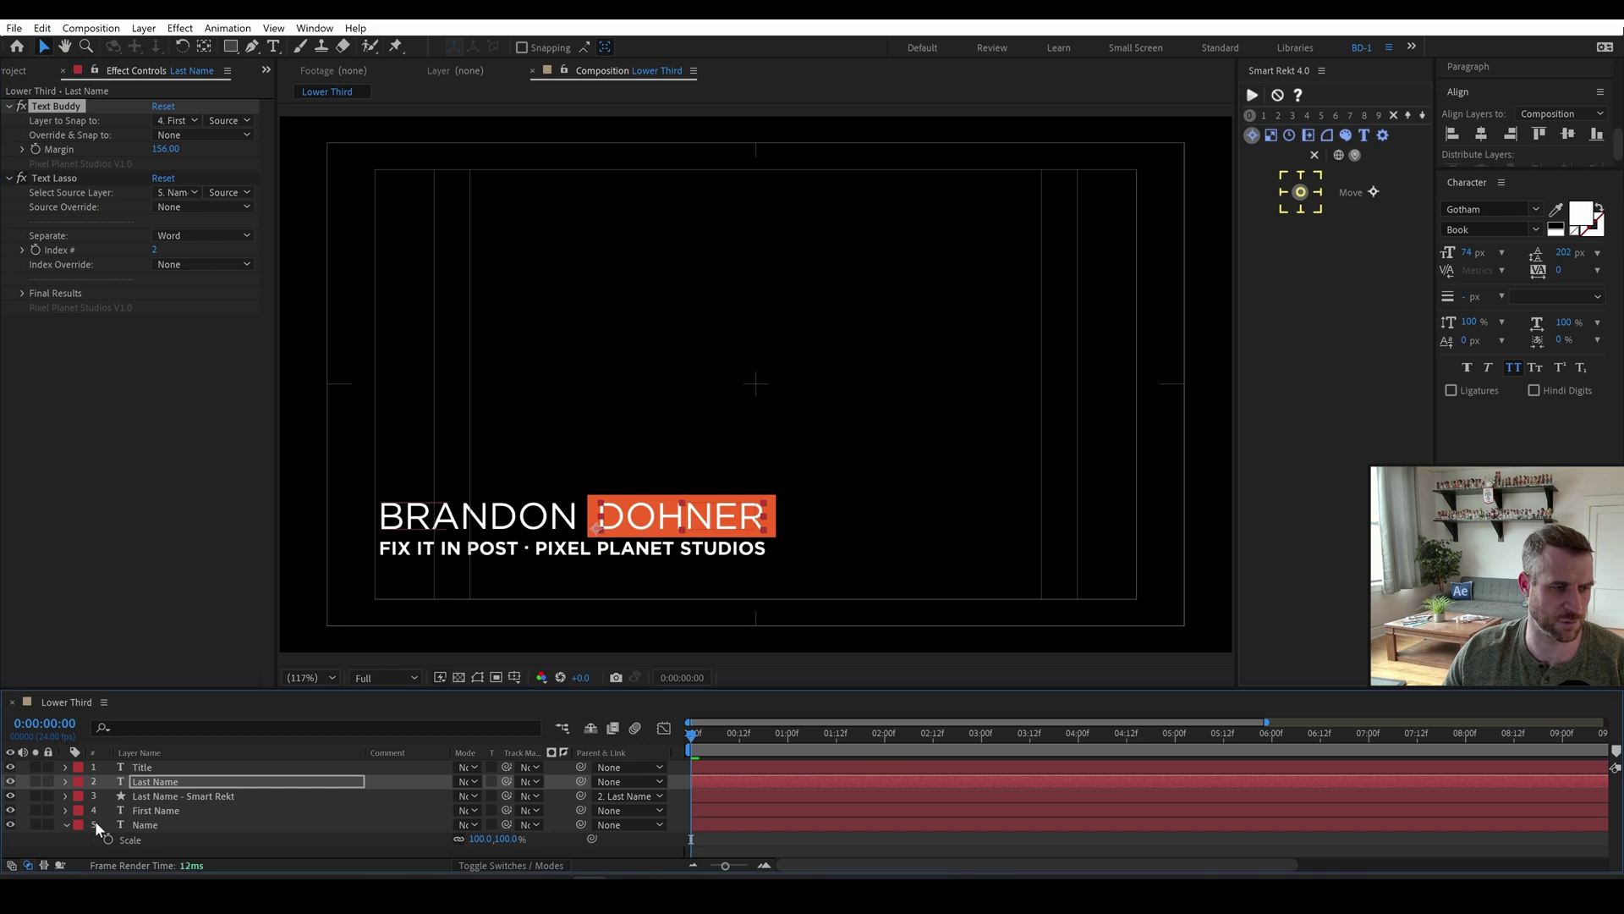
click(153, 825)
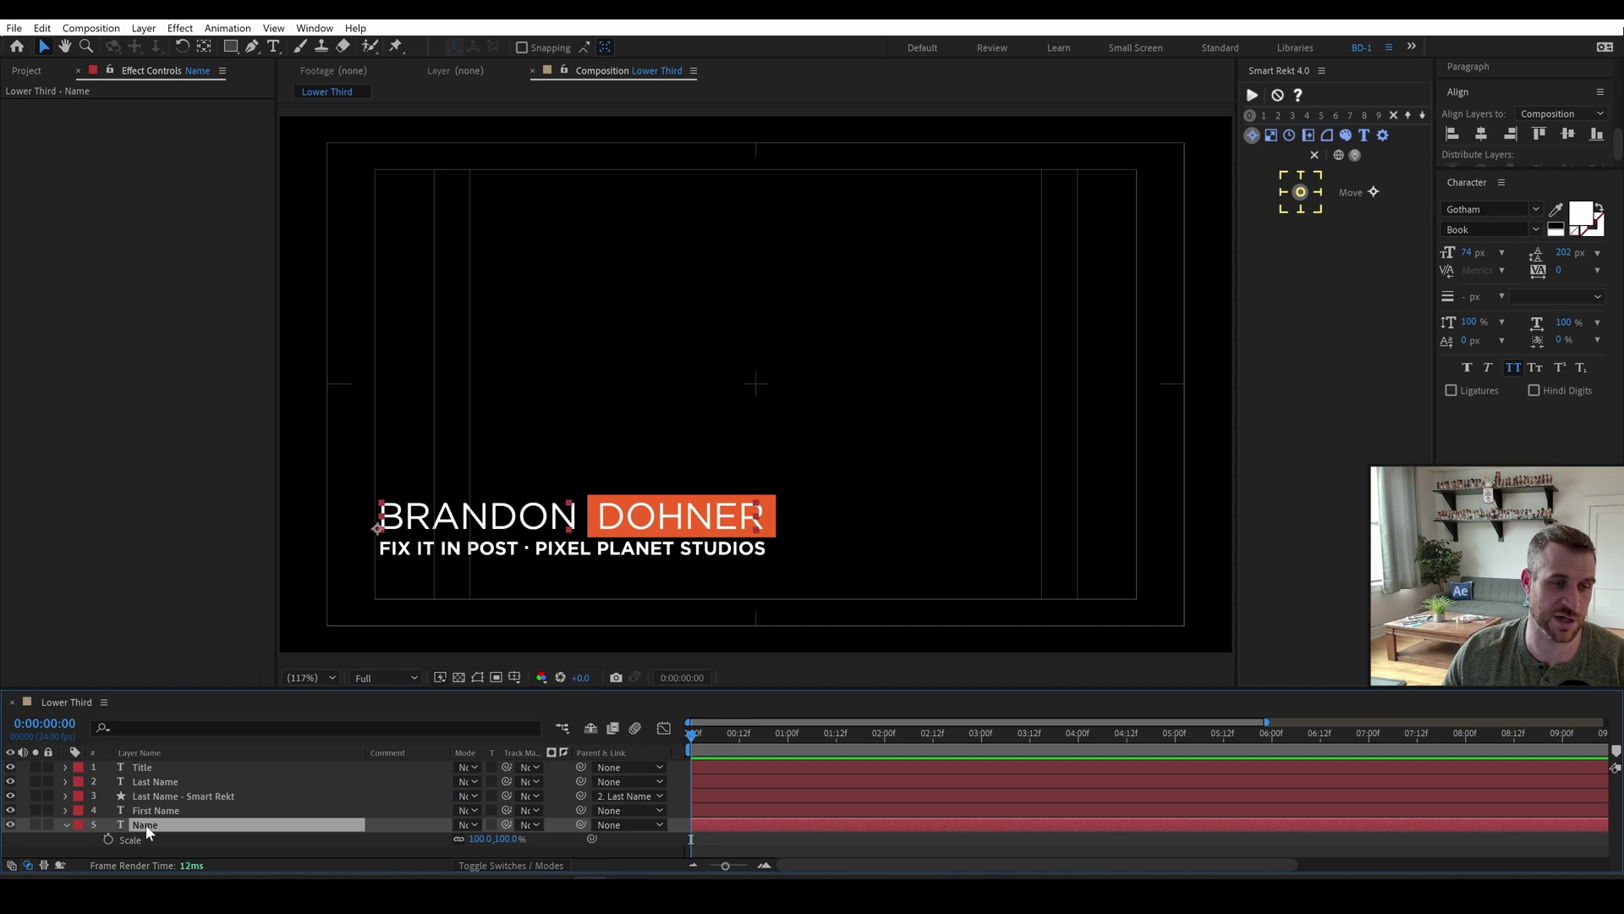
Hide the Name layer, paste a longer person's name into it, and open Source Text options.
click(10, 825)
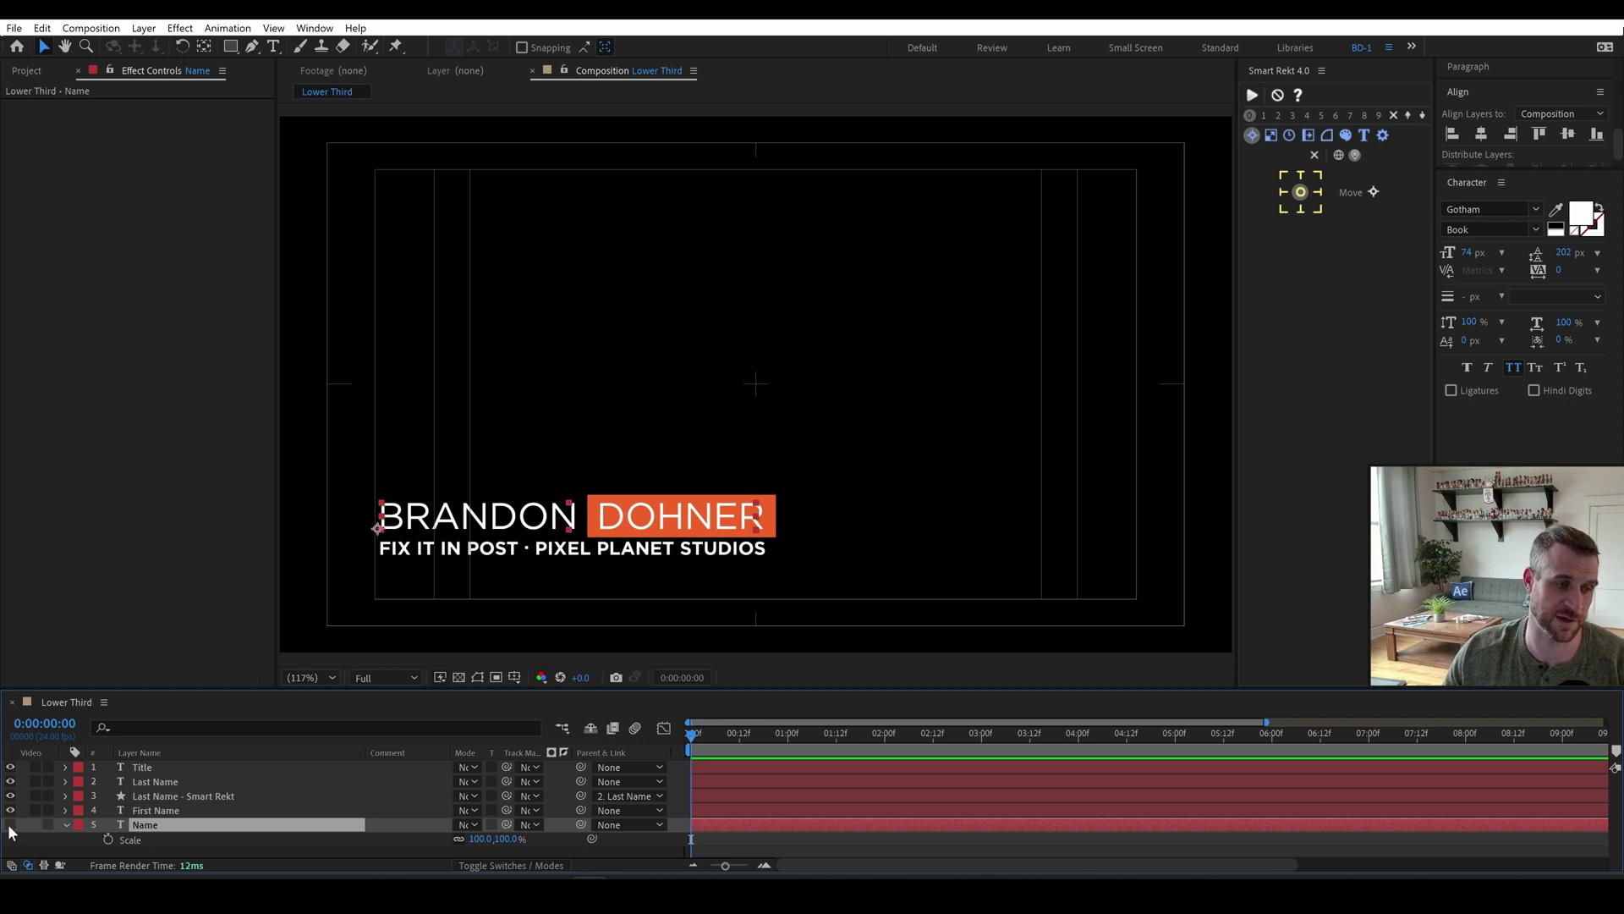
double_click(149, 822)
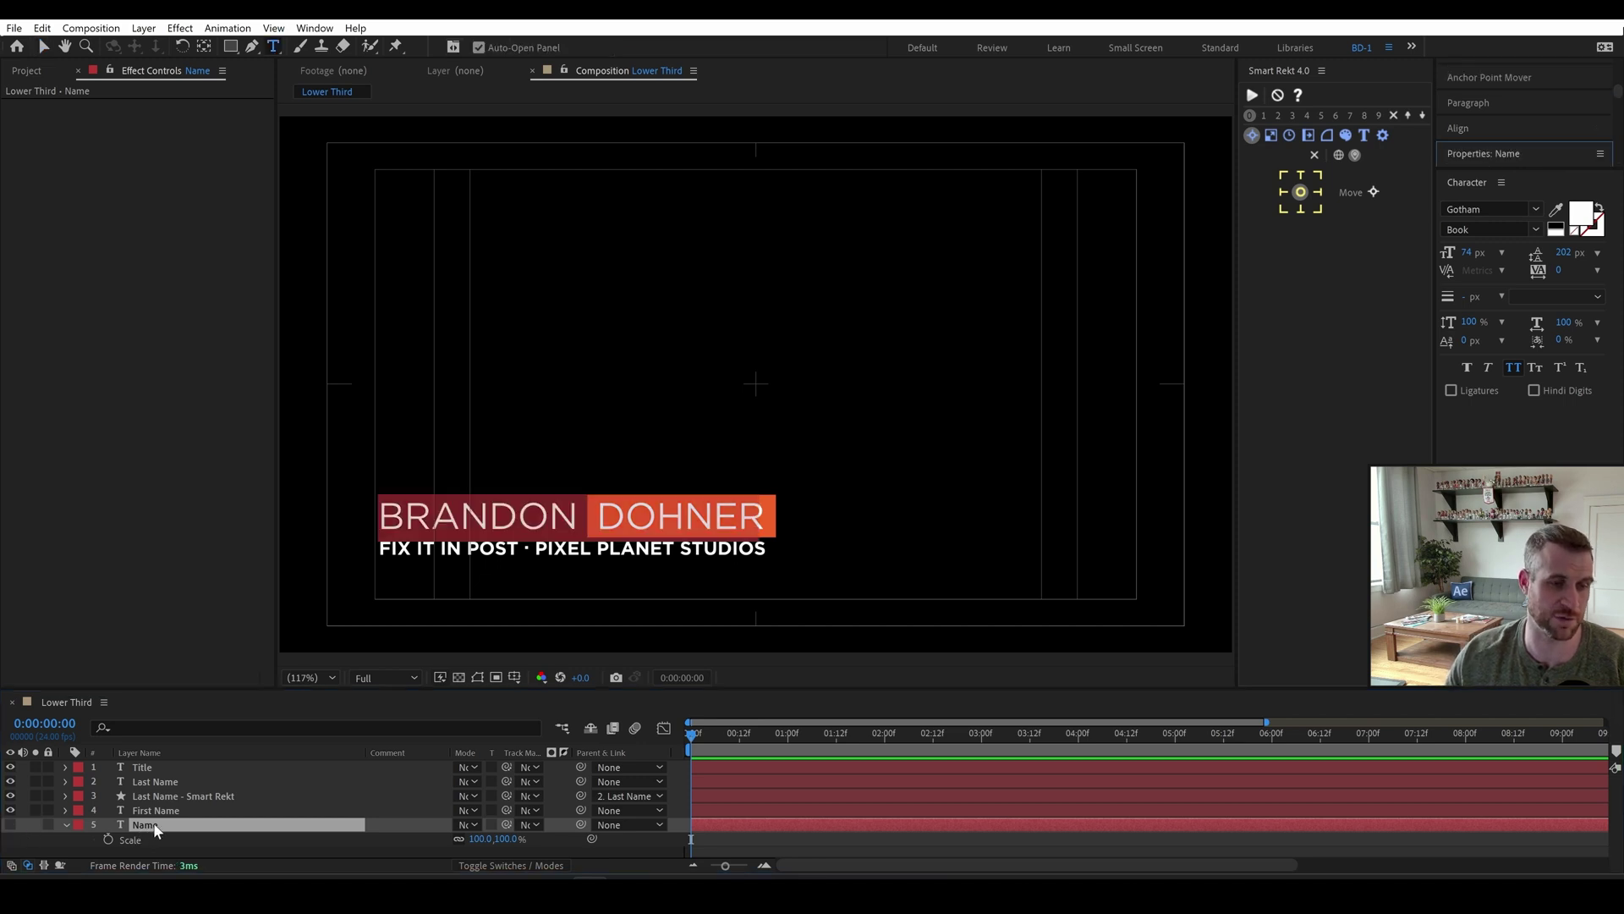
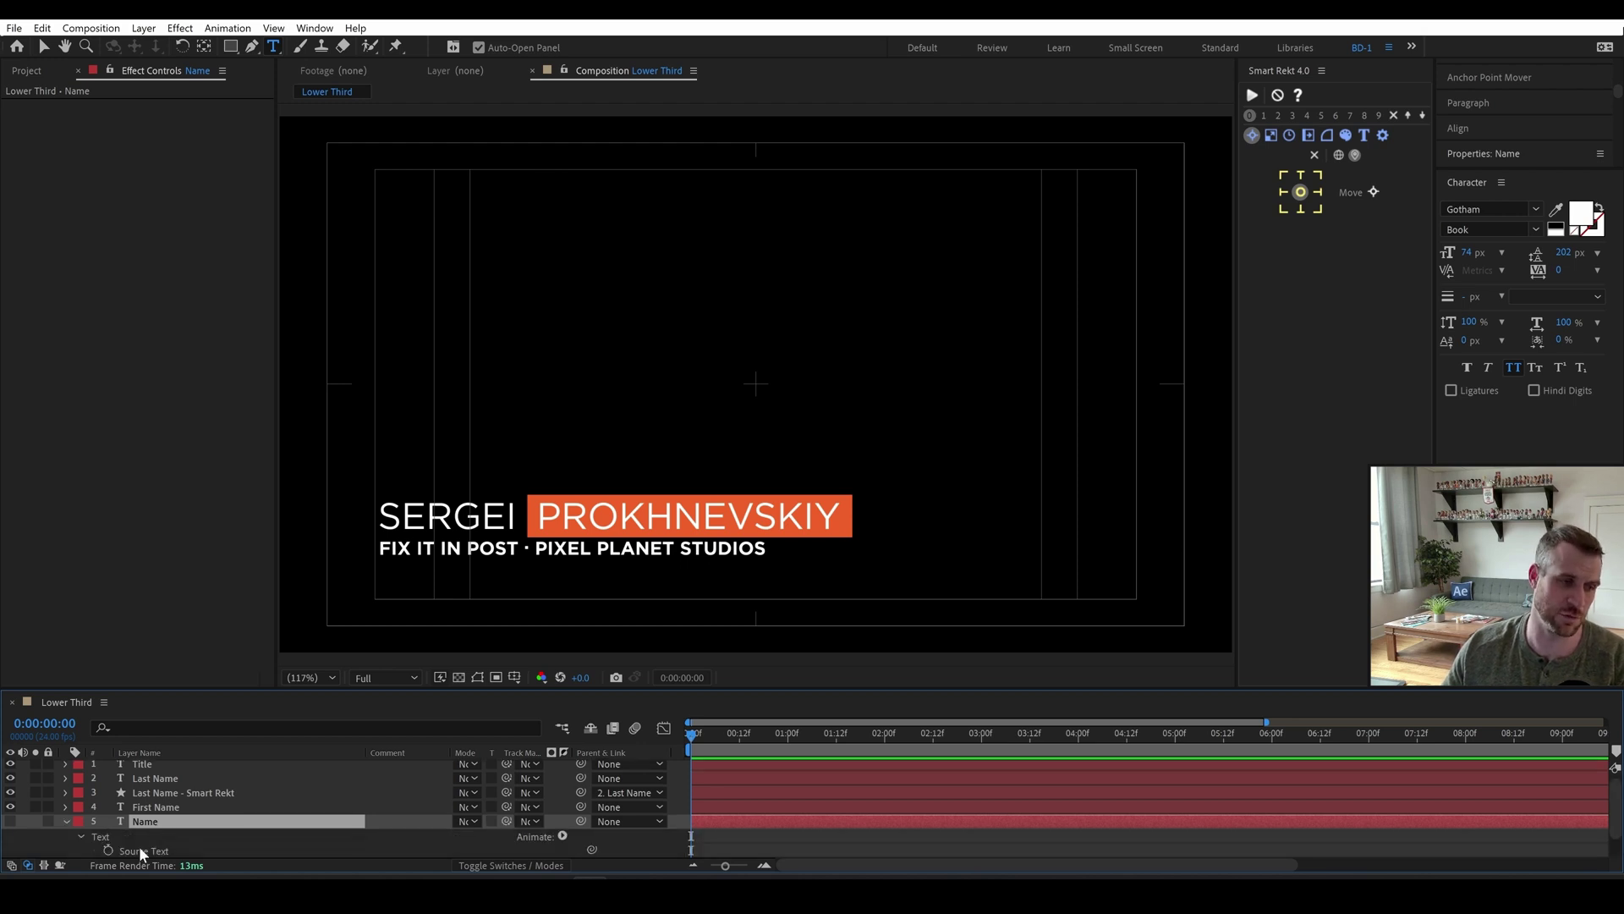
click(139, 849)
right_click(139, 850)
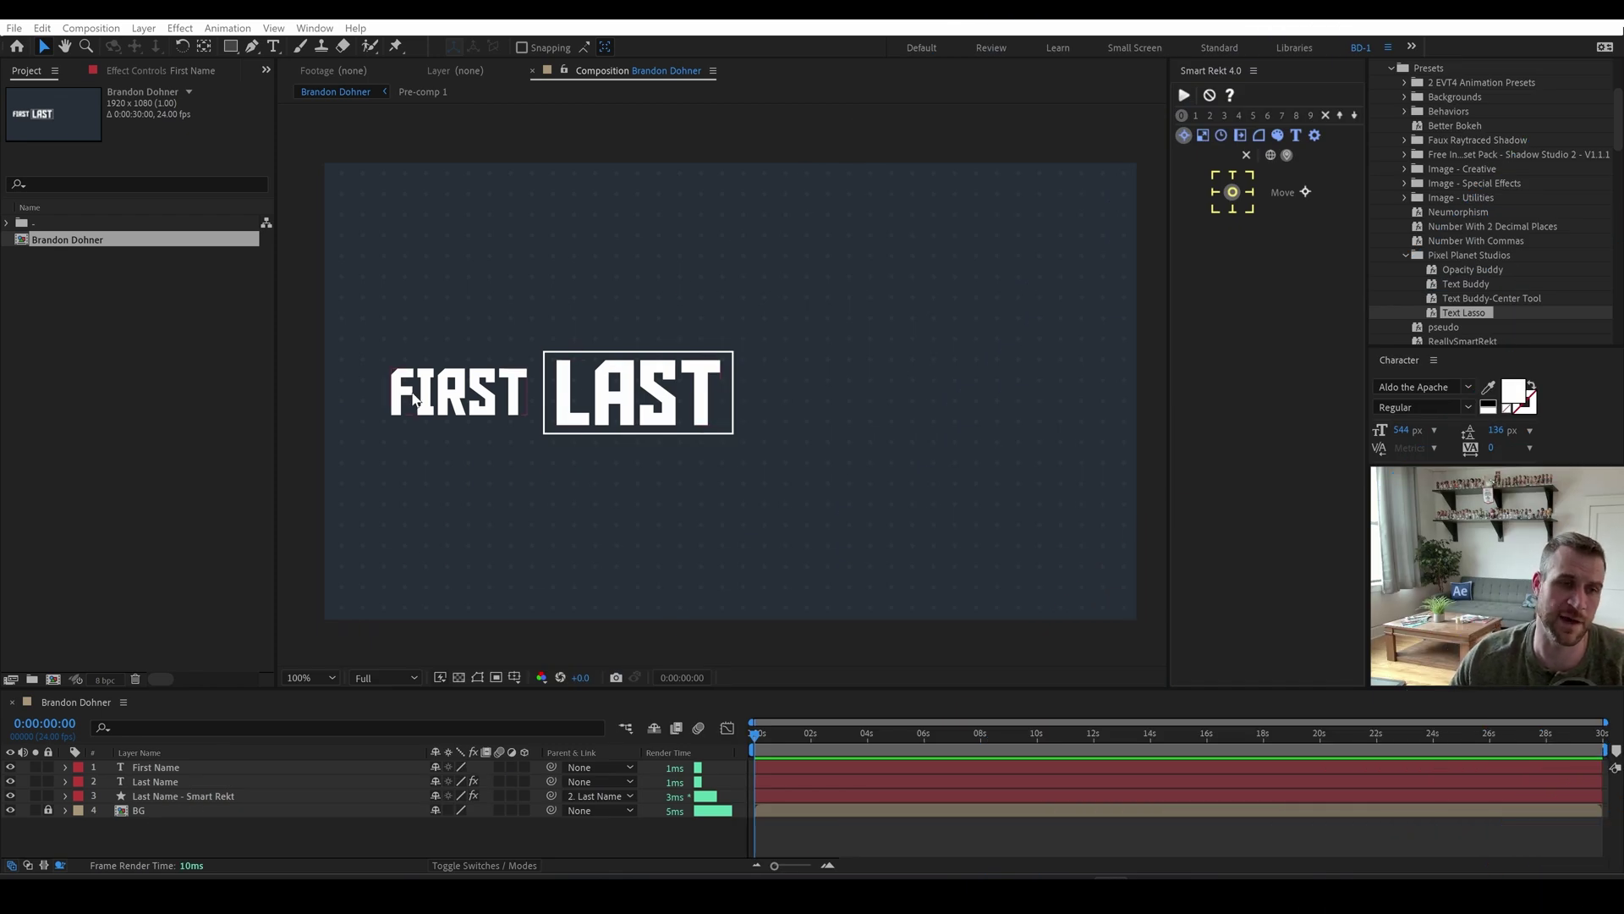
Try retyping LAST as DOHNER, then undo it and return to the Selection tool.
double_click(585, 374)
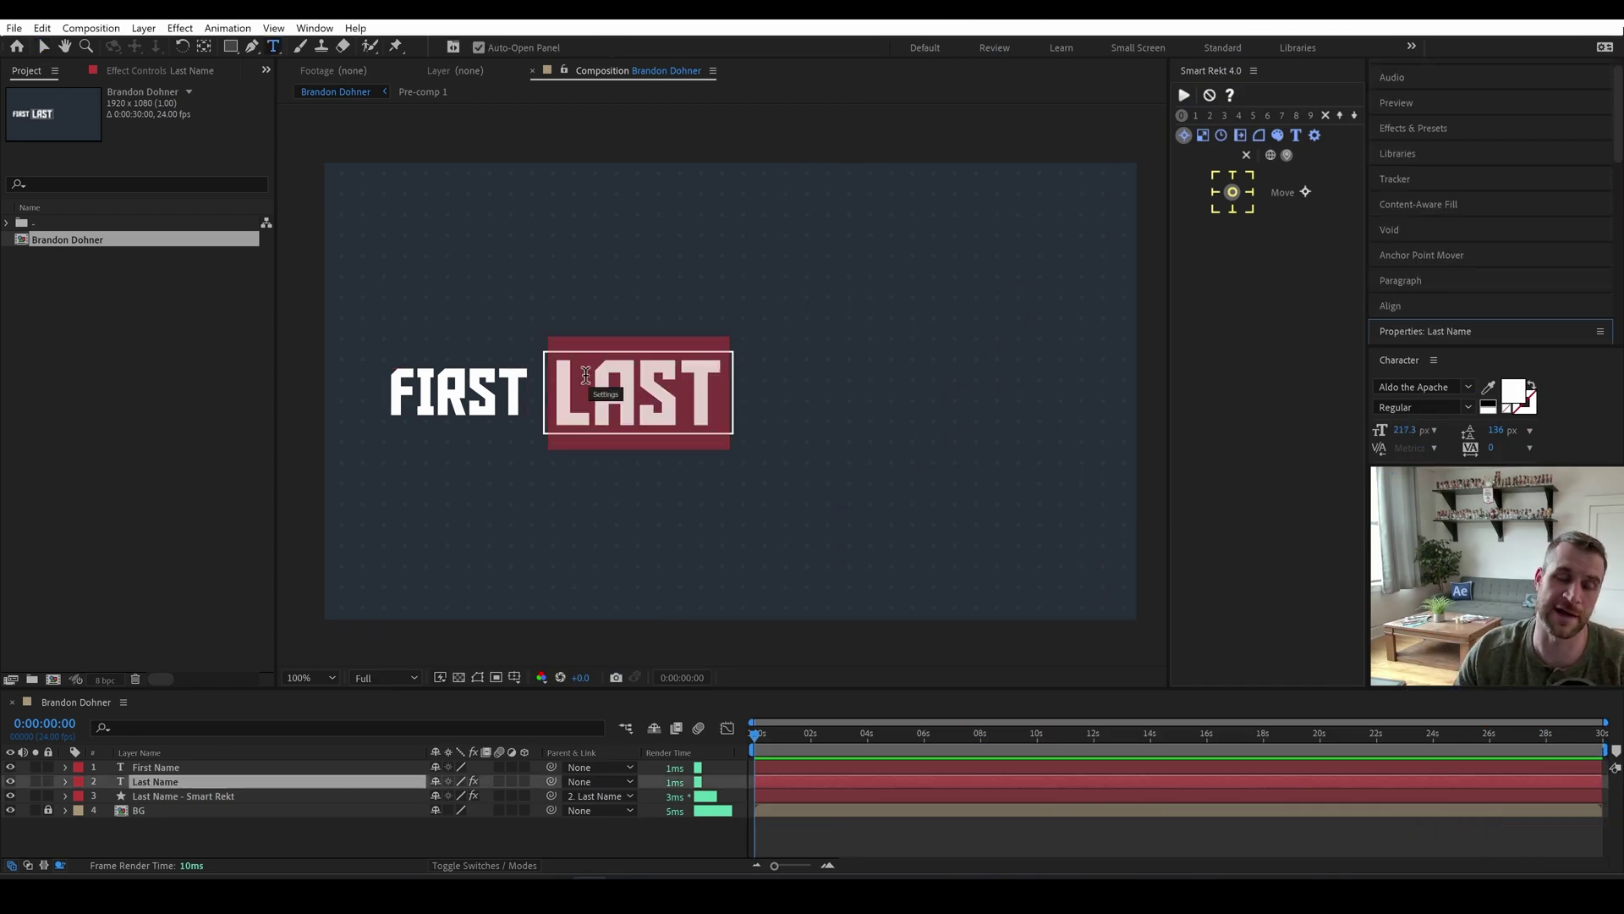
text(DOHNER)
key(ctrl+z)
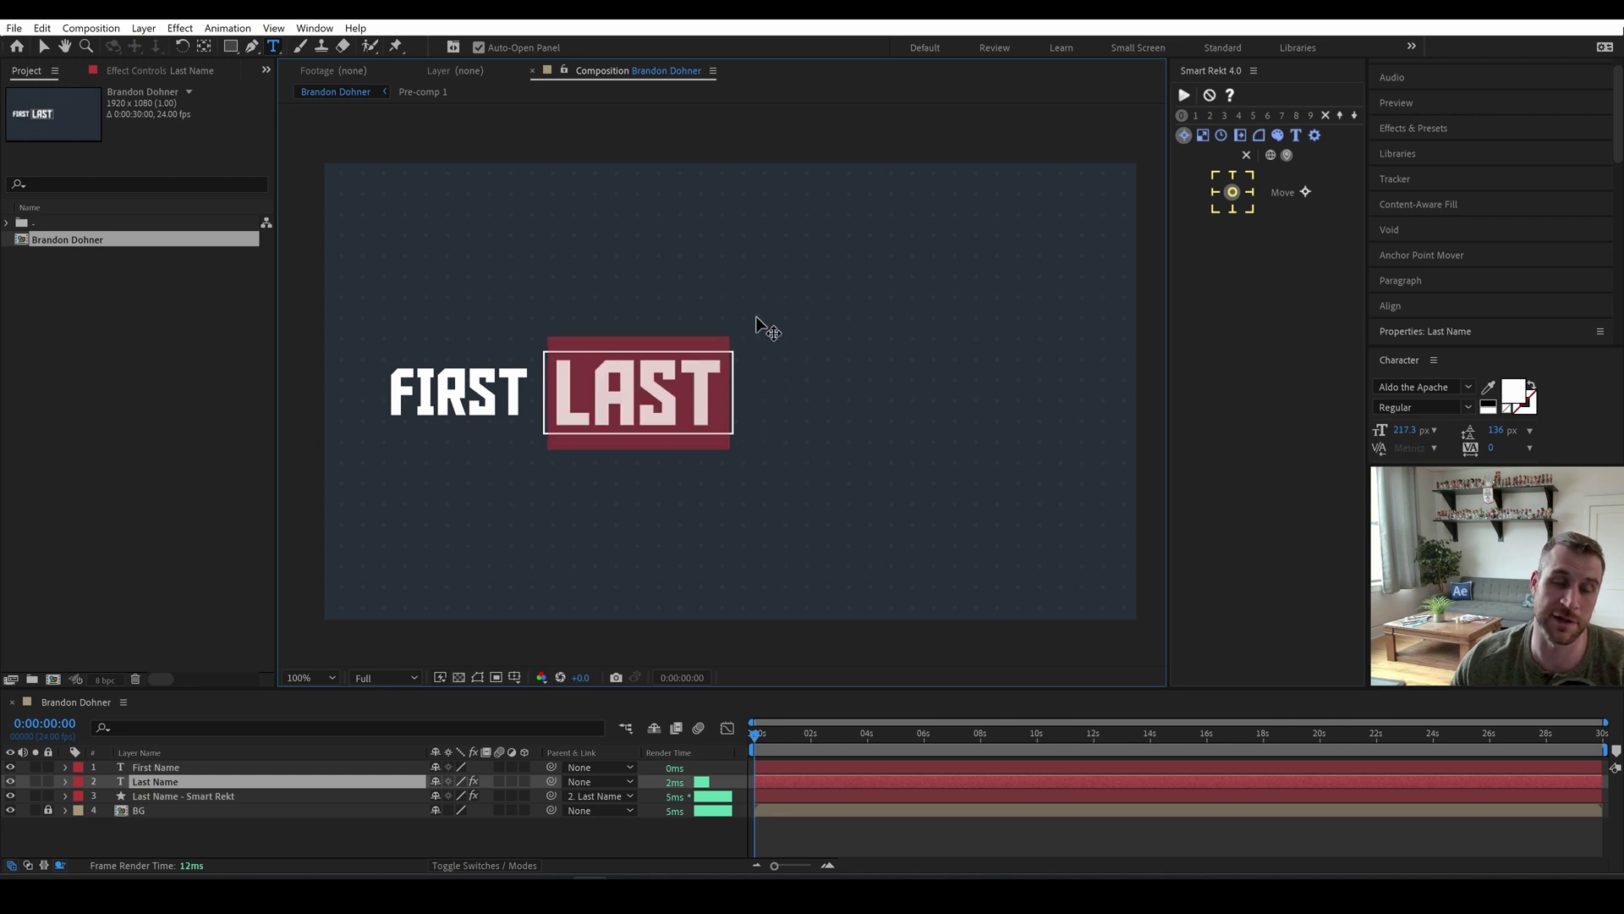
click(44, 47)
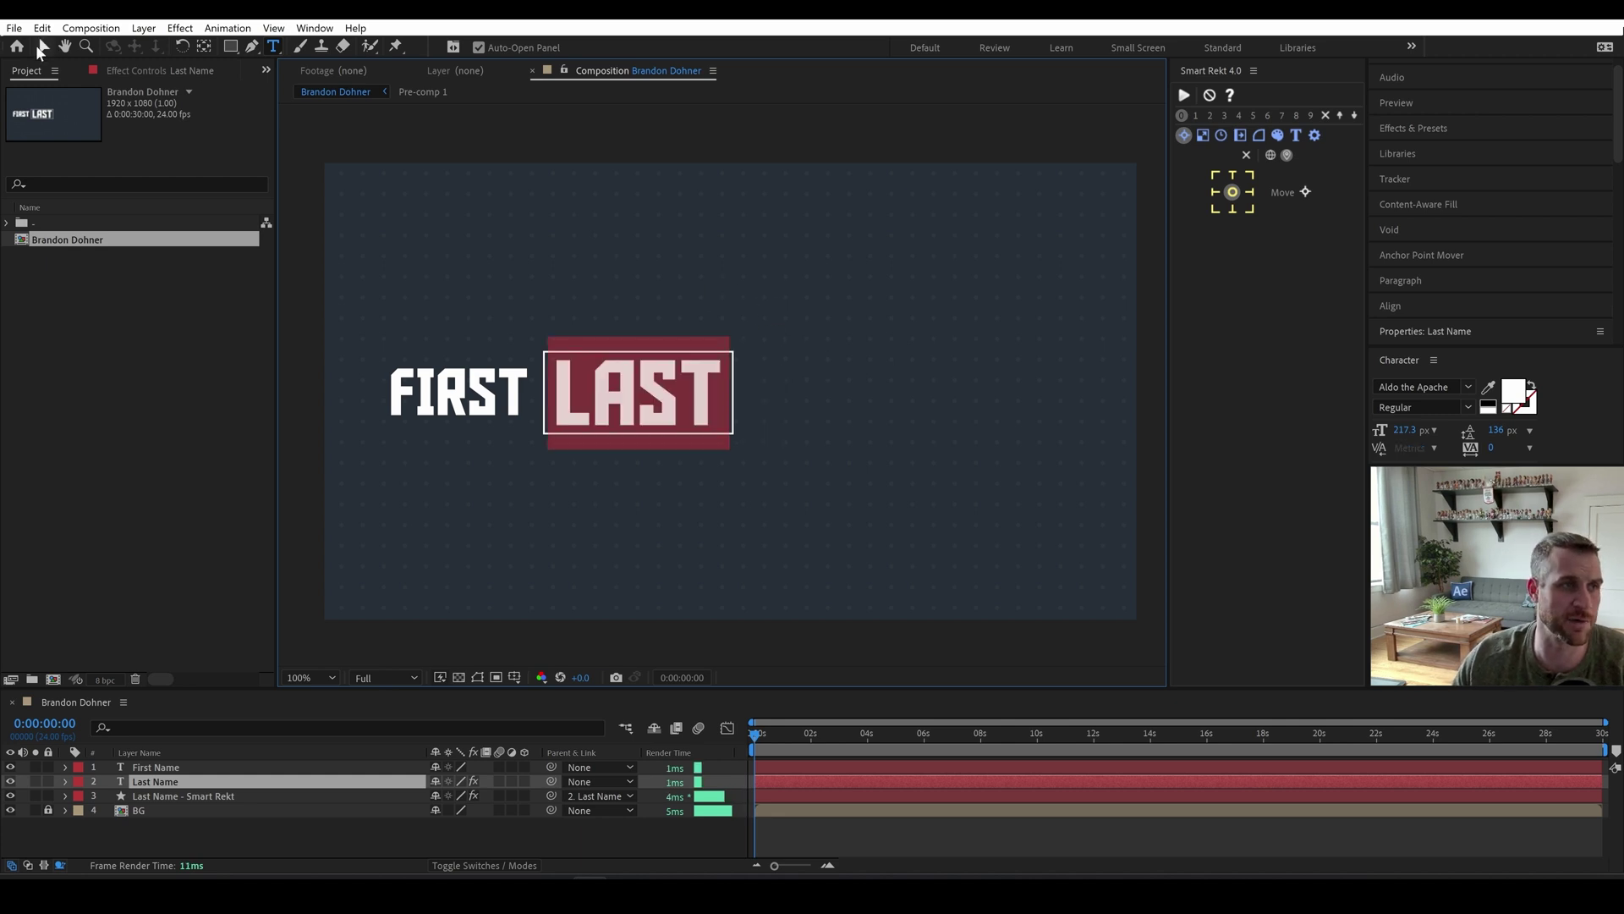
Select both name layers and apply the Text Lasso preset to them.
shift+click(510, 396)
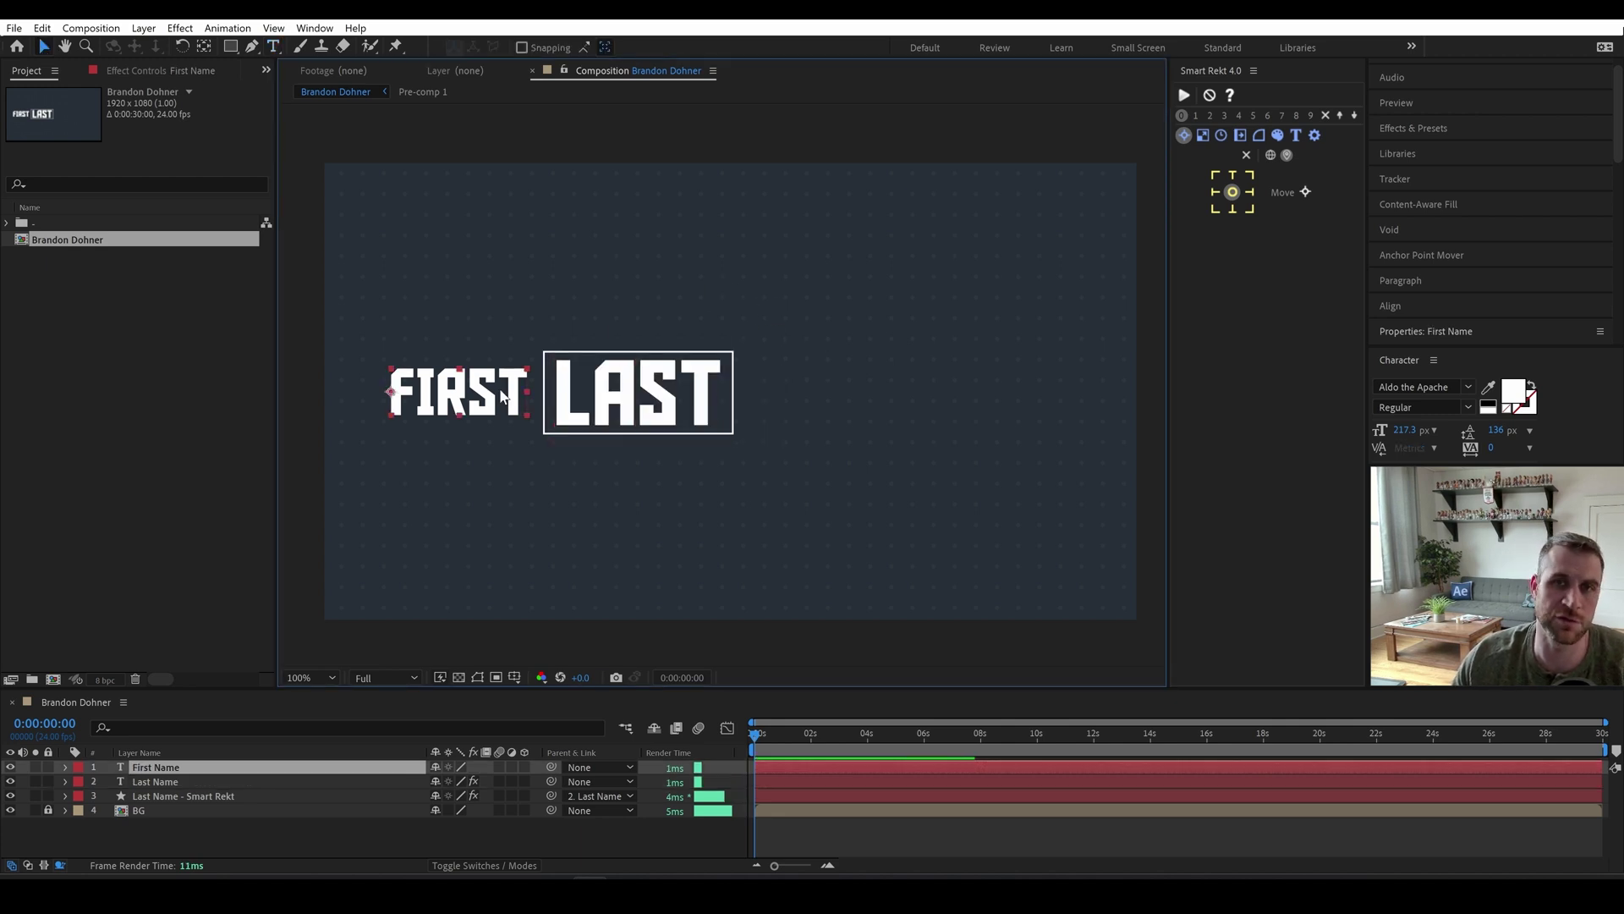
click(1428, 127)
scroll(1514, 307, down, 3)
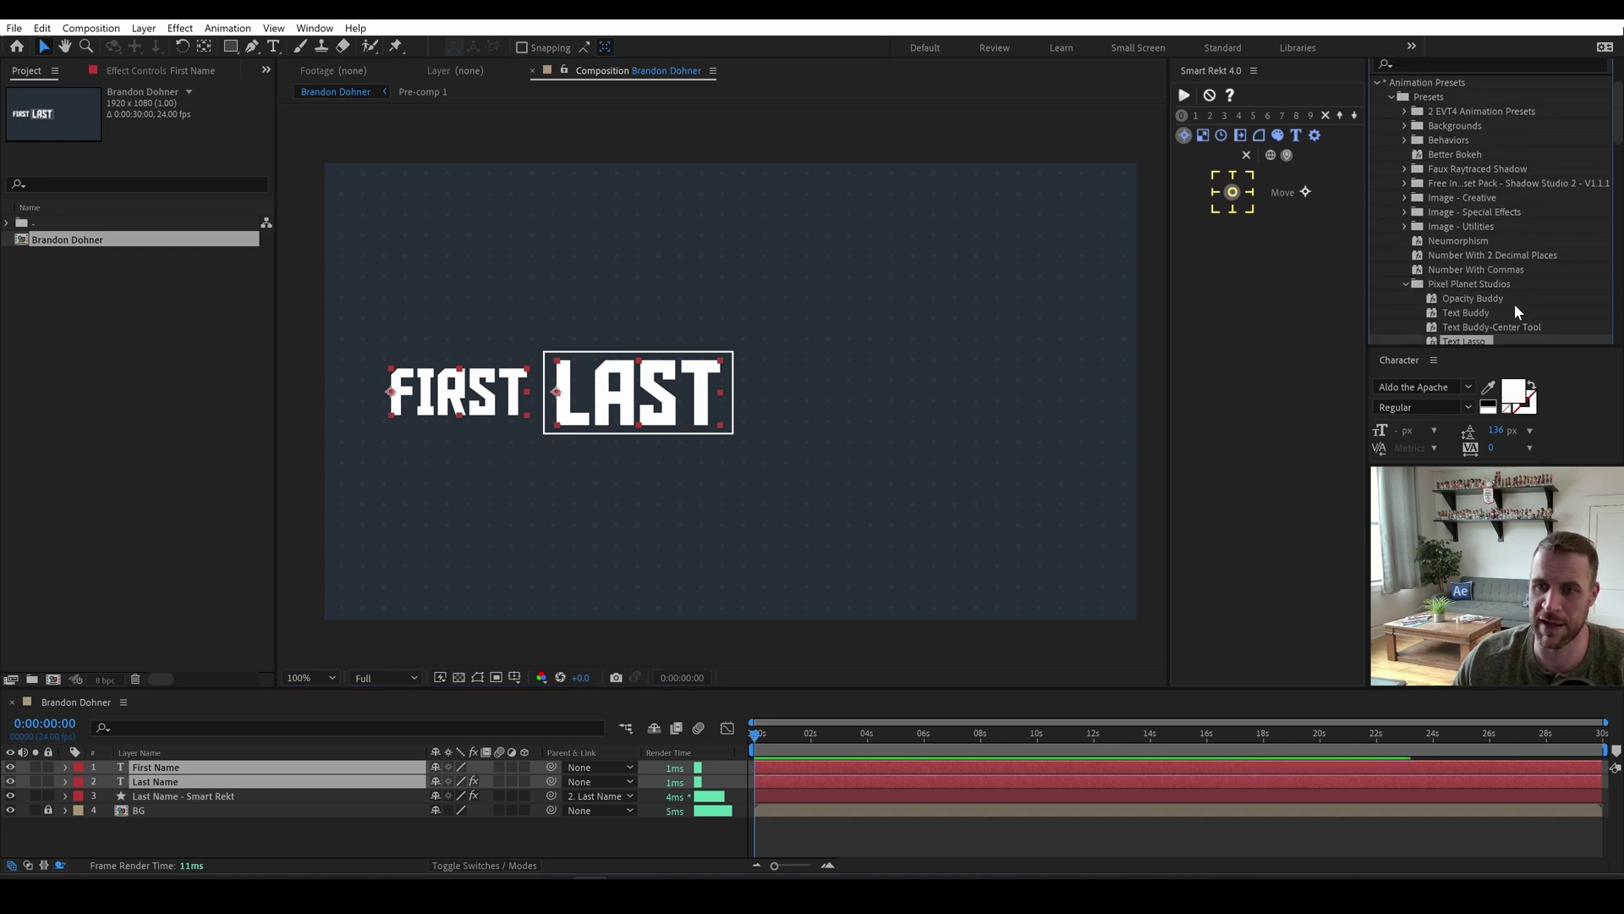
click(1469, 311)
double_click(1469, 312)
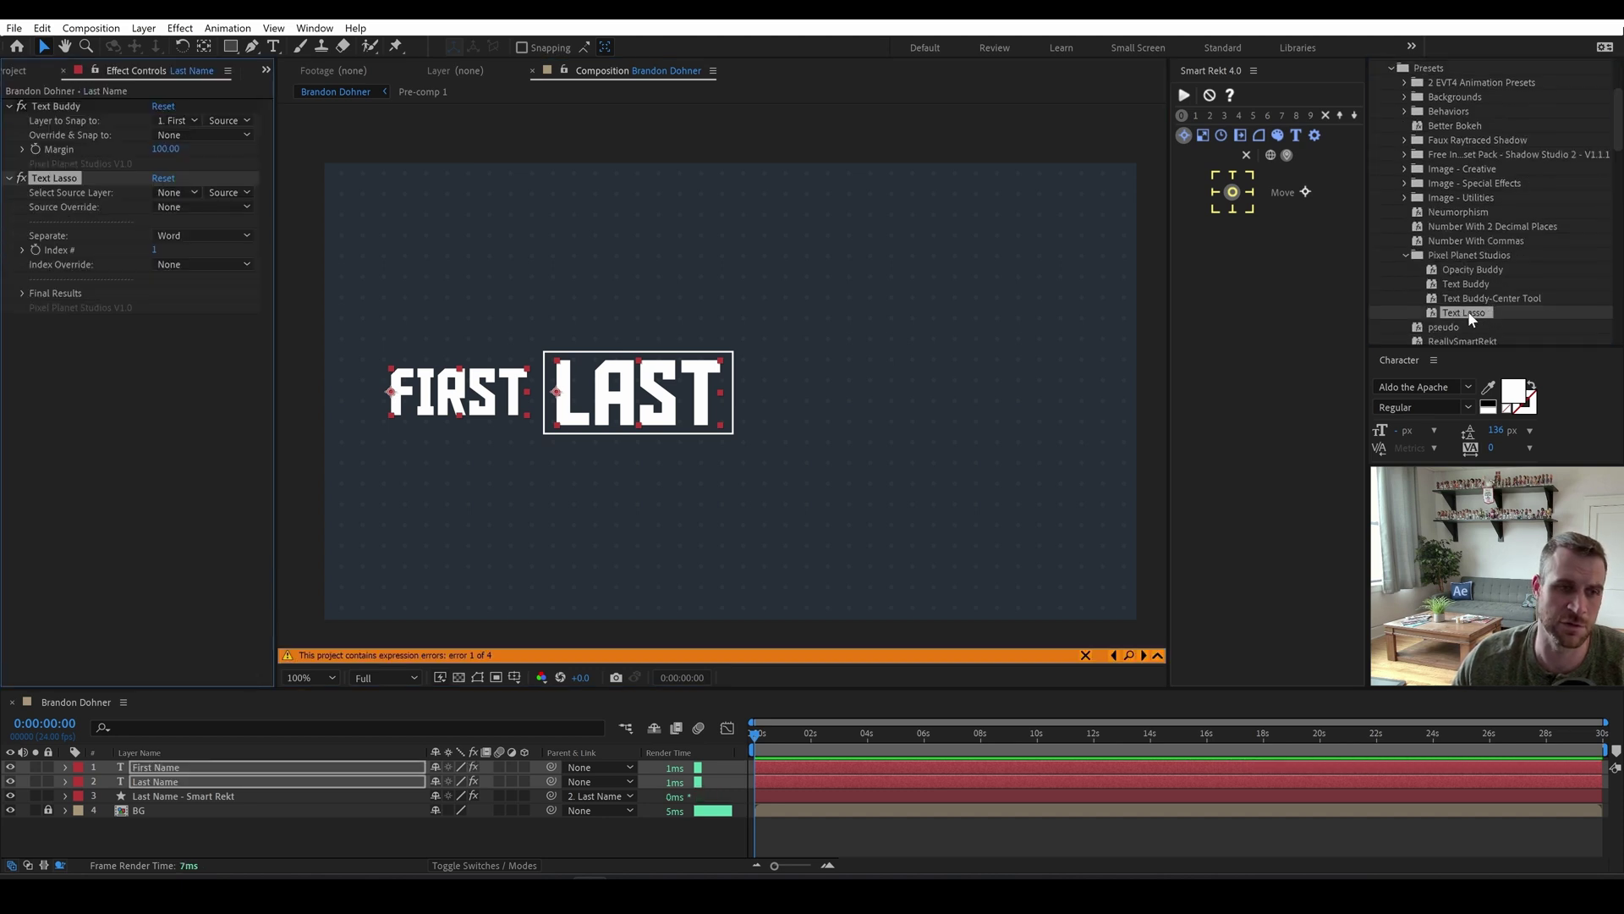
Set Source Override to Comp Name on both layers, with Last Name using word 2.
click(449, 537)
click(652, 398)
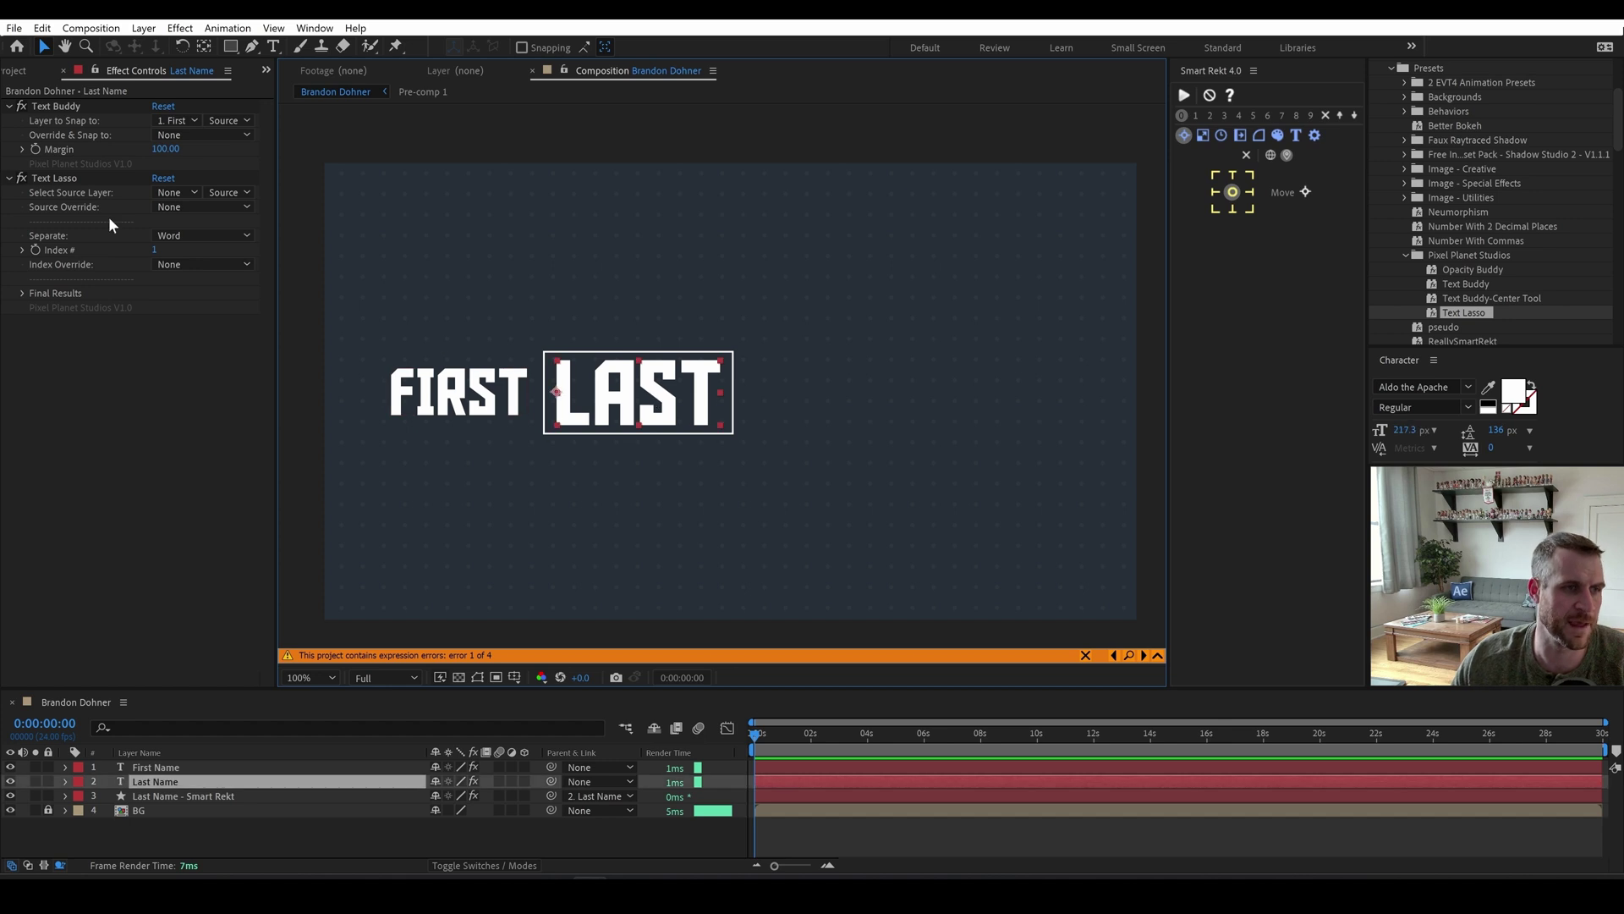
click(182, 208)
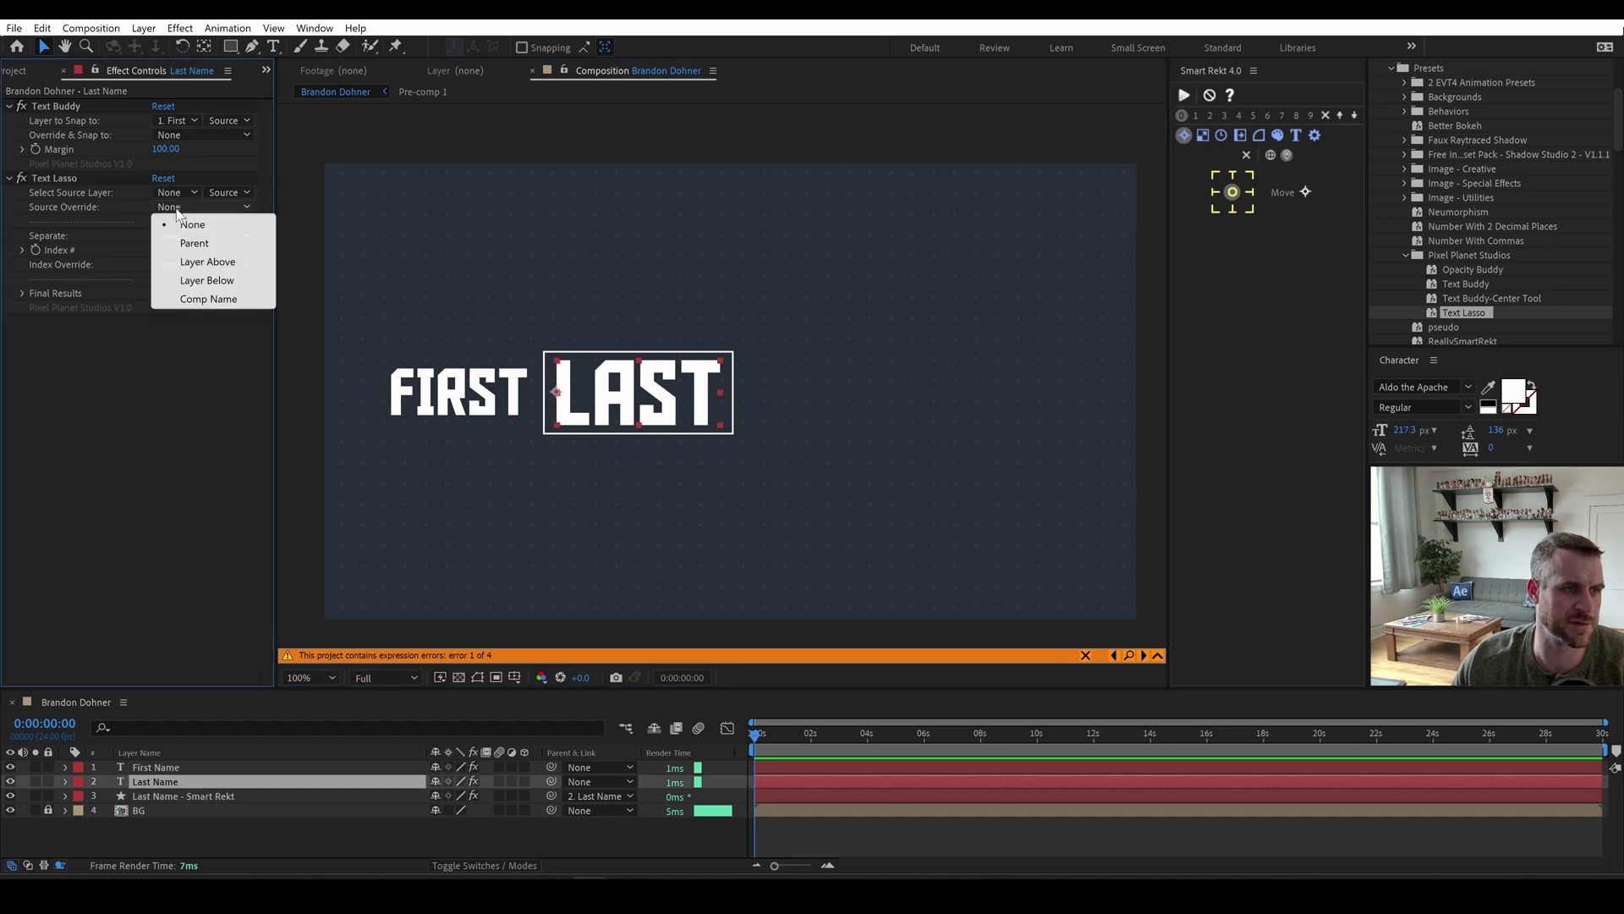
click(208, 298)
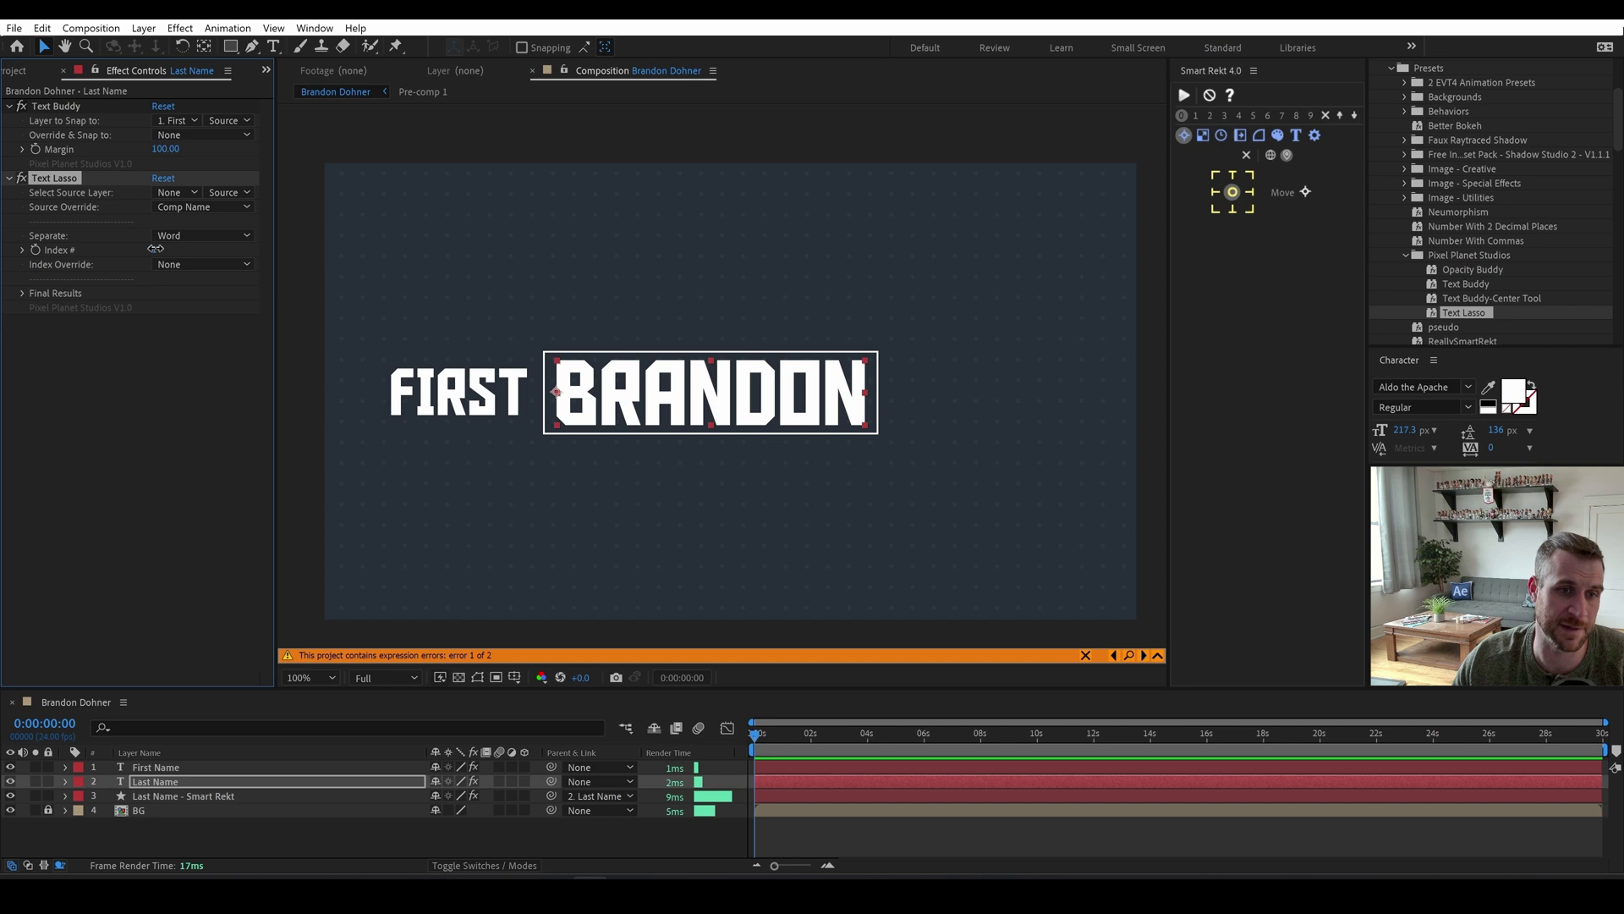
click(156, 249)
text(2)
key(Return)
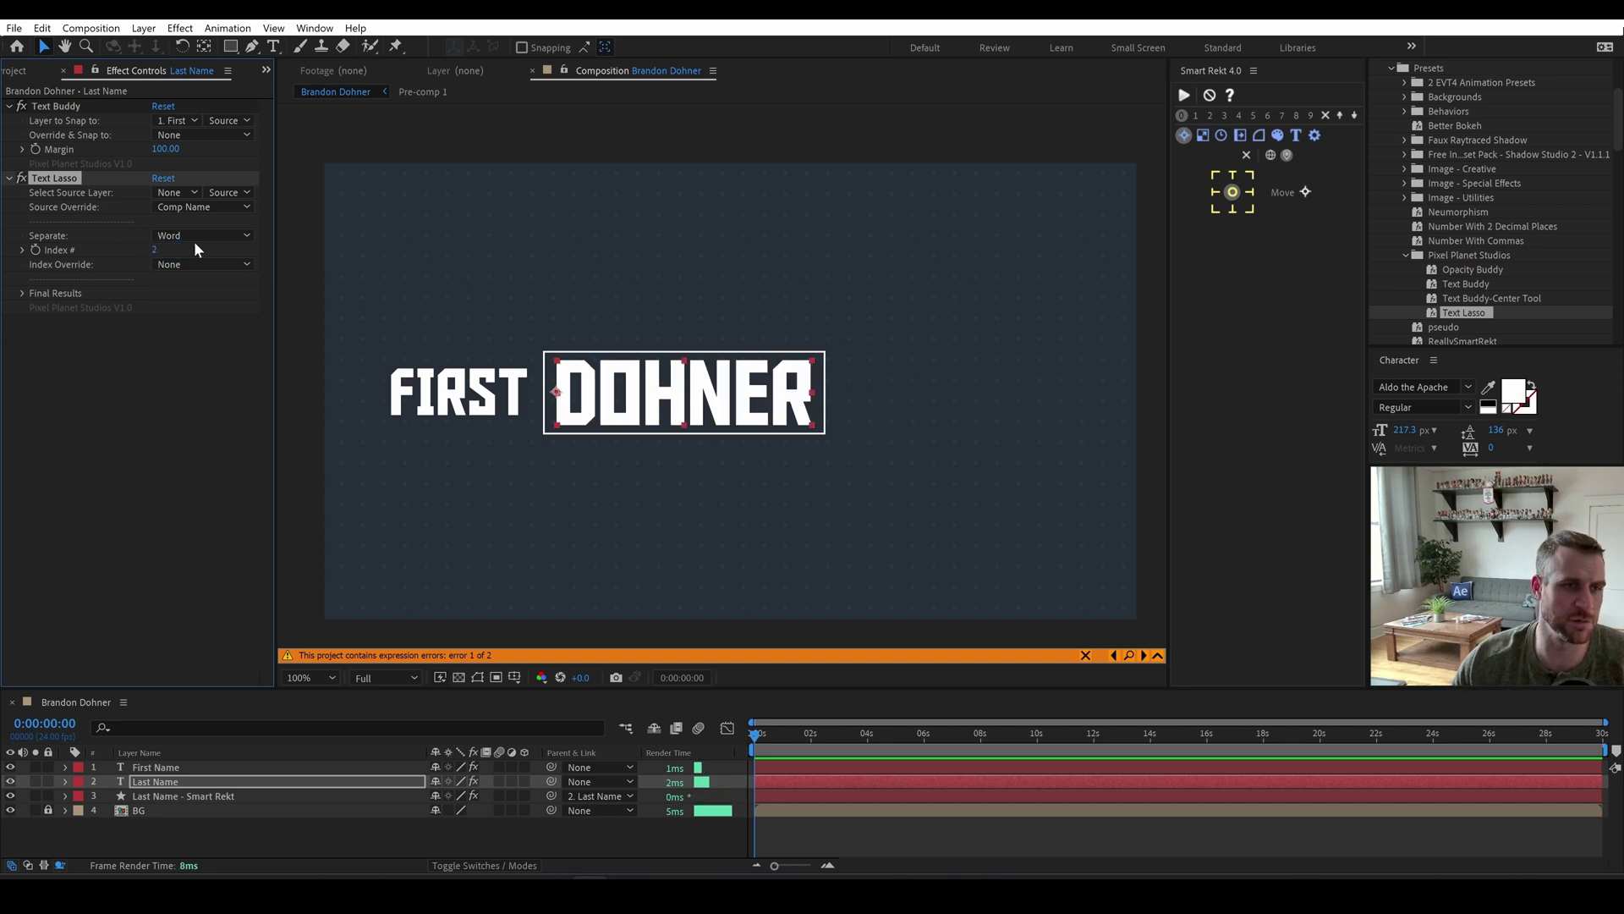
key(ctrl+Up)
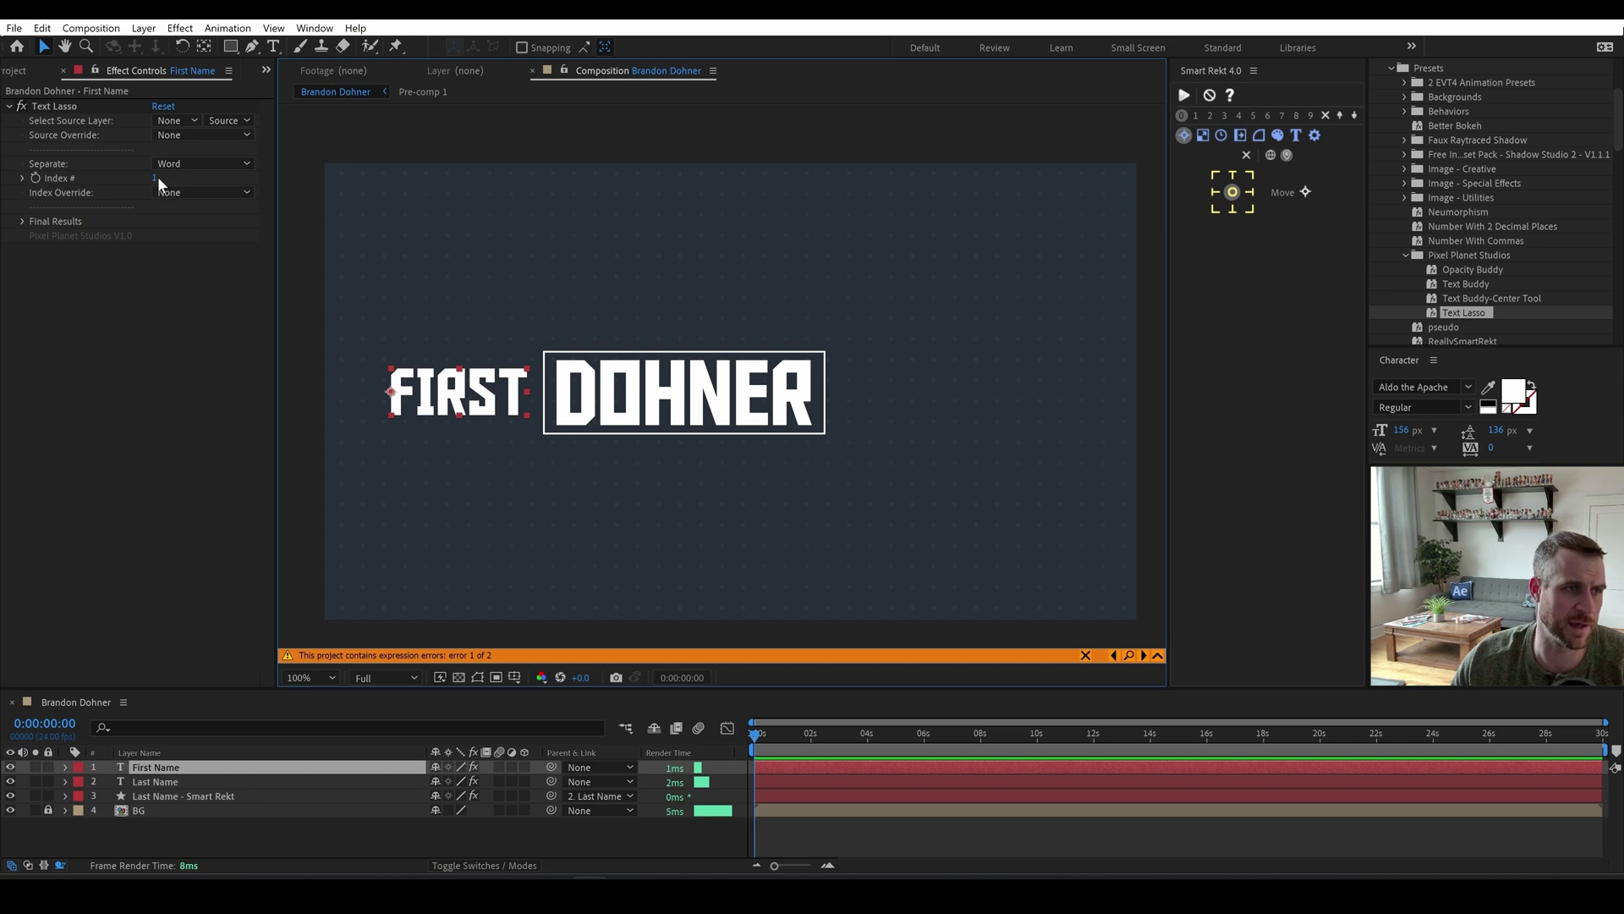
key(ctrl+v)
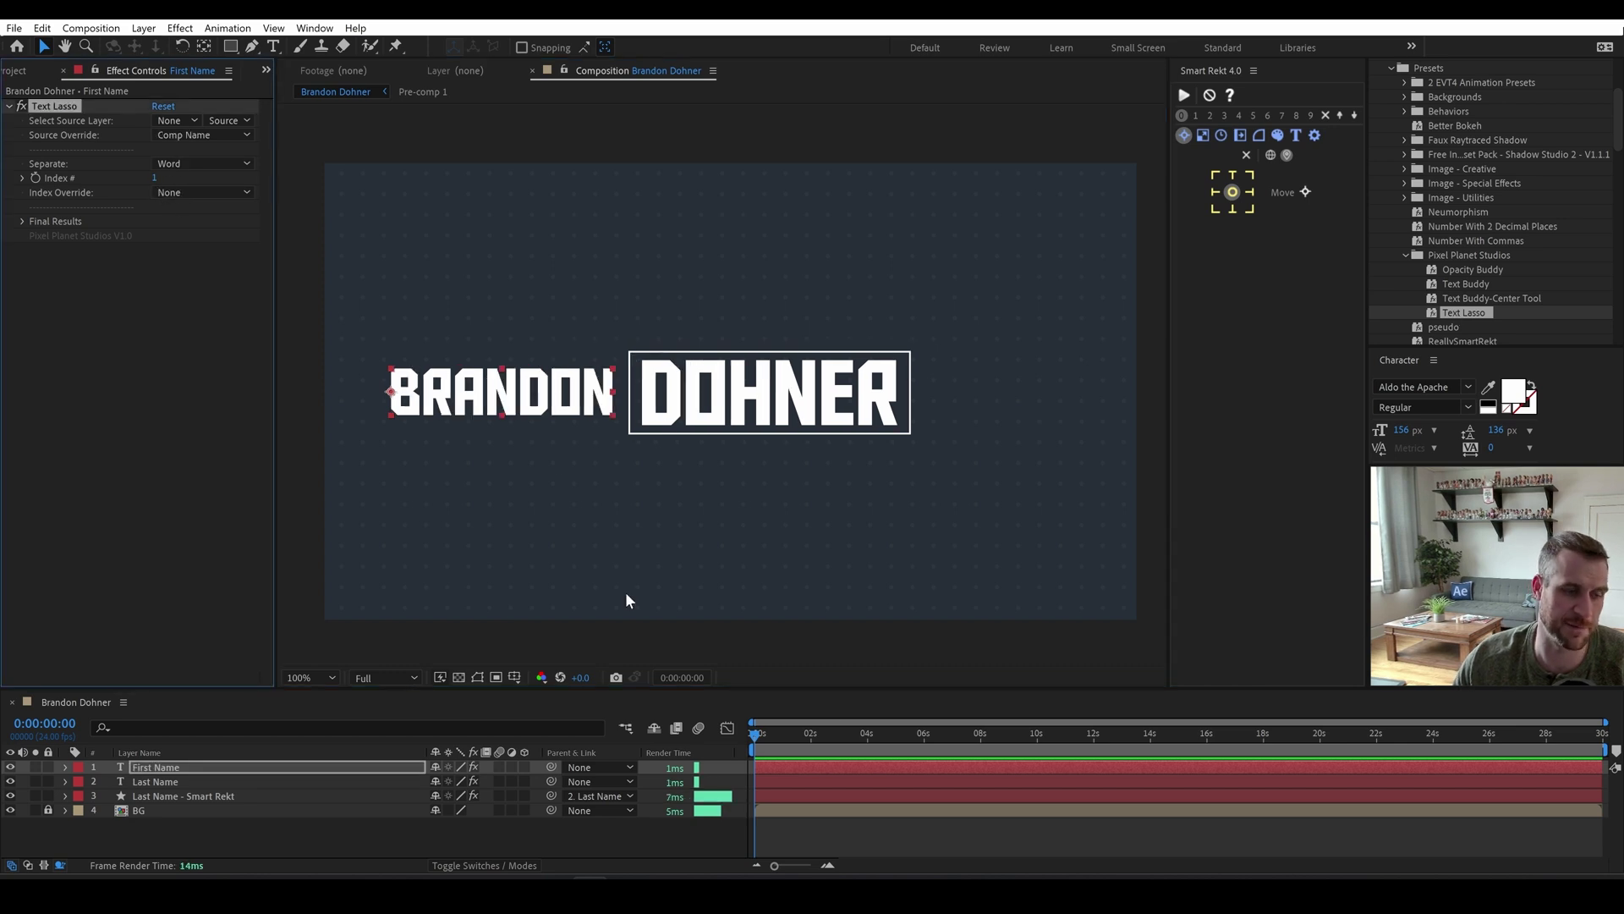
Move the name pair right toward the frame centre and slightly upward.
click(13, 71)
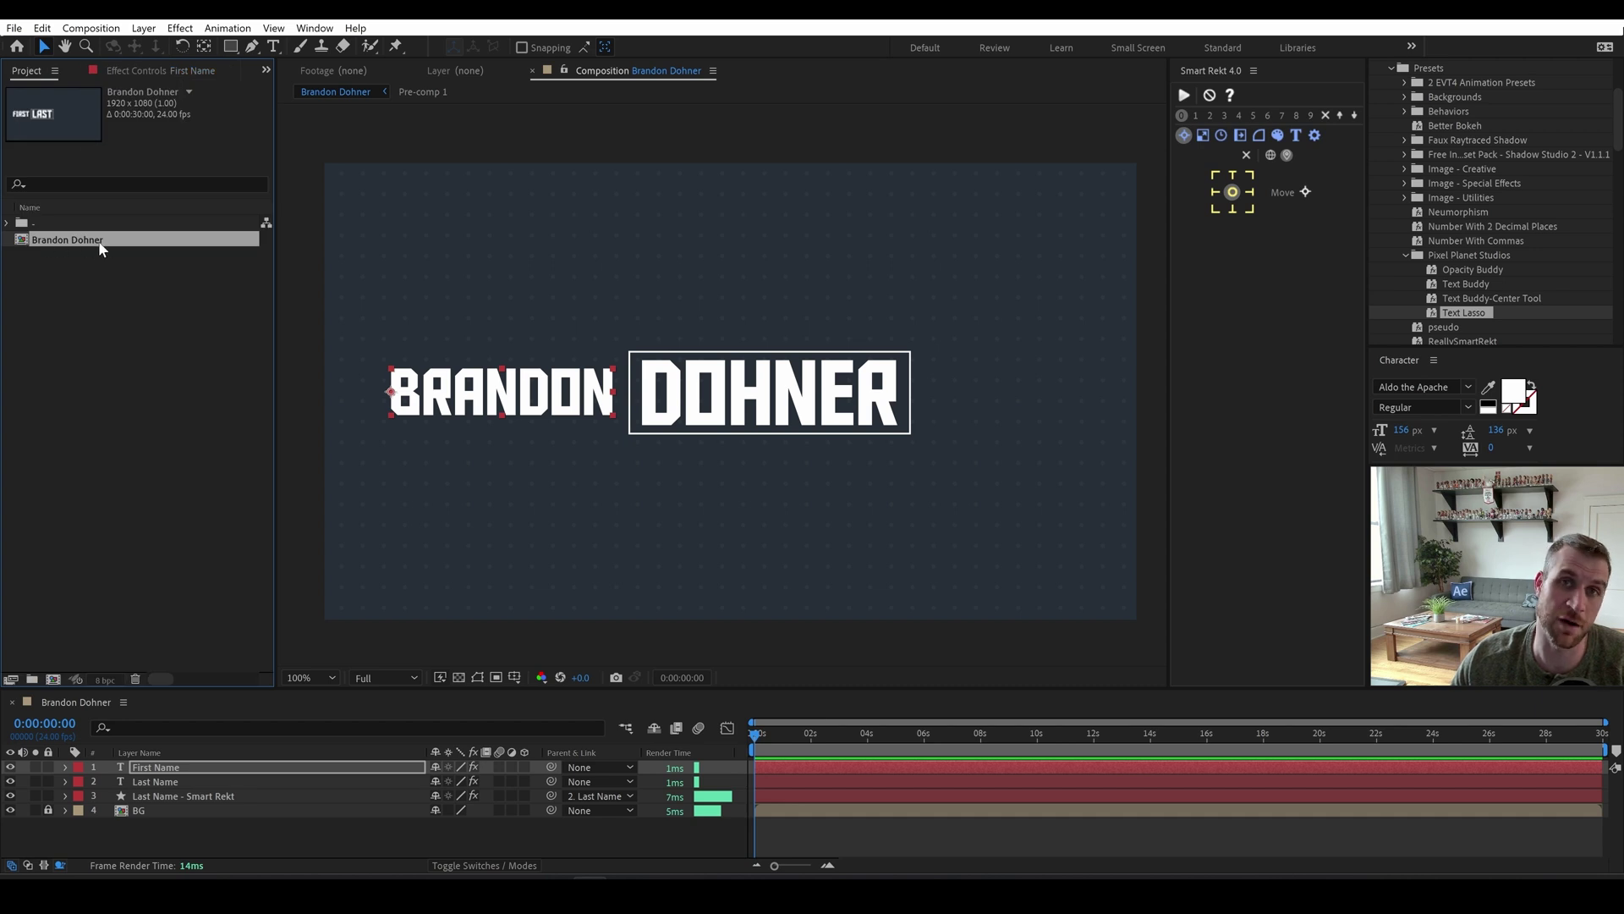
click(549, 265)
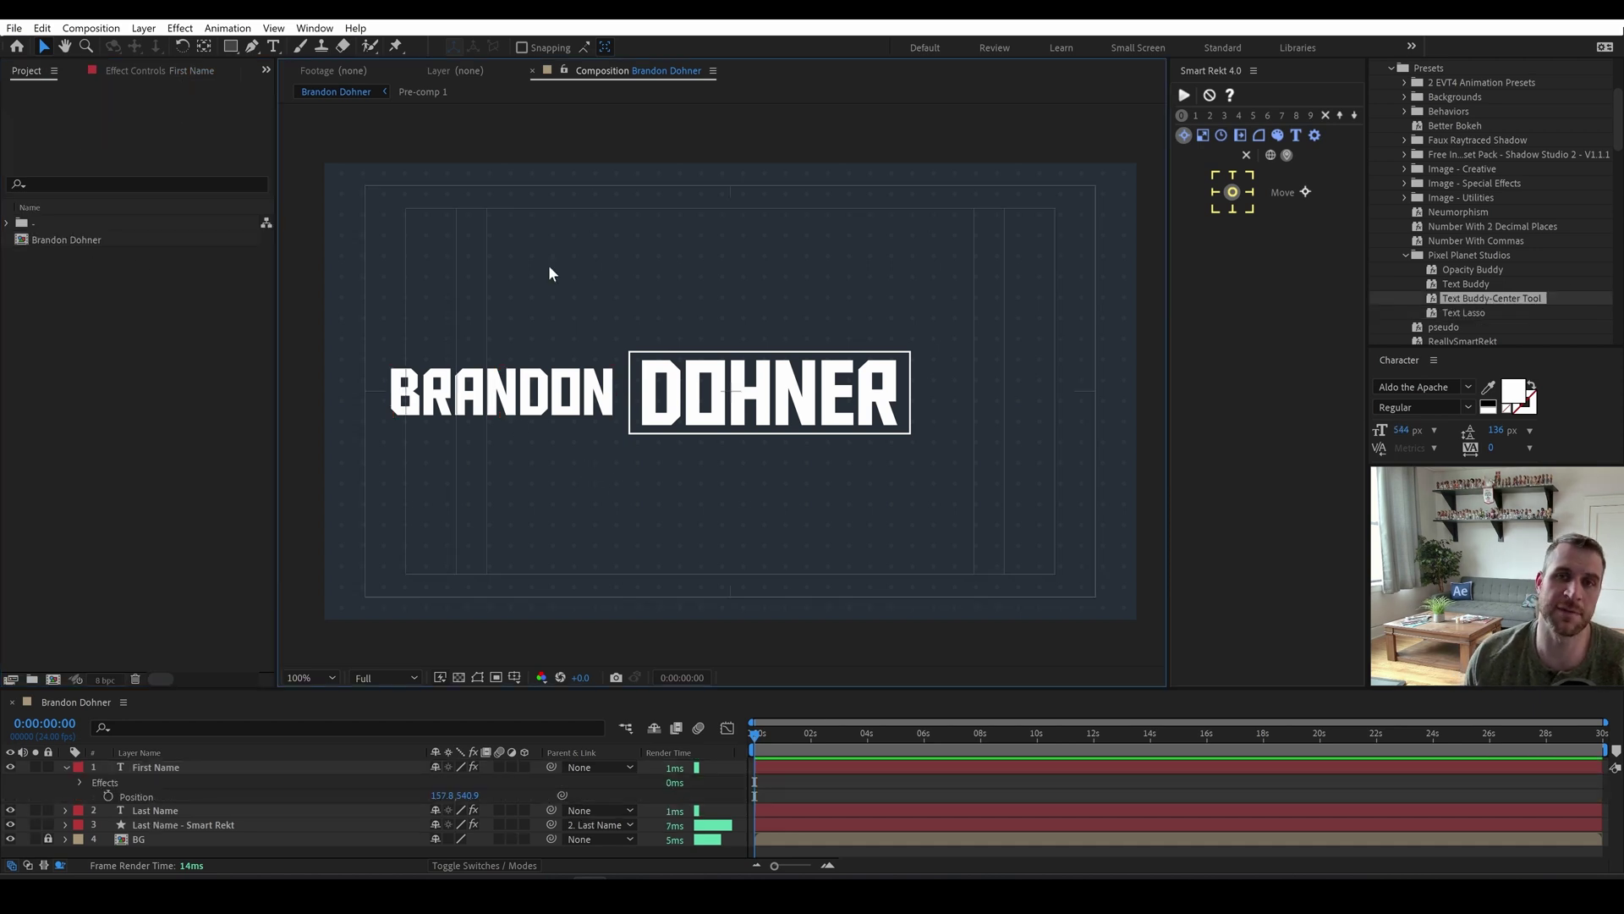
drag(438, 396, 514, 402)
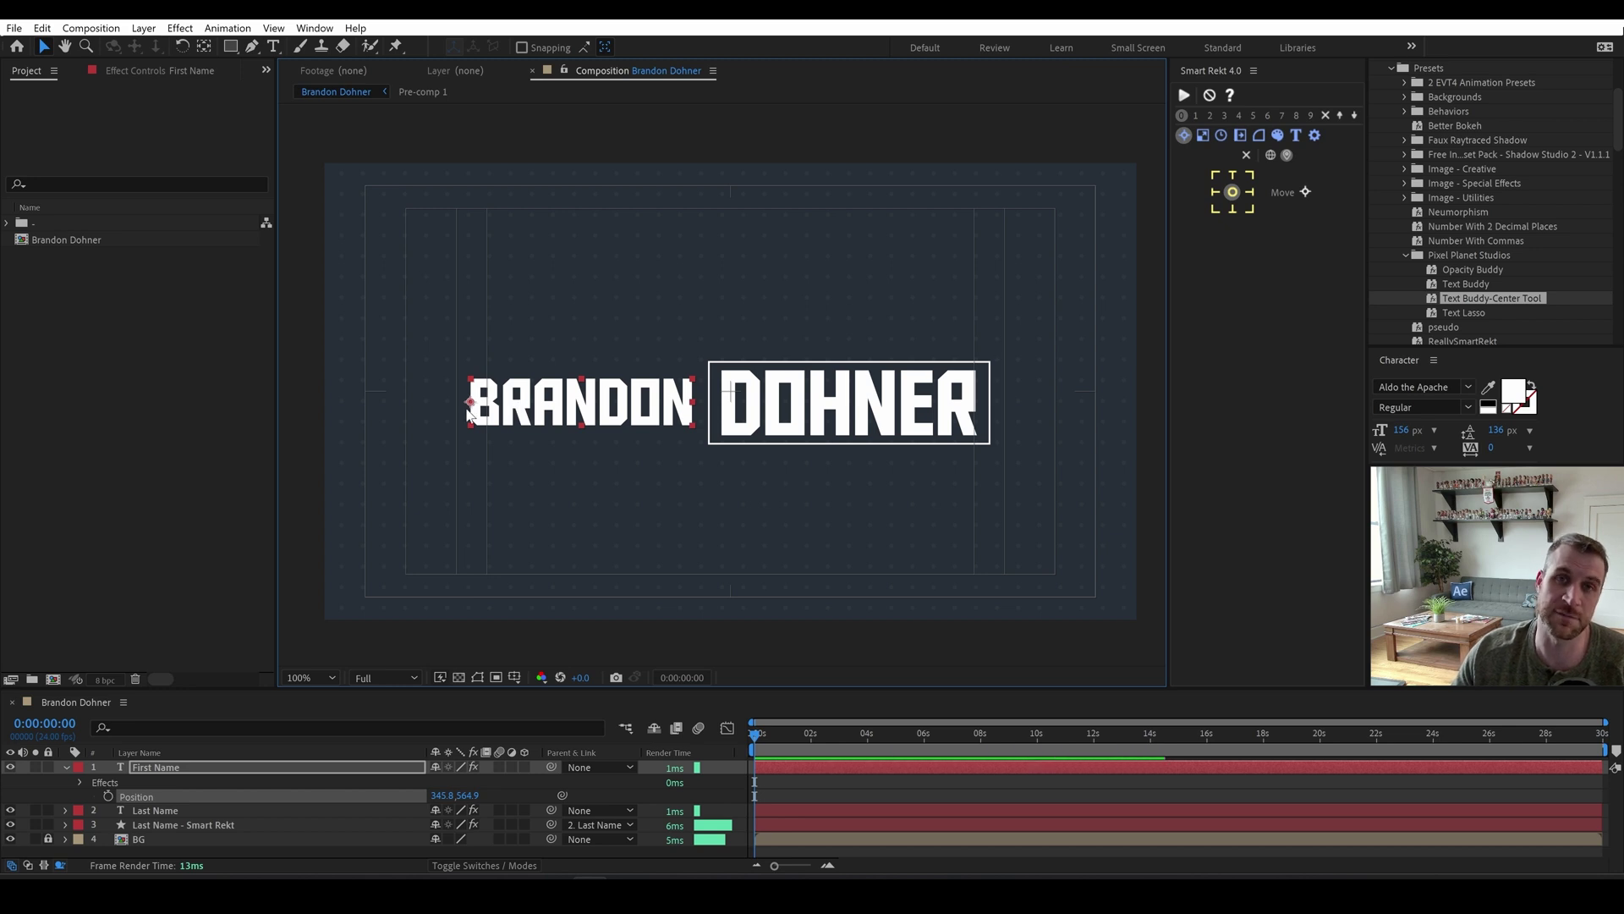
drag(603, 416, 568, 407)
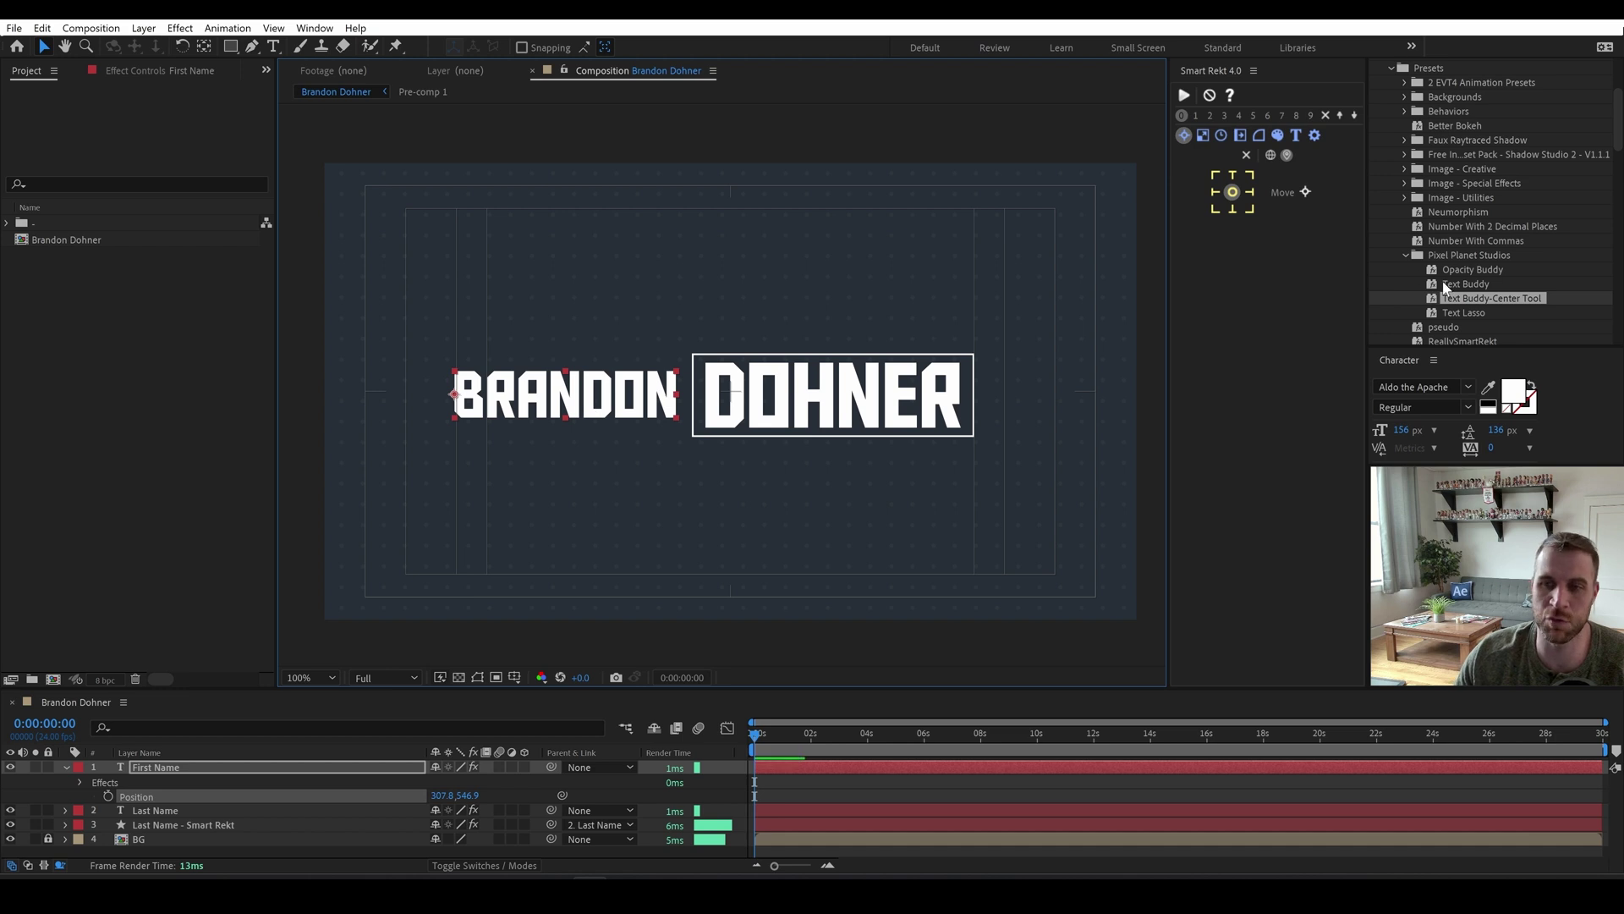
Apply Text Buddy-Center Tool to First Name with Last Name as Layer 2.
drag(1476, 296, 505, 404)
click(178, 279)
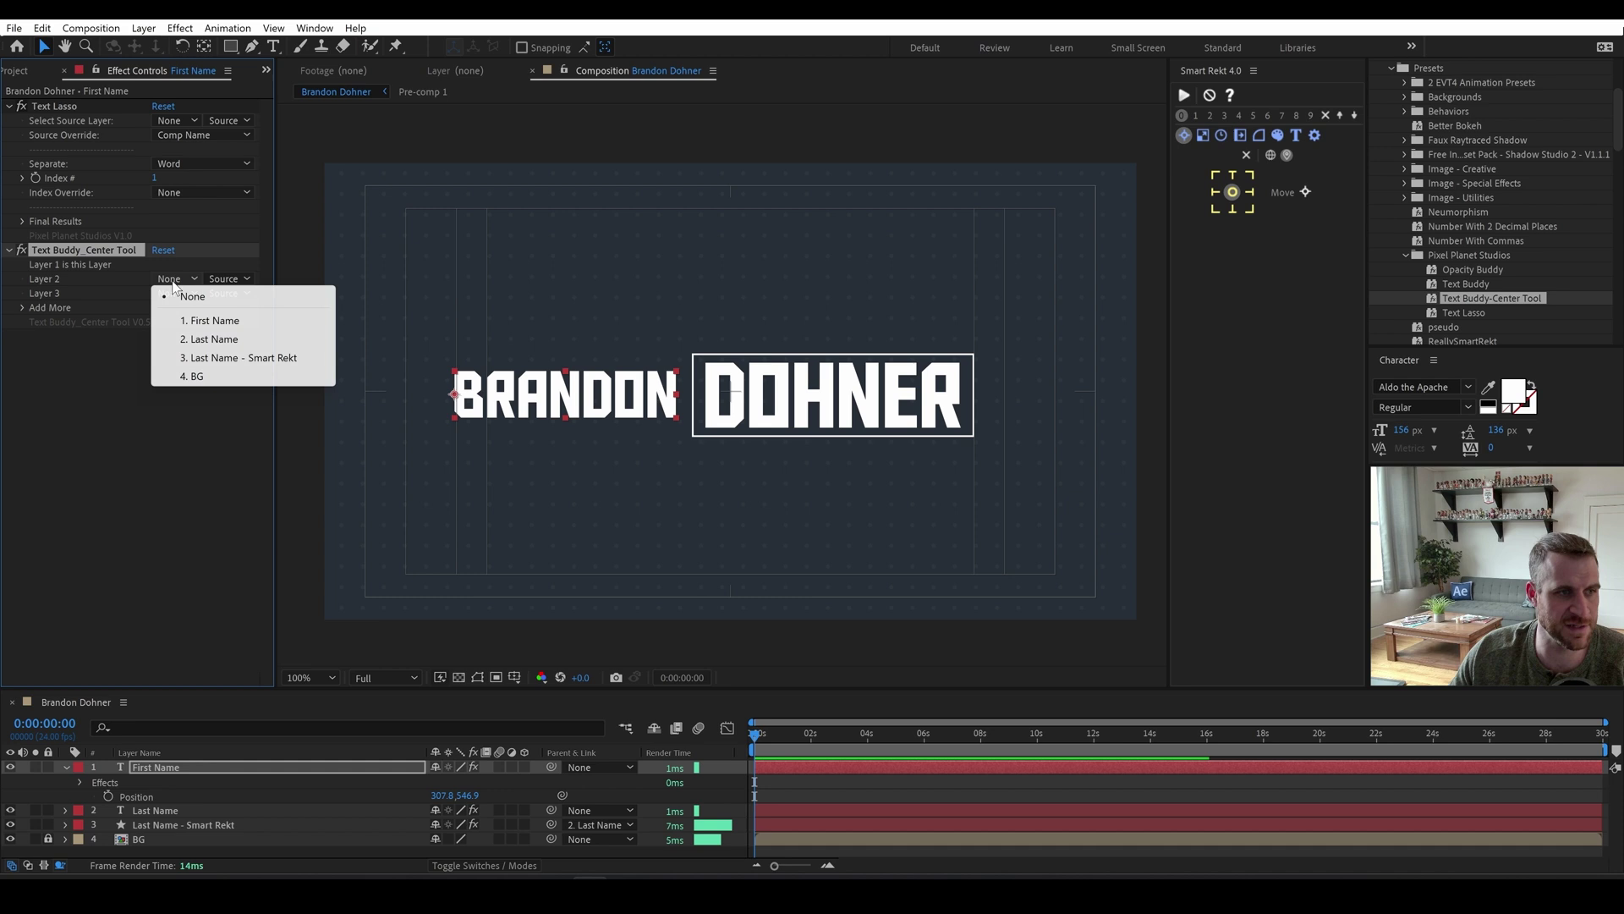
click(233, 342)
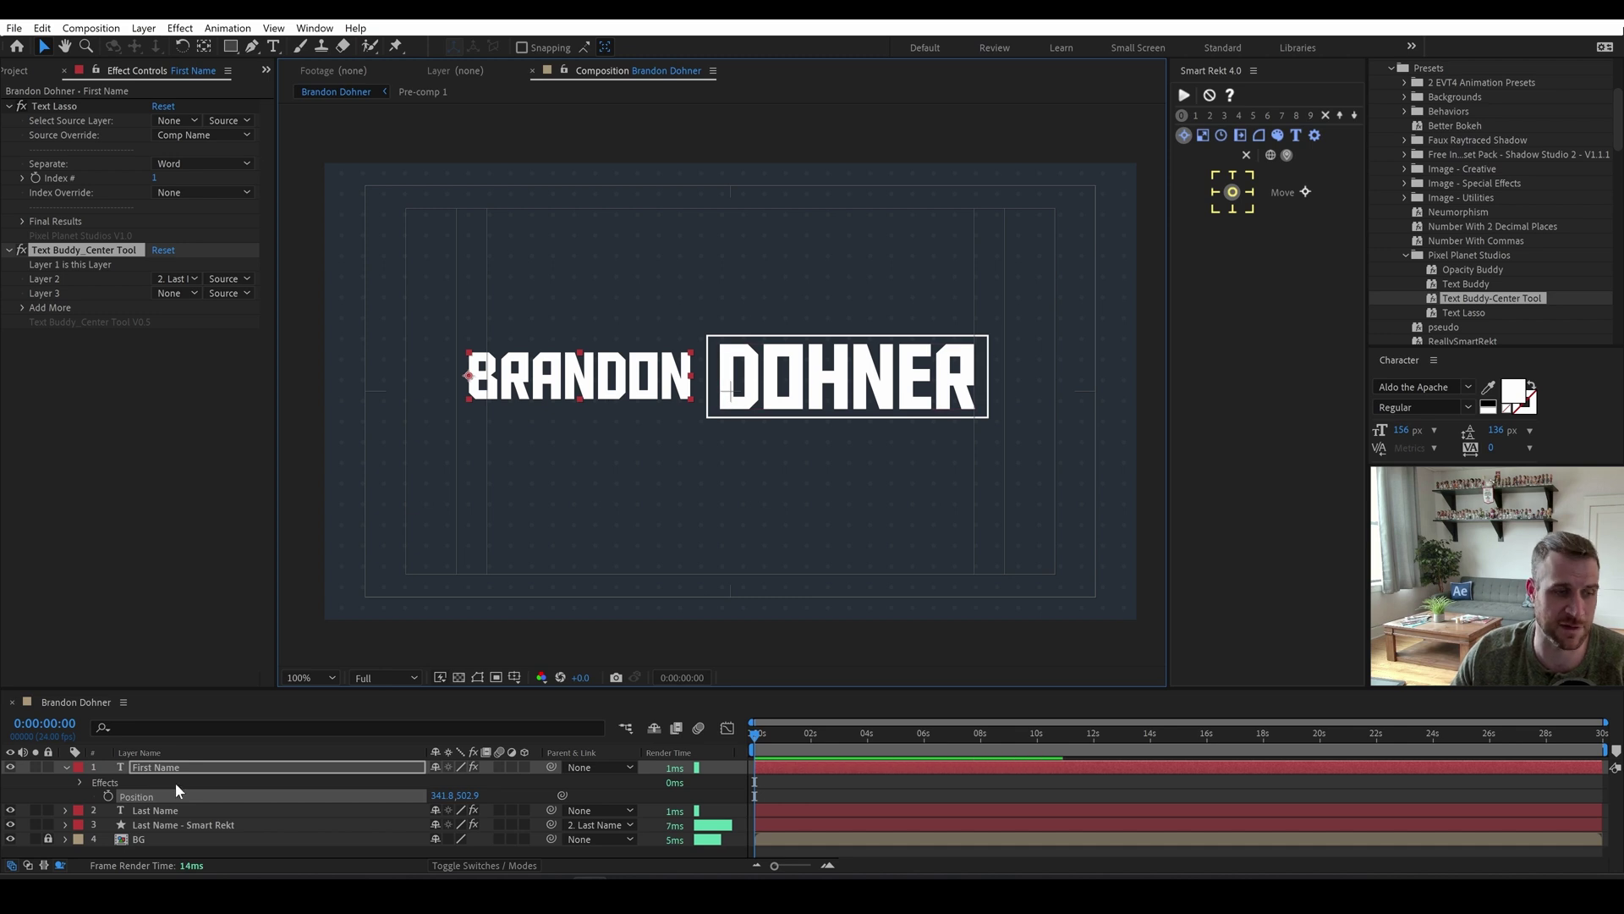
Separate First Name's Position into X and Y, then lower the name pair slightly.
right_click(140, 795)
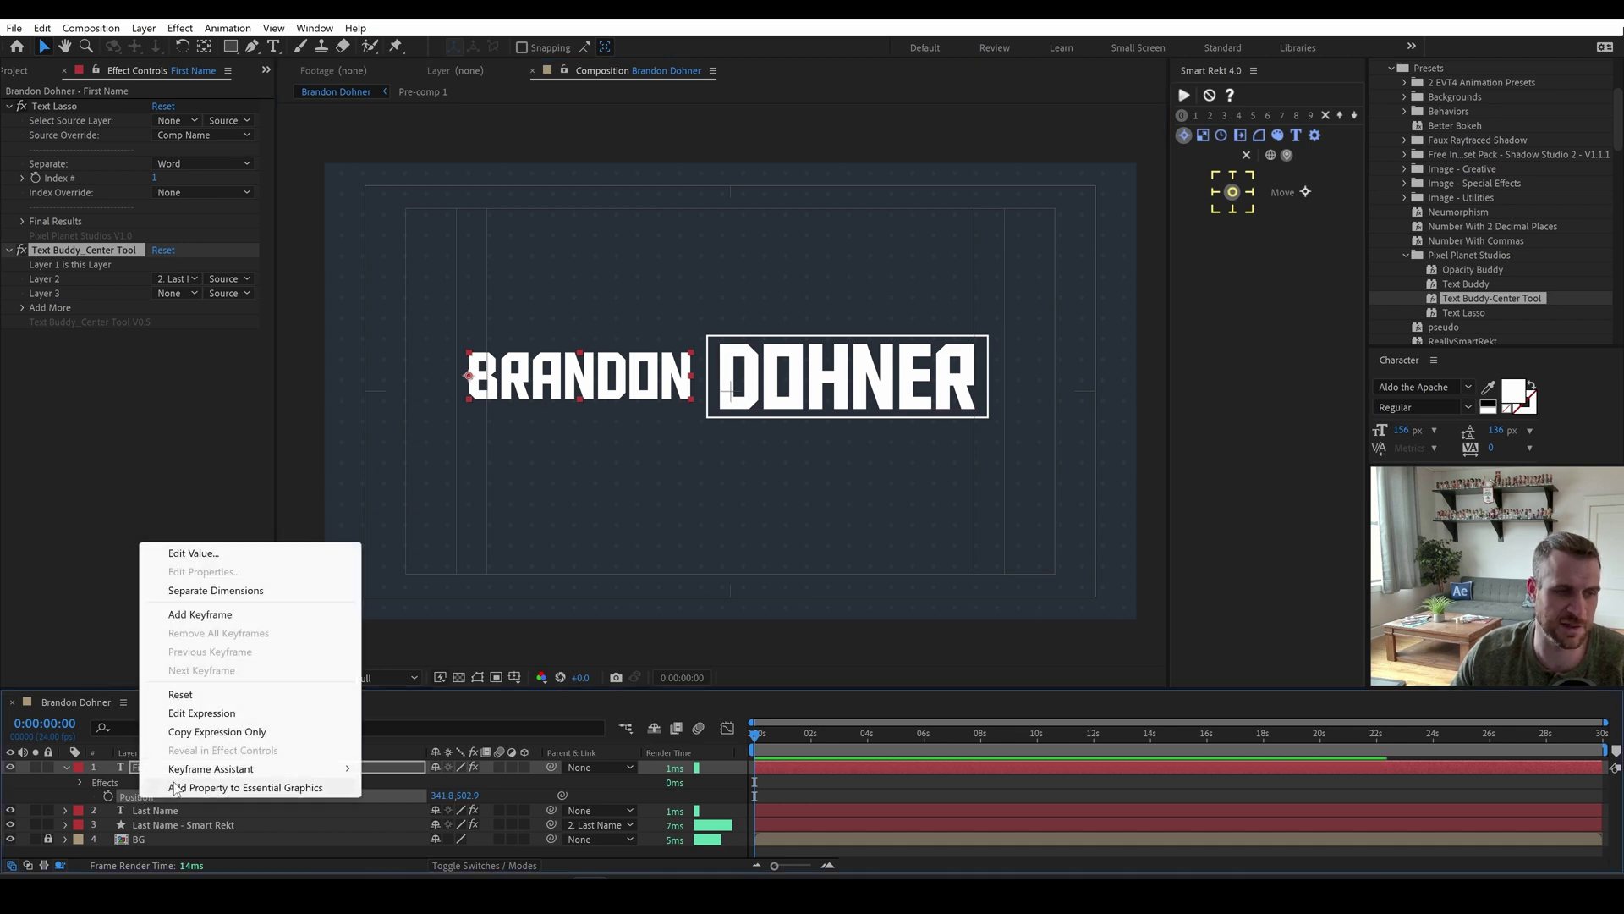
click(194, 596)
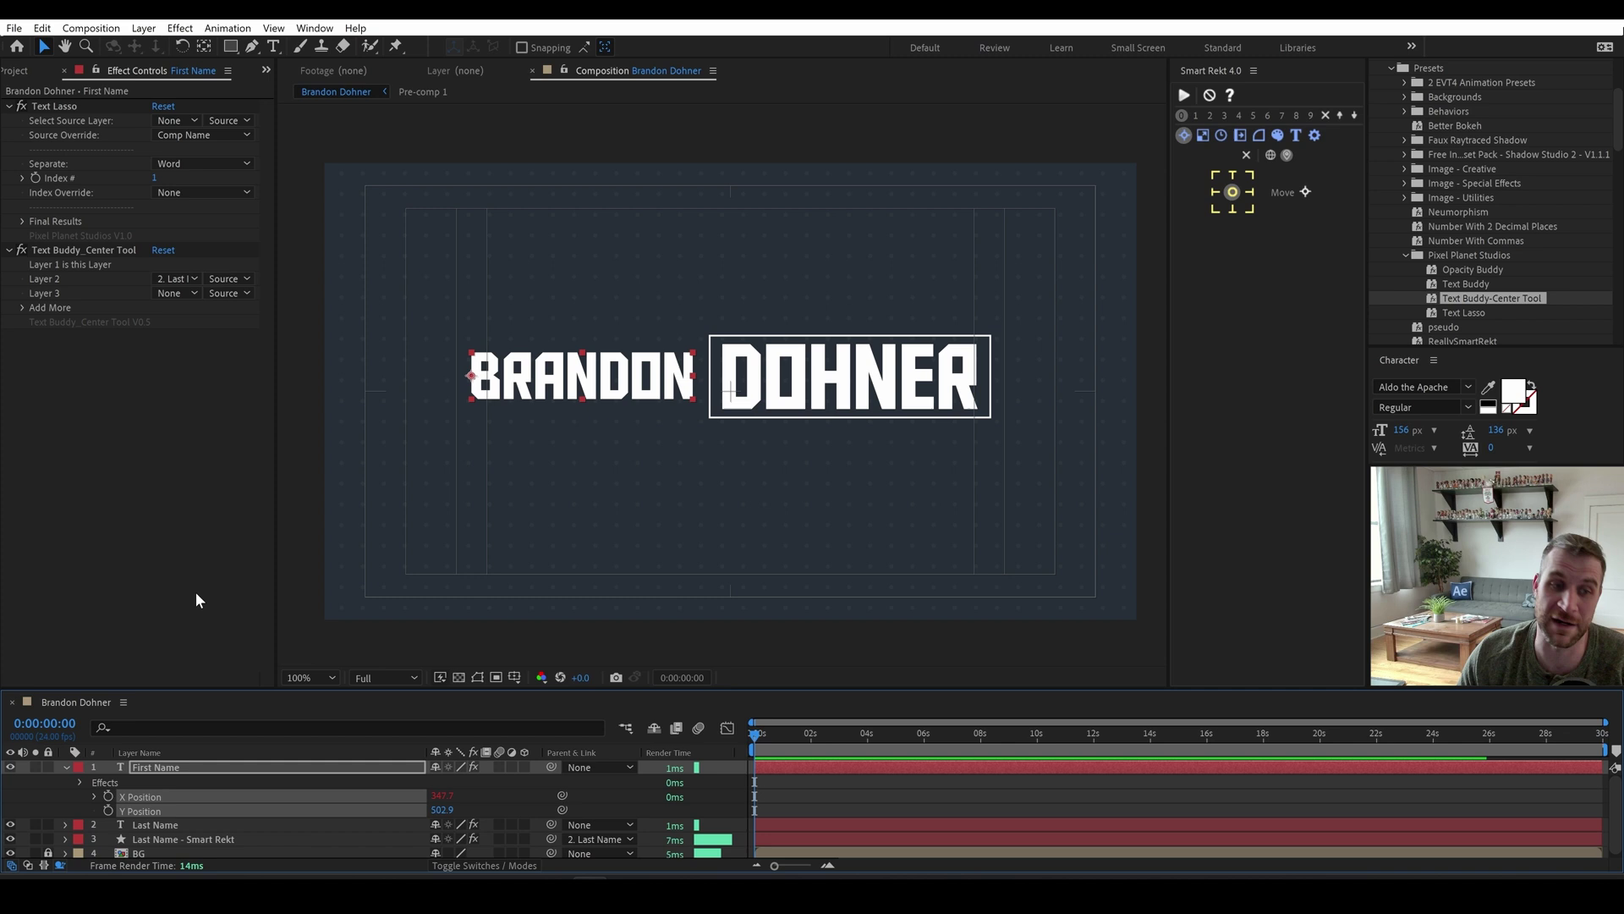
drag(517, 379, 577, 394)
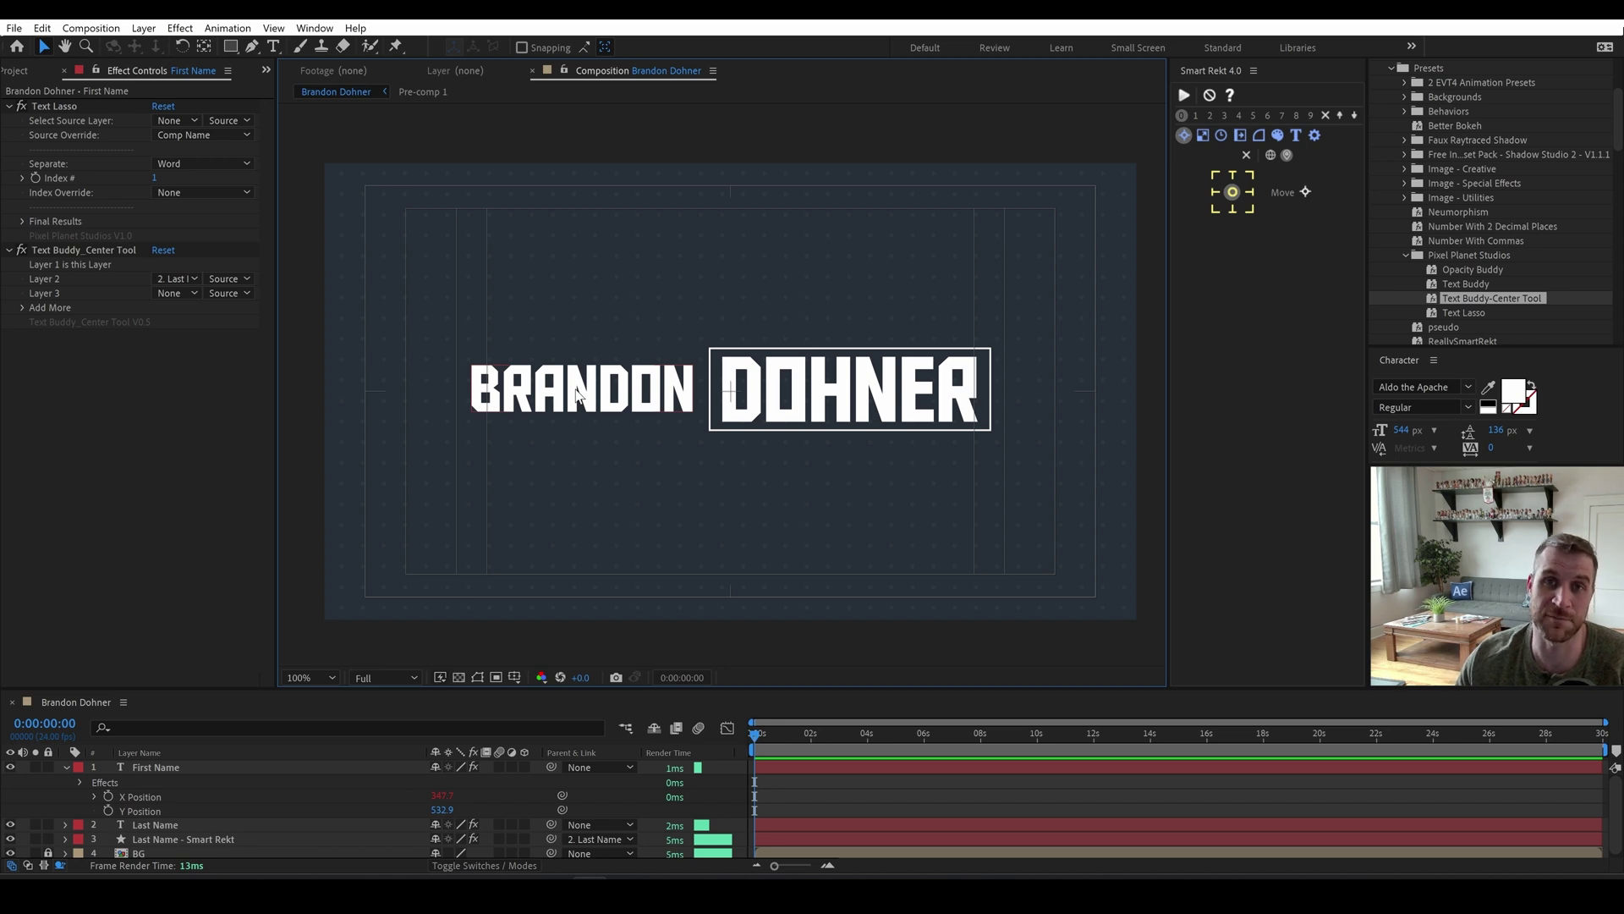
Duplicate the name composition, rename the copy with the new person's name, and open it.
click(16, 70)
click(69, 240)
key(ctrl+d)
key(Return)
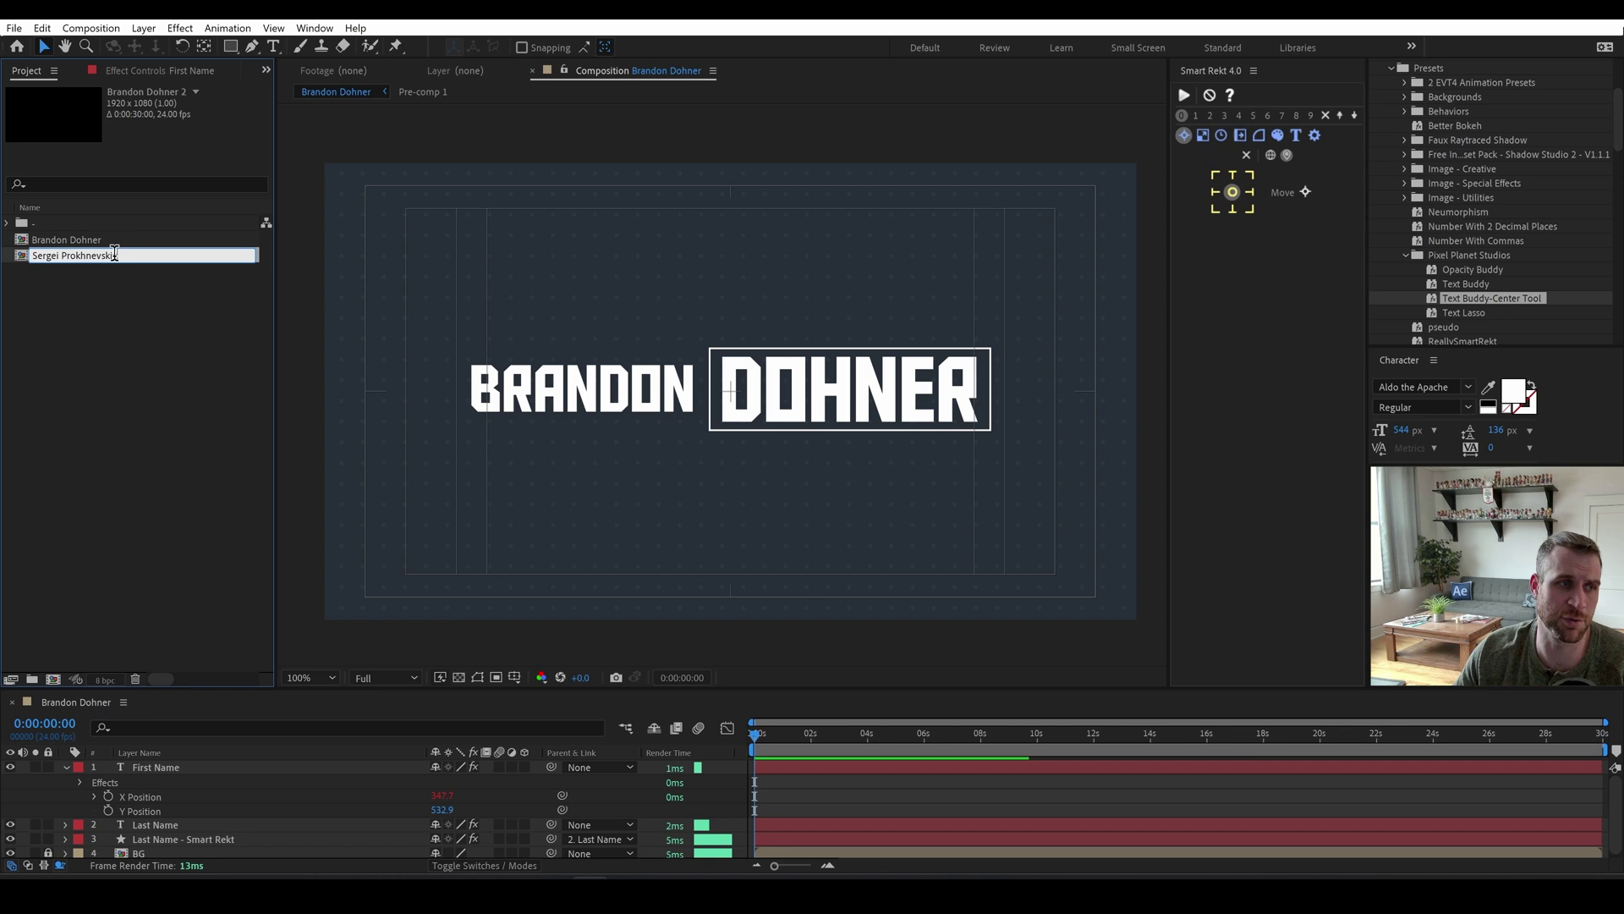
key(Return)
double_click(114, 255)
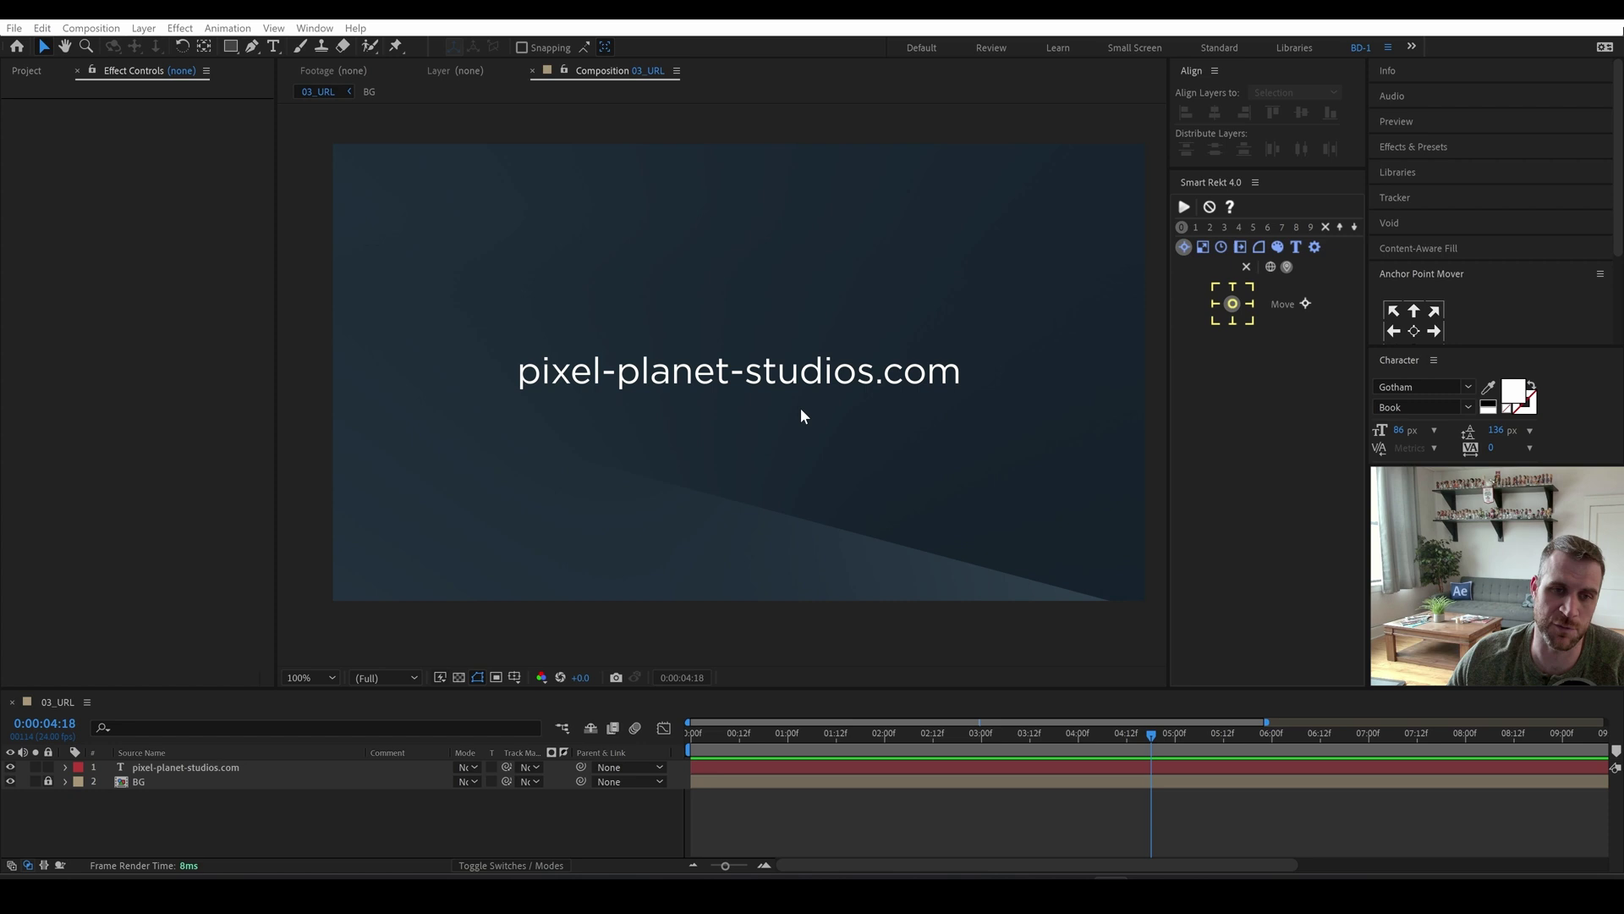
Create a Smart Rekt outline around the URL with 100% roundness and fill turned off.
click(785, 379)
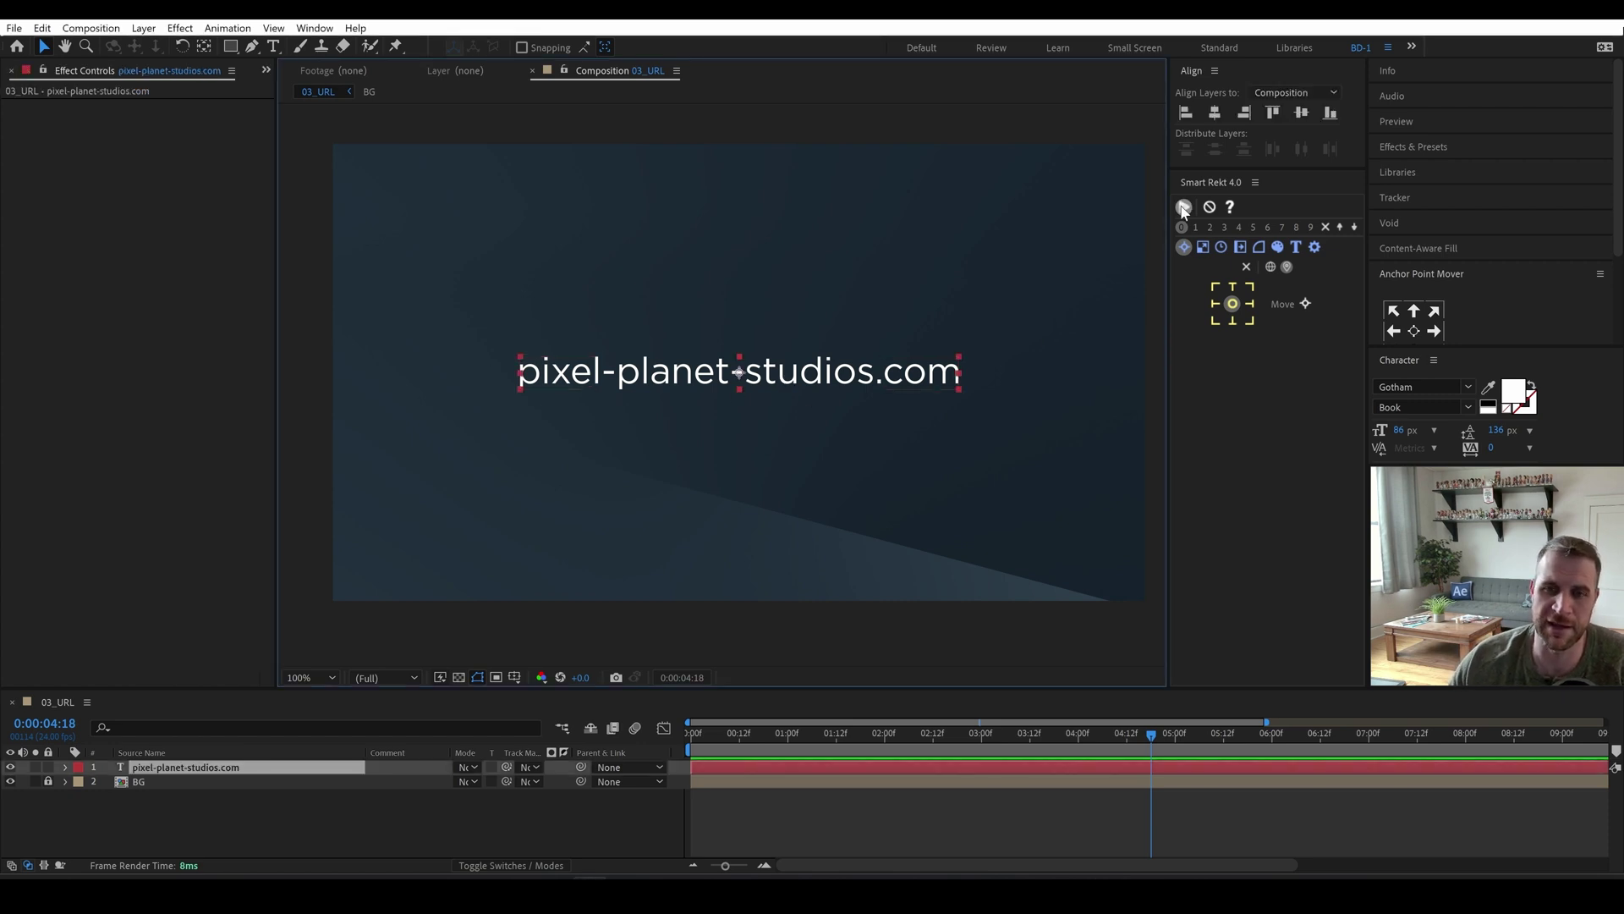
click(1184, 208)
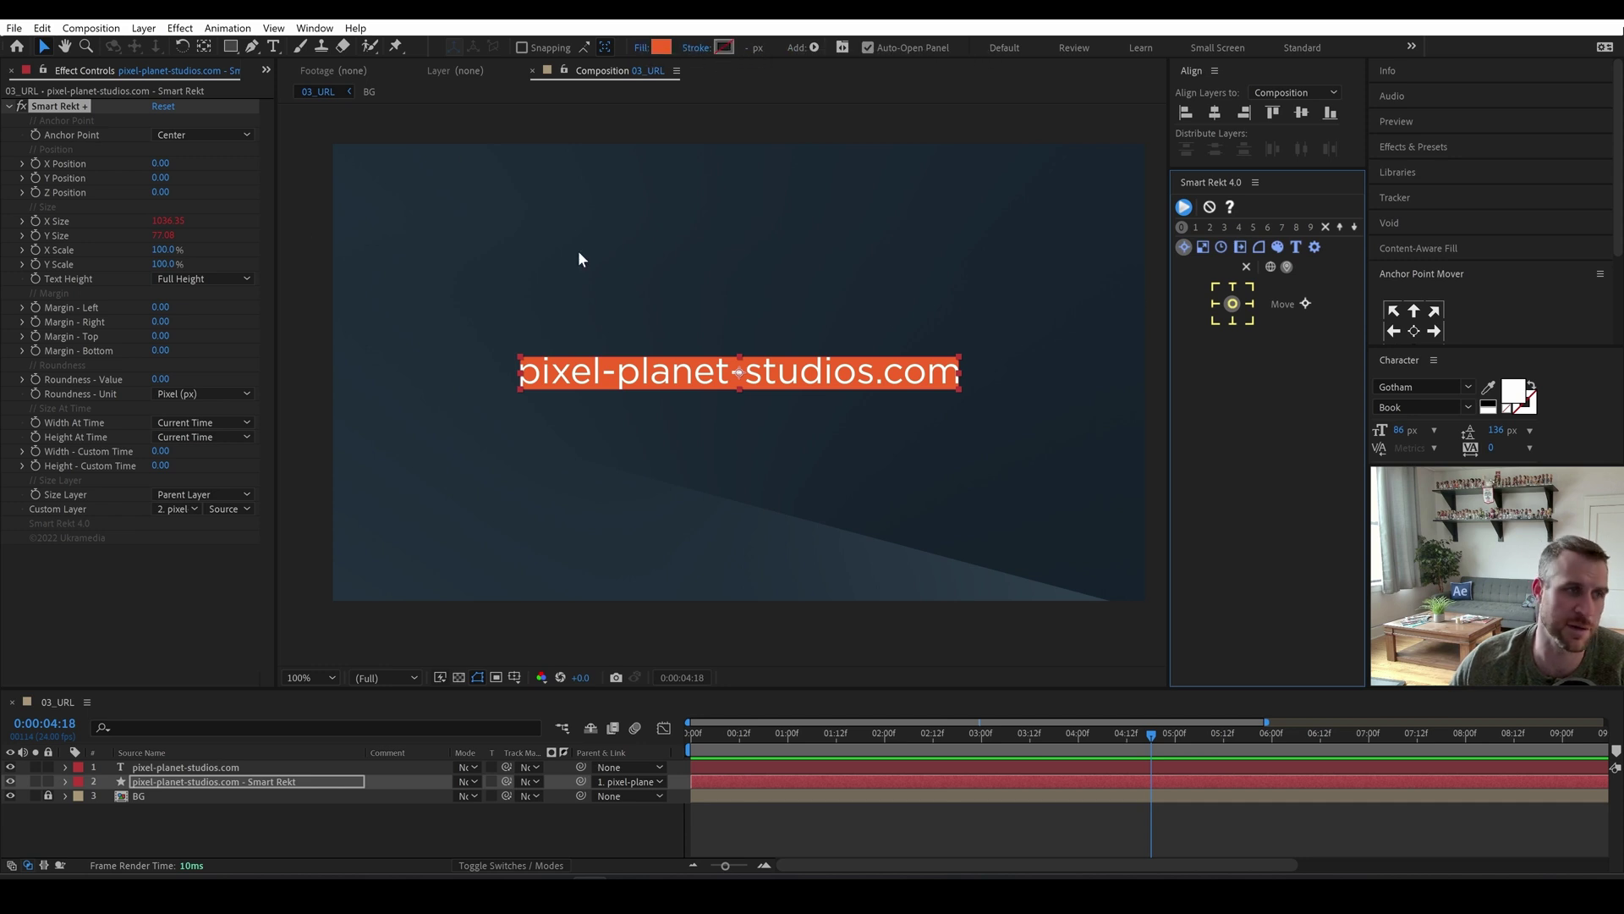
click(1211, 207)
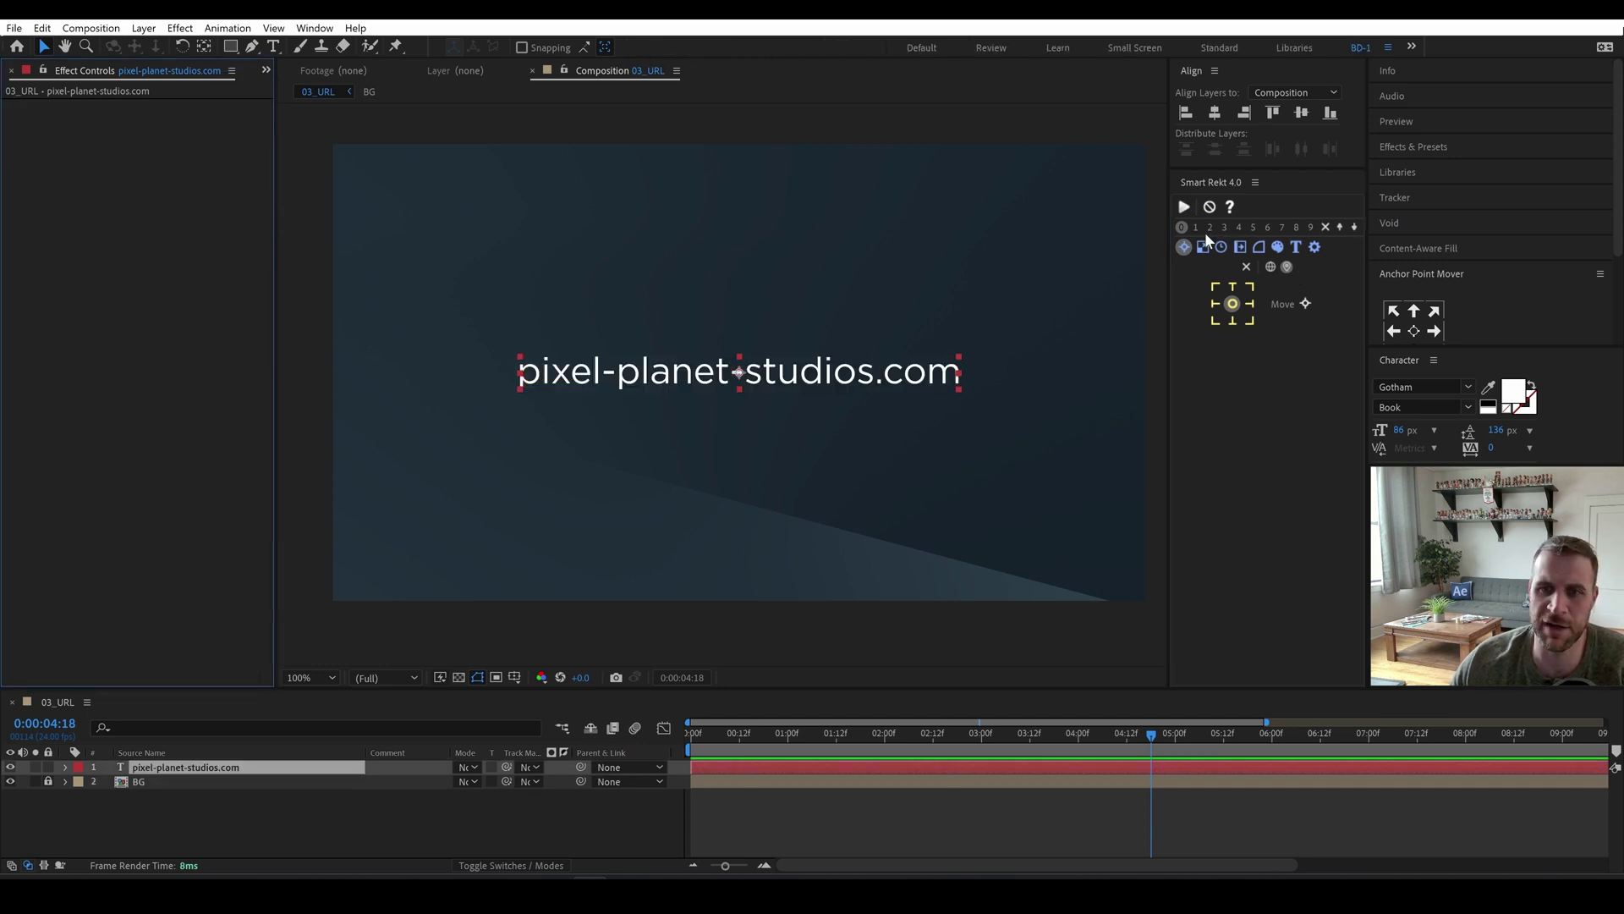
click(1260, 248)
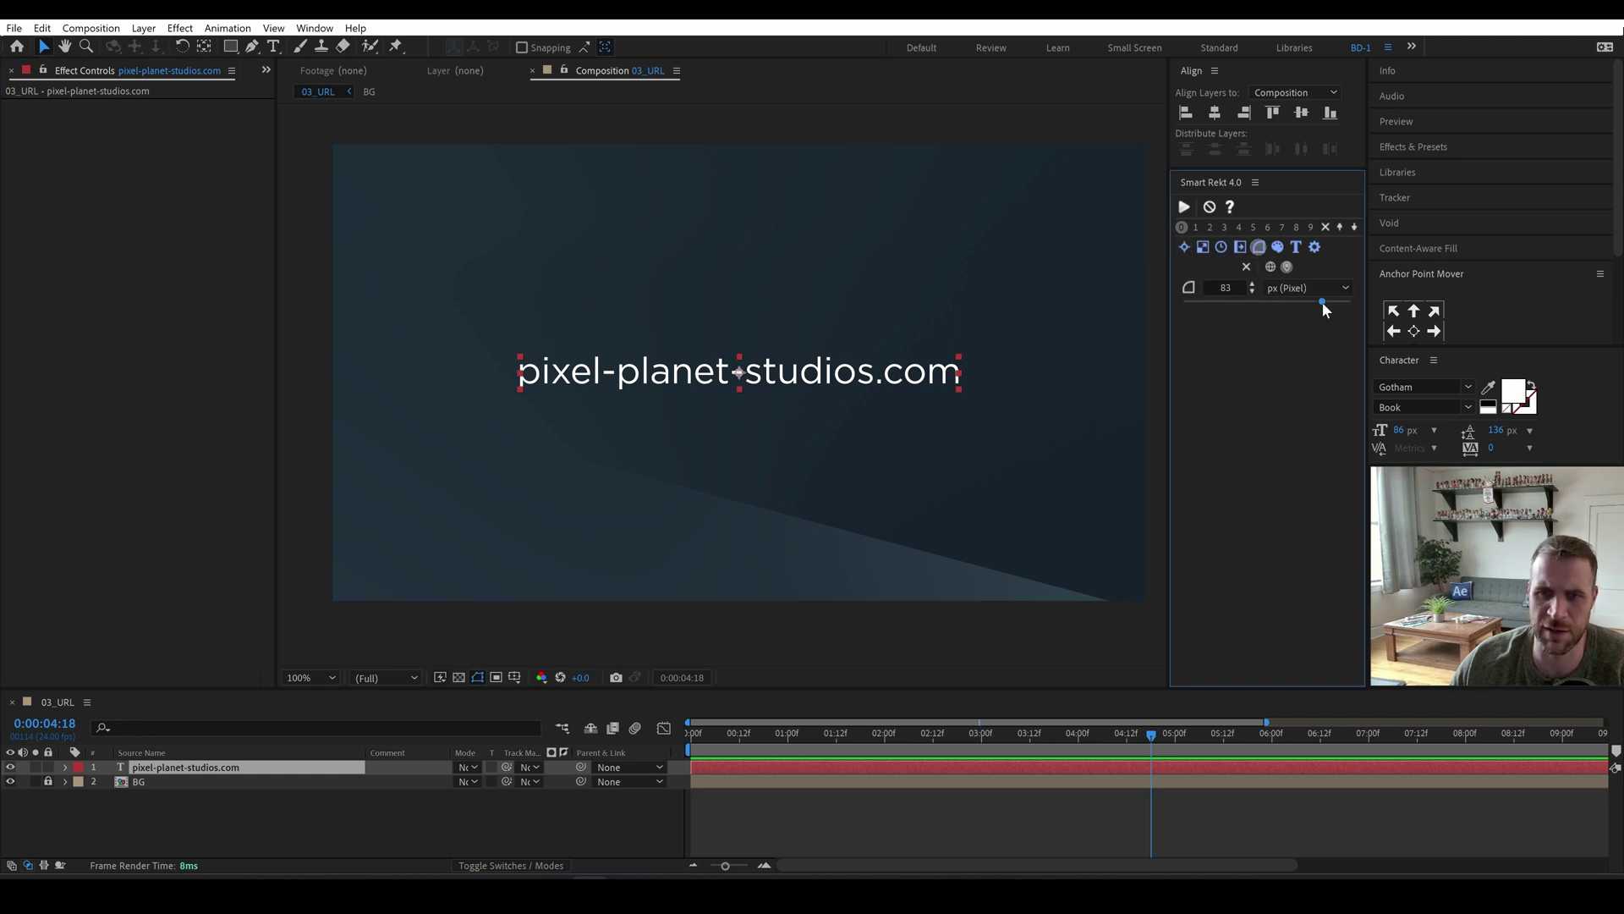
click(1286, 291)
click(1296, 318)
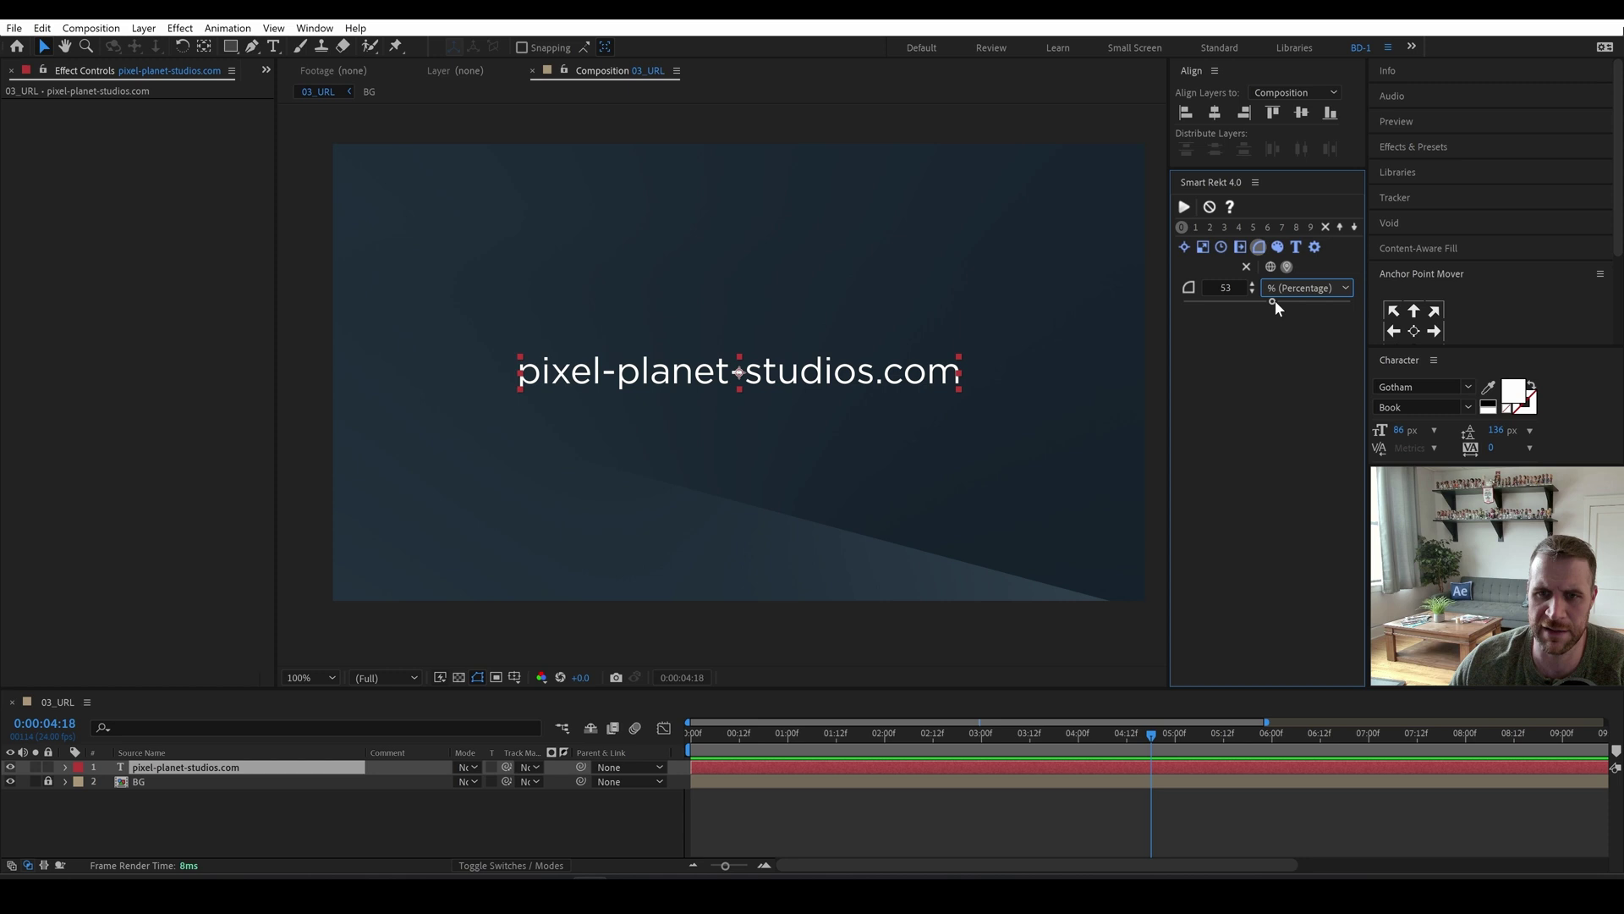
drag(1349, 303, 1365, 309)
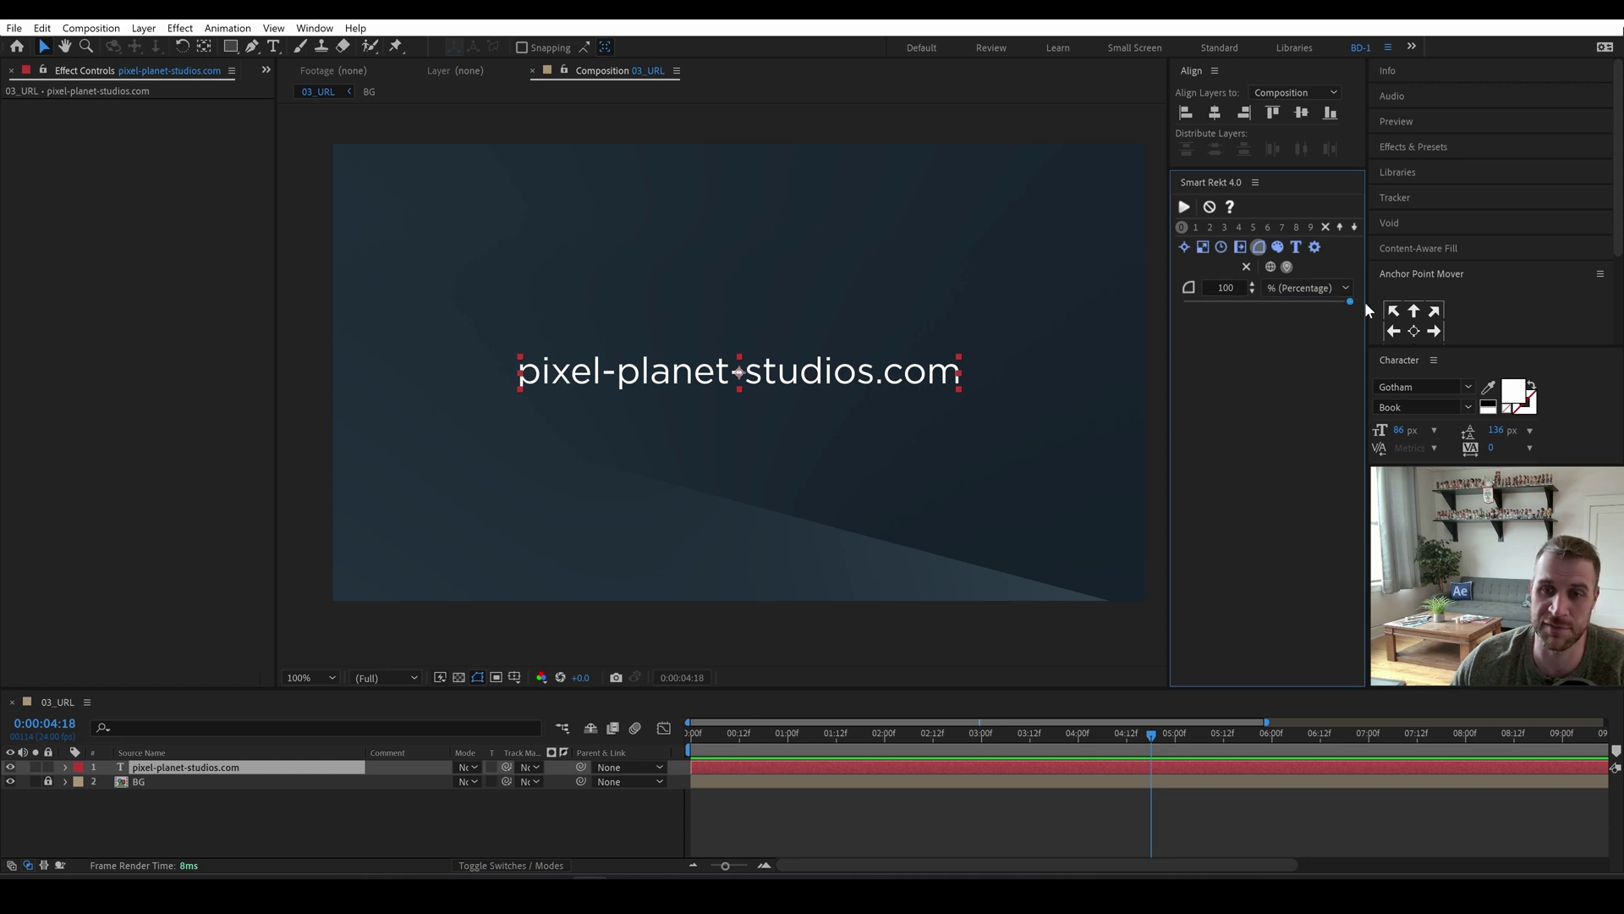
click(1277, 248)
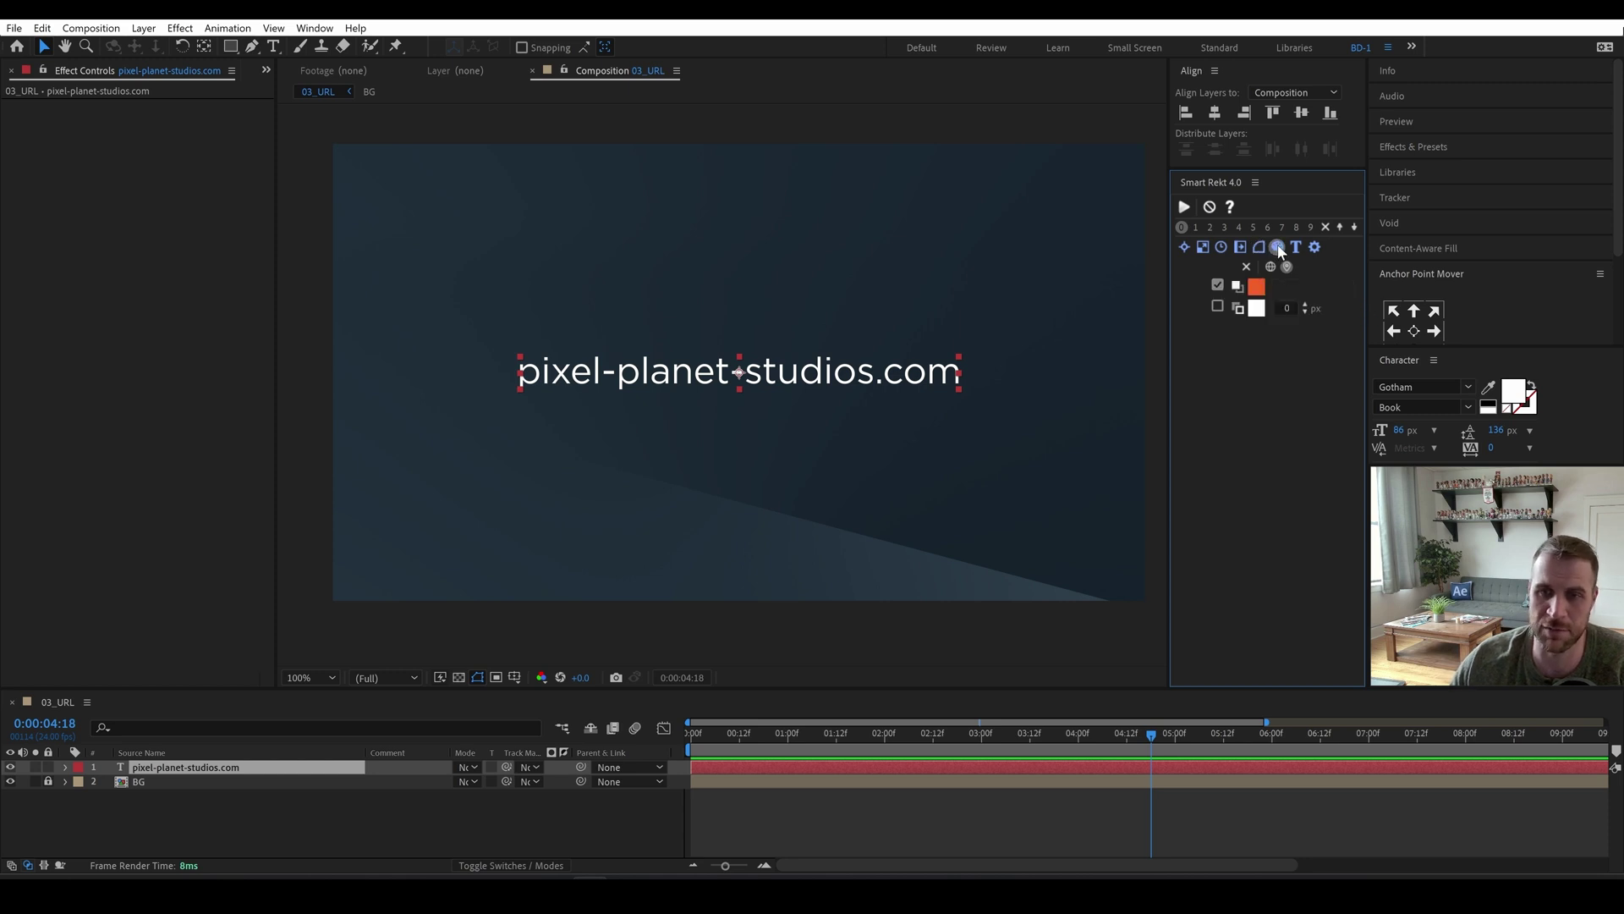
click(1219, 286)
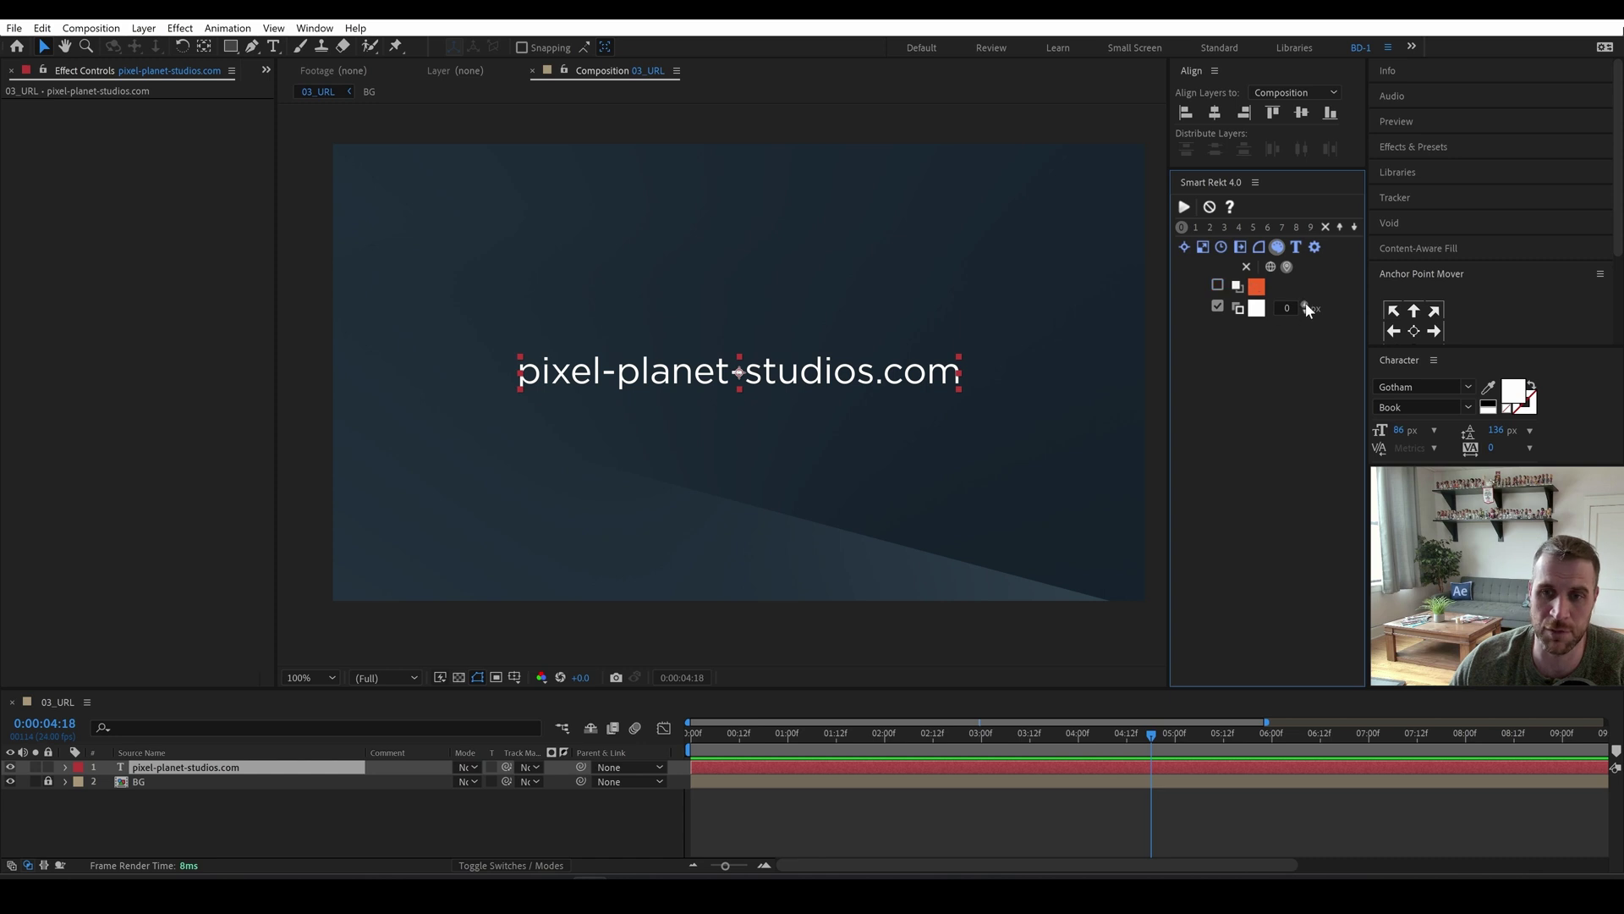
click(1185, 207)
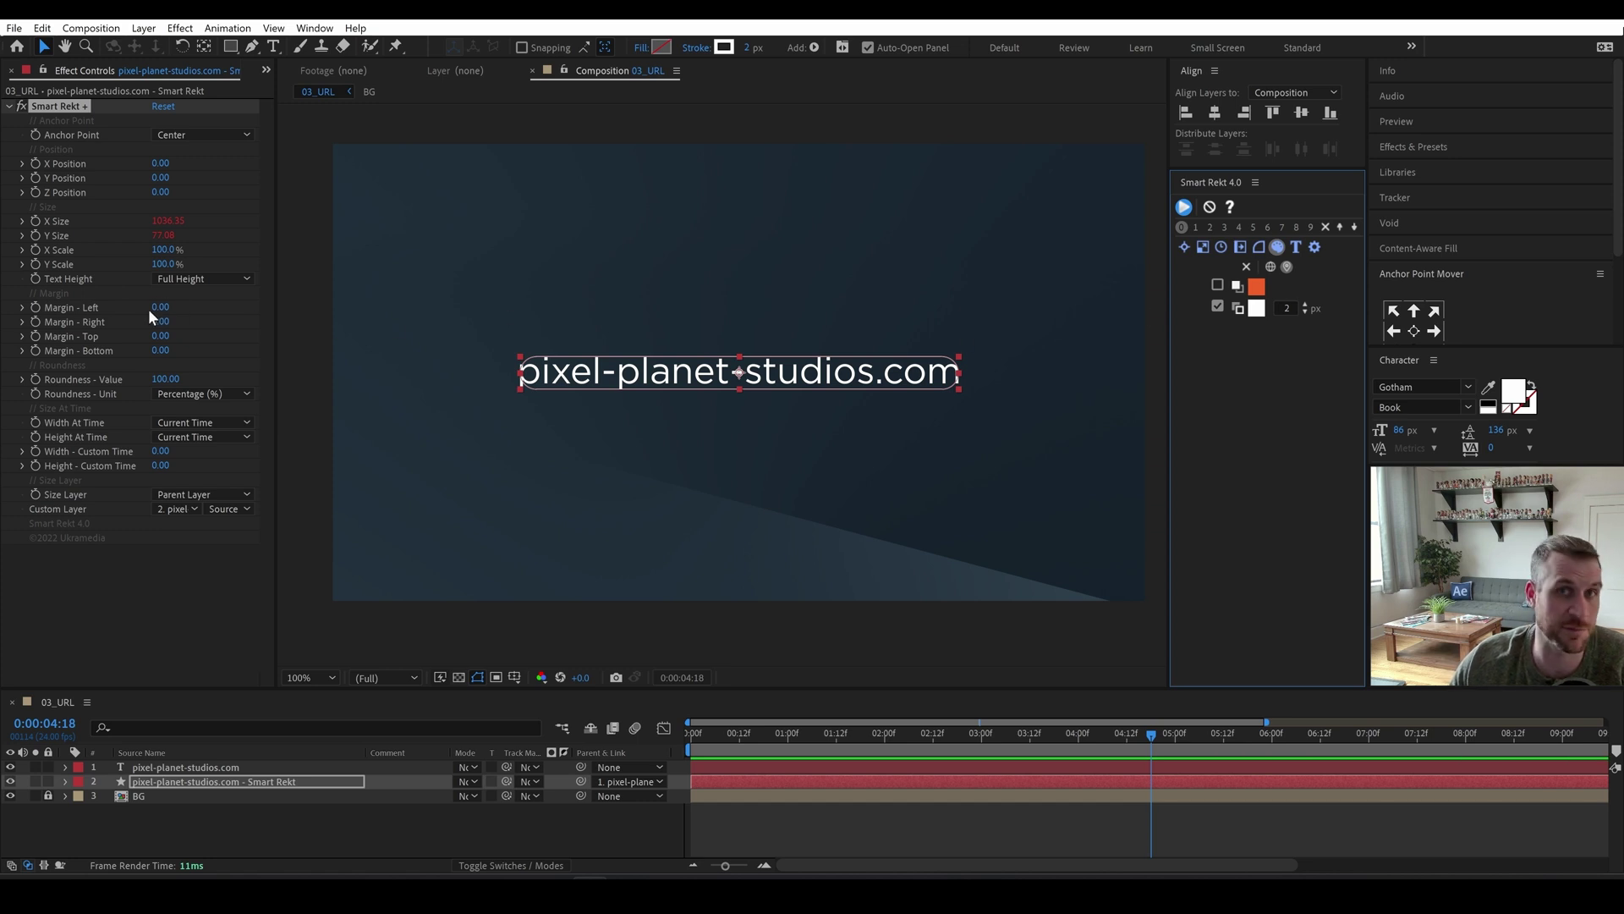
Enter box margins of 90 left, 90 right, 500 top and 50 bottom.
mouse_move(160, 307)
mouse_down()
mouse_move(236, 308)
mouse_move(178, 312)
mouse_up()
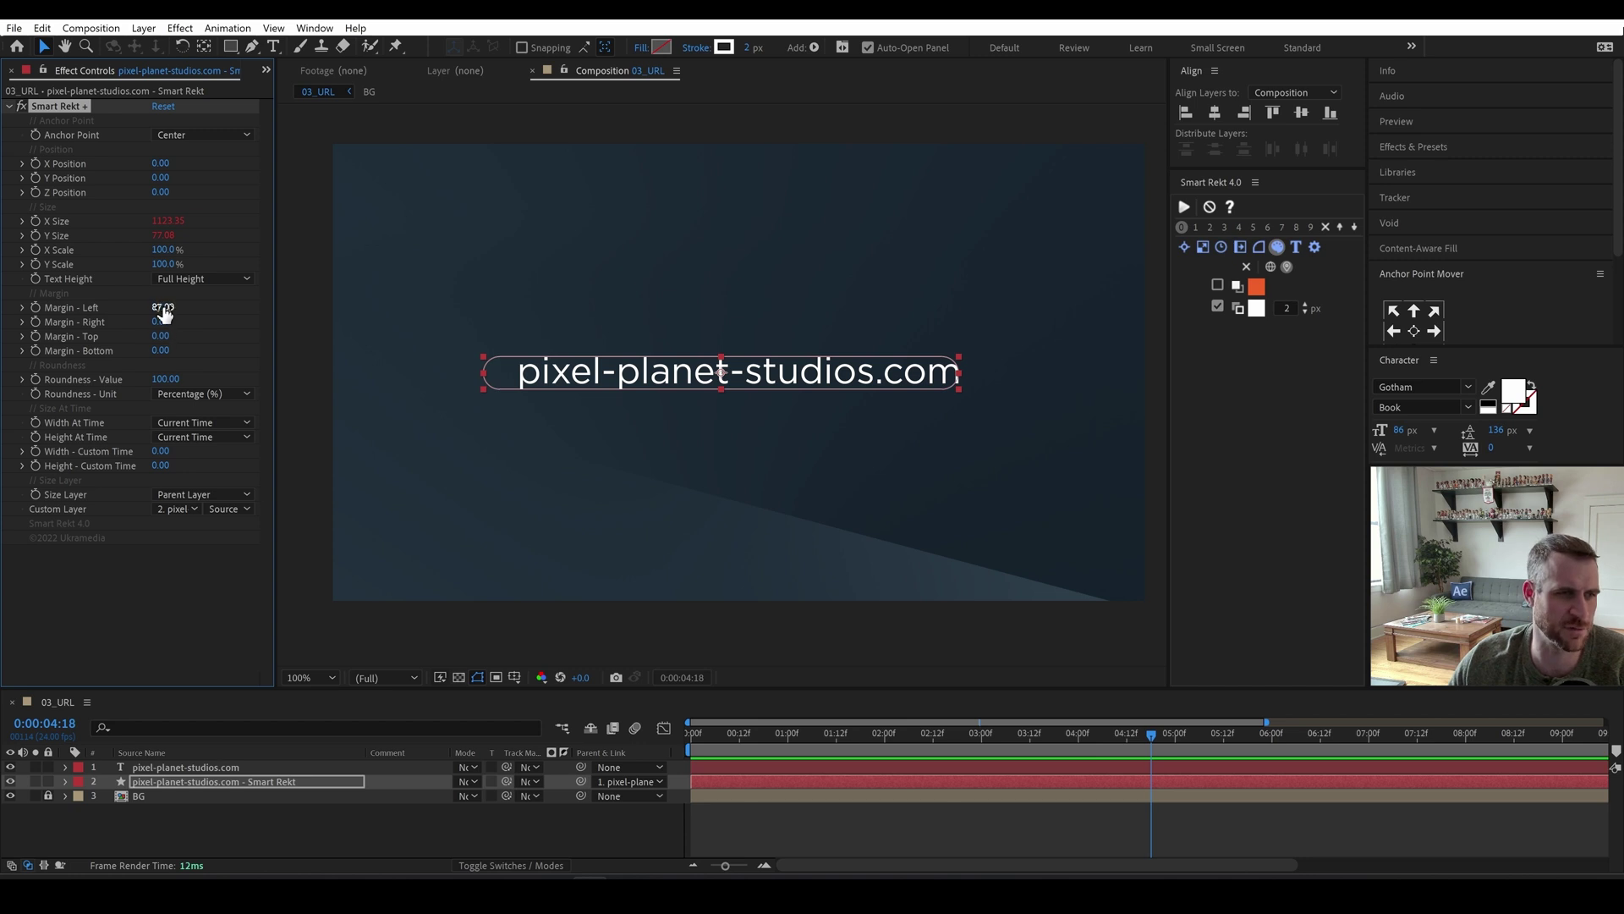
click(162, 308)
text(90)
key(Tab)
text(90)
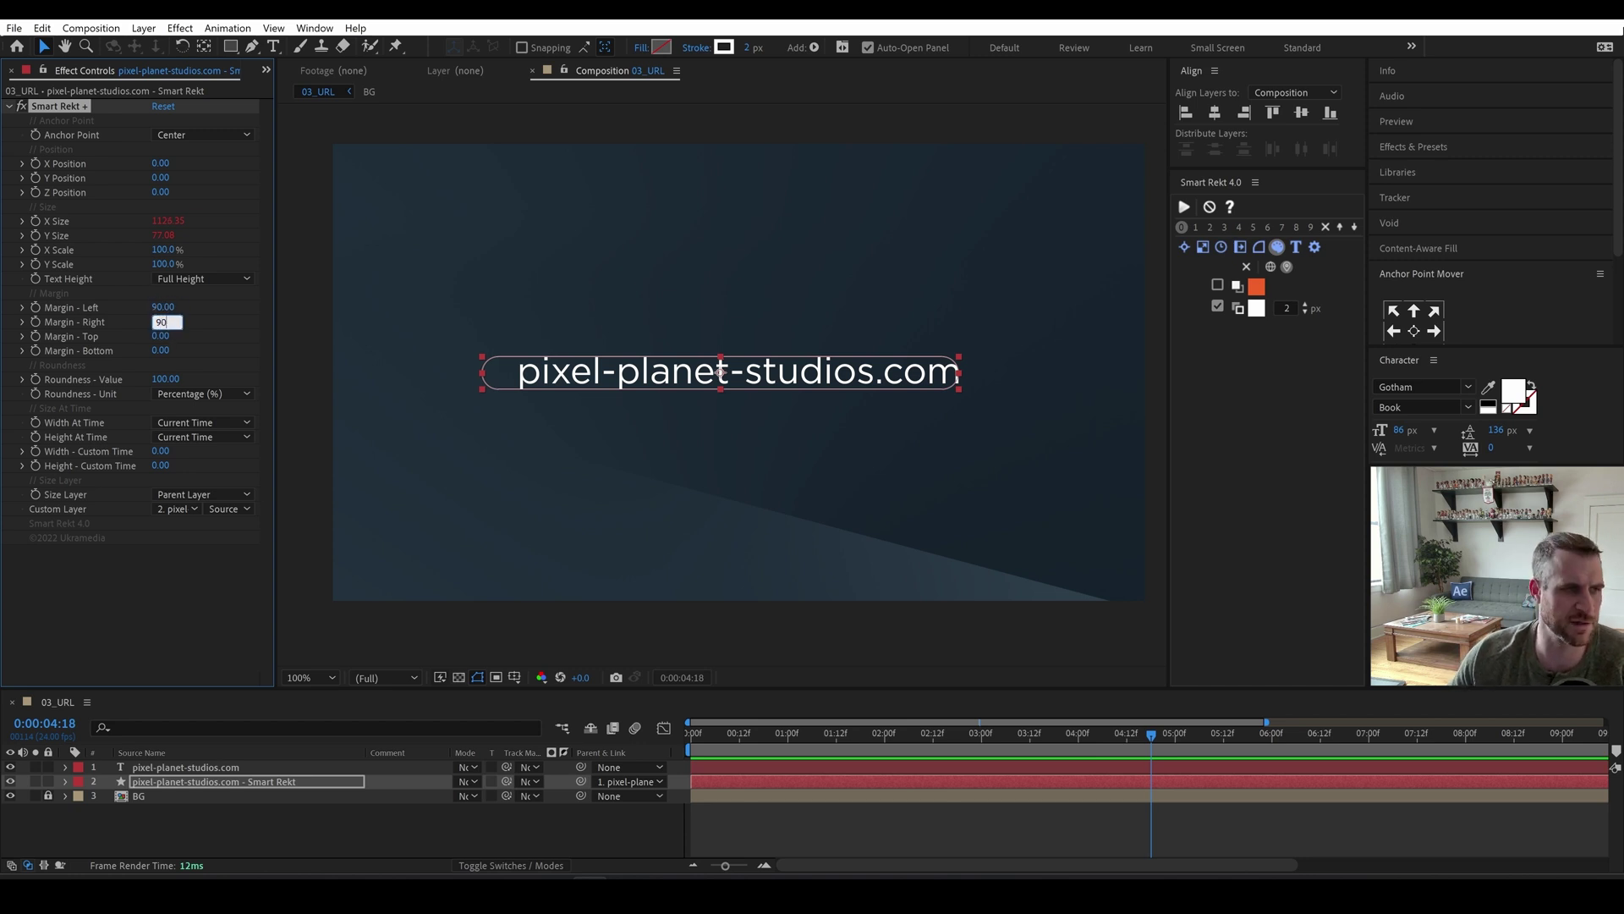
key(Tab)
text(500)
key(Tab)
text(50)
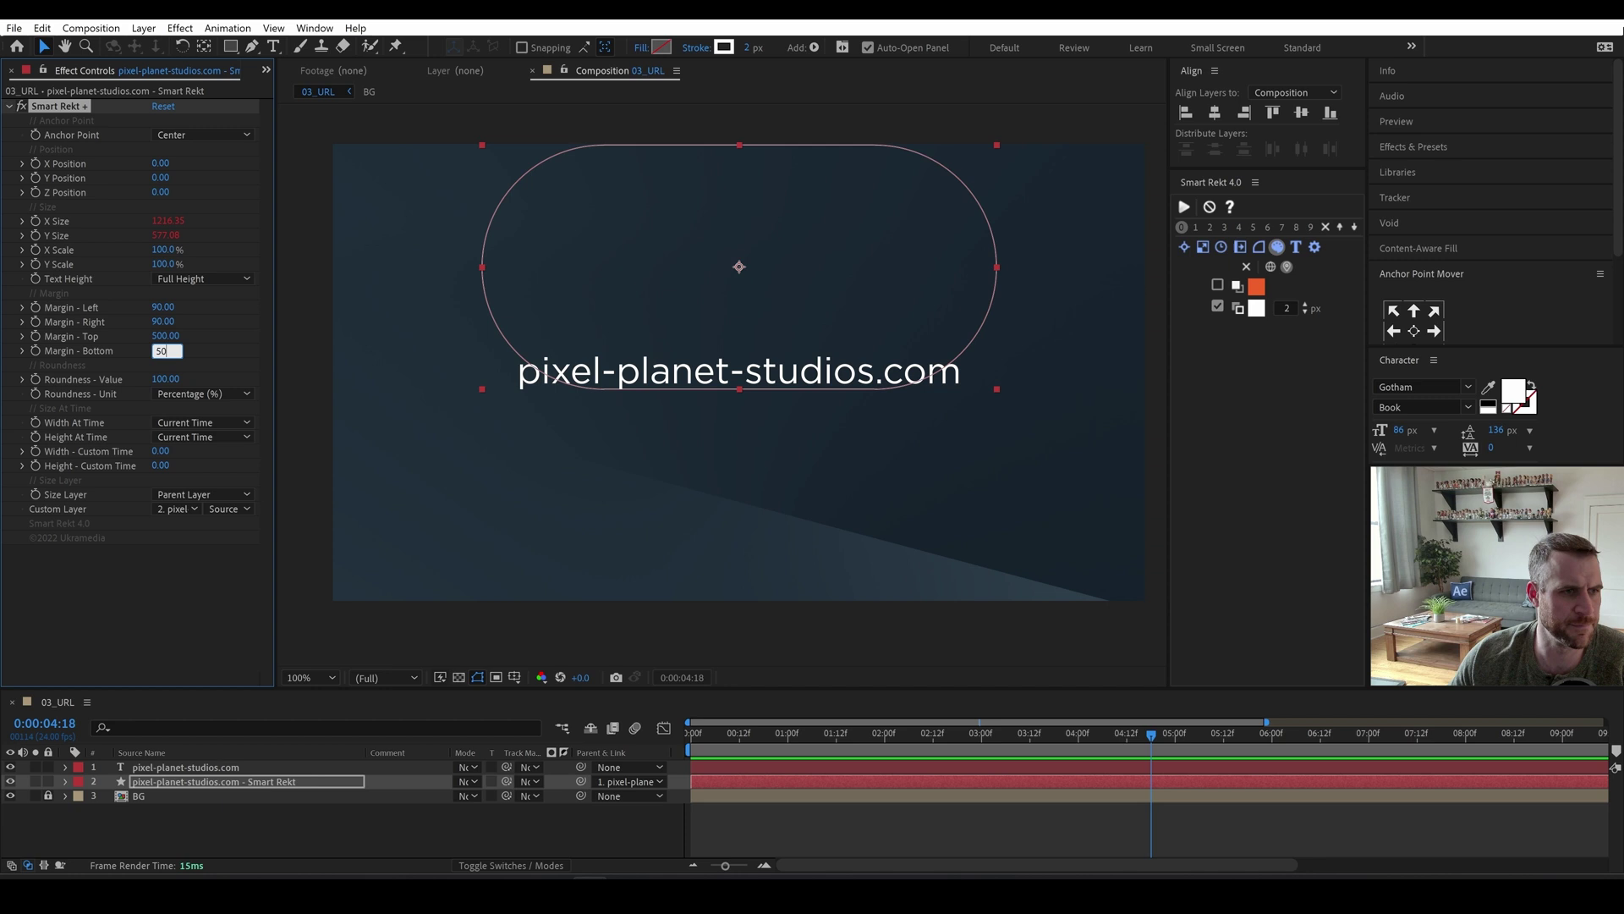
key(Return)
Correct the top margin to 50 and deselect the box layer.
click(169, 336)
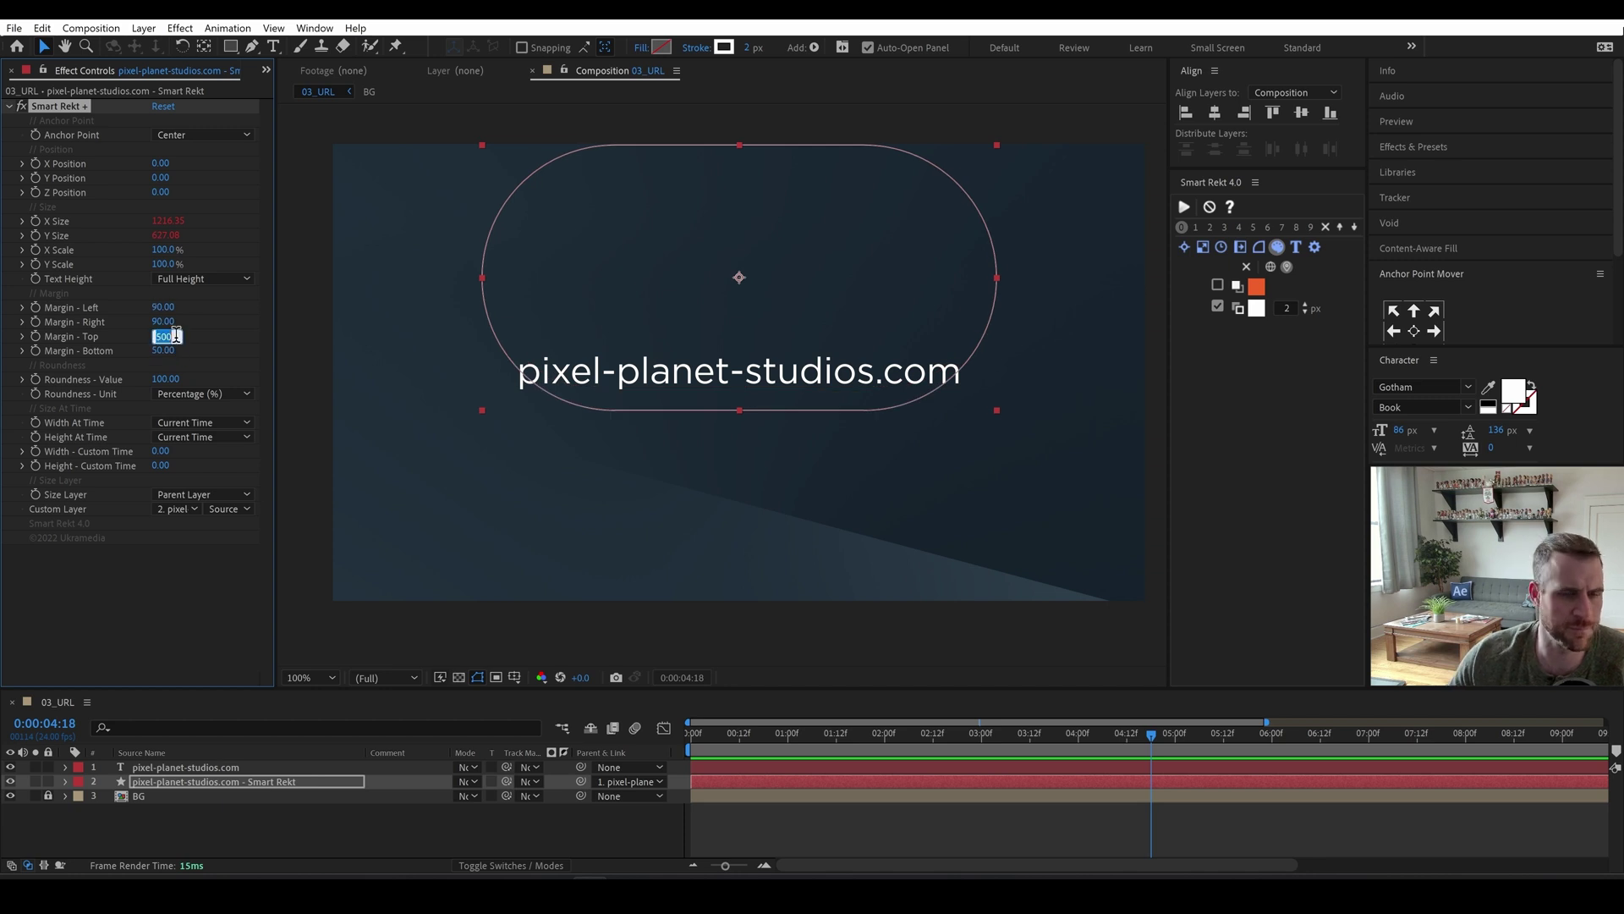
text(50)
key(Return)
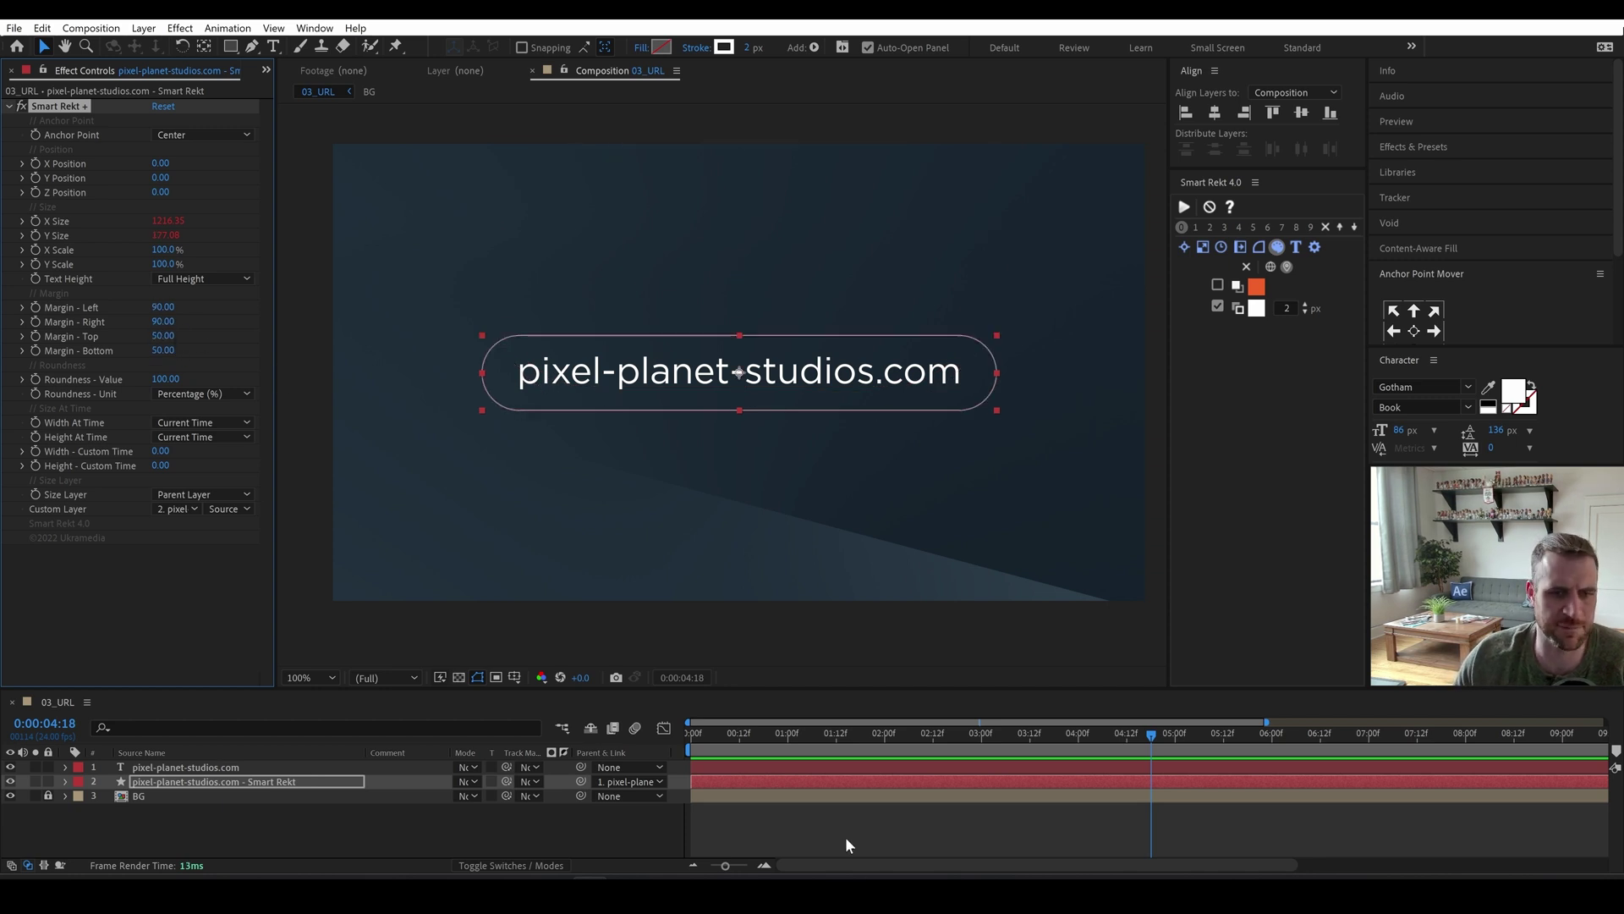
click(846, 841)
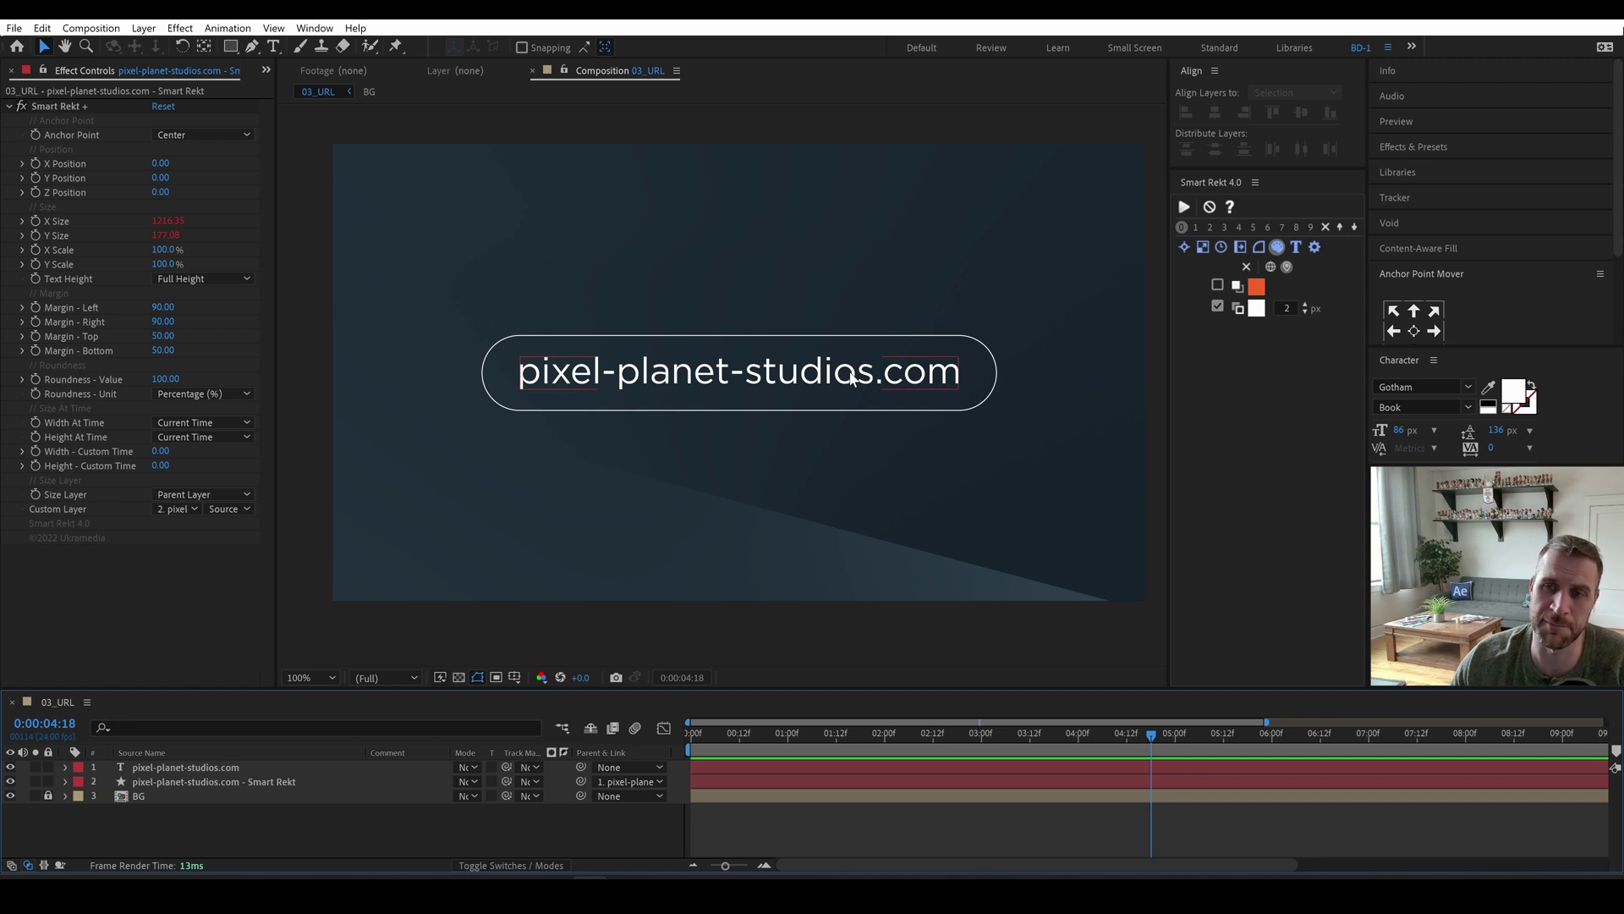
Apply the Blinking Cursor Typewriter Console preset to the URL text.
click(762, 383)
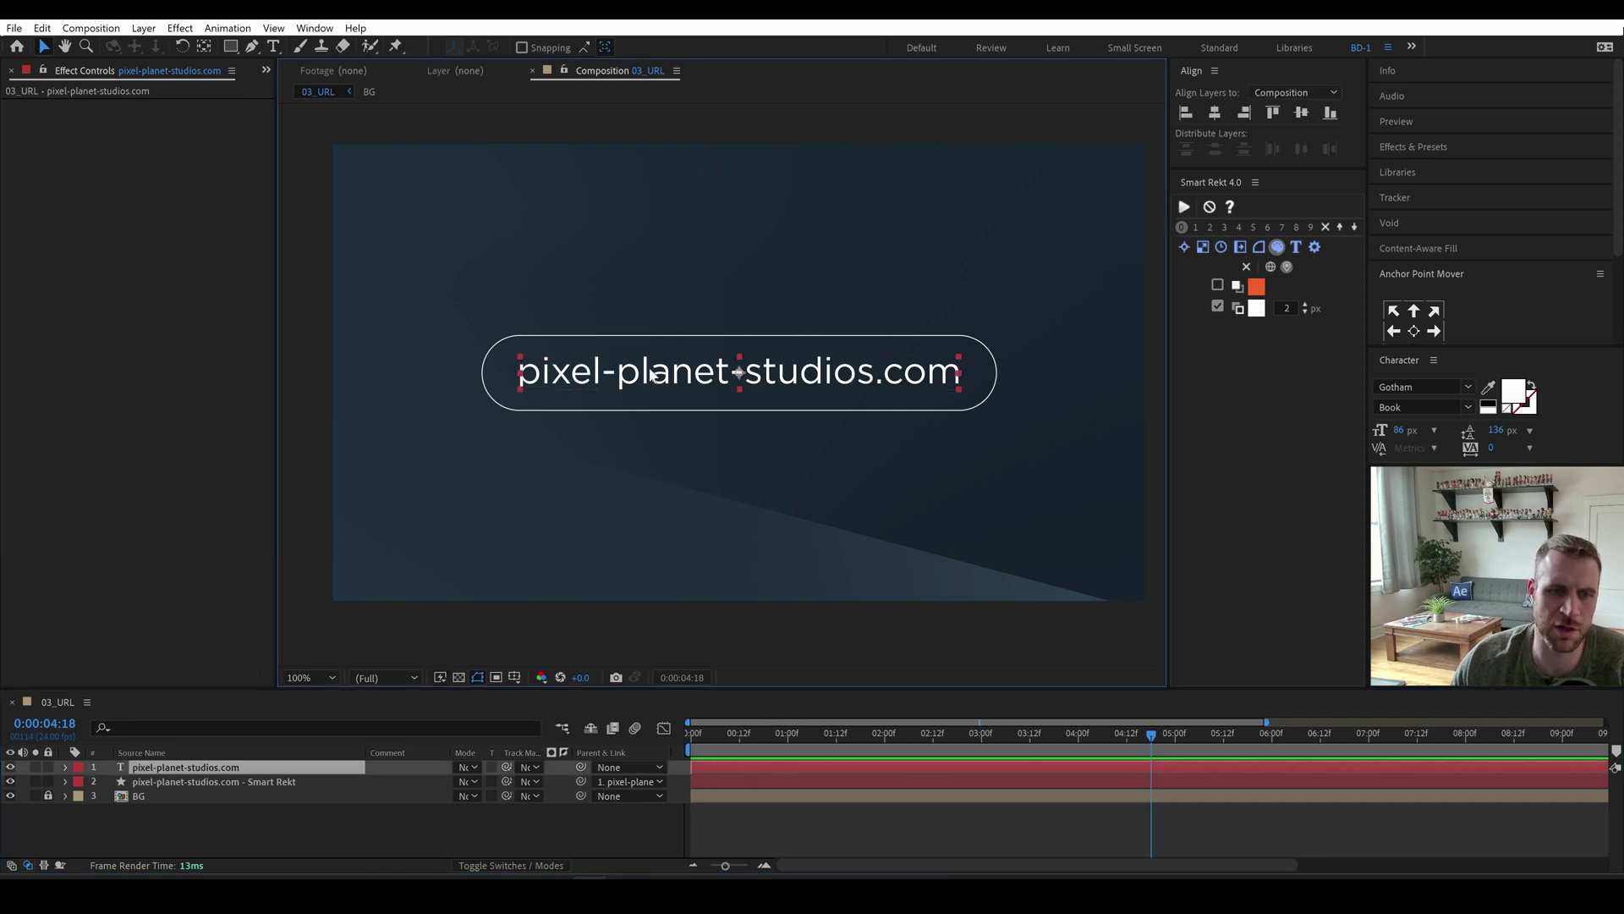
click(1416, 146)
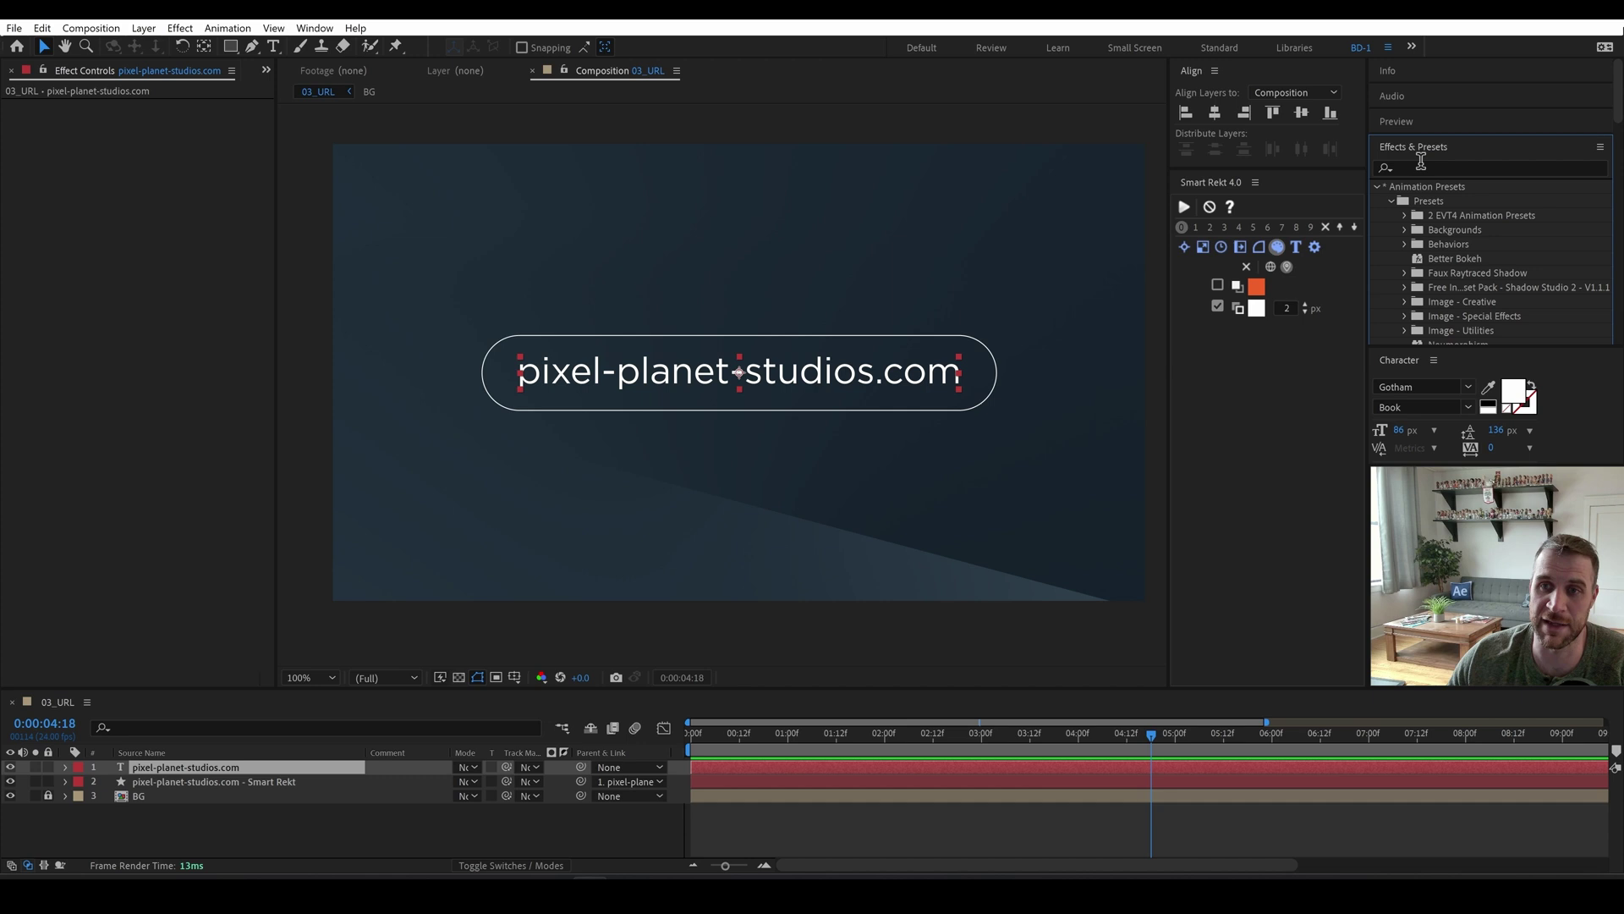
click(1426, 170)
text(type)
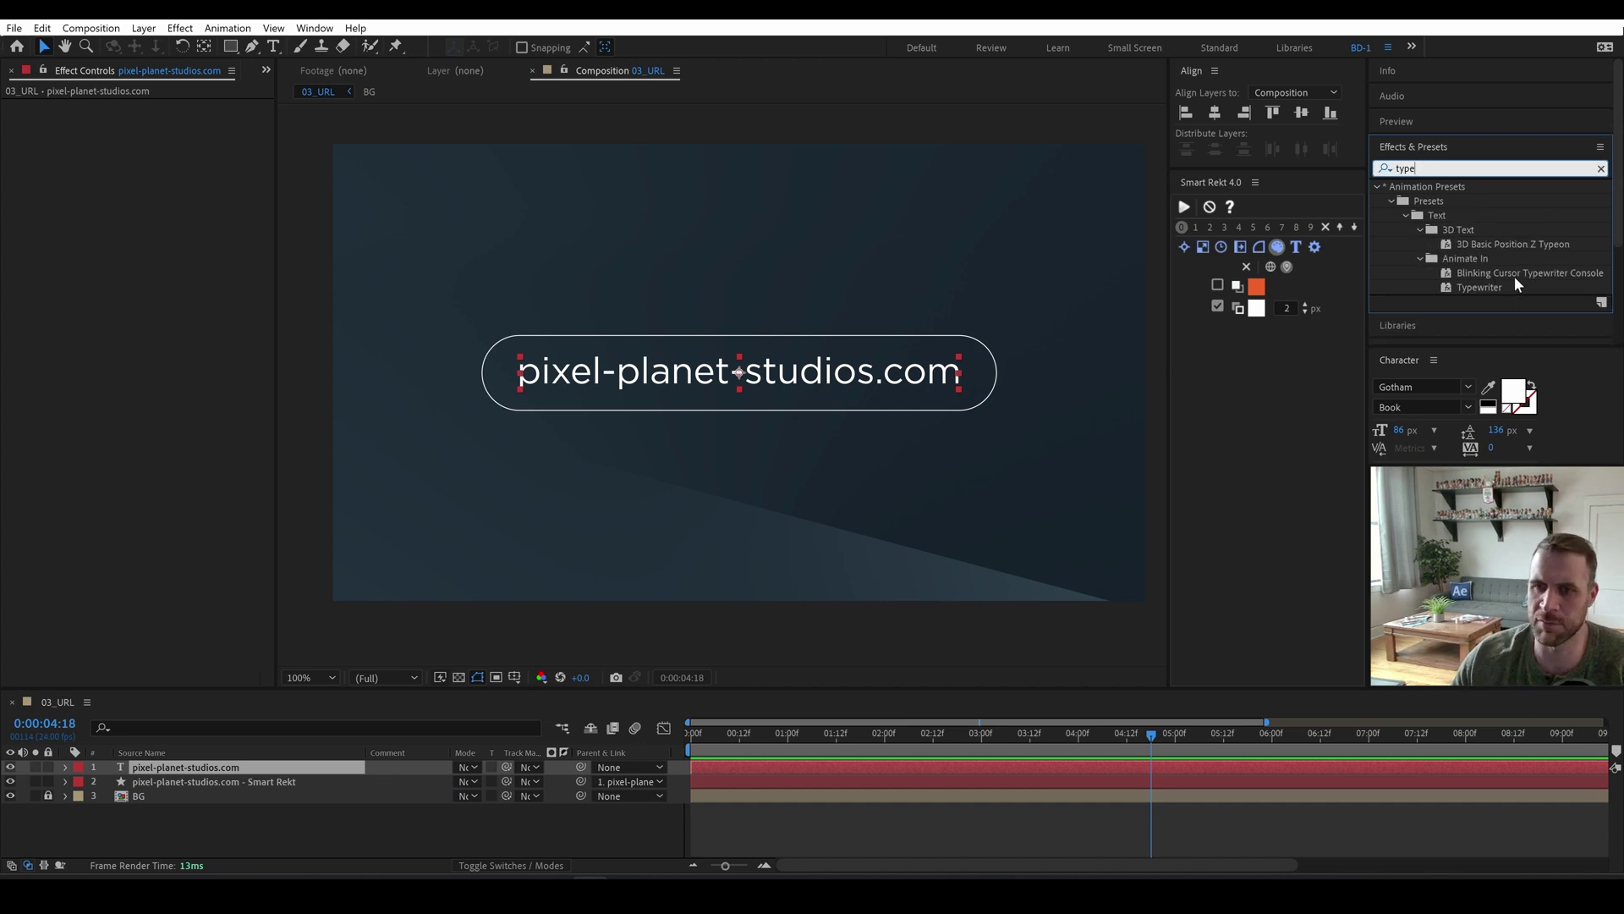
double_click(1507, 272)
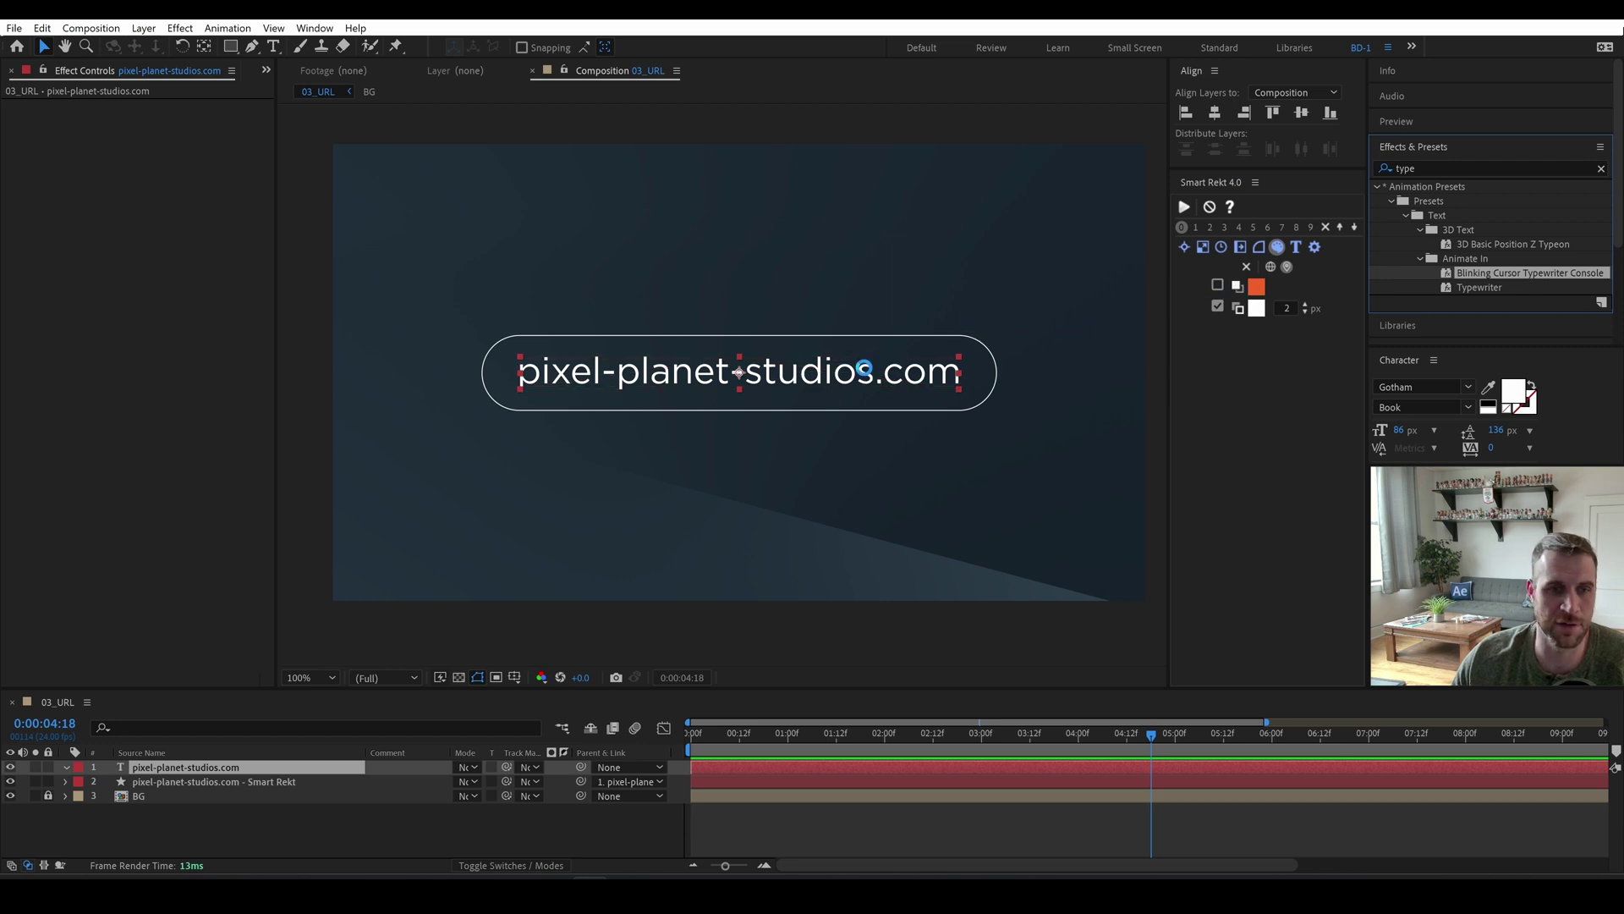
Preview the typing animation and move its keyframes to the current time.
click(1160, 737)
key(space)
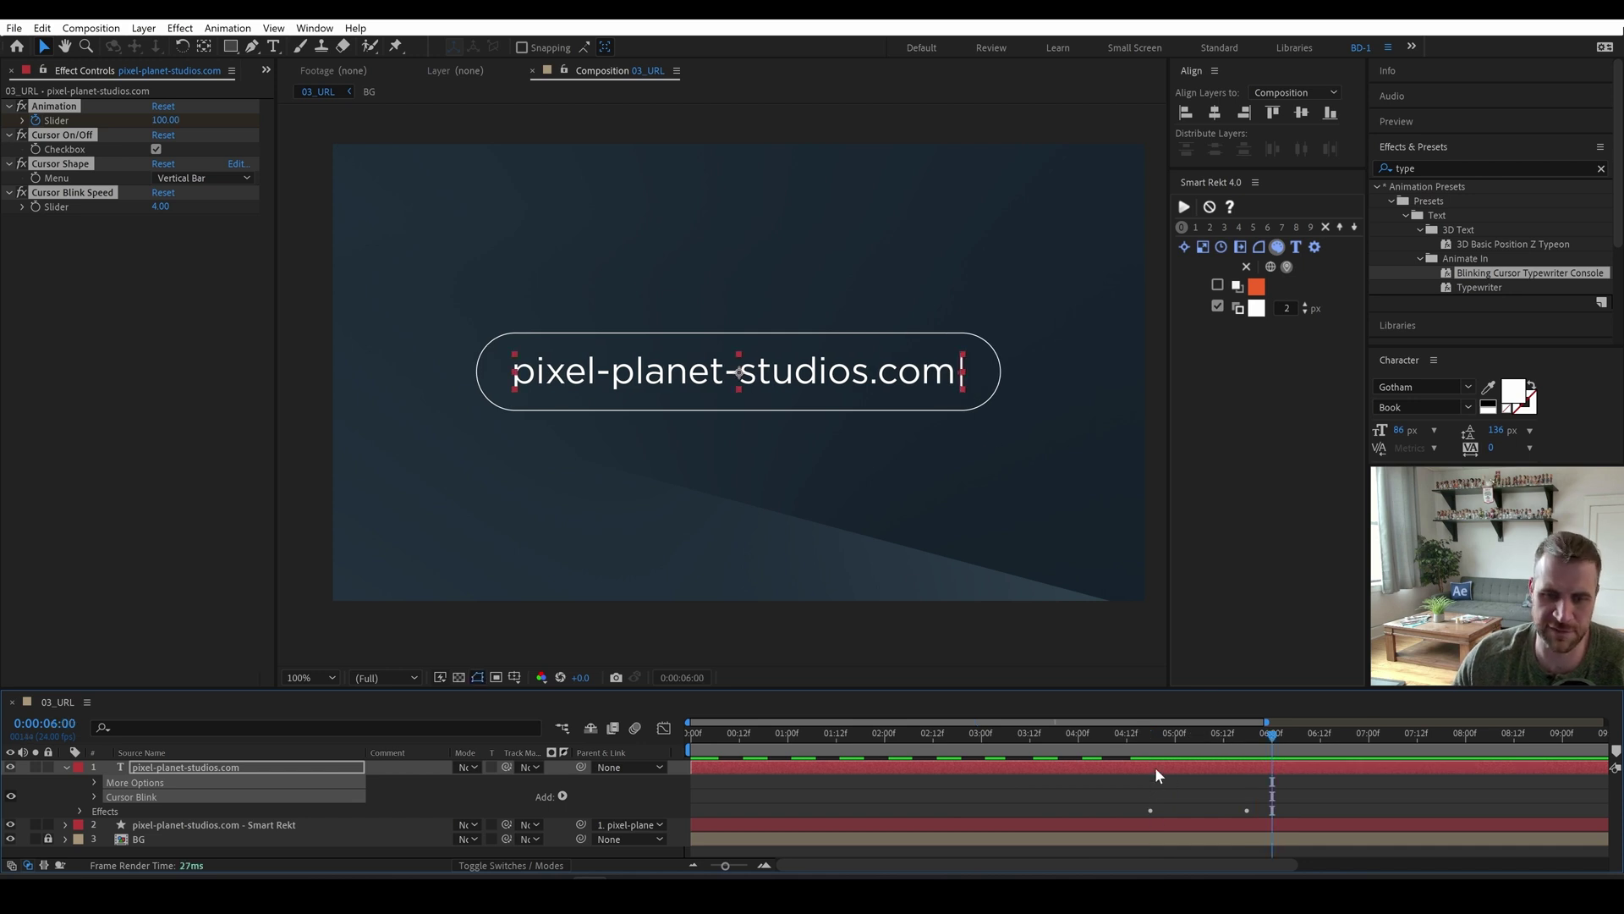
click(1154, 739)
key(space)
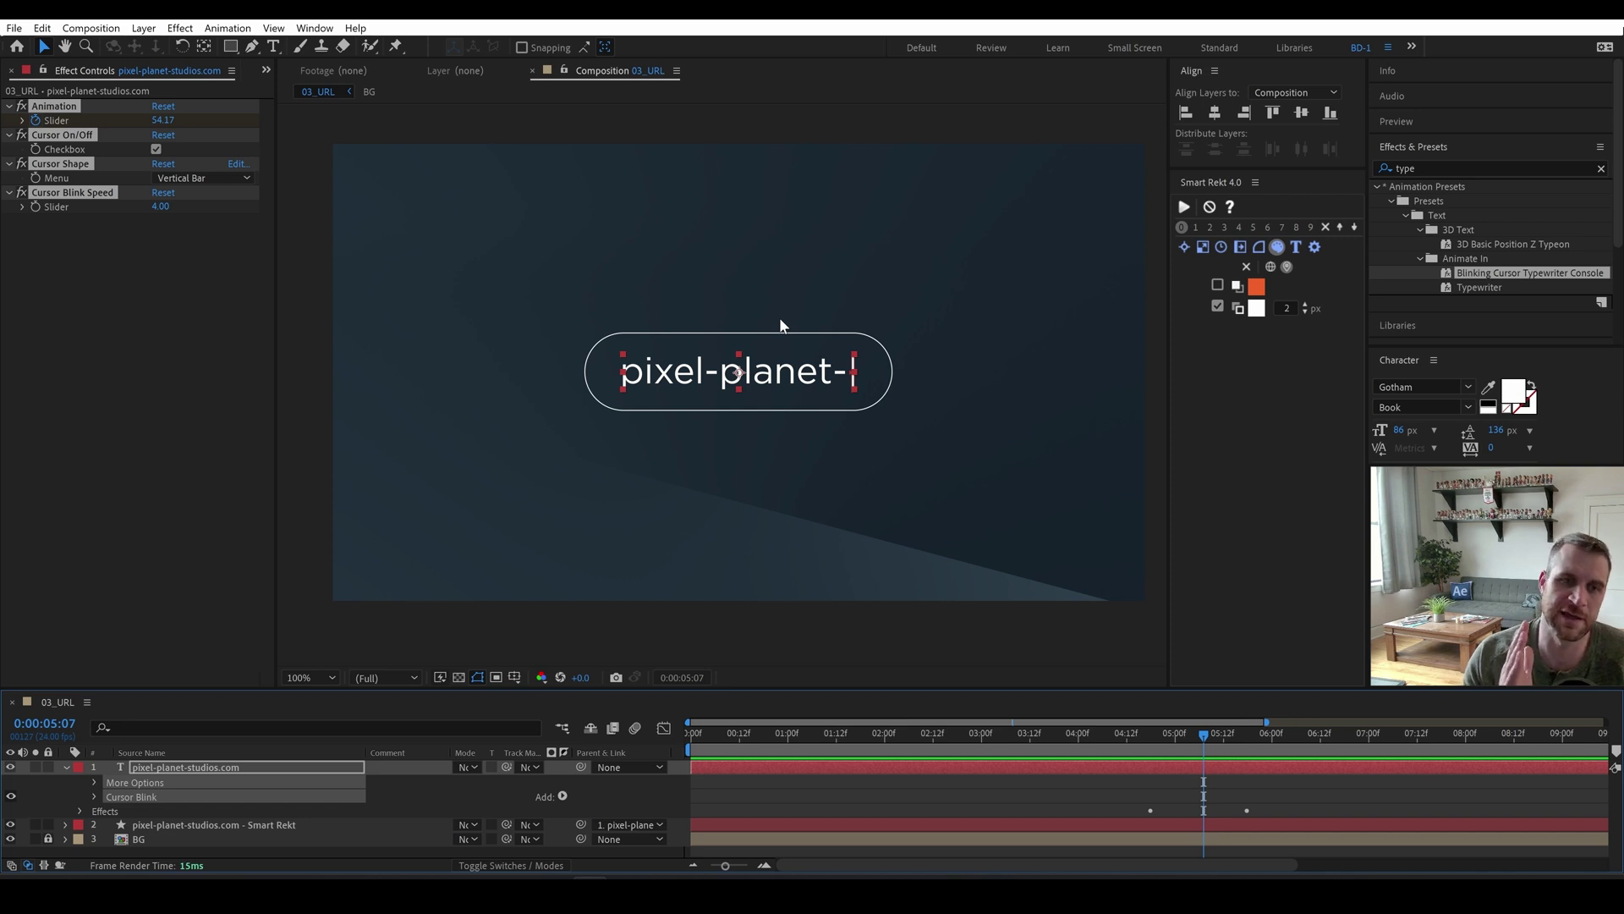
drag(1147, 733, 1216, 749)
key(alt+Right)
key(alt+Right)
key(alt+Right)
key(alt+Right)
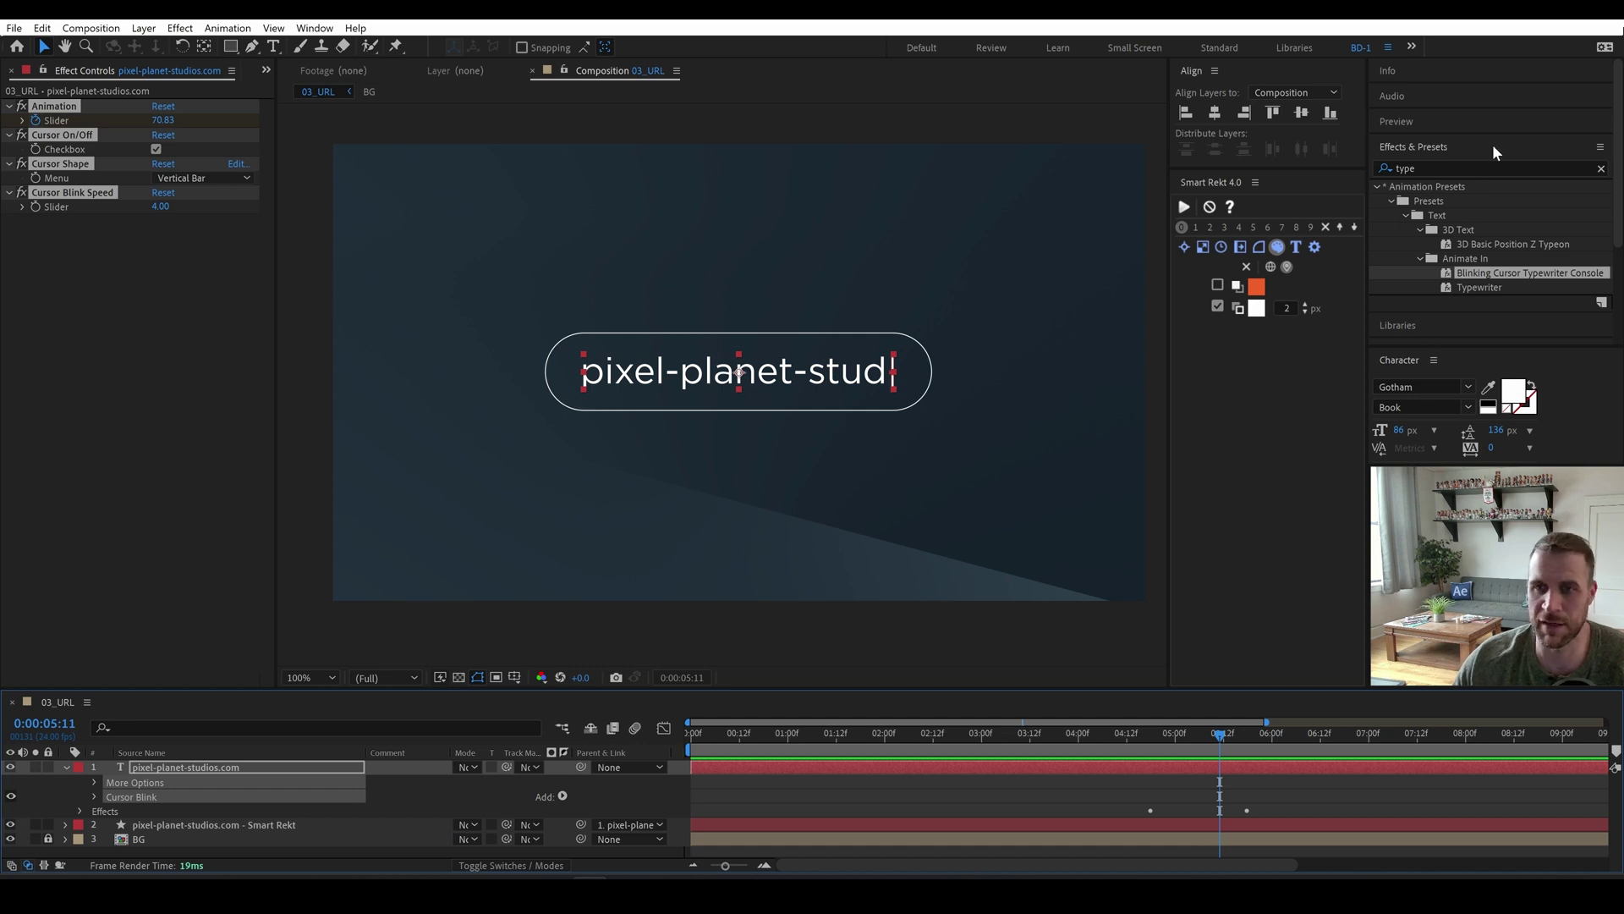
Left-align the URL paragraph so it types from the left.
scroll(1489, 229, down, 3)
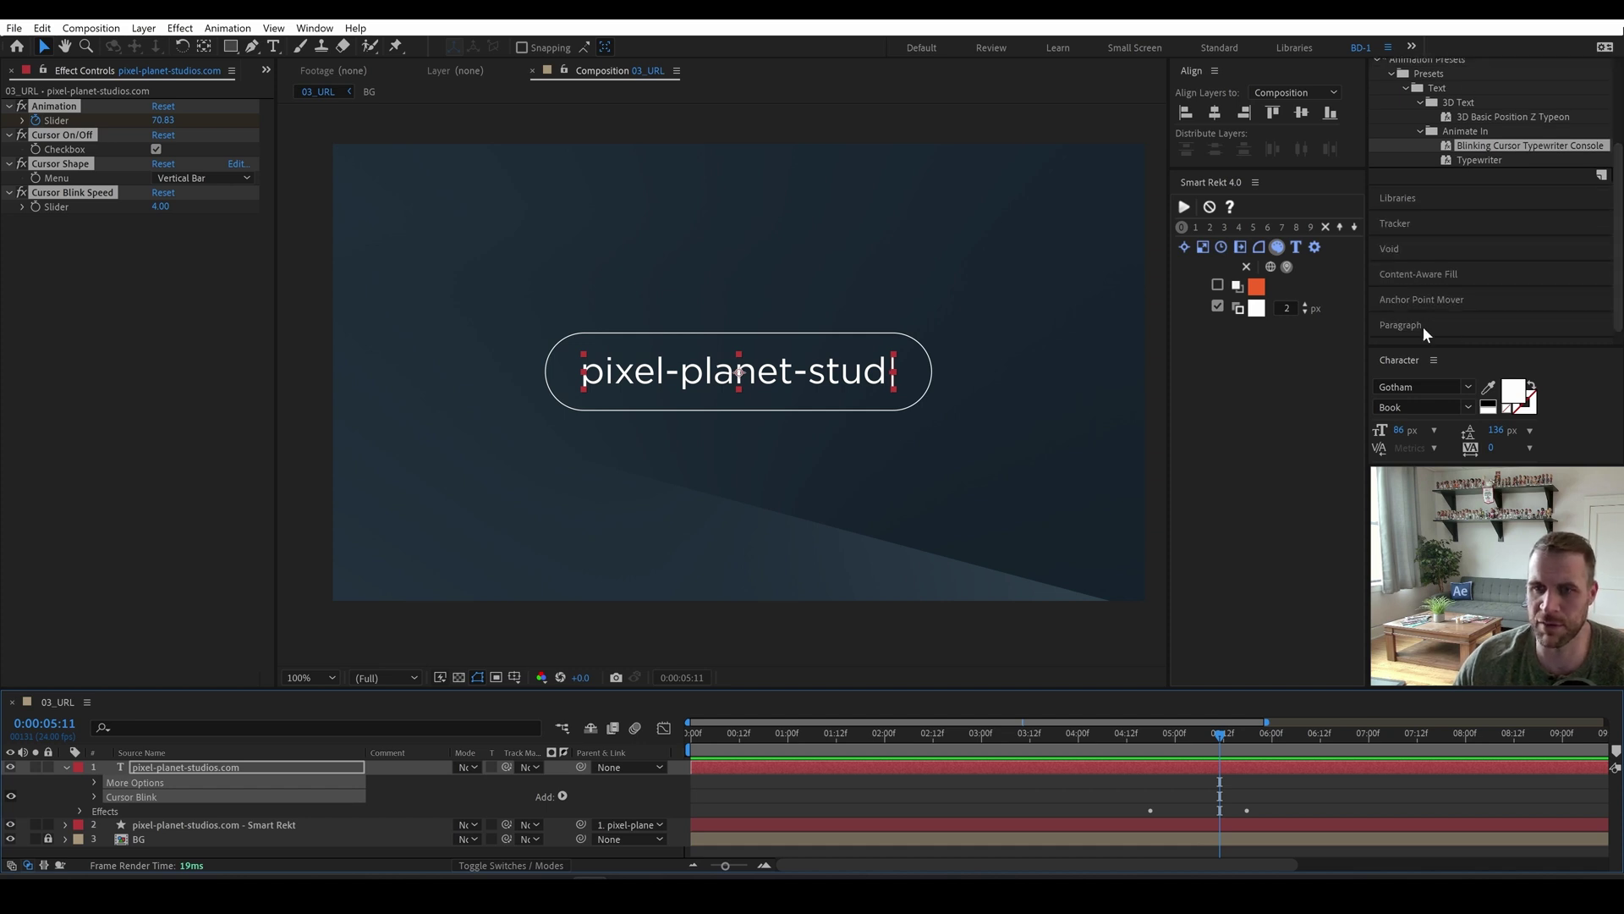
click(1425, 329)
click(1383, 322)
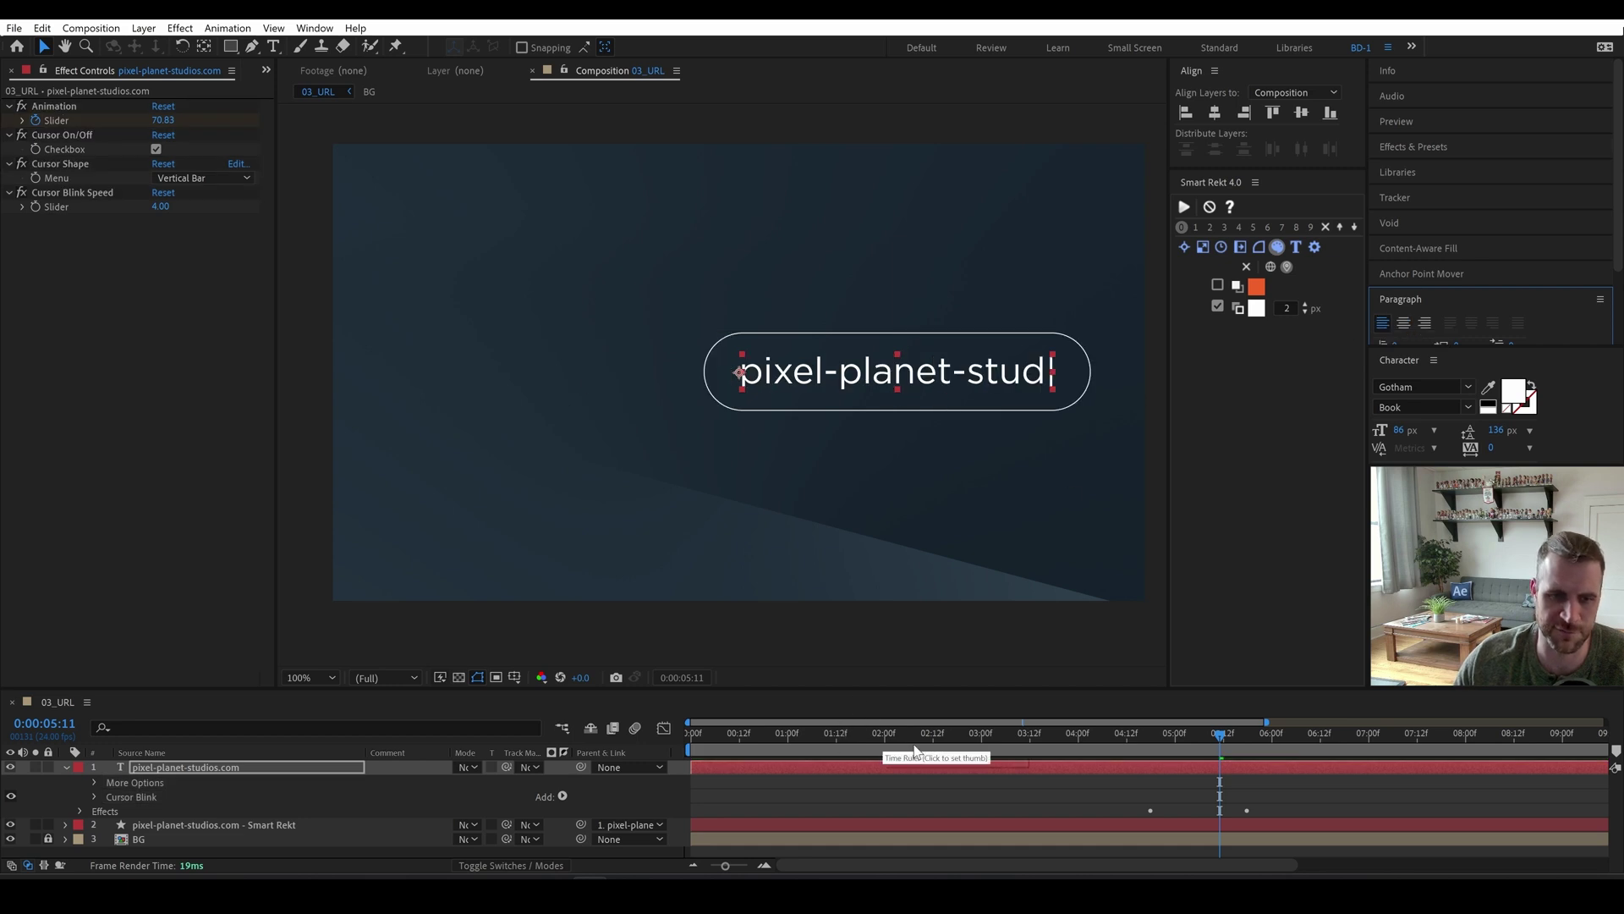
Shift the Slider keyframes to start at frame 0 and finish around one second.
click(1143, 738)
drag(1143, 740, 691, 795)
click(1198, 768)
key(u)
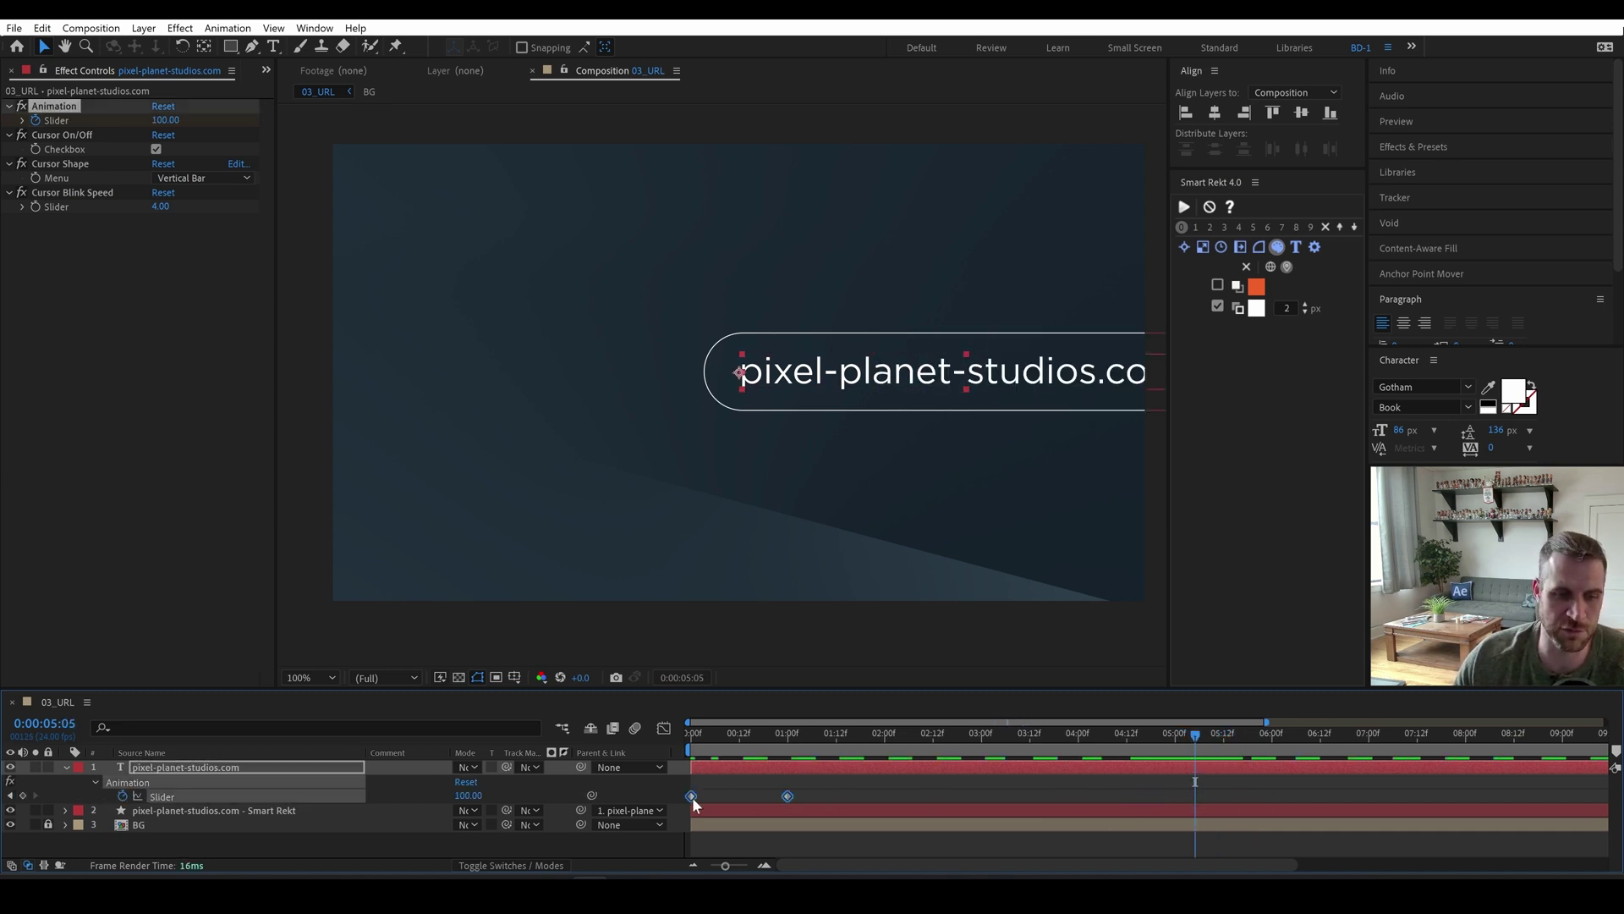
mouse_move(700, 739)
mouse_down()
mouse_move(766, 745)
mouse_move(728, 741)
mouse_up()
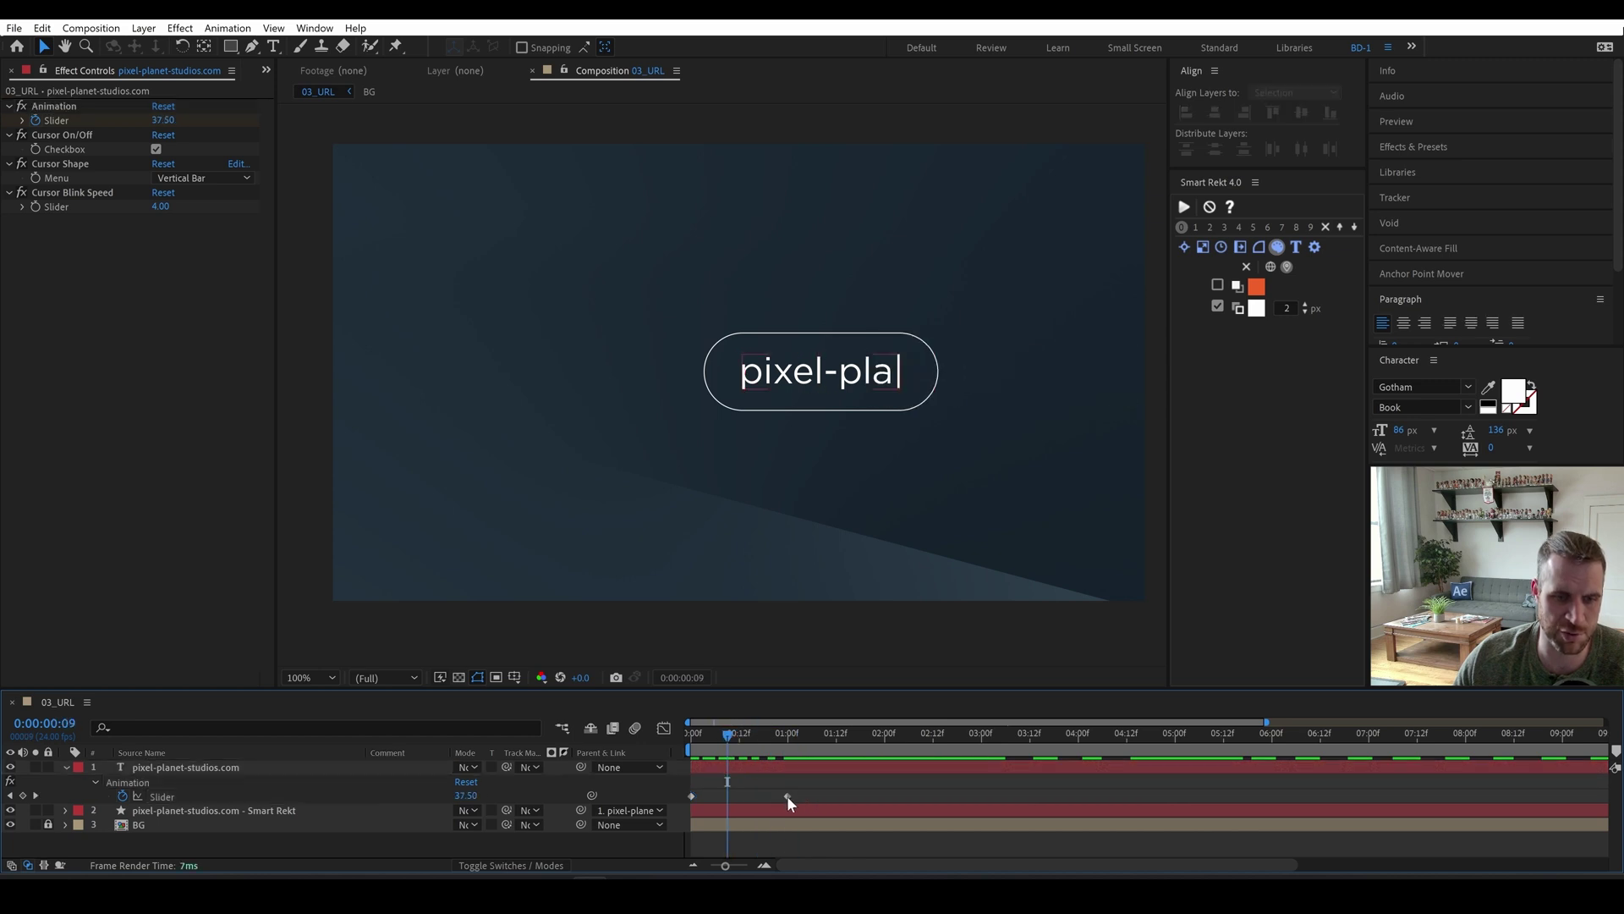
drag(787, 795, 857, 795)
drag(727, 739, 798, 749)
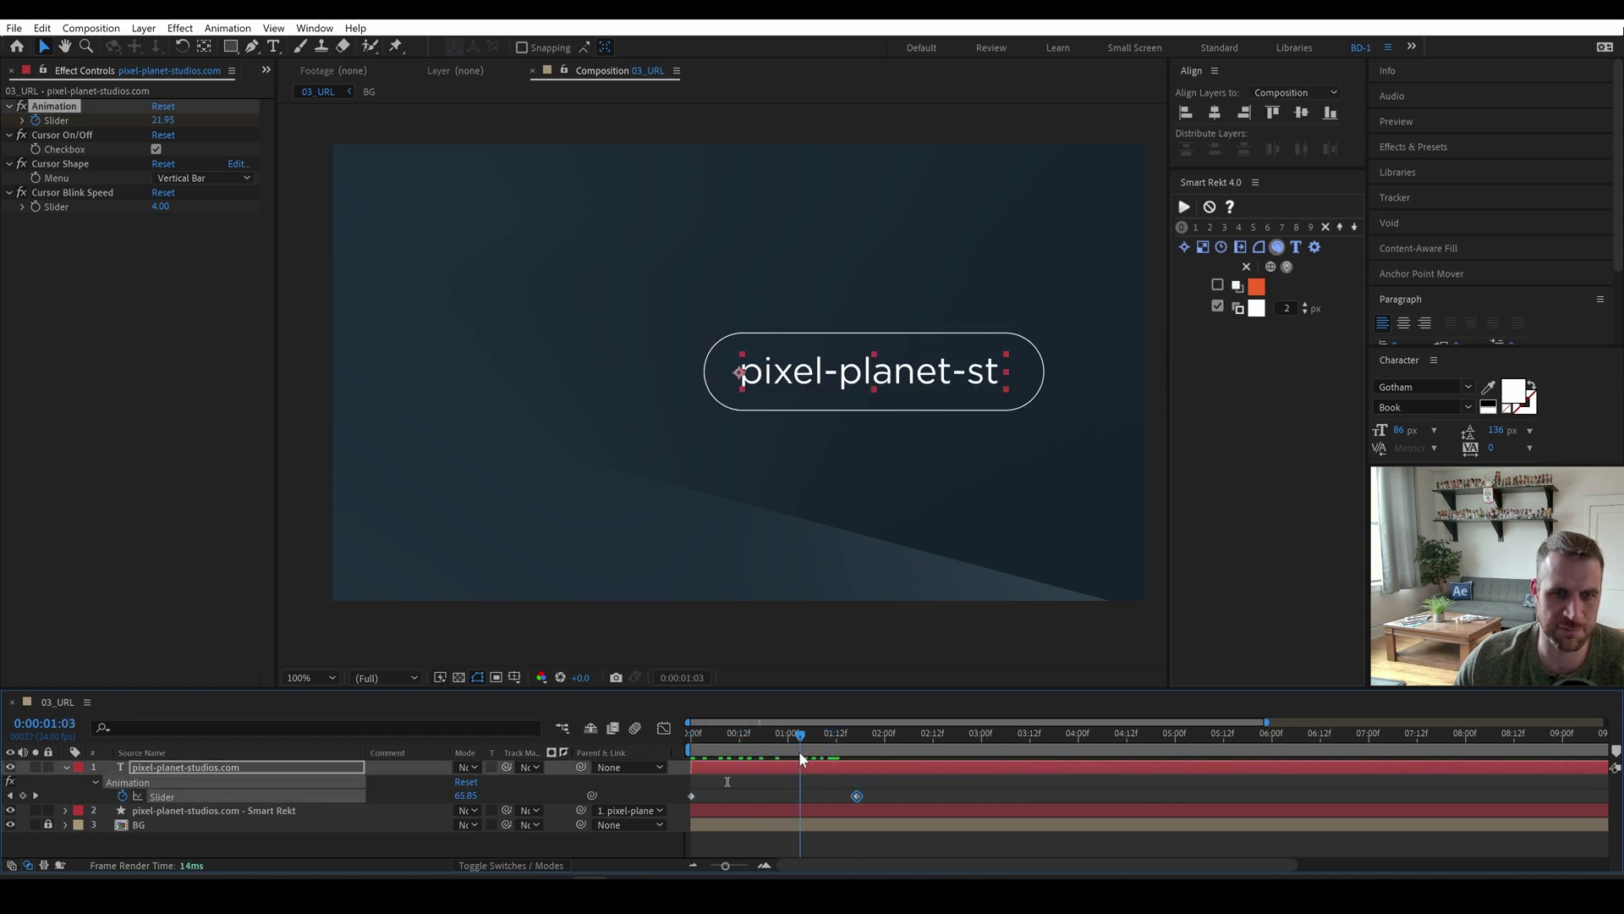
Apply the Text Buddy-Center Tool preset to the URL text layer.
click(1399, 147)
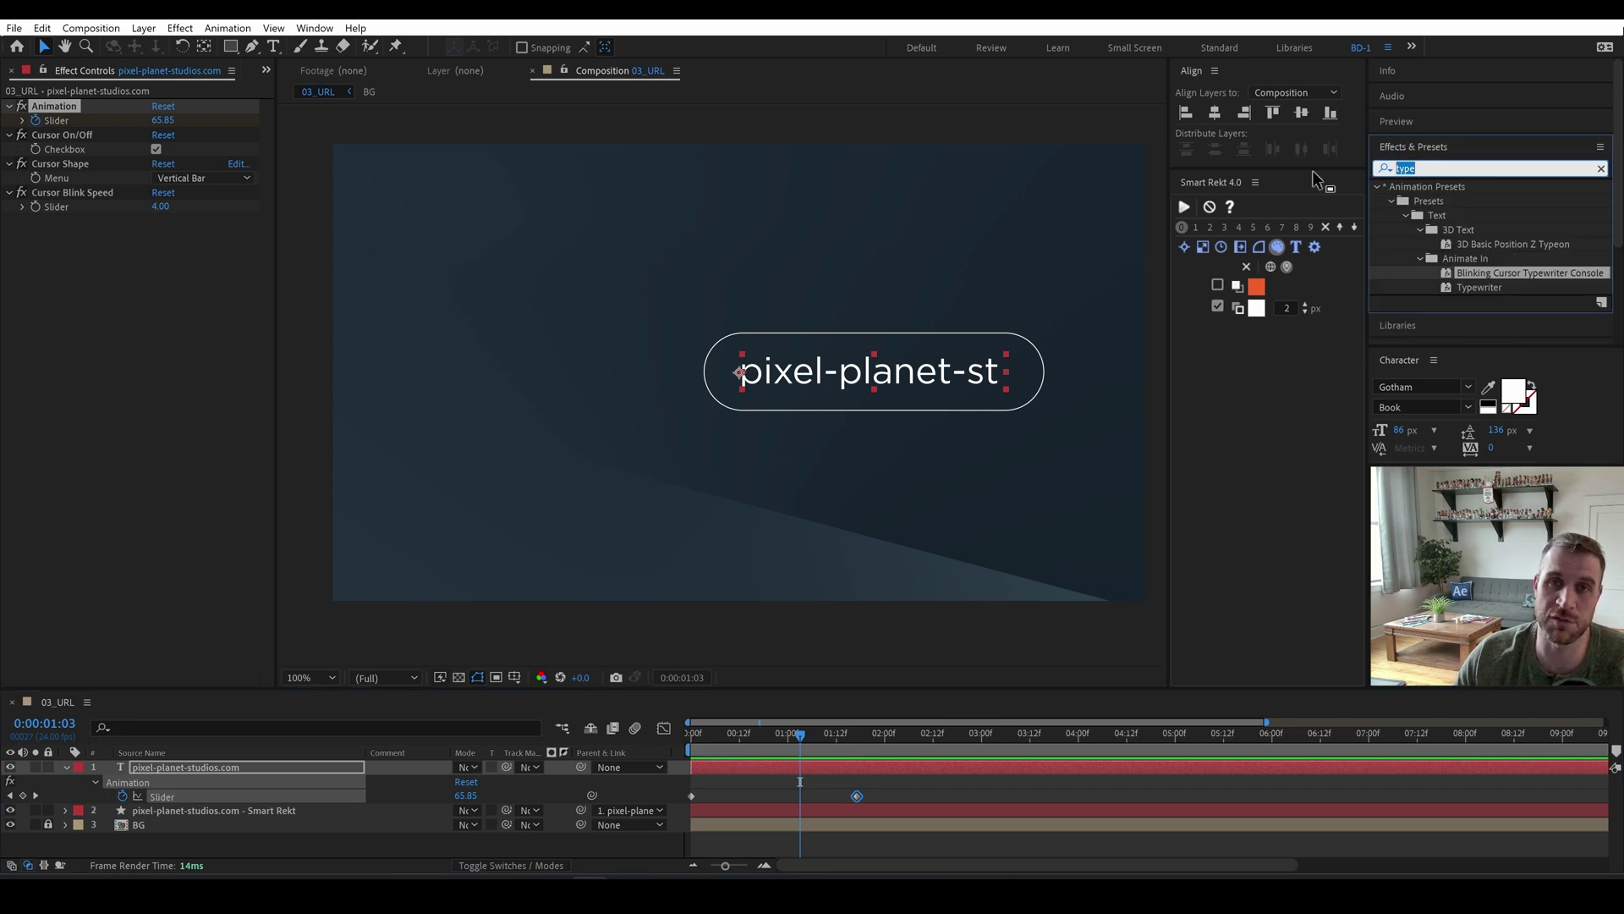
text(text budd)
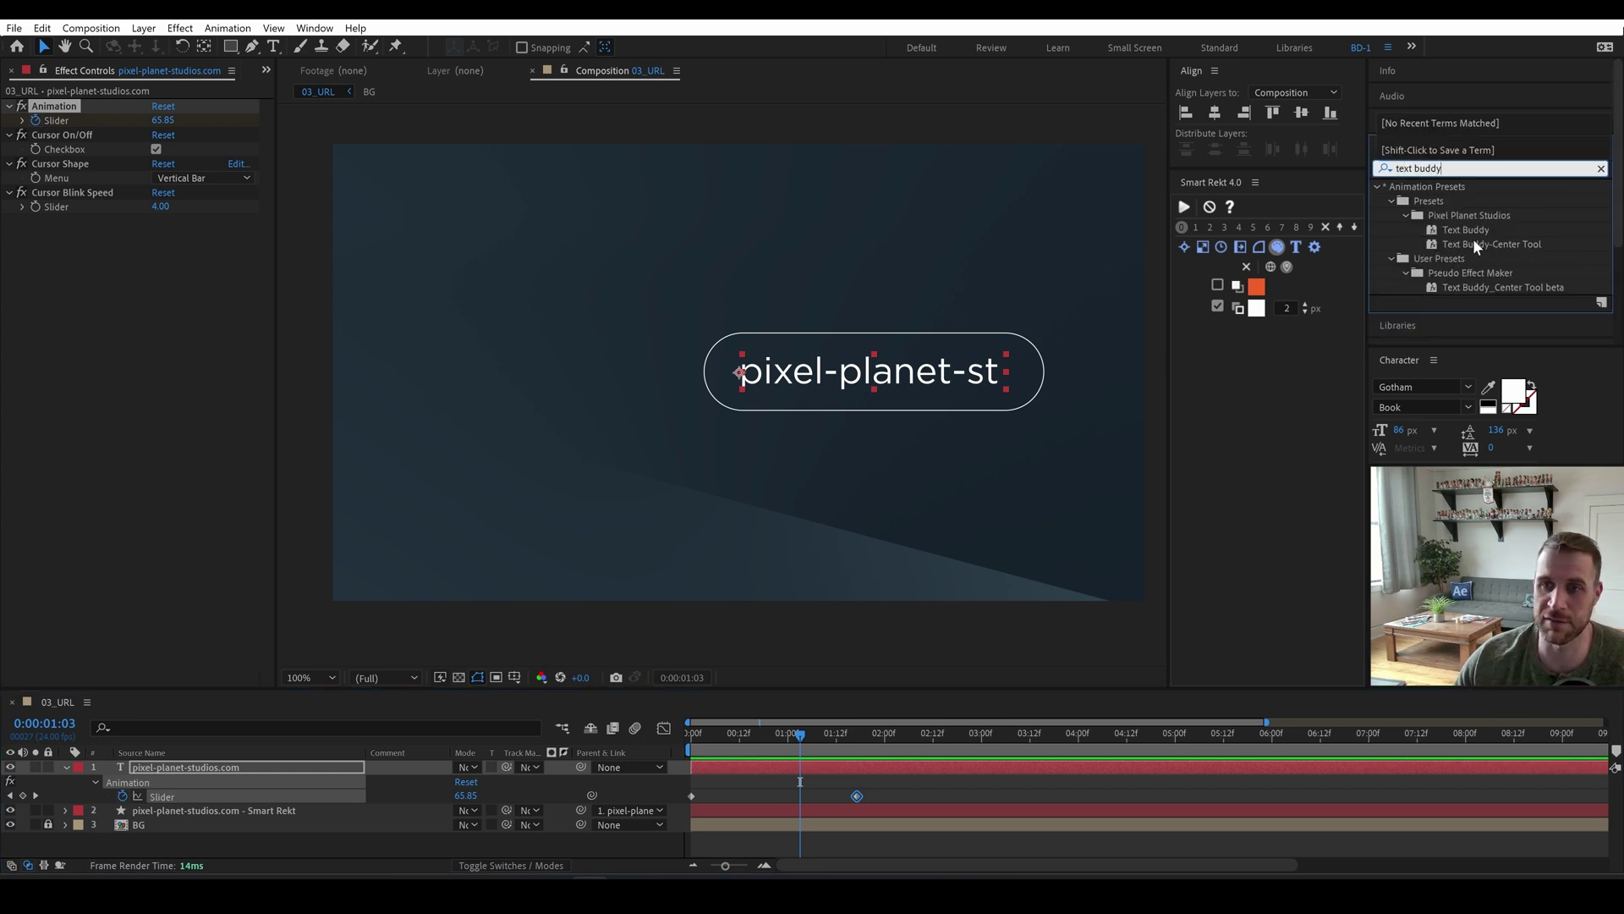
double_click(1475, 244)
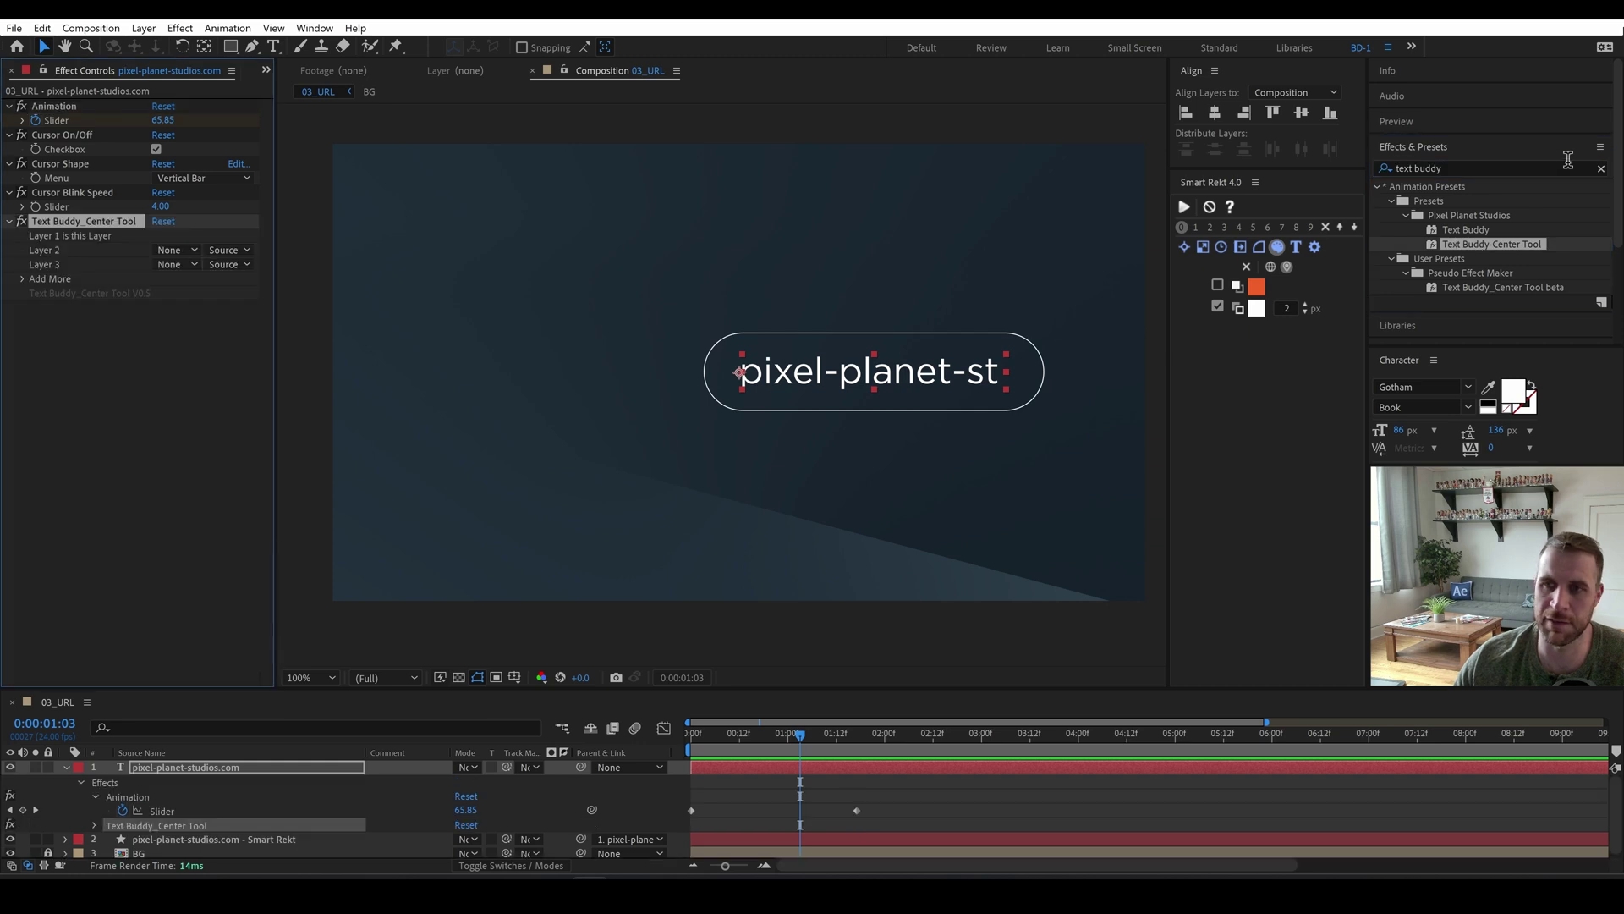
click(1601, 169)
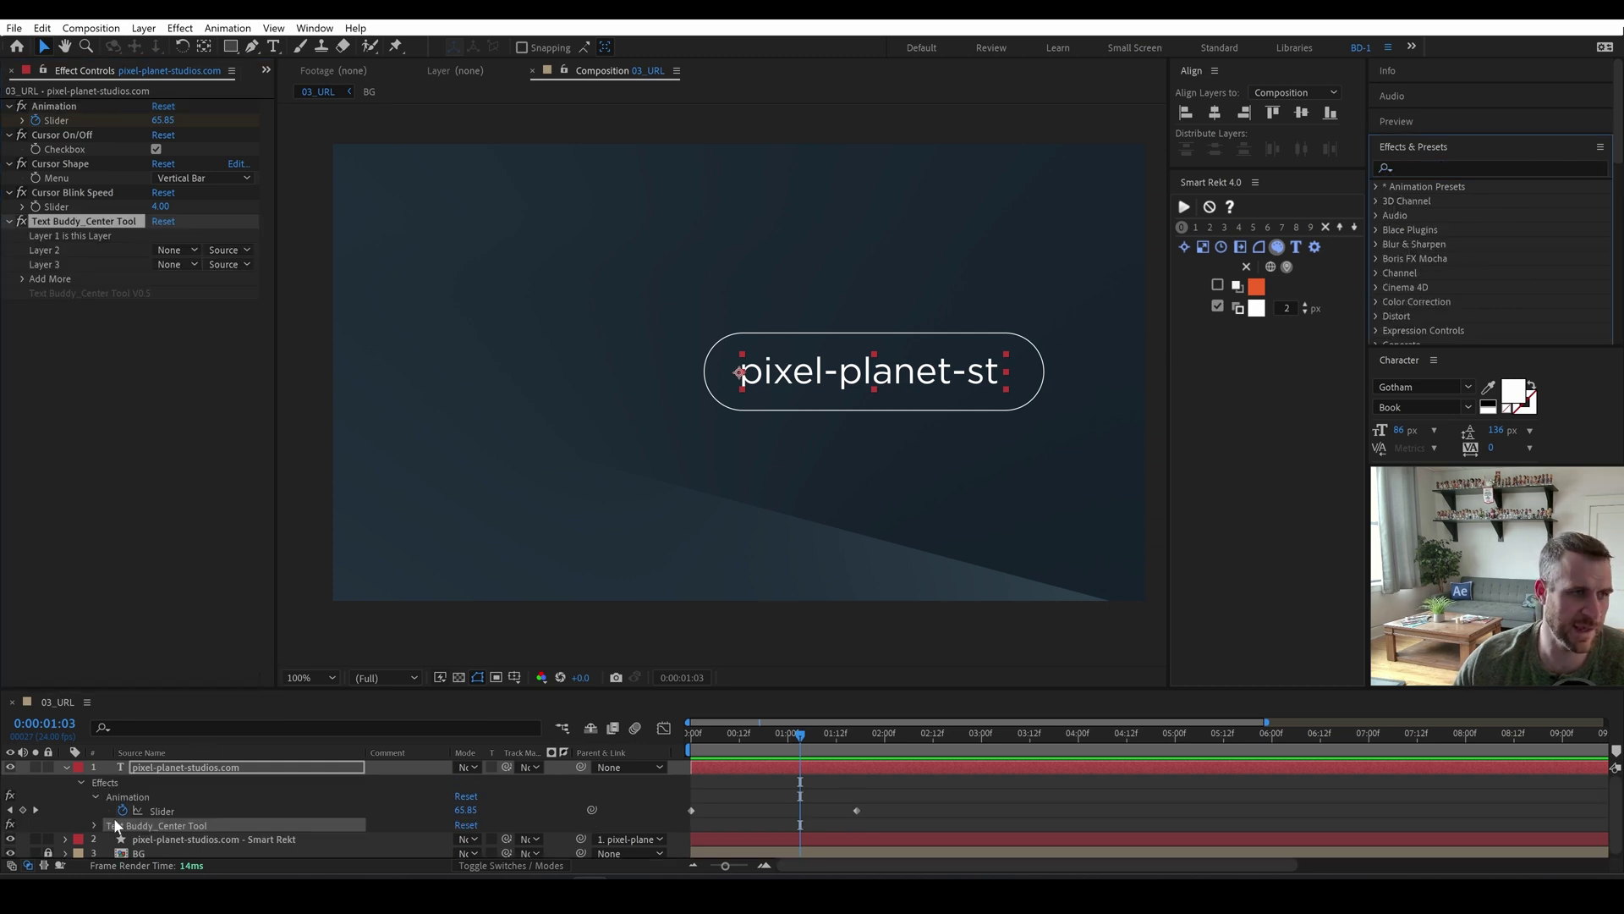
Split the URL layer's position into separate X and Y values and preview the type-on.
click(147, 768)
key(p)
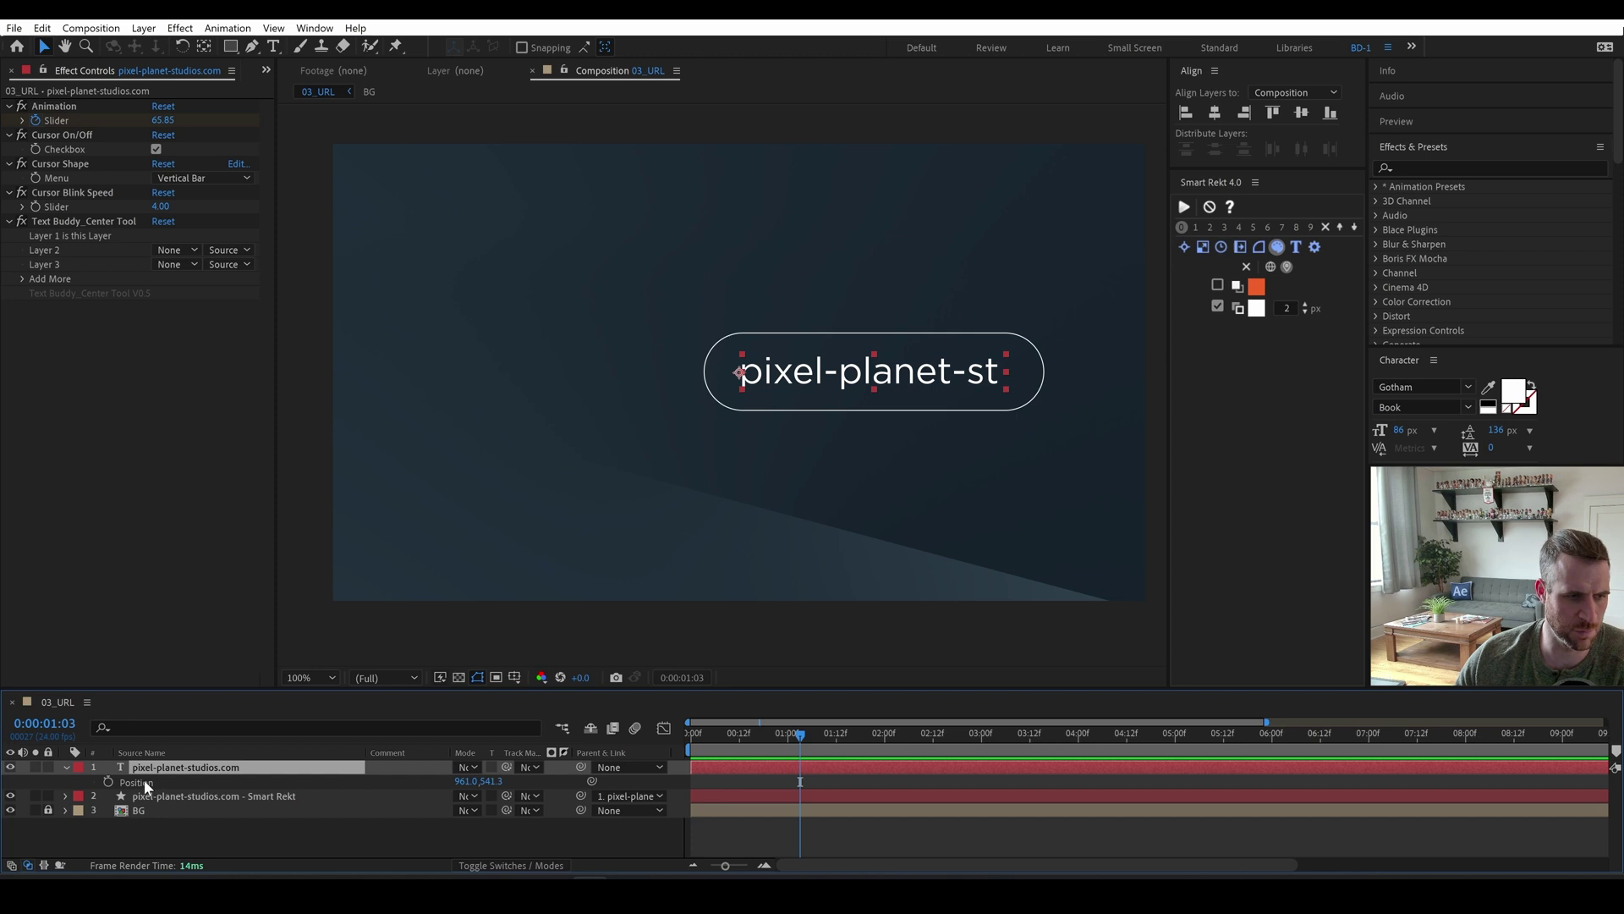
right_click(144, 779)
click(221, 572)
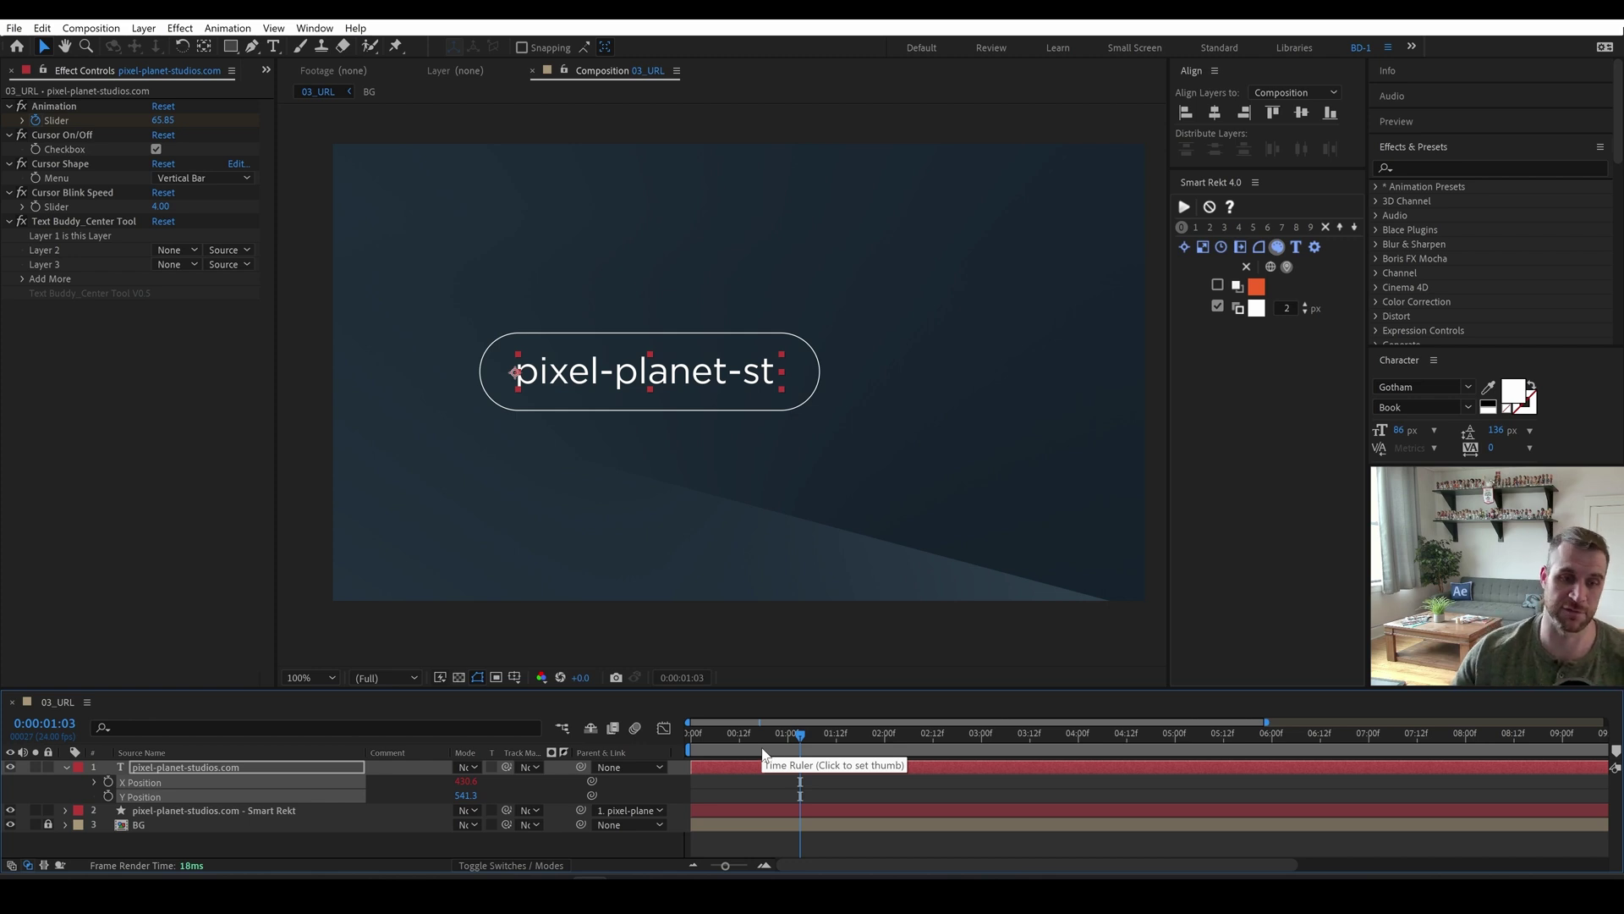
drag(700, 740, 1006, 779)
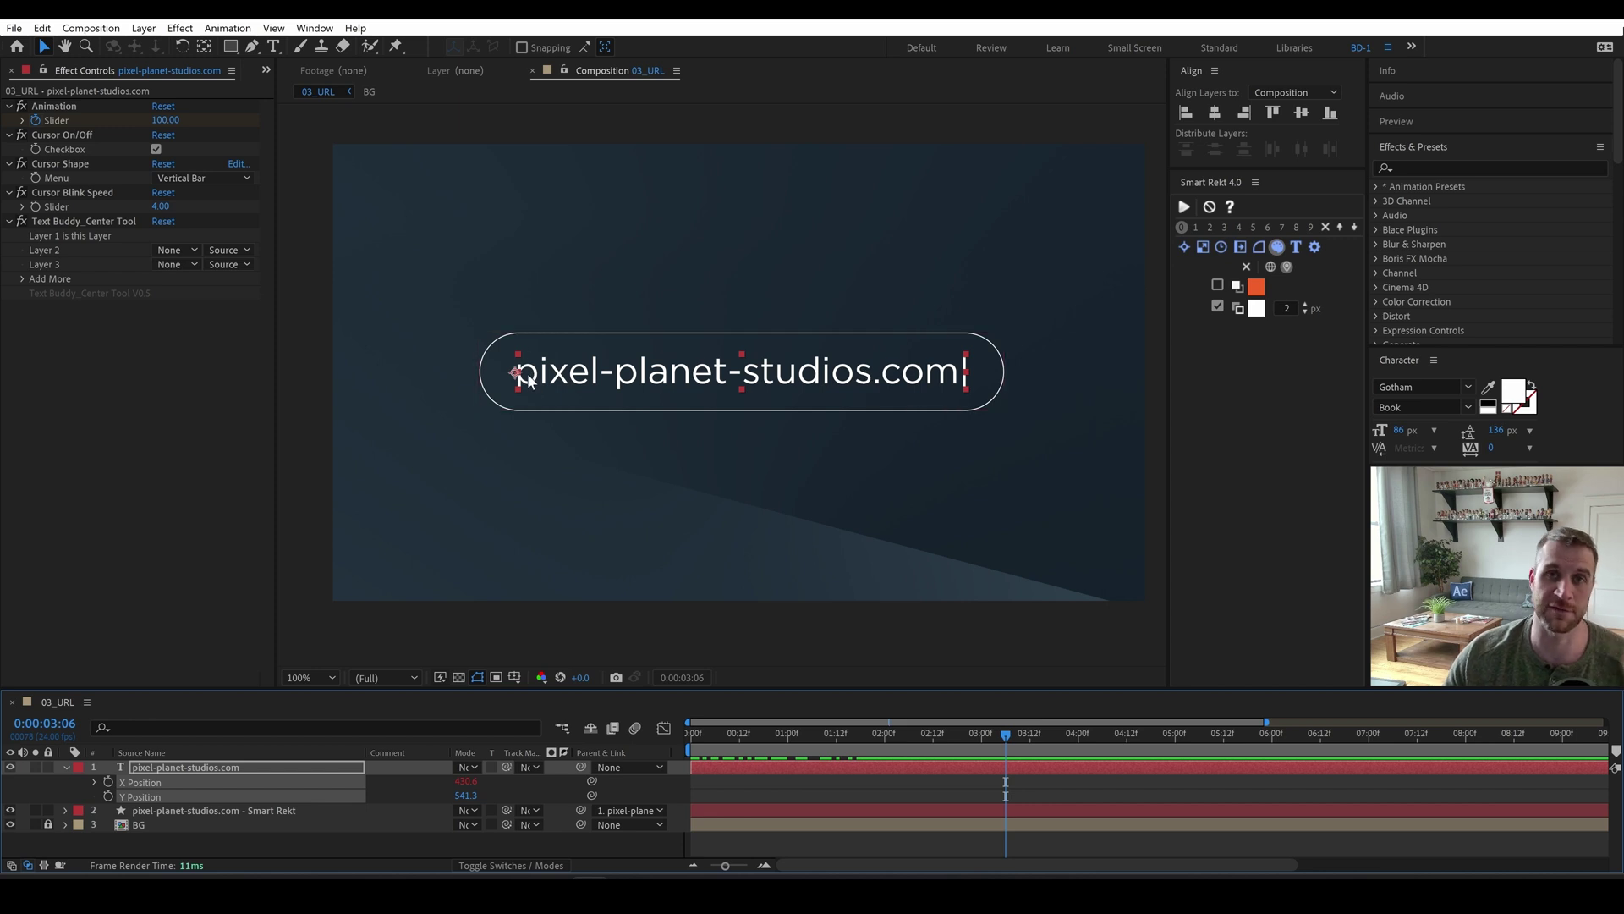
click(905, 381)
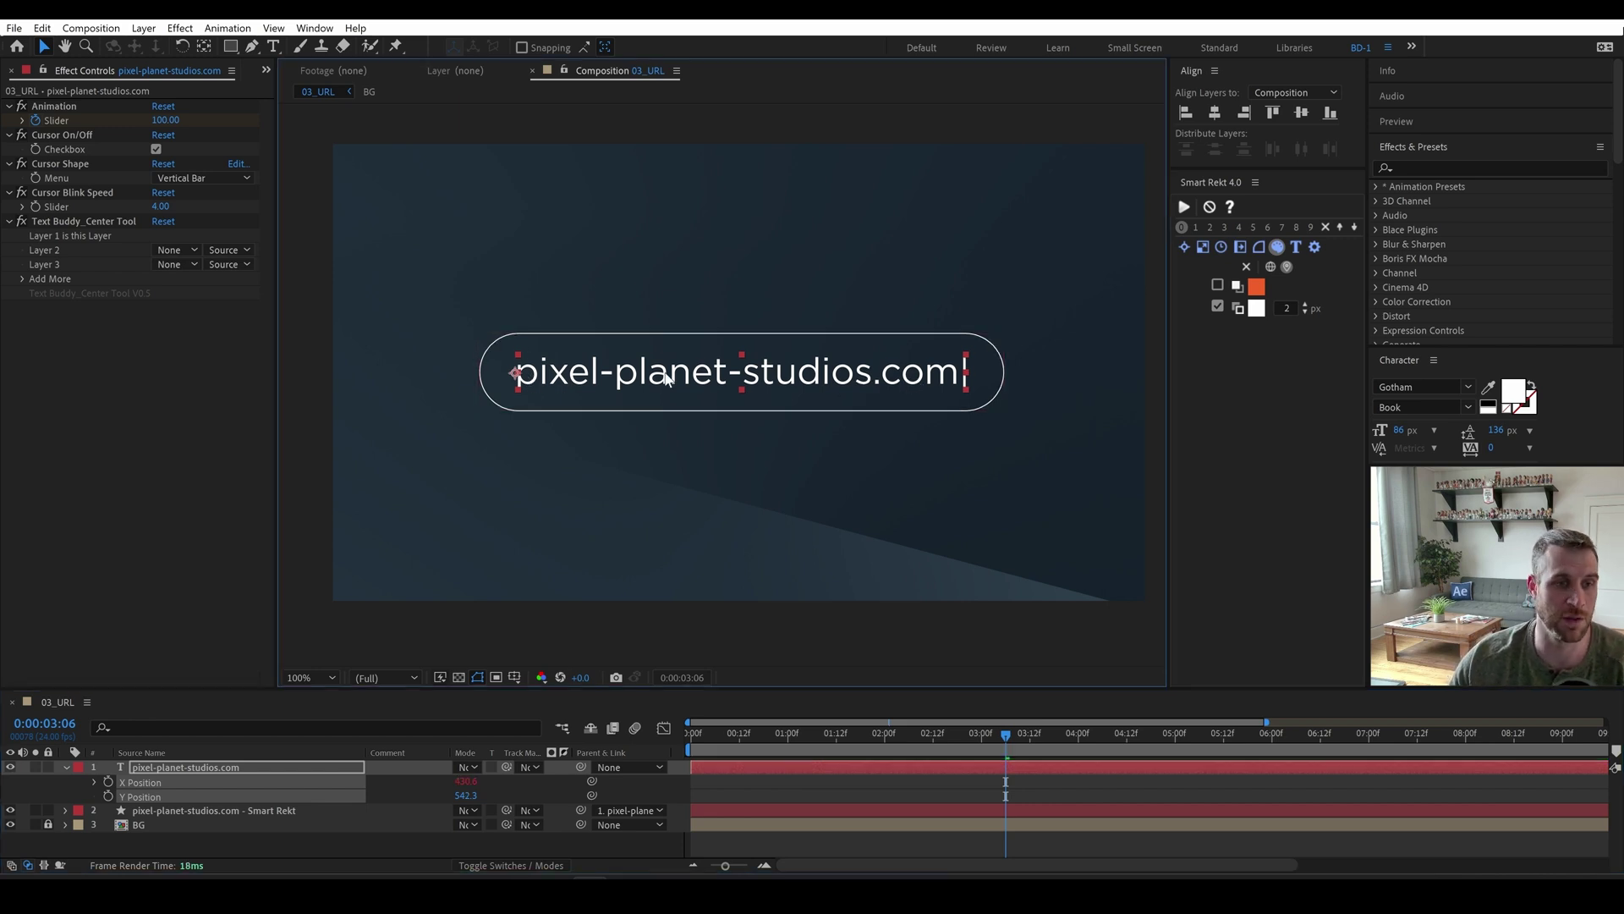
Set the URL box's Smart Rekt Width At Time to Layer Middle Point, then preview from the start.
click(591, 403)
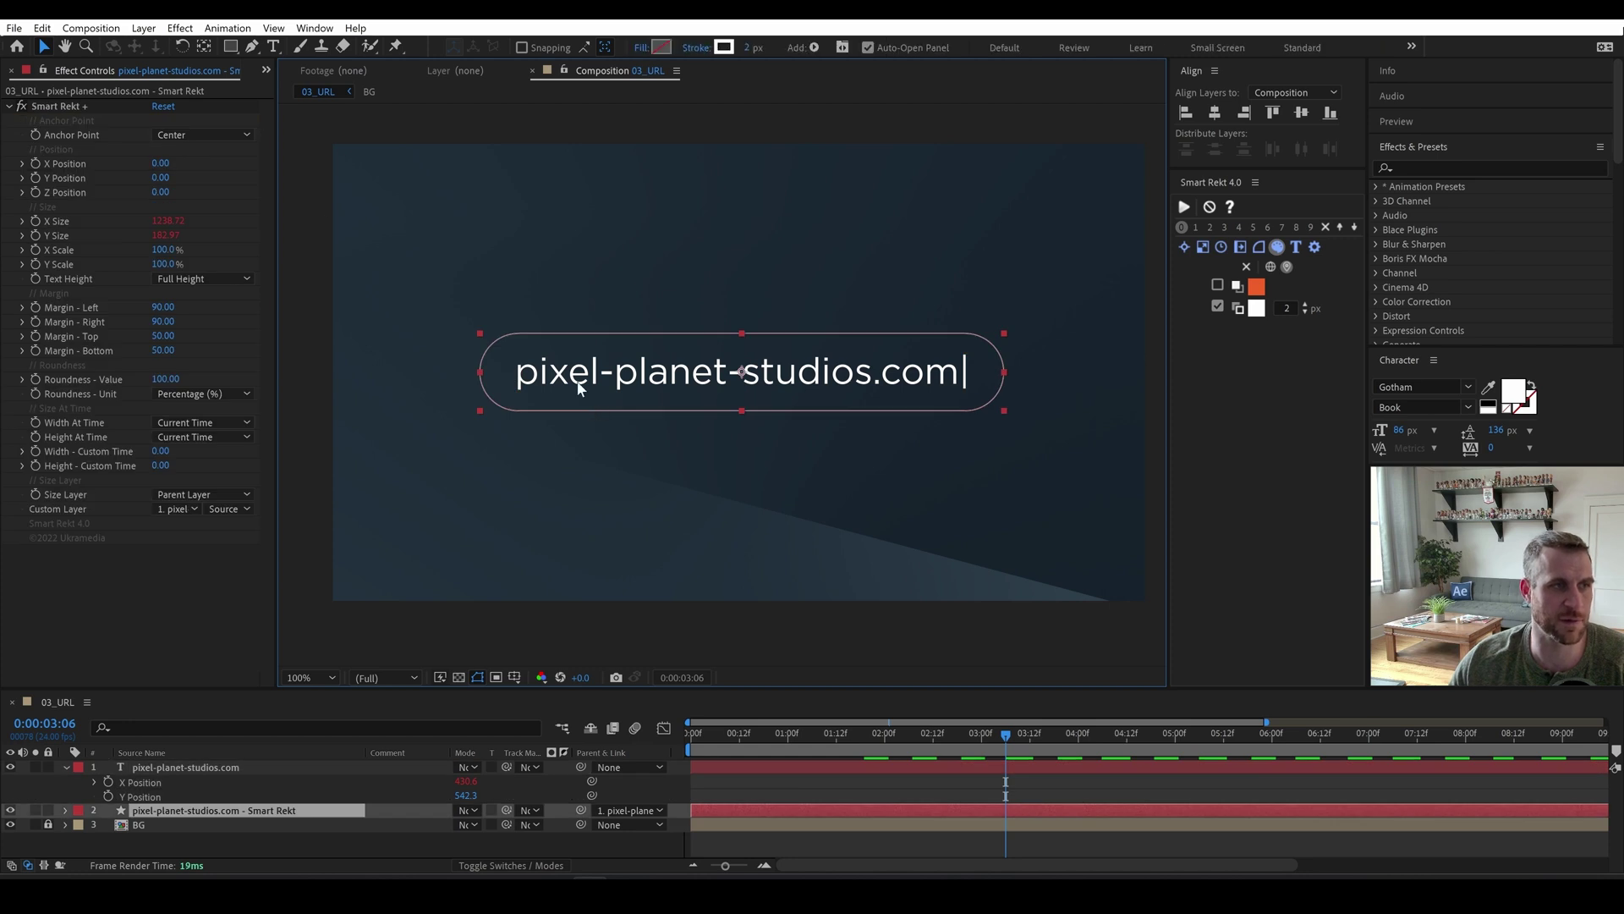
click(195, 422)
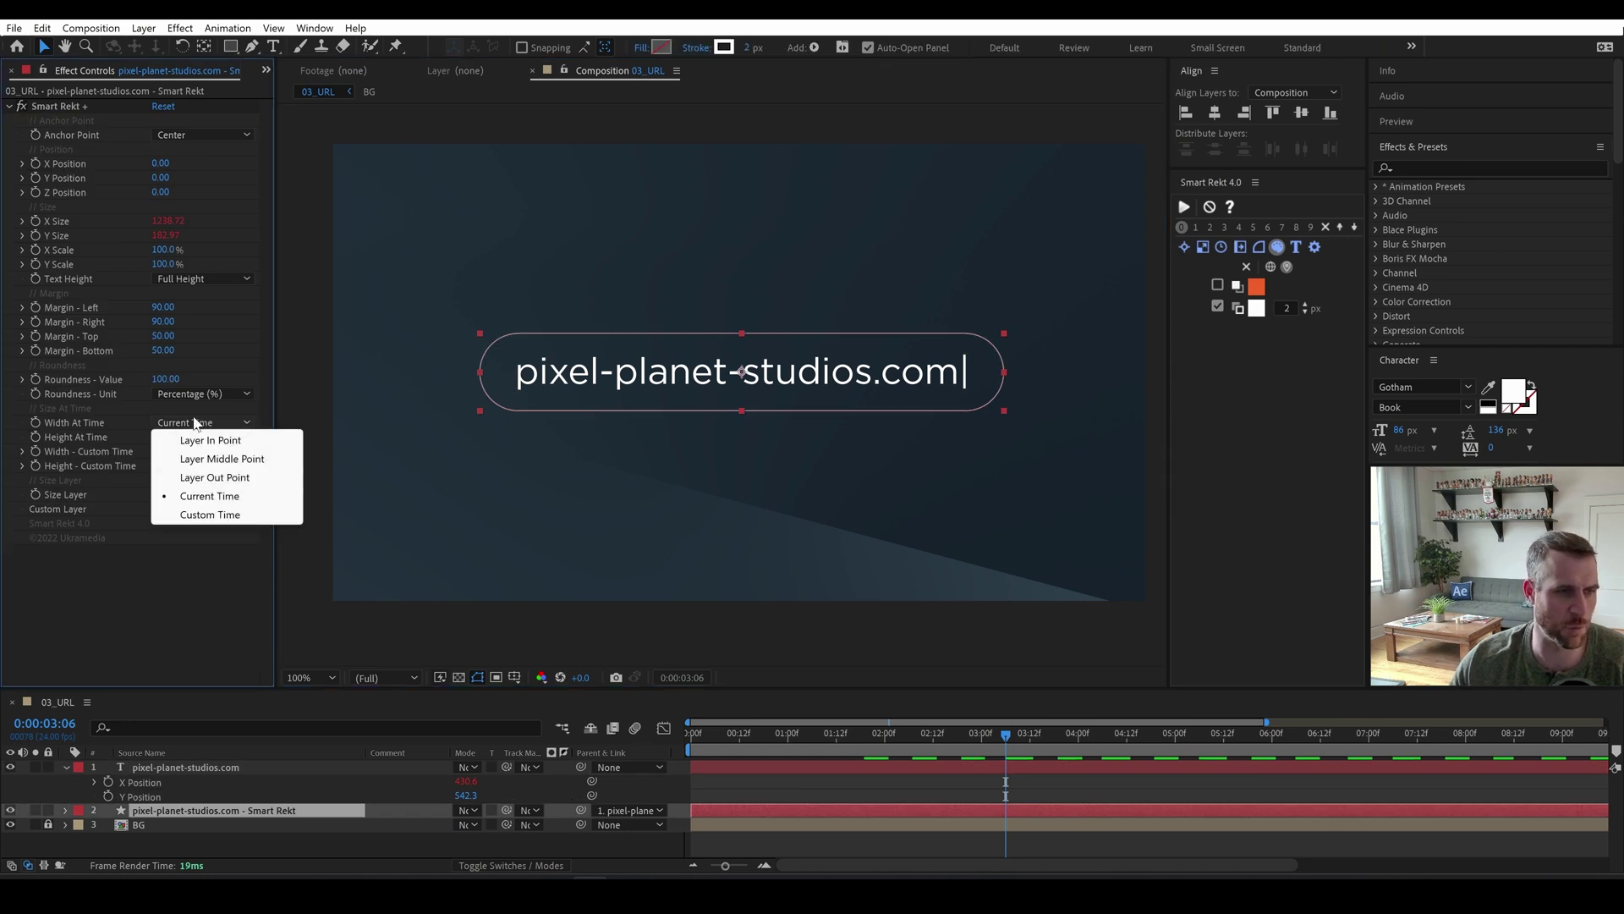
click(245, 464)
drag(793, 735, 653, 734)
click(756, 791)
key(space)
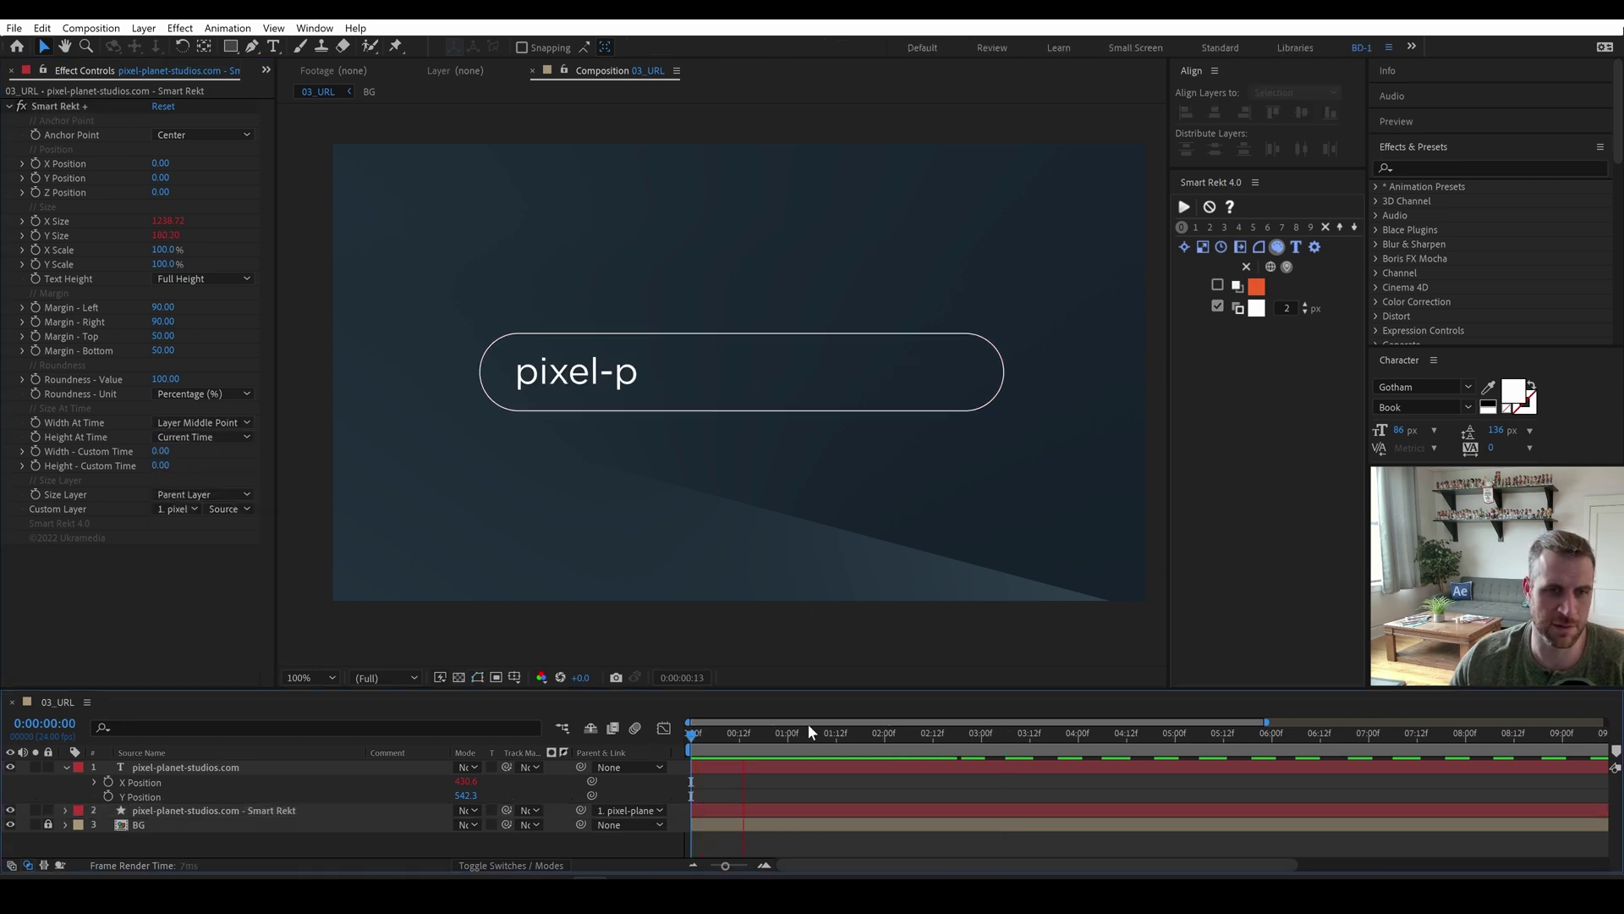
key(space)
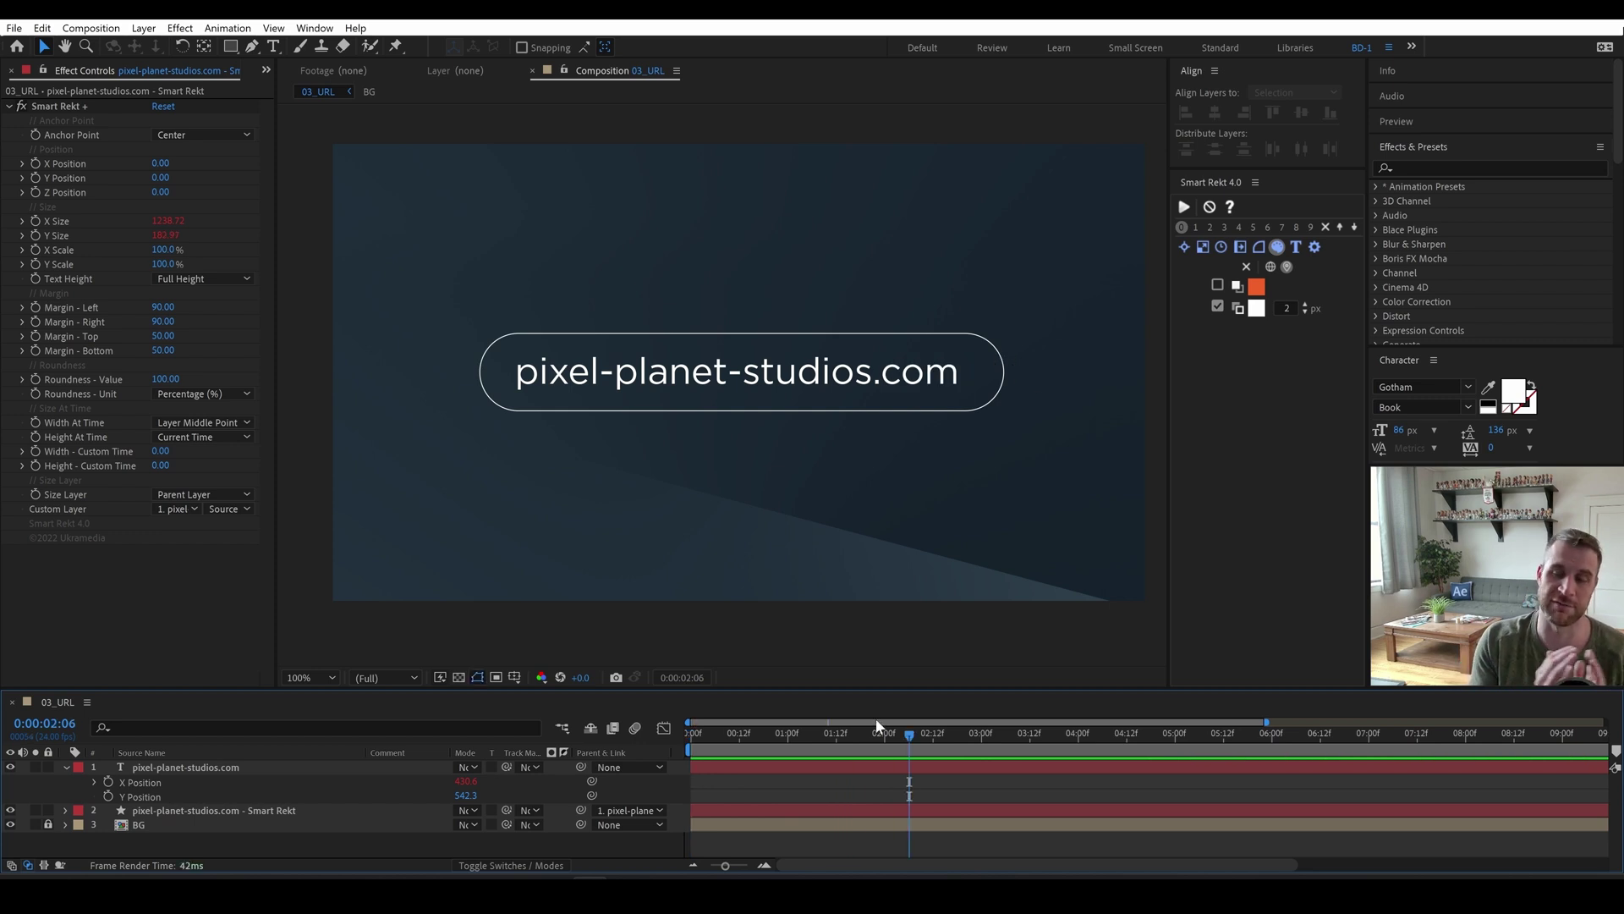
Apply the Trim Paths - at layer in preset to the Smart Rekt box and preview it drawing on.
click(880, 338)
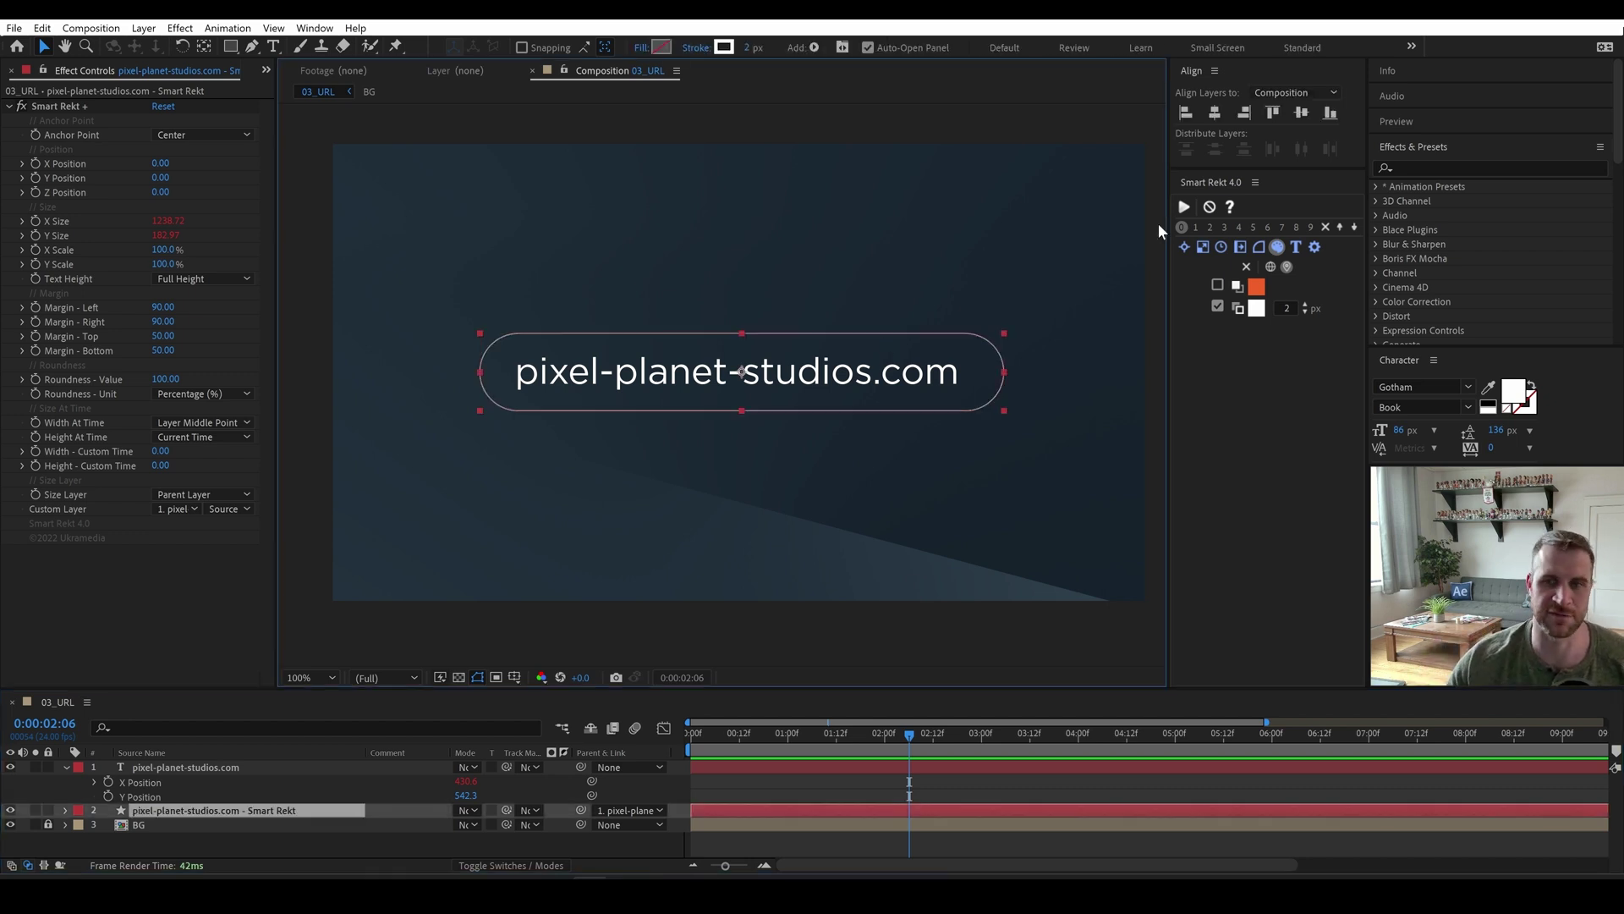
click(1428, 165)
text(trim p)
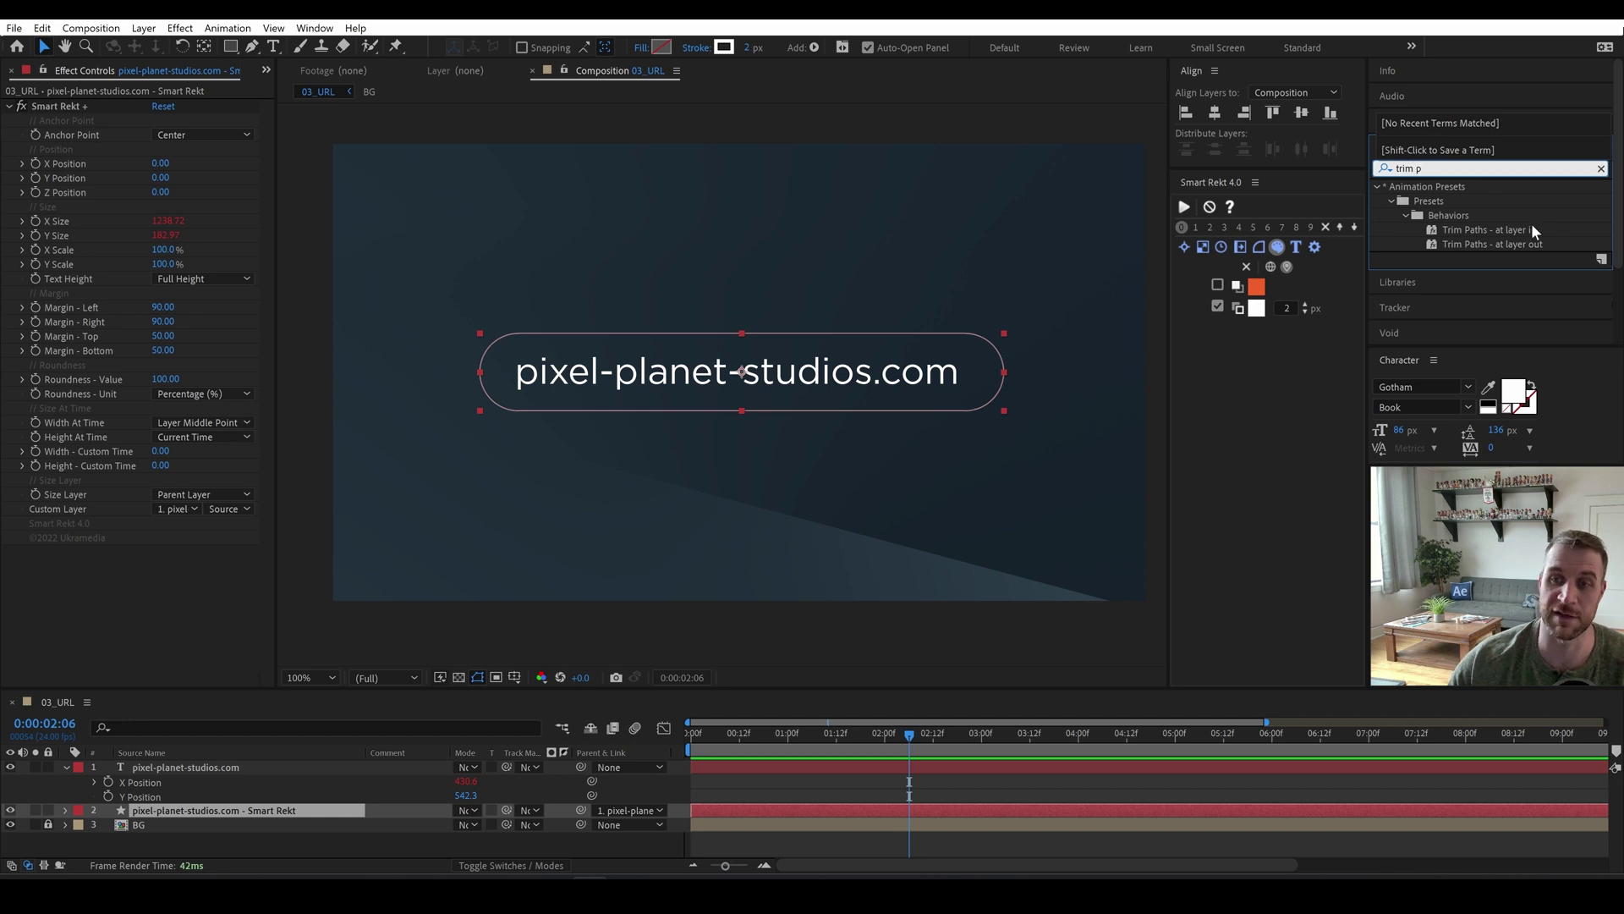
double_click(1469, 230)
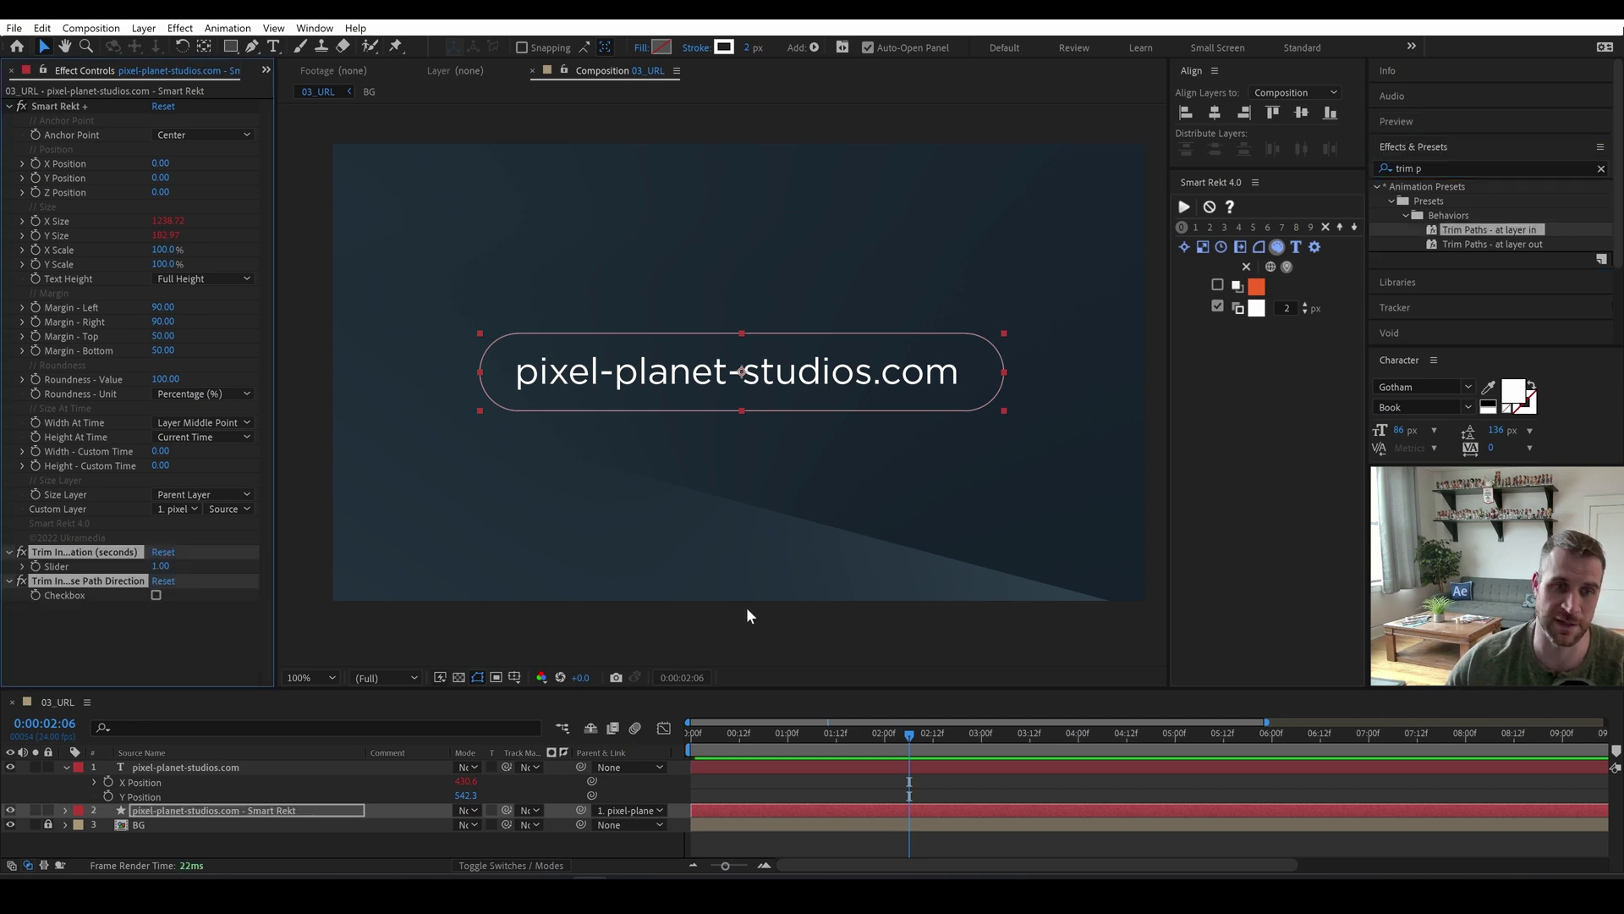
drag(739, 728, 622, 730)
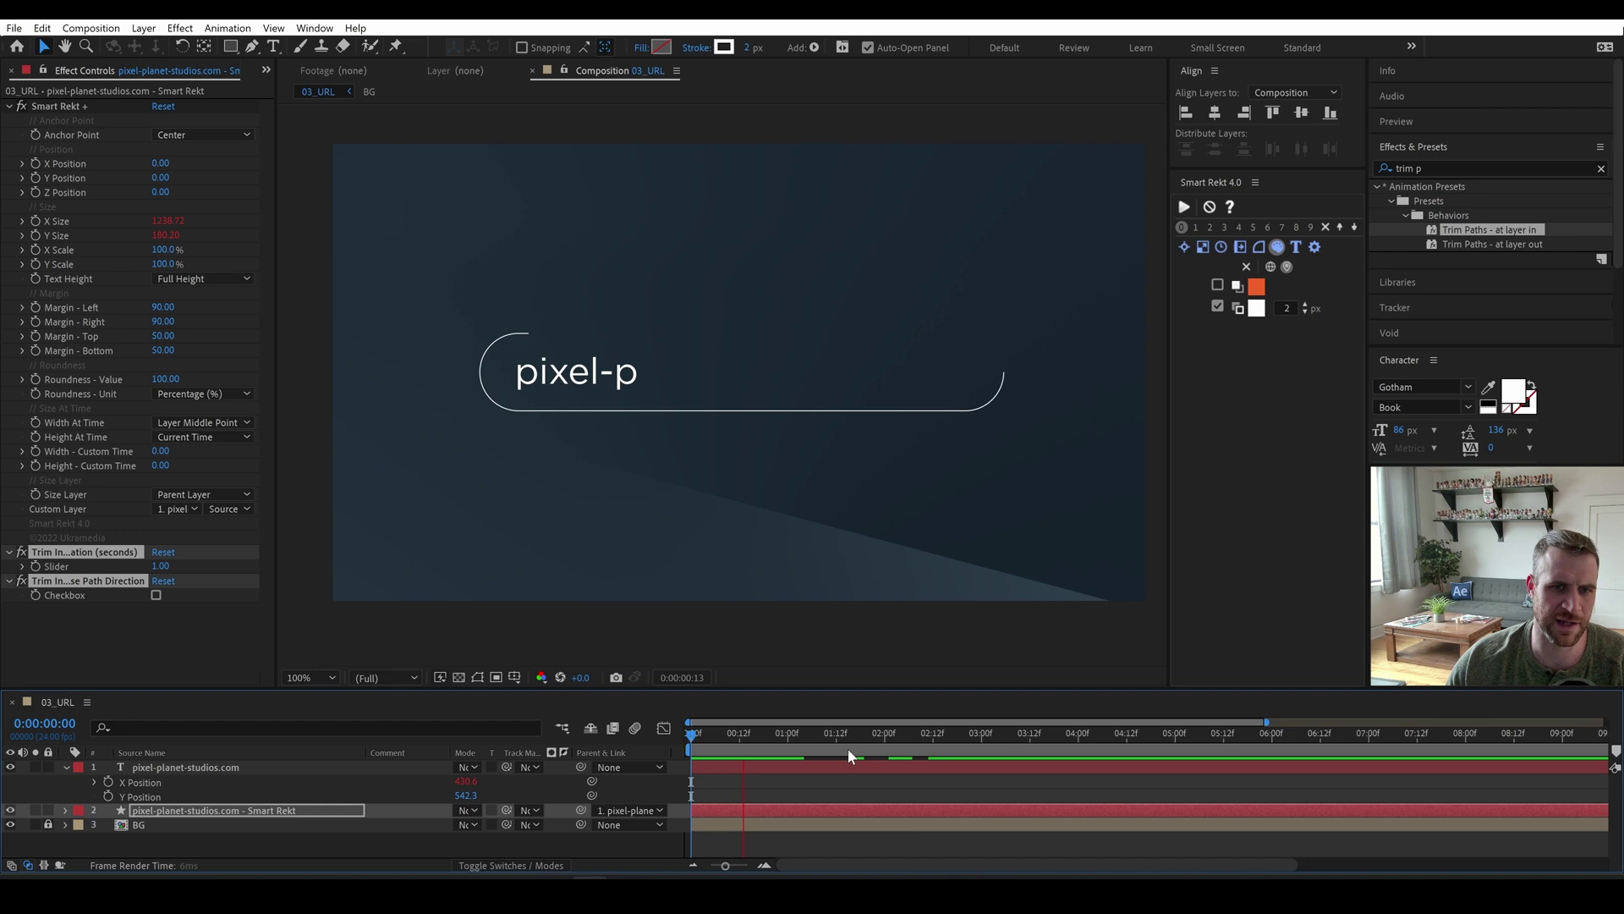
key(space)
key(space)
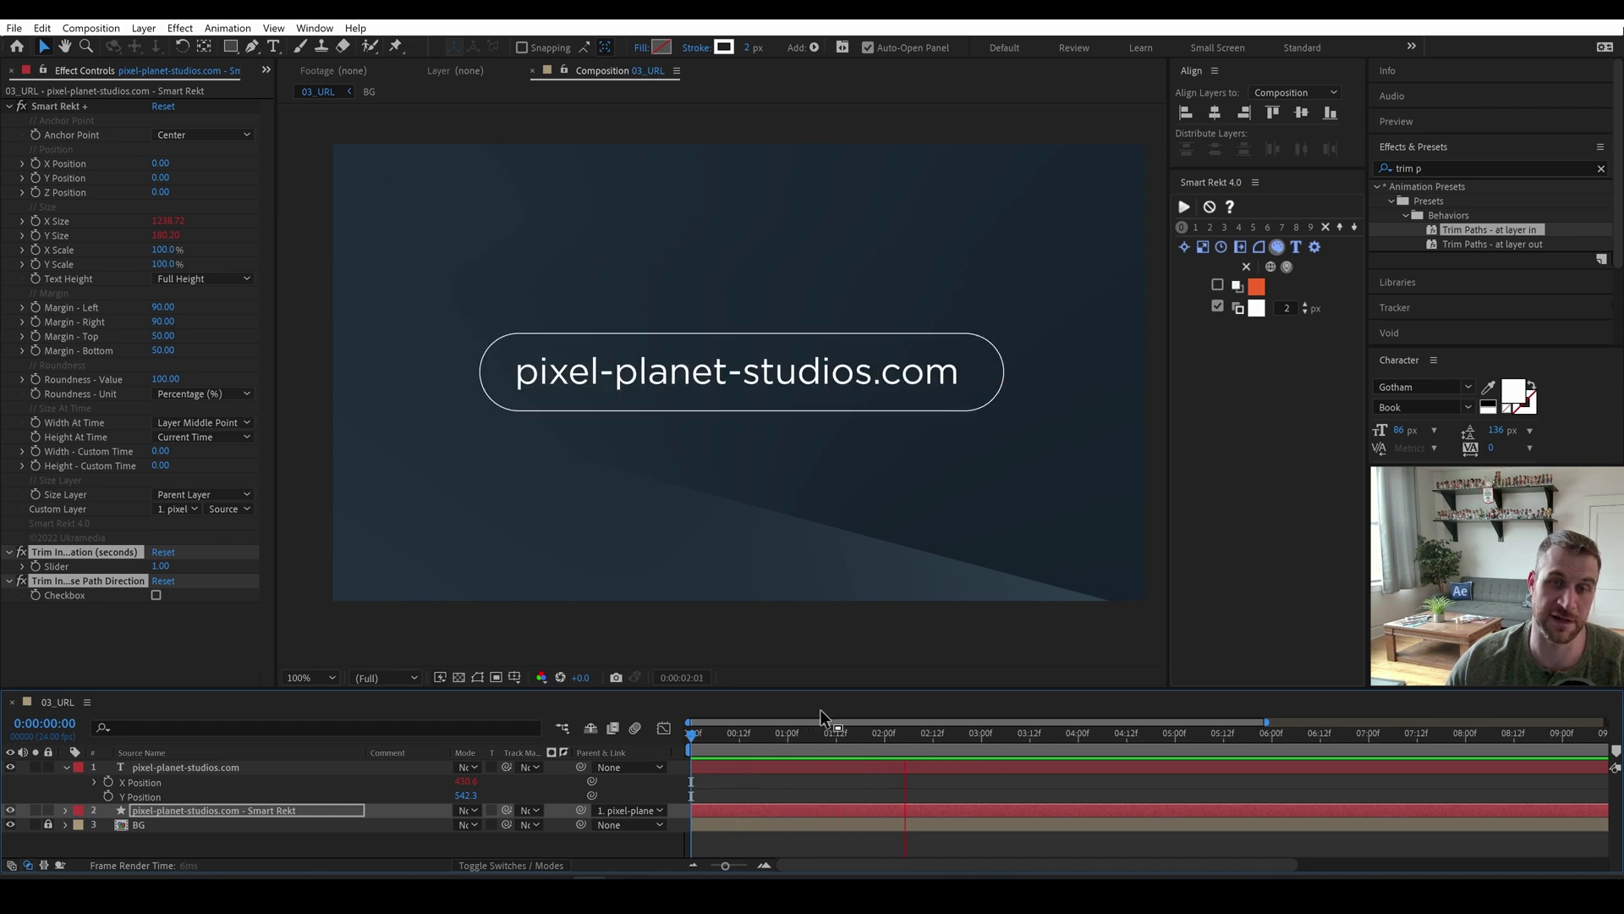
drag(918, 734, 861, 739)
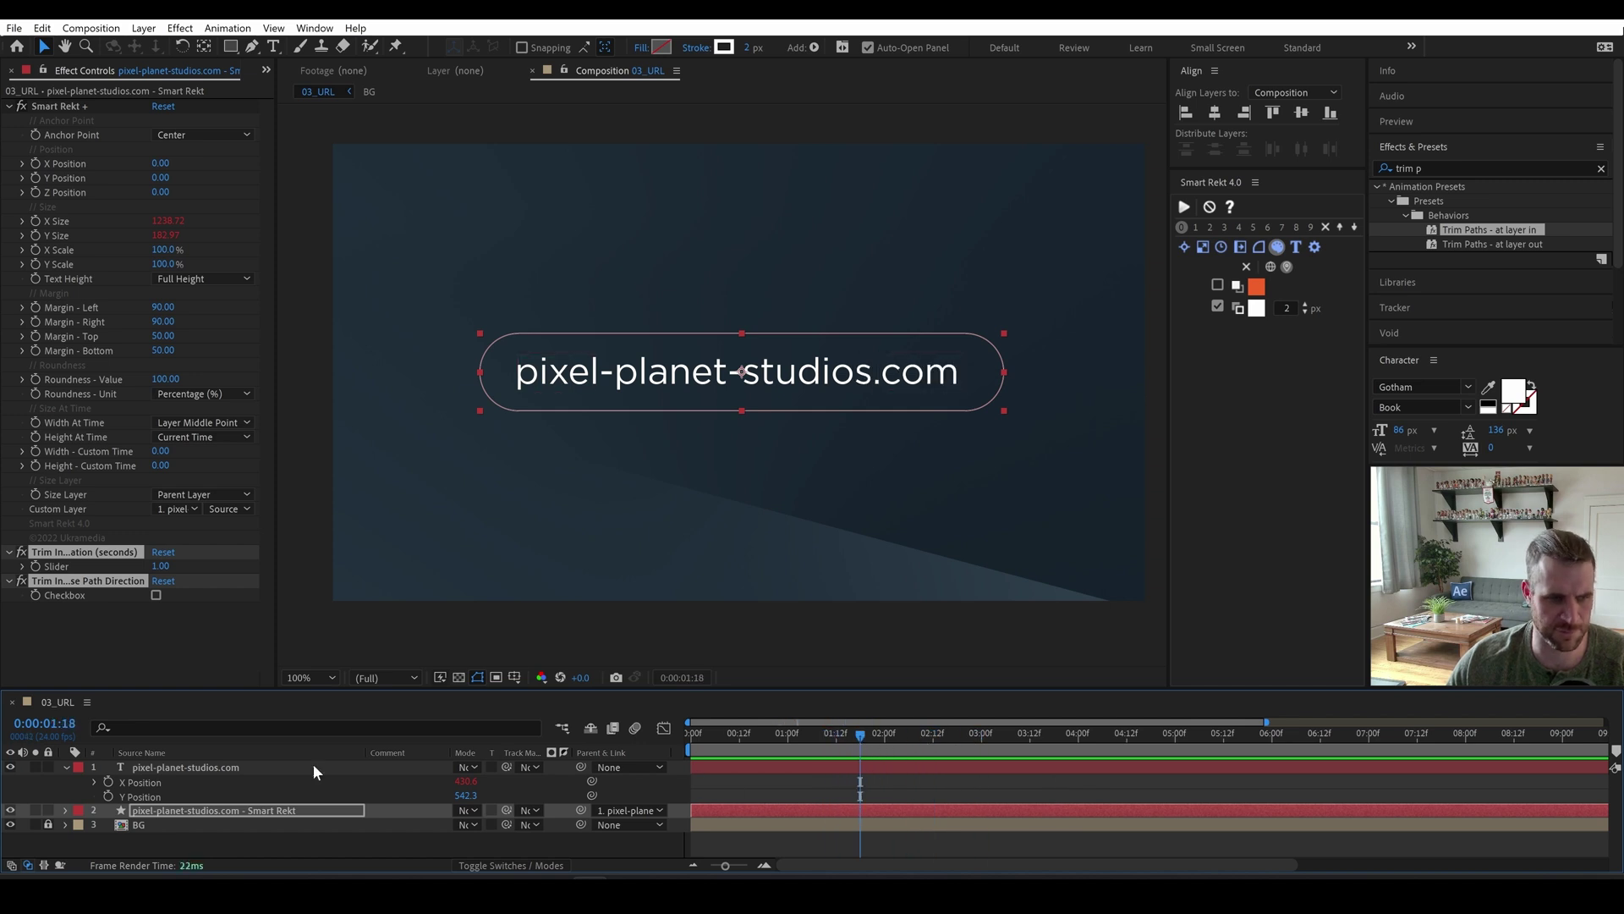
Reveal the URL text layer's Cursor On/Off Checkbox keyframes.
click(195, 767)
key(u)
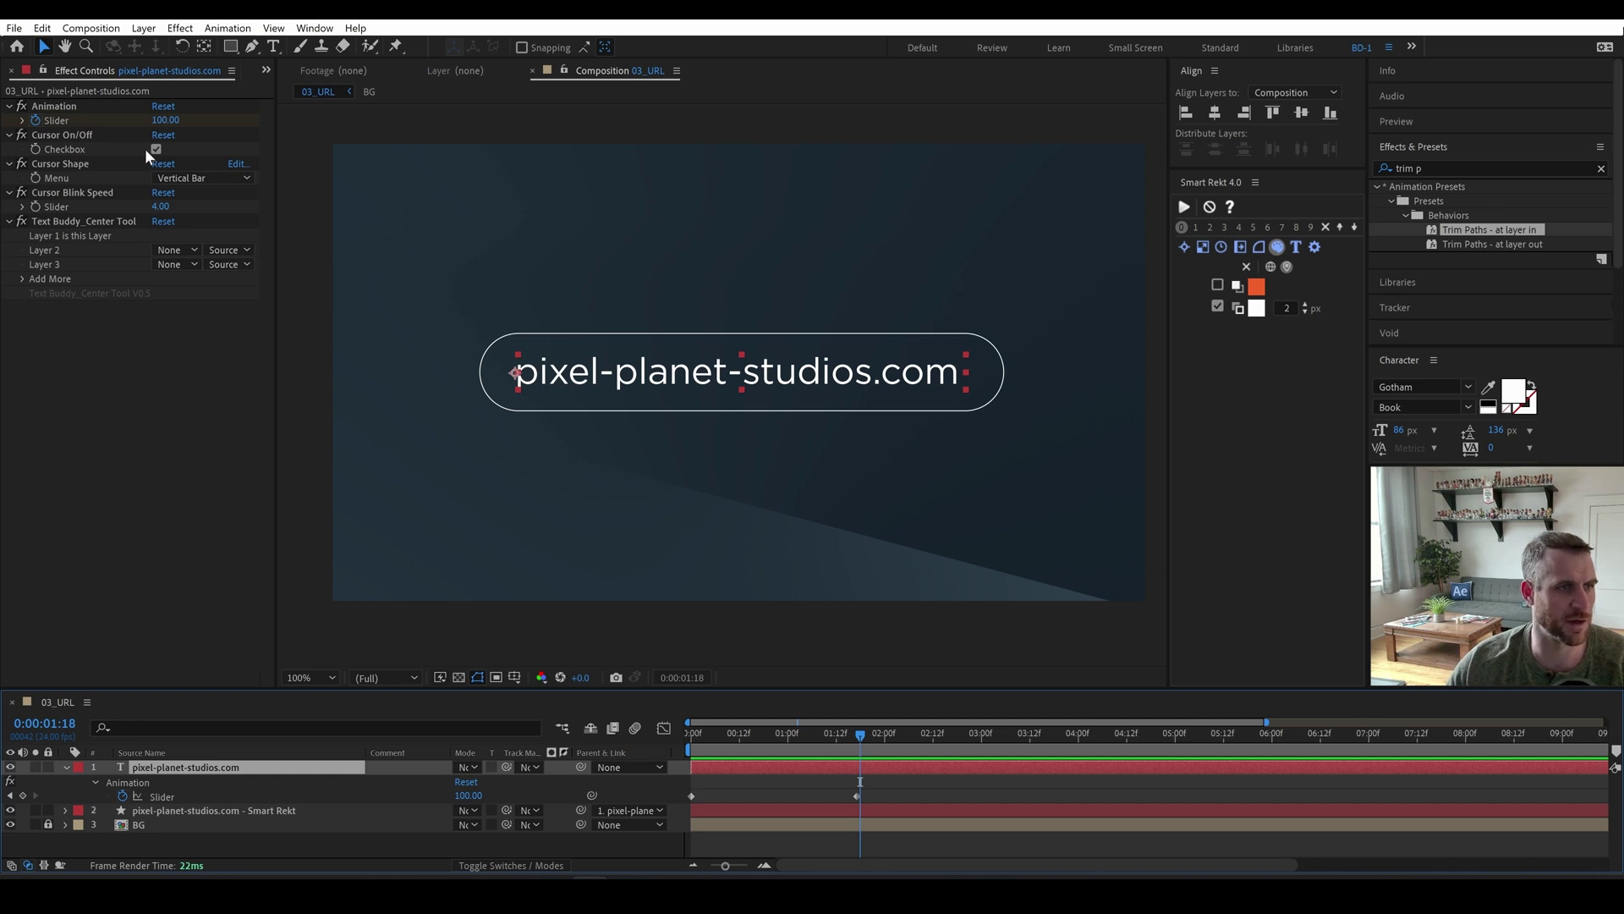
click(60, 134)
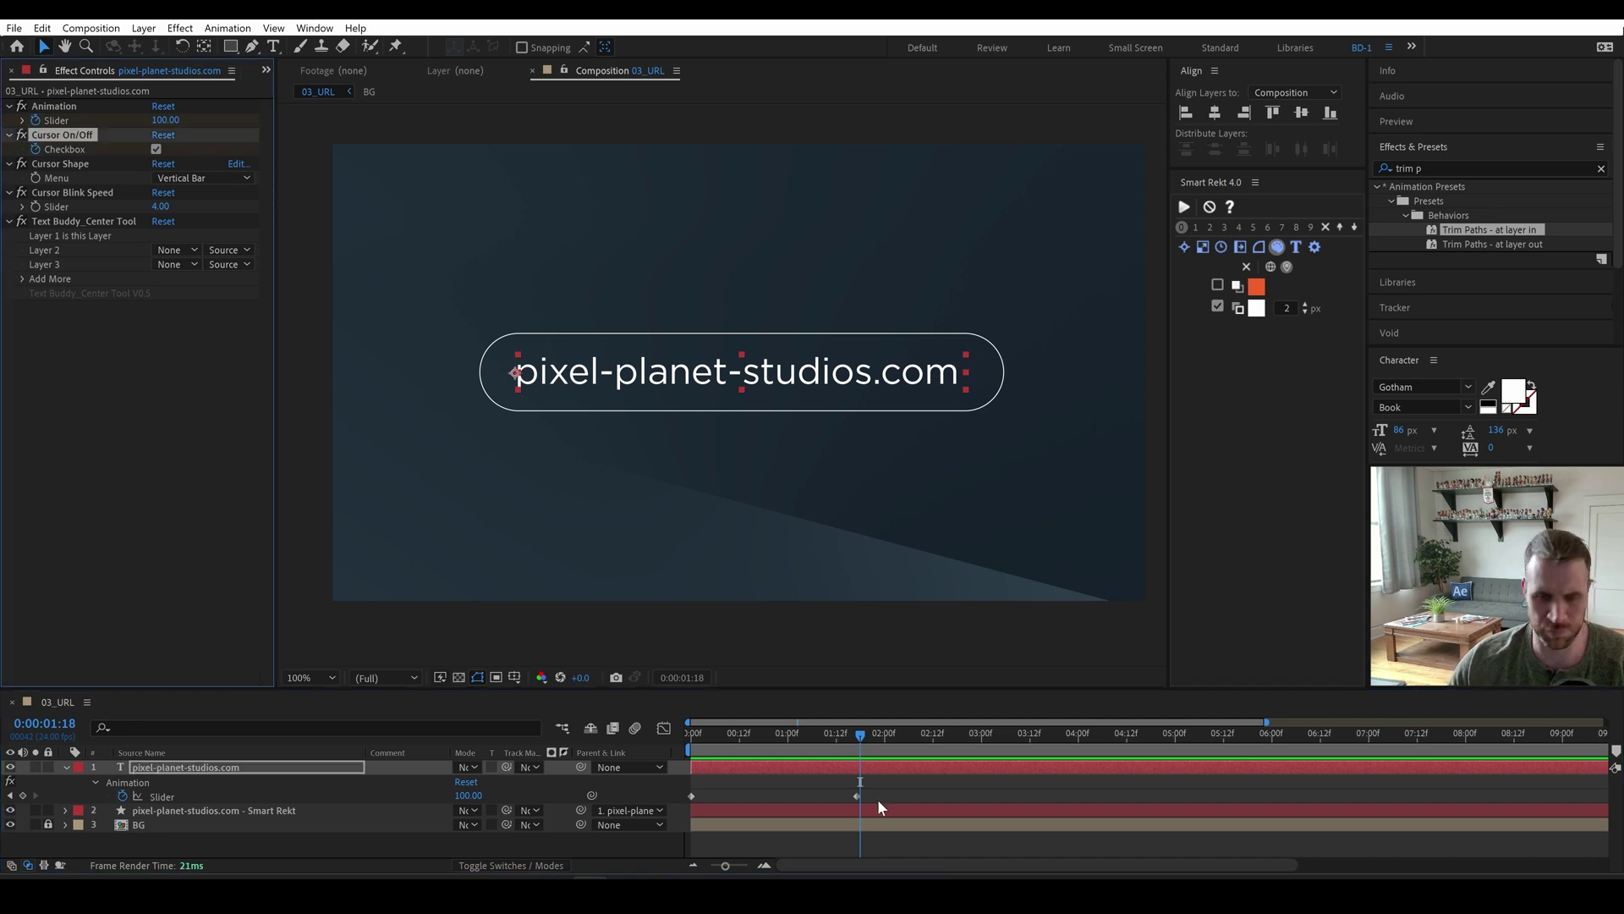
key(u)
key(e)
key(e)
key(e)
key(e)
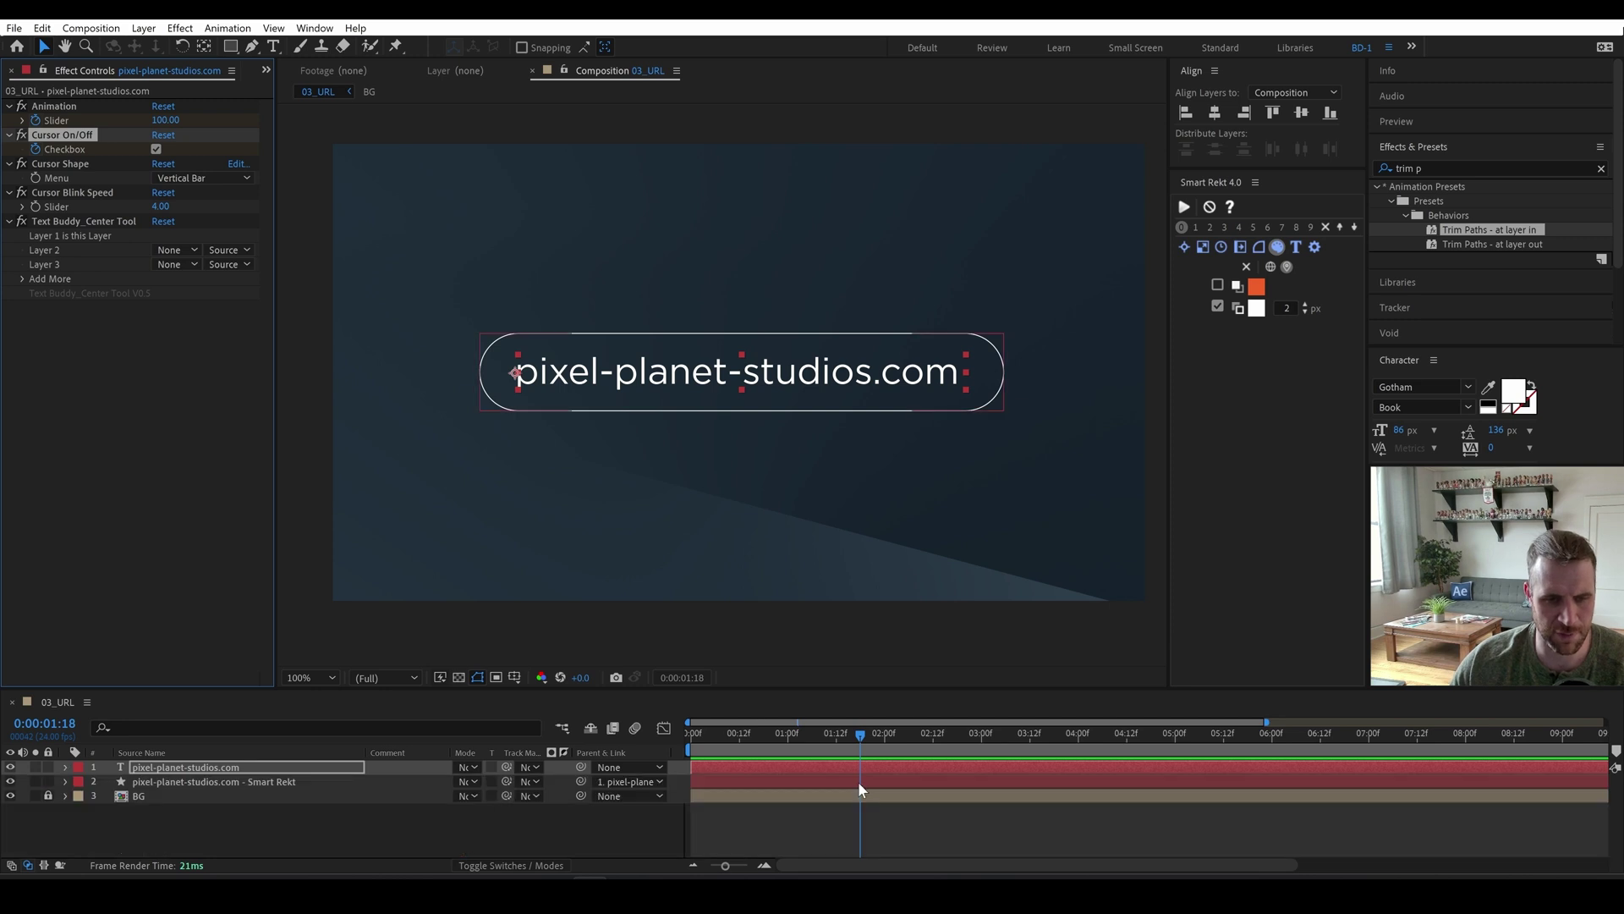
key(u)
Add a Cursor On/Off keyframe switching the cursor off at 1:17, then preview the type-on.
click(814, 823)
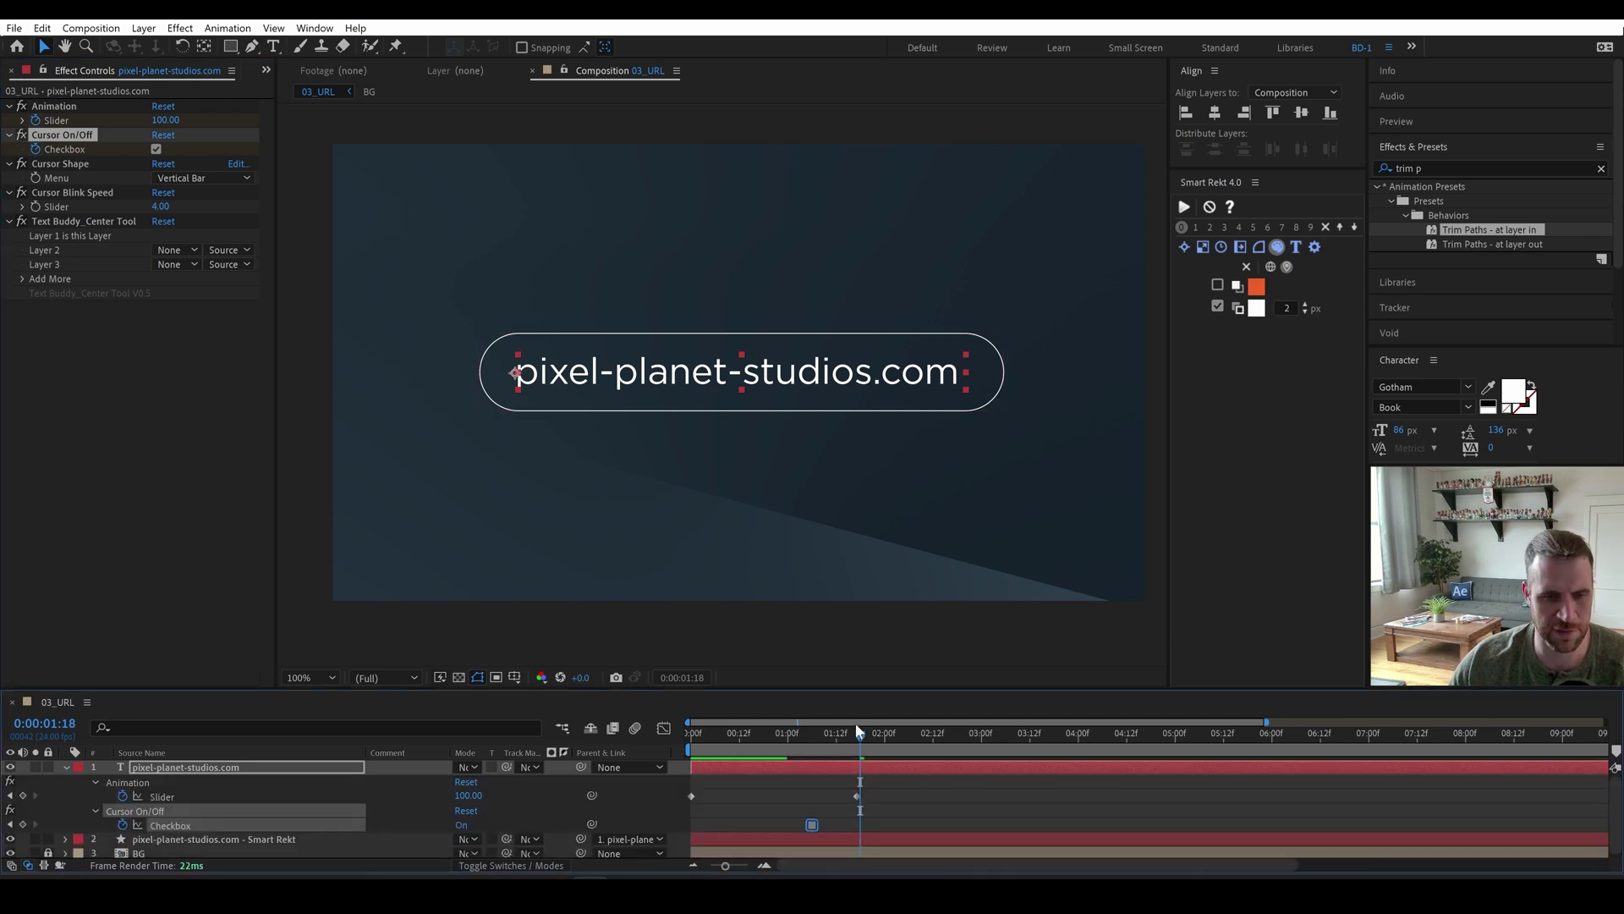
mouse_move(857, 731)
mouse_down()
mouse_move(838, 736)
mouse_move(856, 734)
mouse_up()
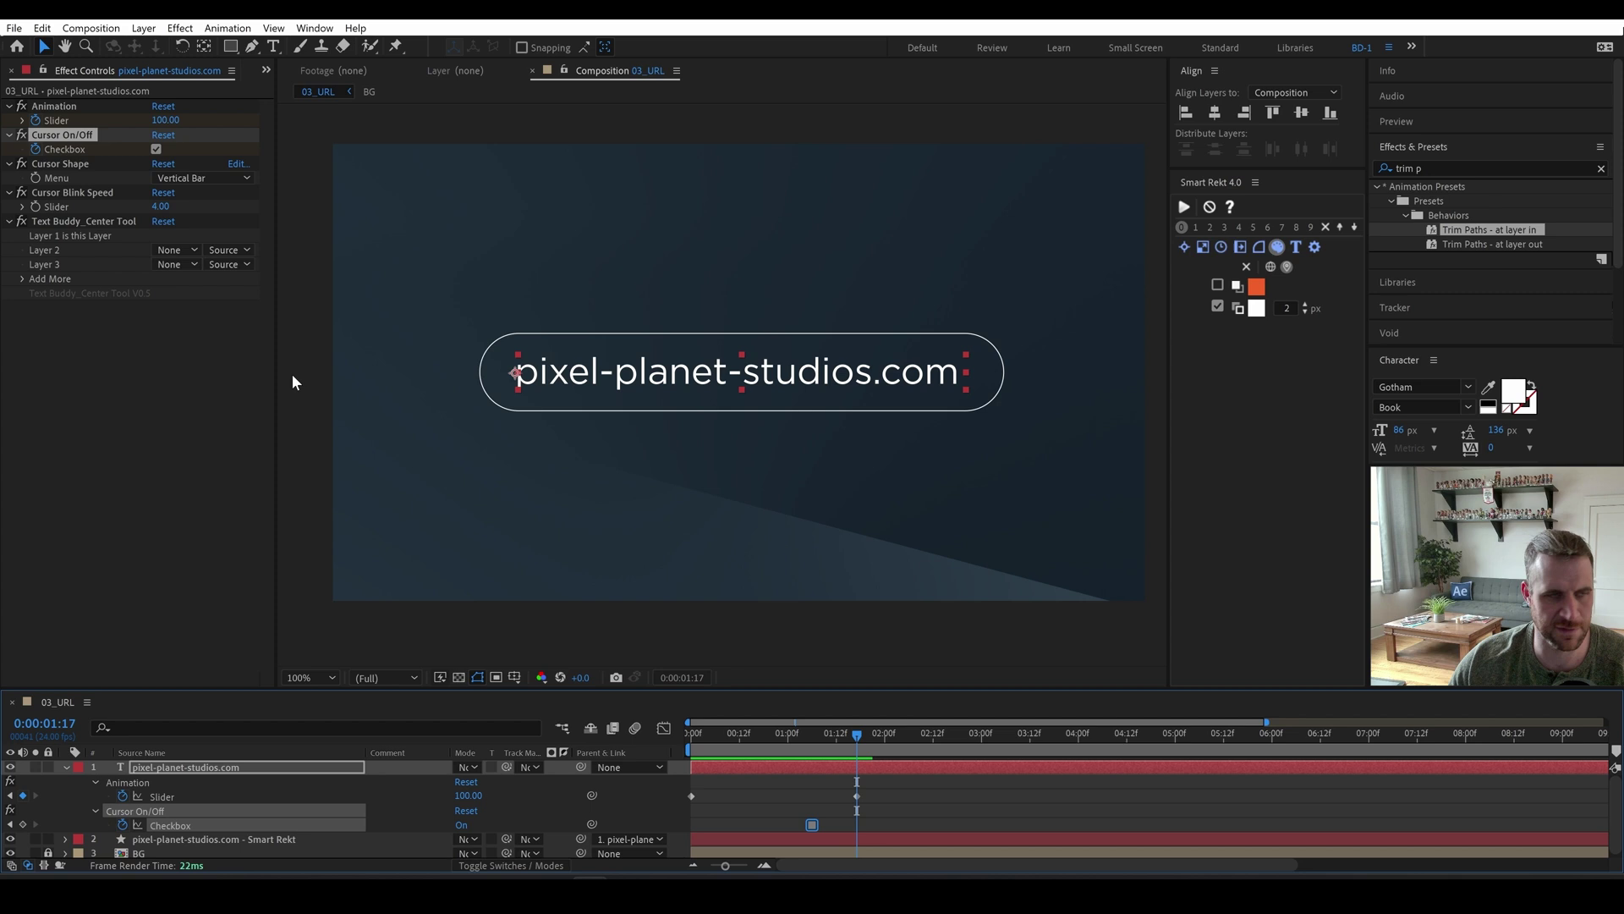
click(156, 150)
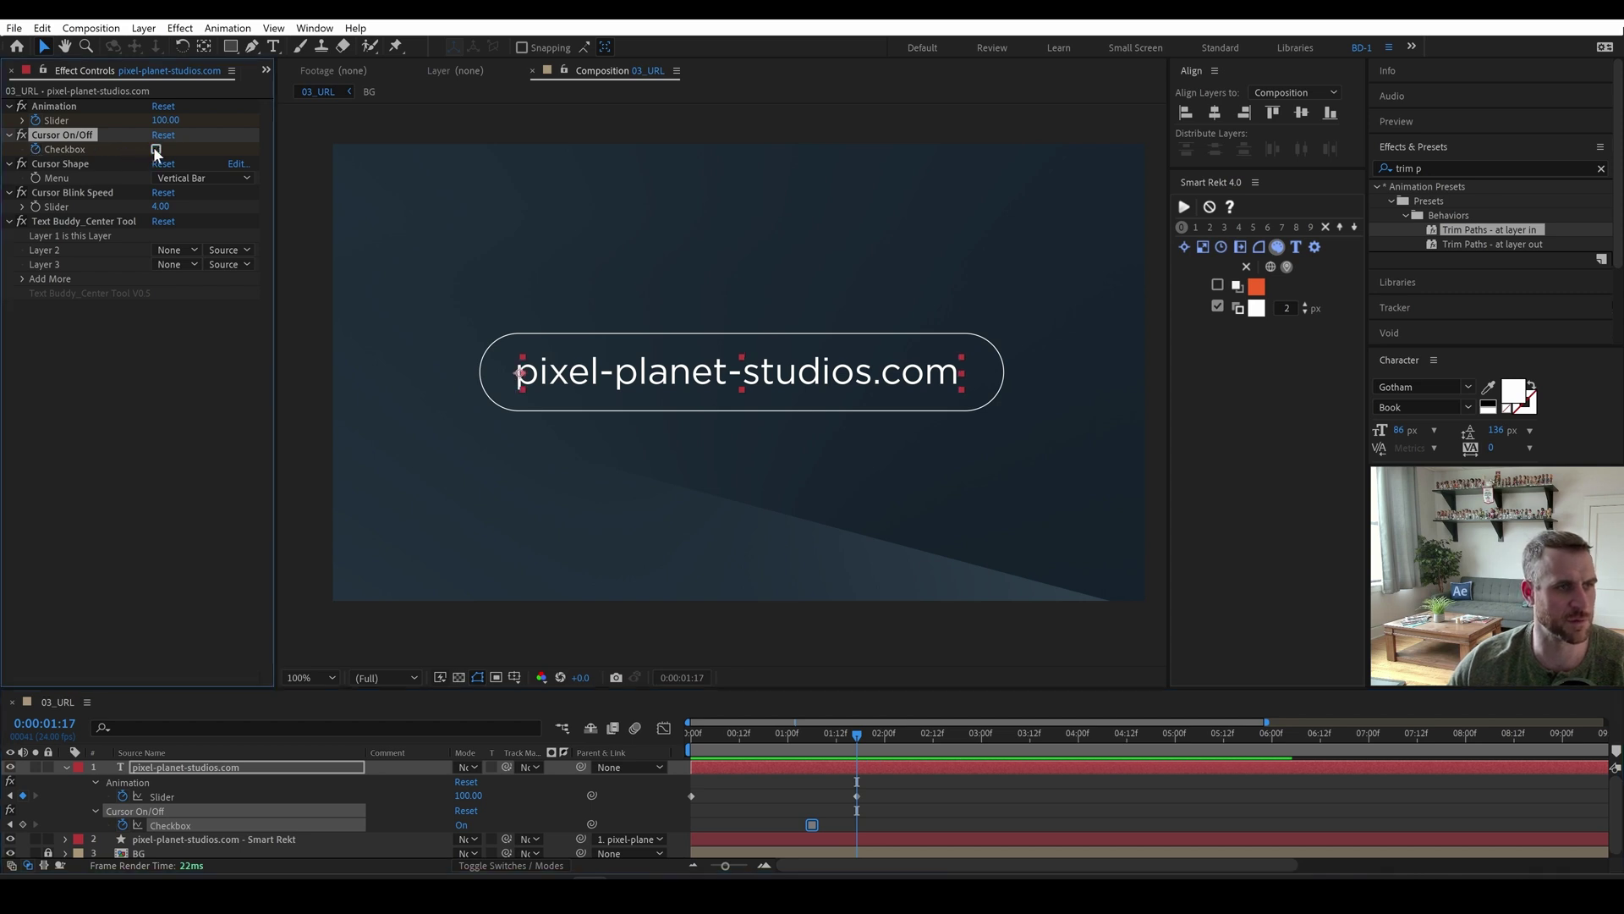
drag(839, 733, 643, 732)
key(space)
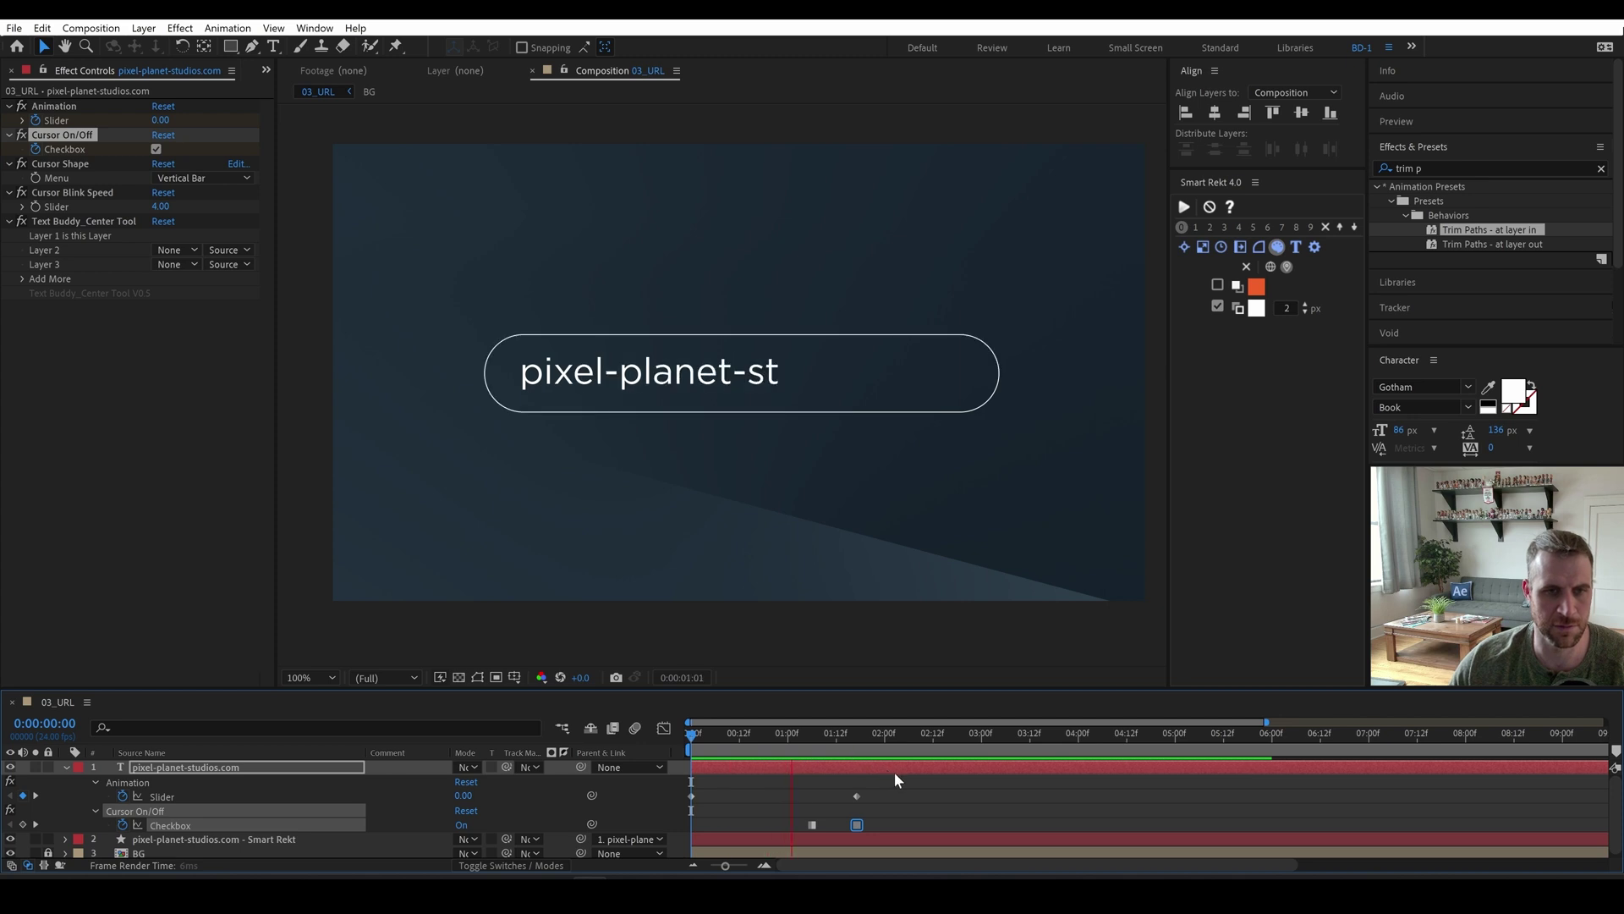
click(836, 736)
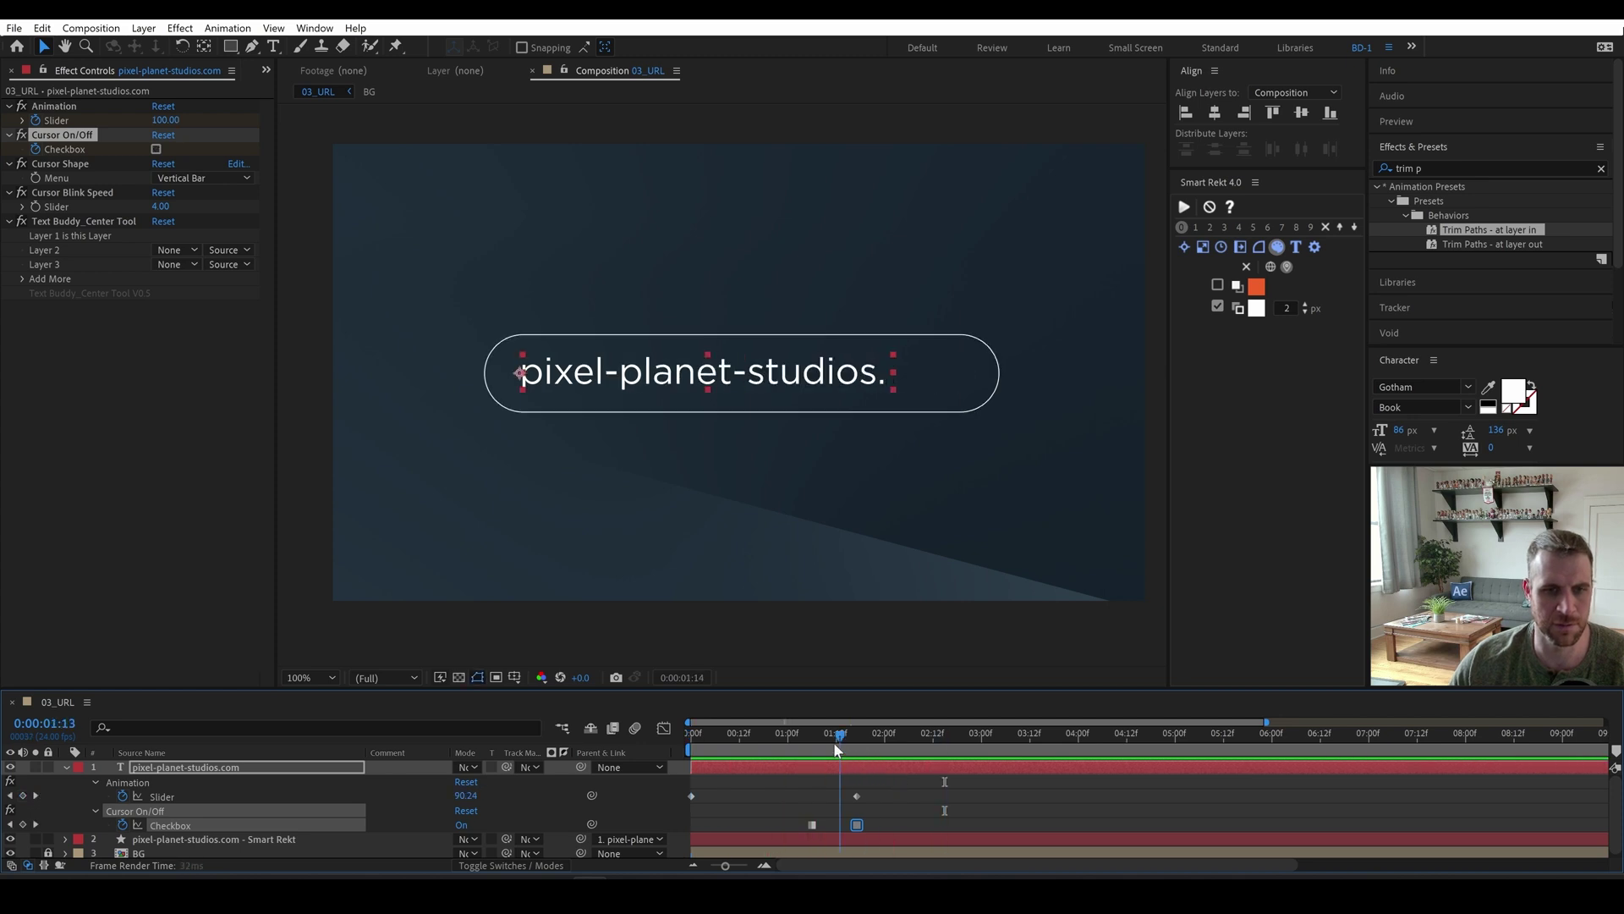
Set Smart Rekt's Height At Time to Layer Middle Point and preview the type-on around 2:04–2:11.
click(952, 398)
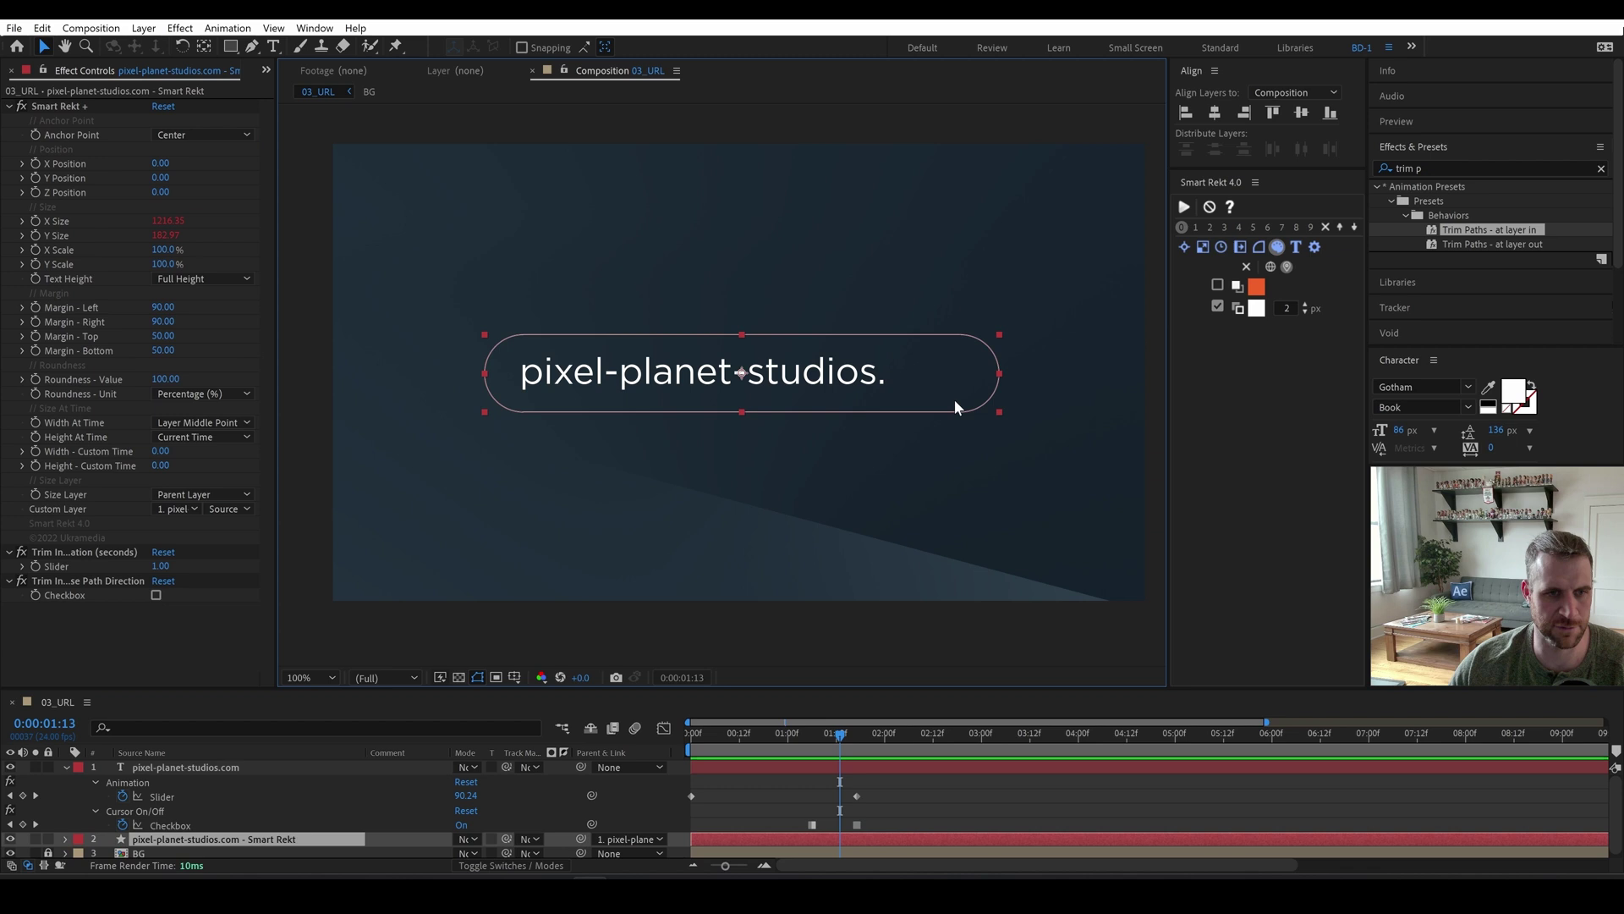
click(191, 437)
click(218, 473)
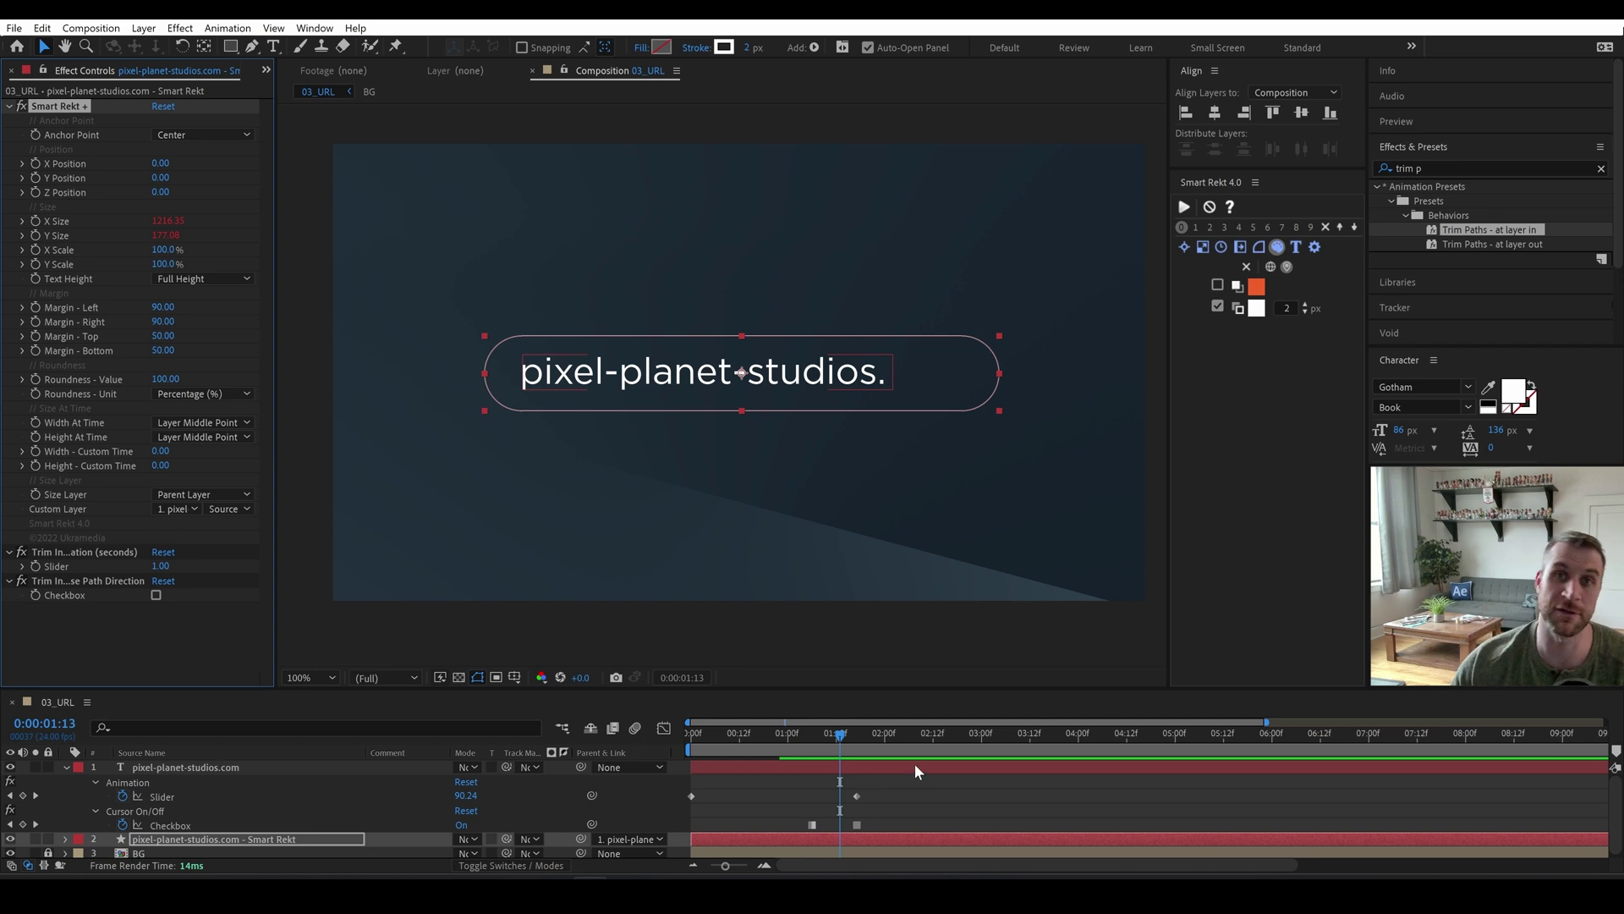
key(space)
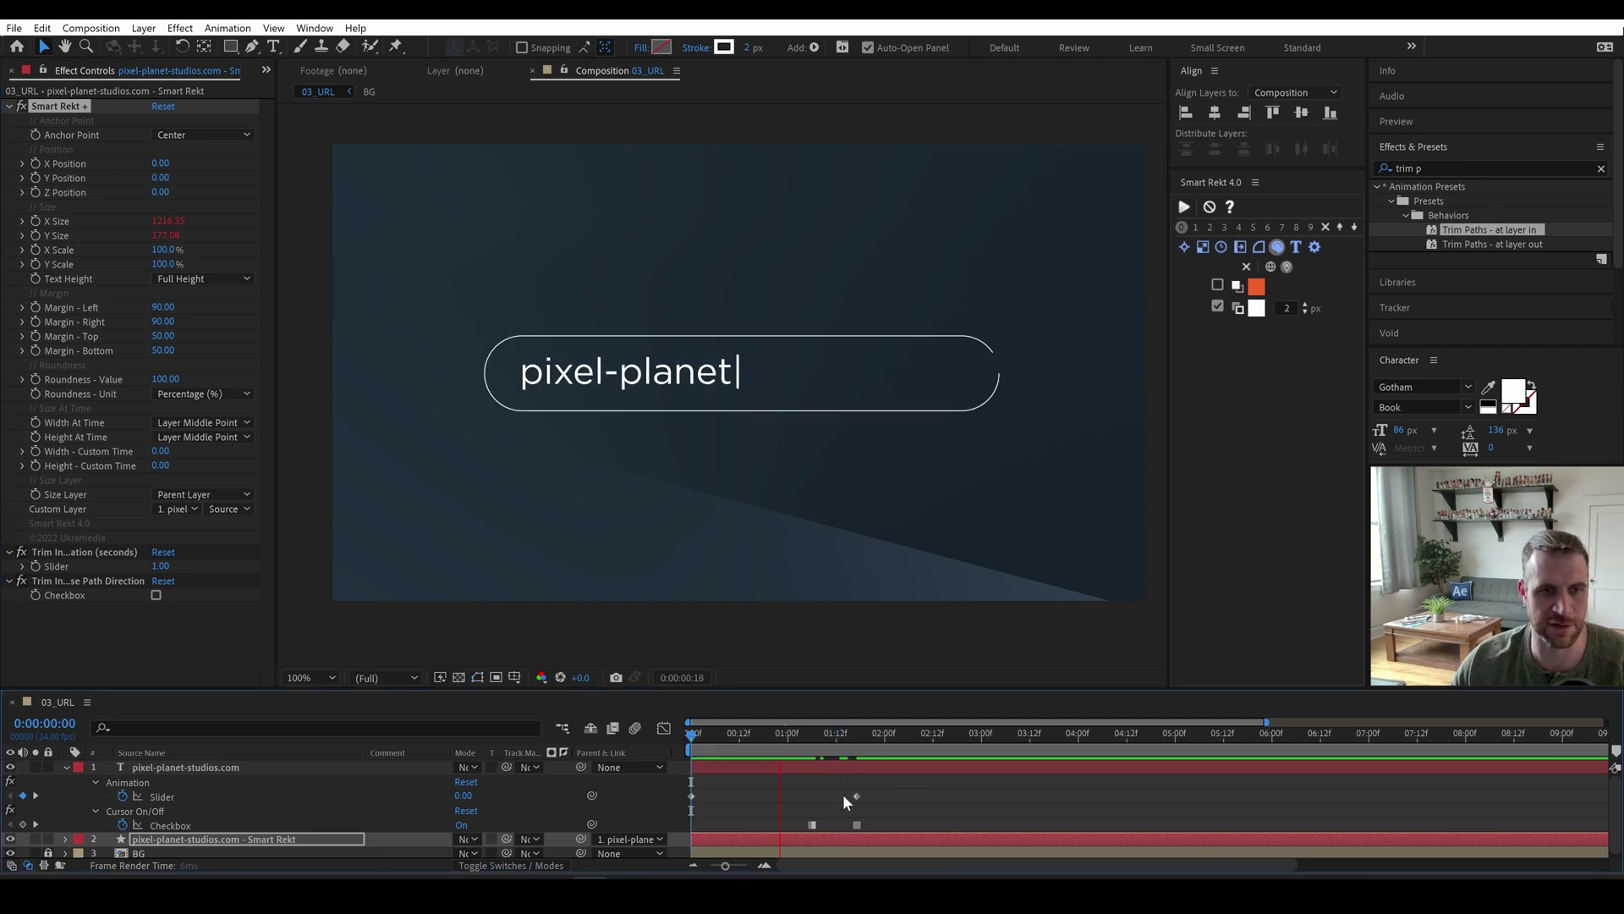
key(space)
key(space)
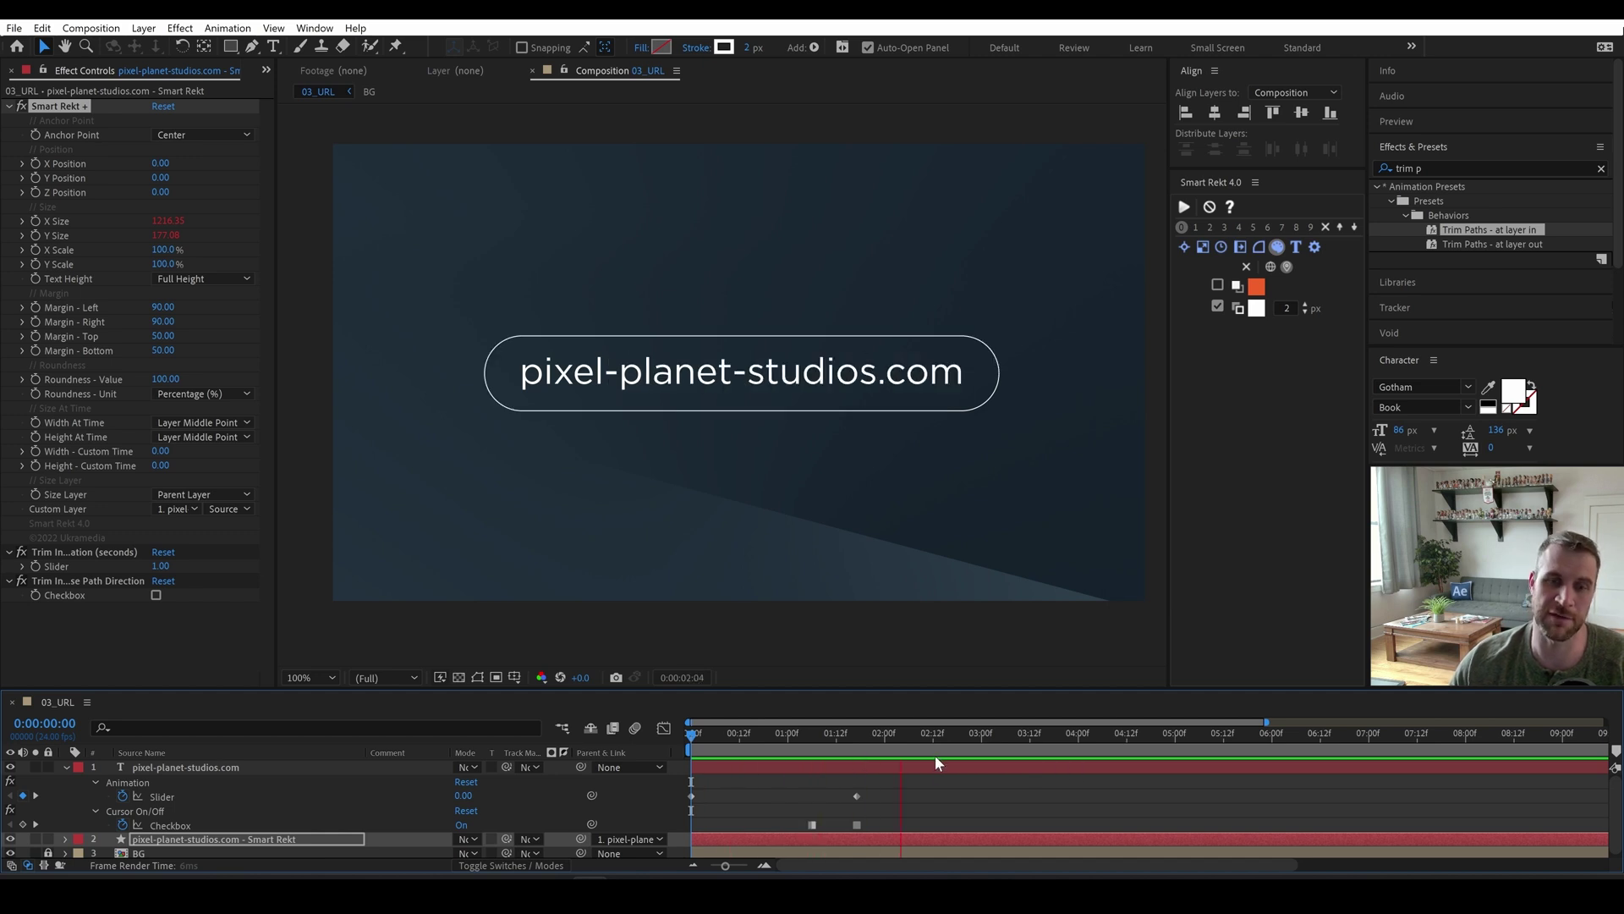
key(space)
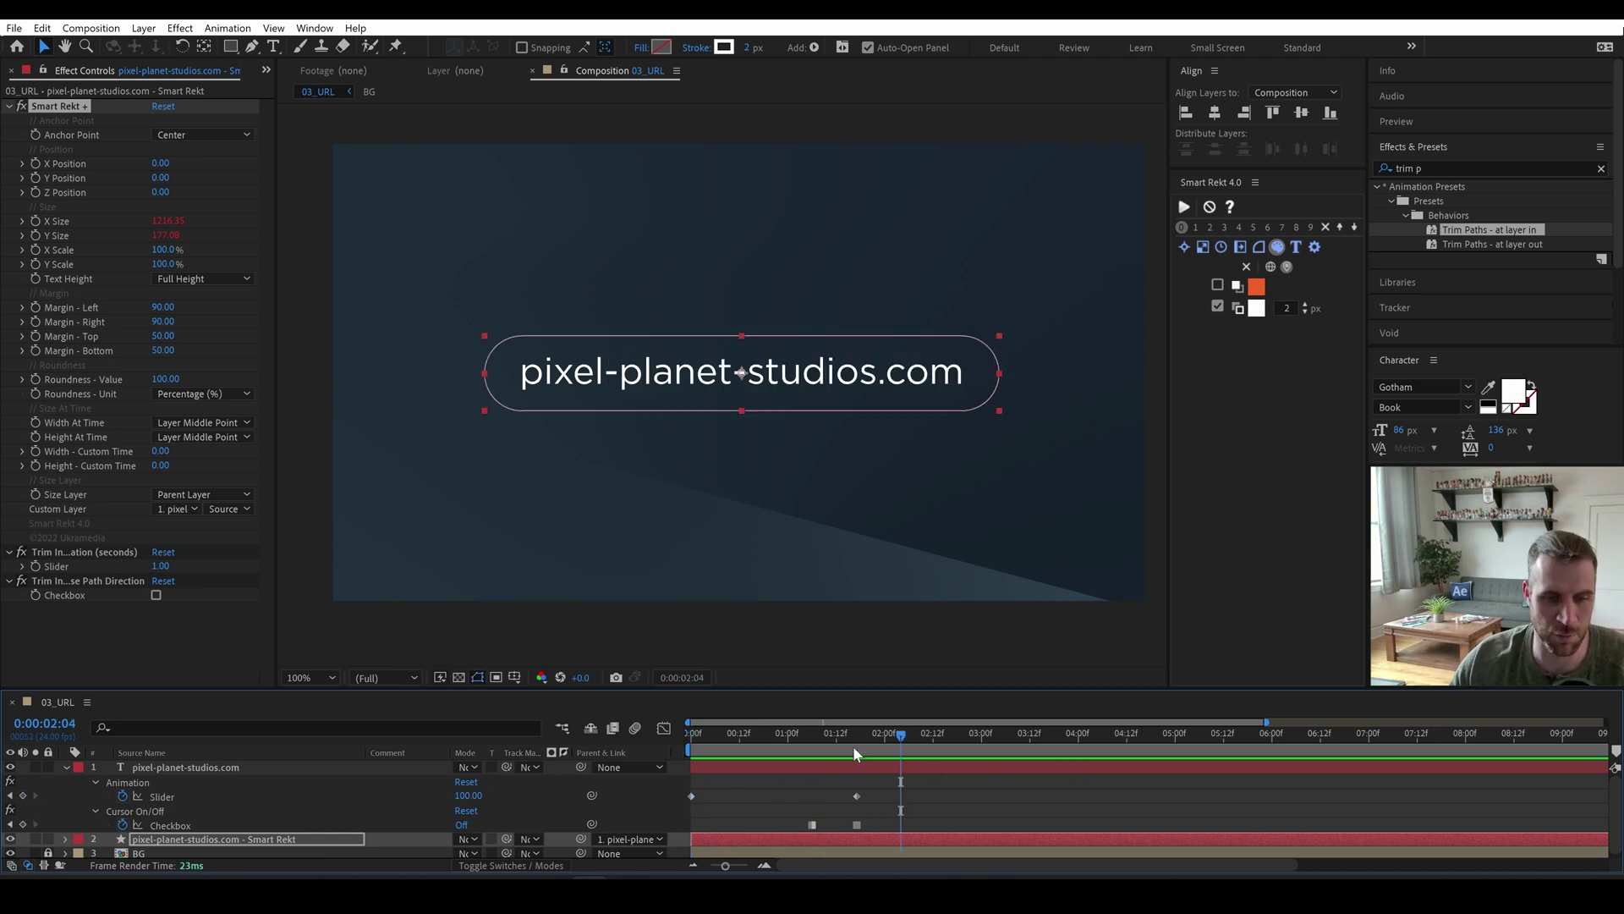
drag(853, 744, 929, 746)
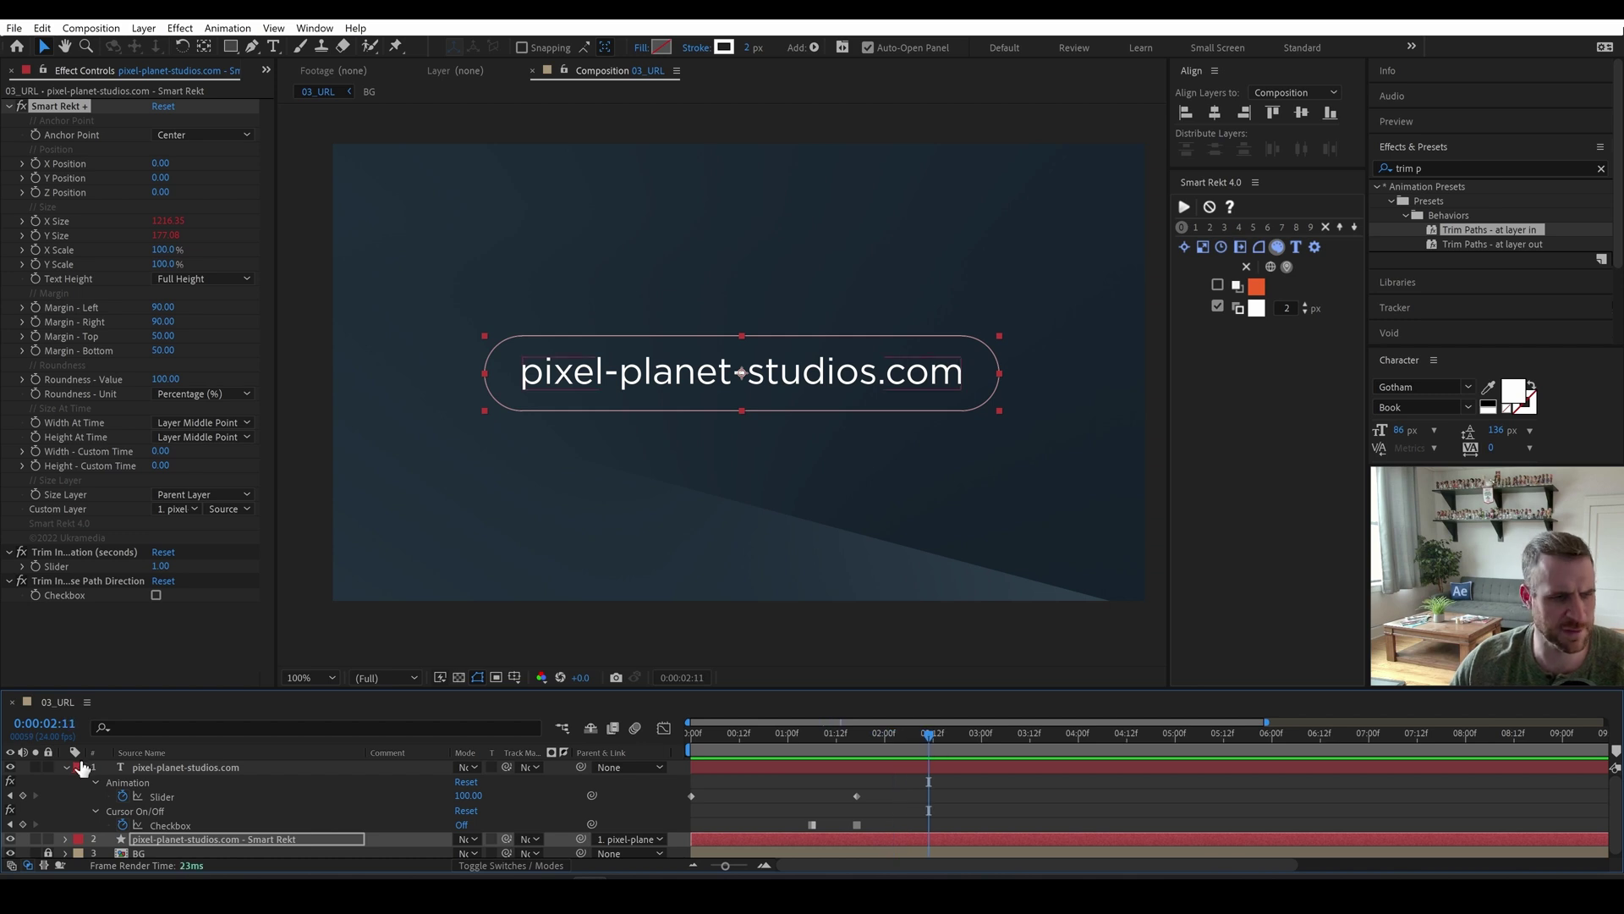
click(165, 764)
Reveal the URL text layer's Opacity keyframes and jump to the one at 6:09.
click(65, 767)
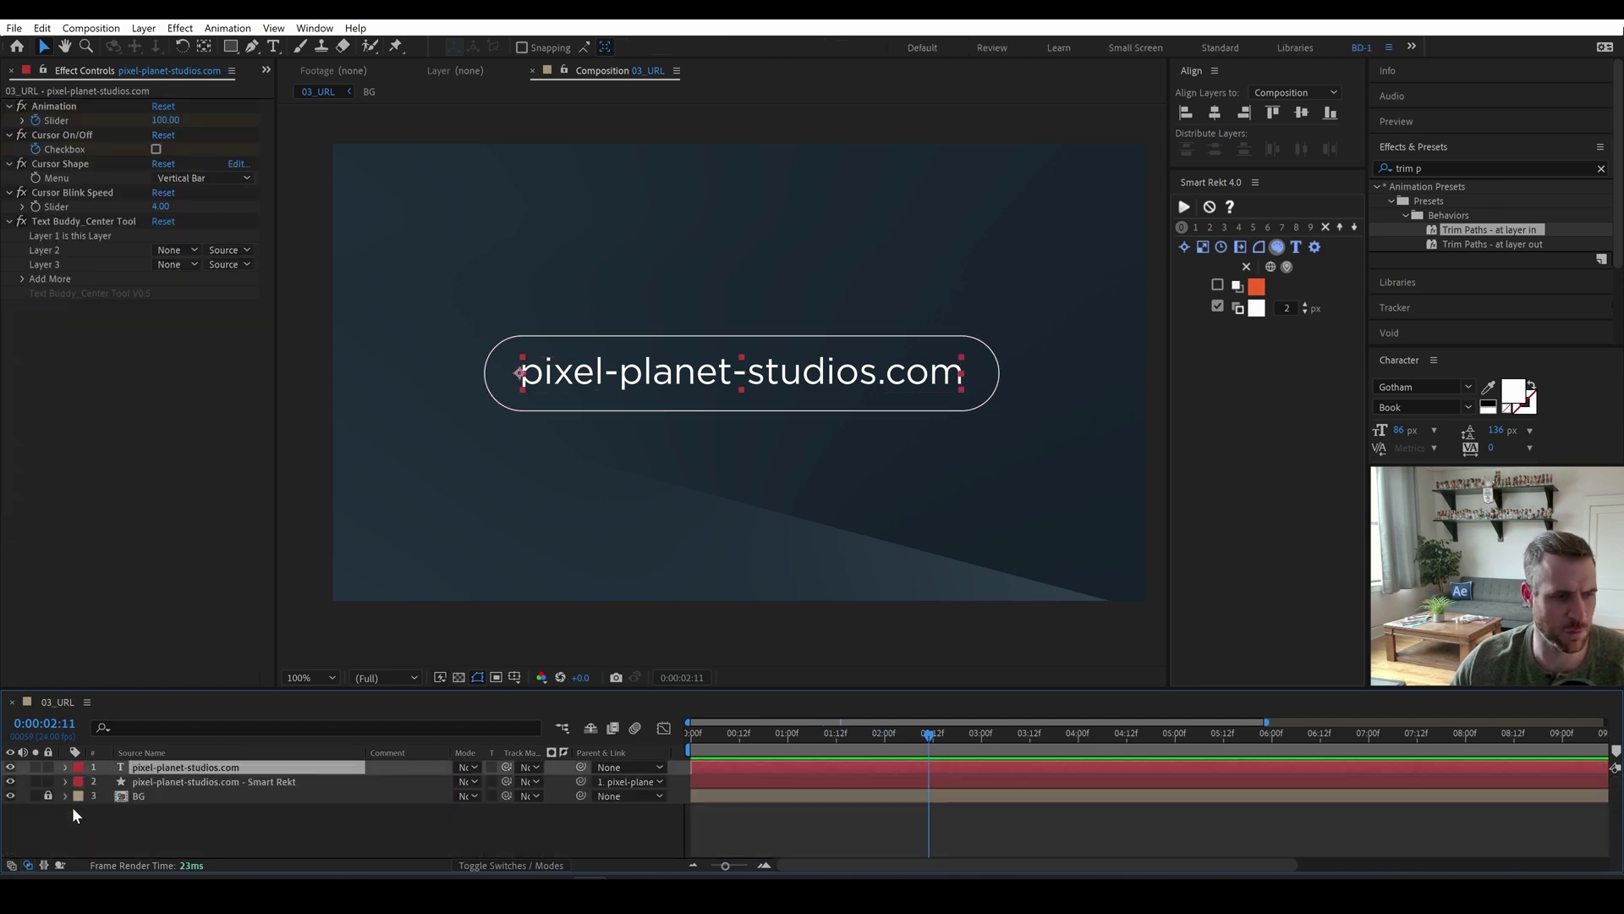
click(250, 780)
key(ctrl+z)
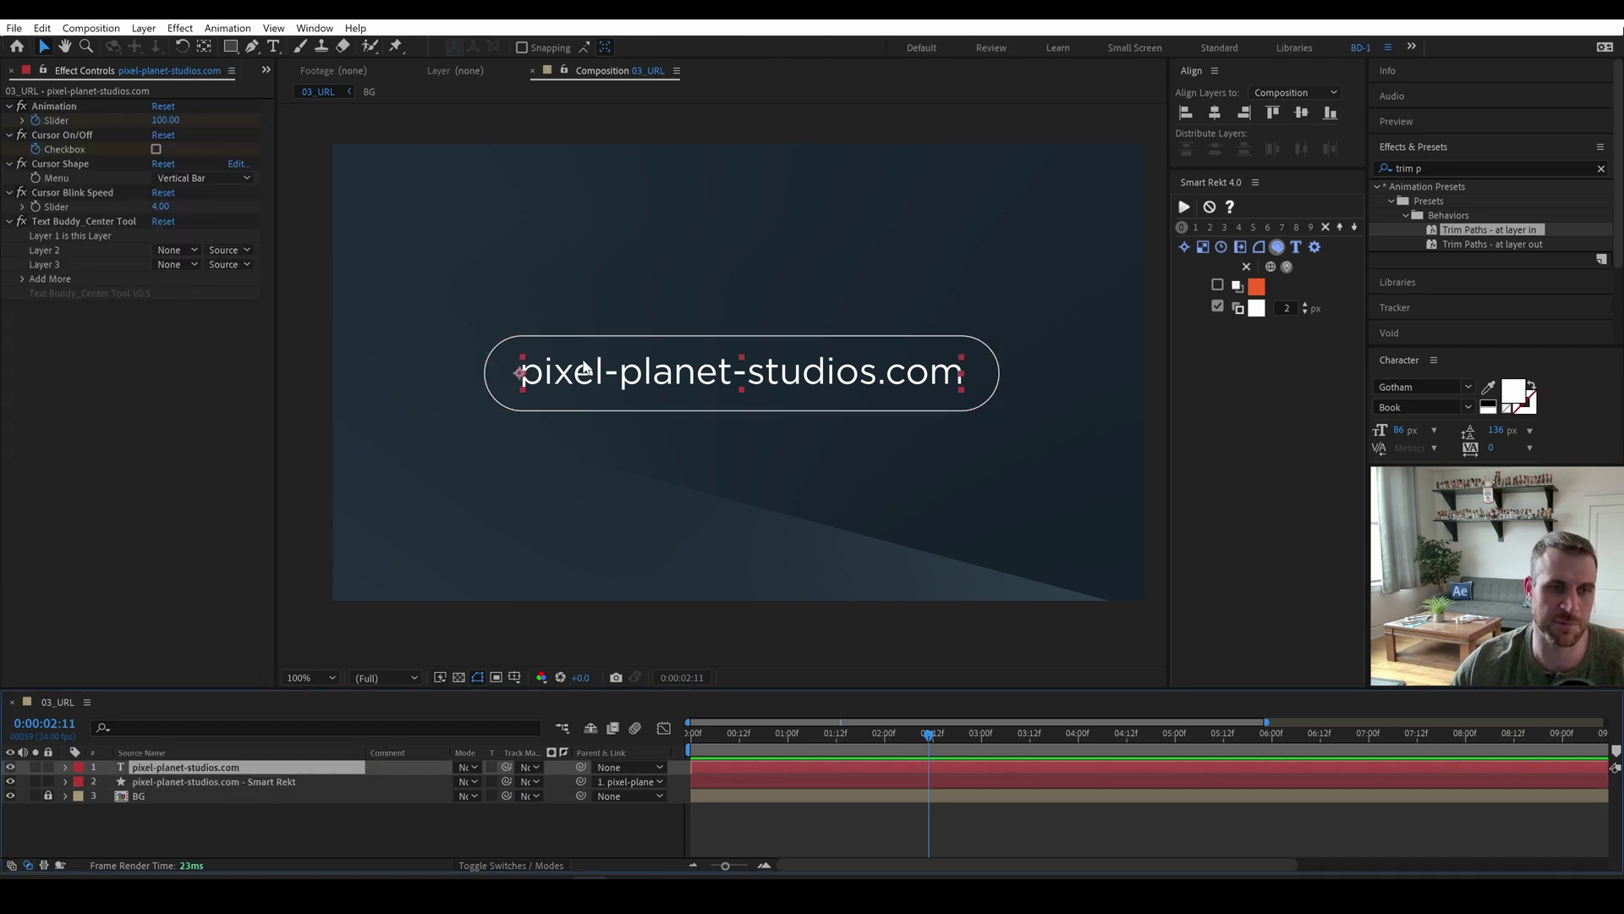
drag(704, 372, 704, 332)
key(t)
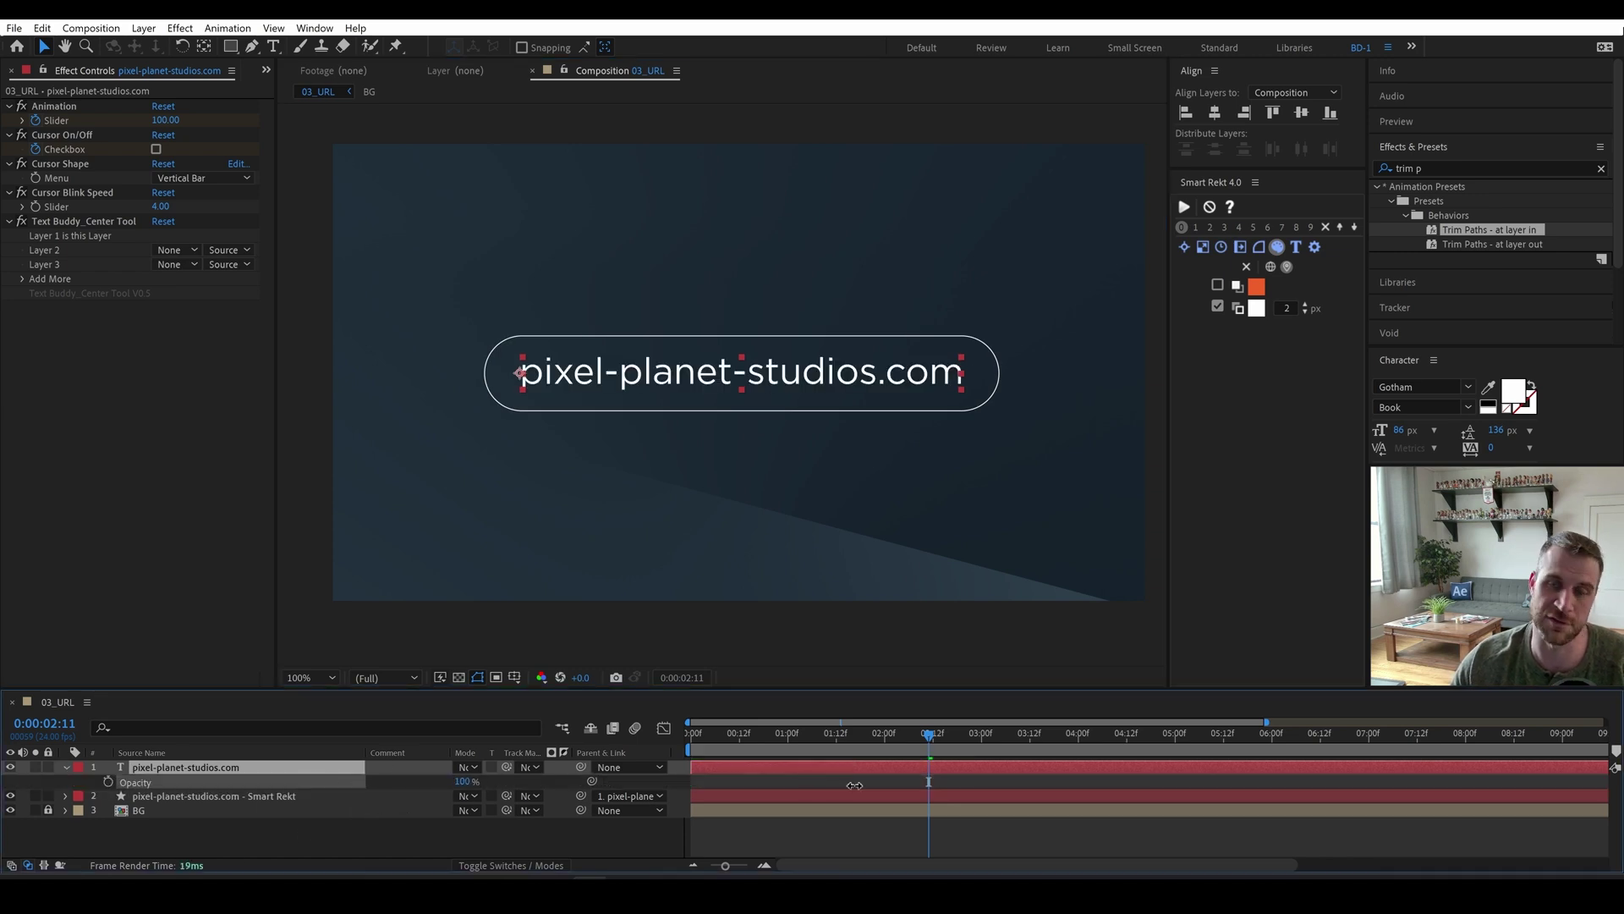
key(ctrl+z)
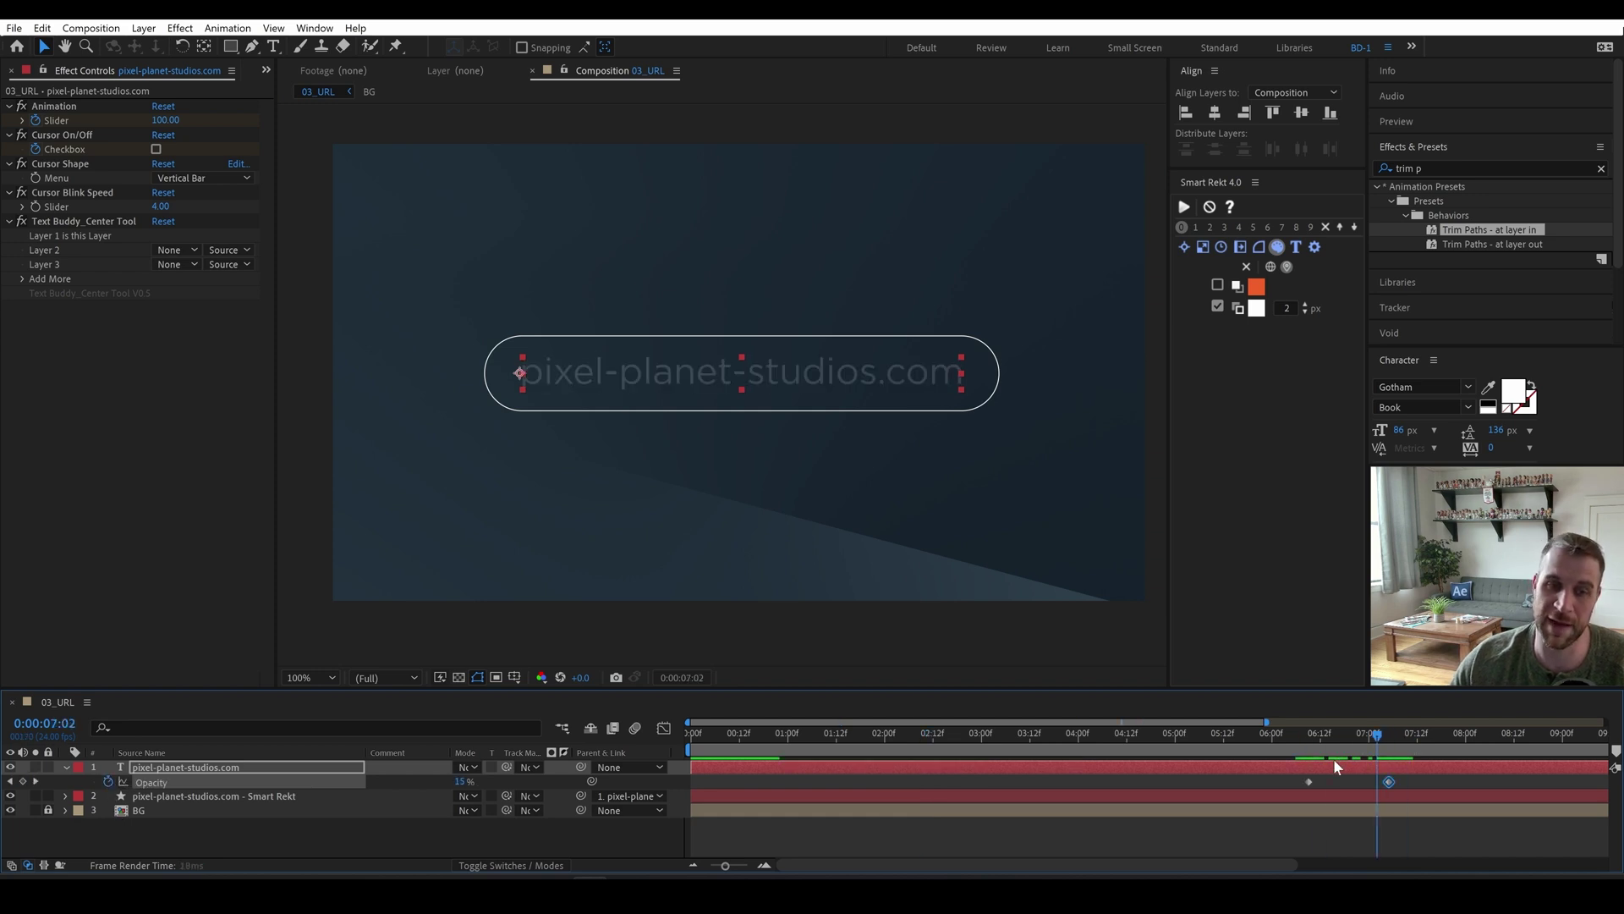
key(j)
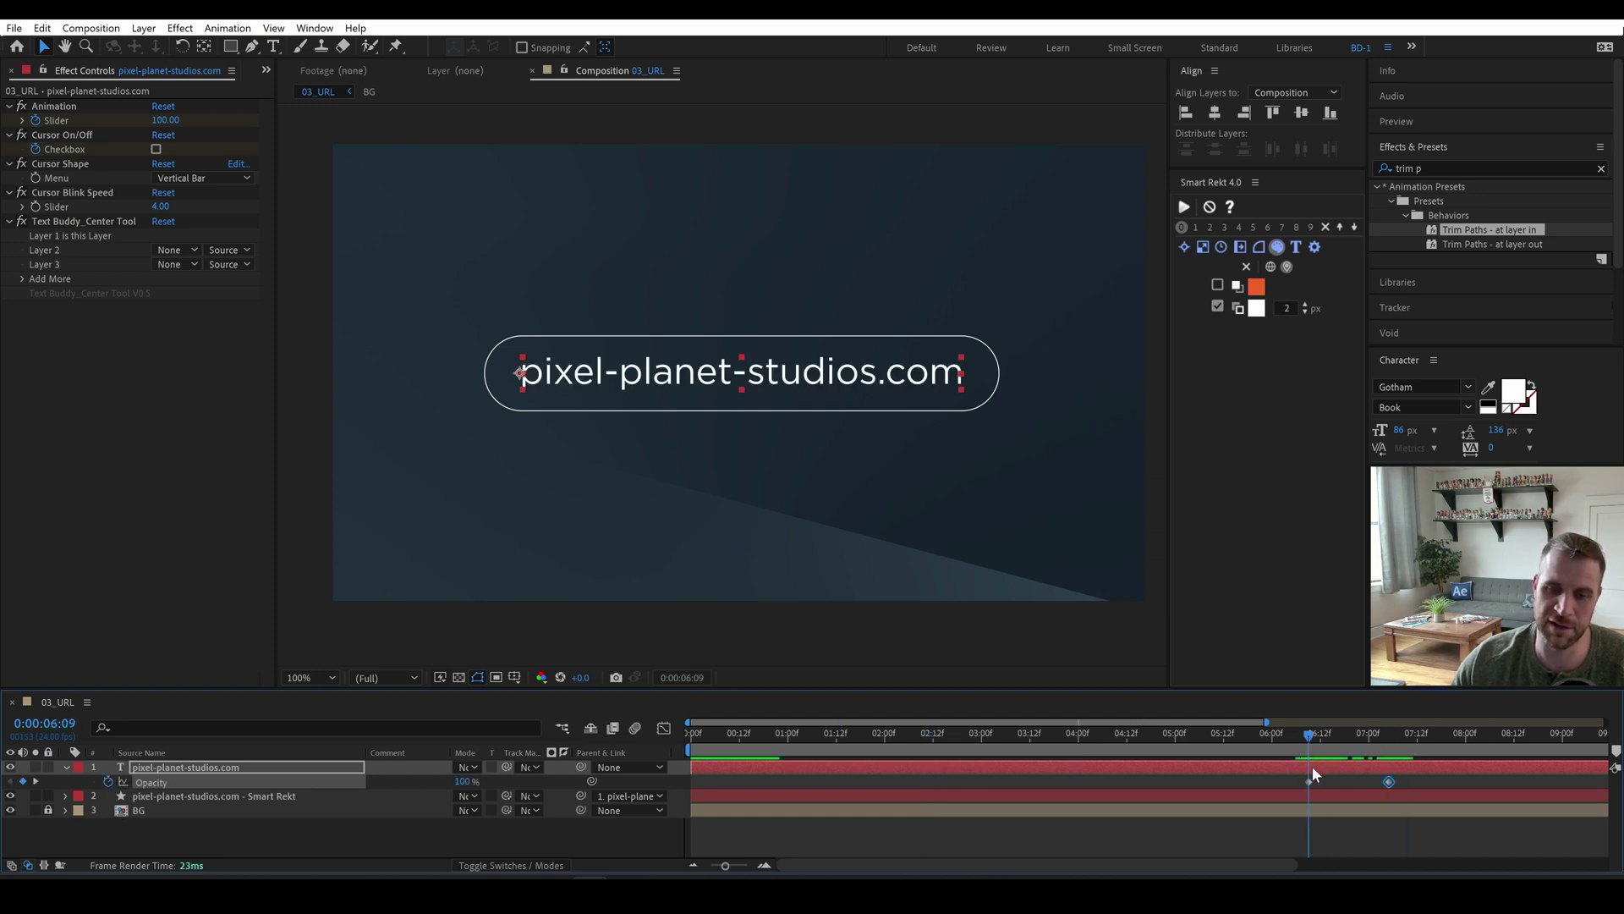
Apply Opacity Buddy to the Smart Rekt box layer and preview the fade-out.
click(264, 794)
key(ctrl+space)
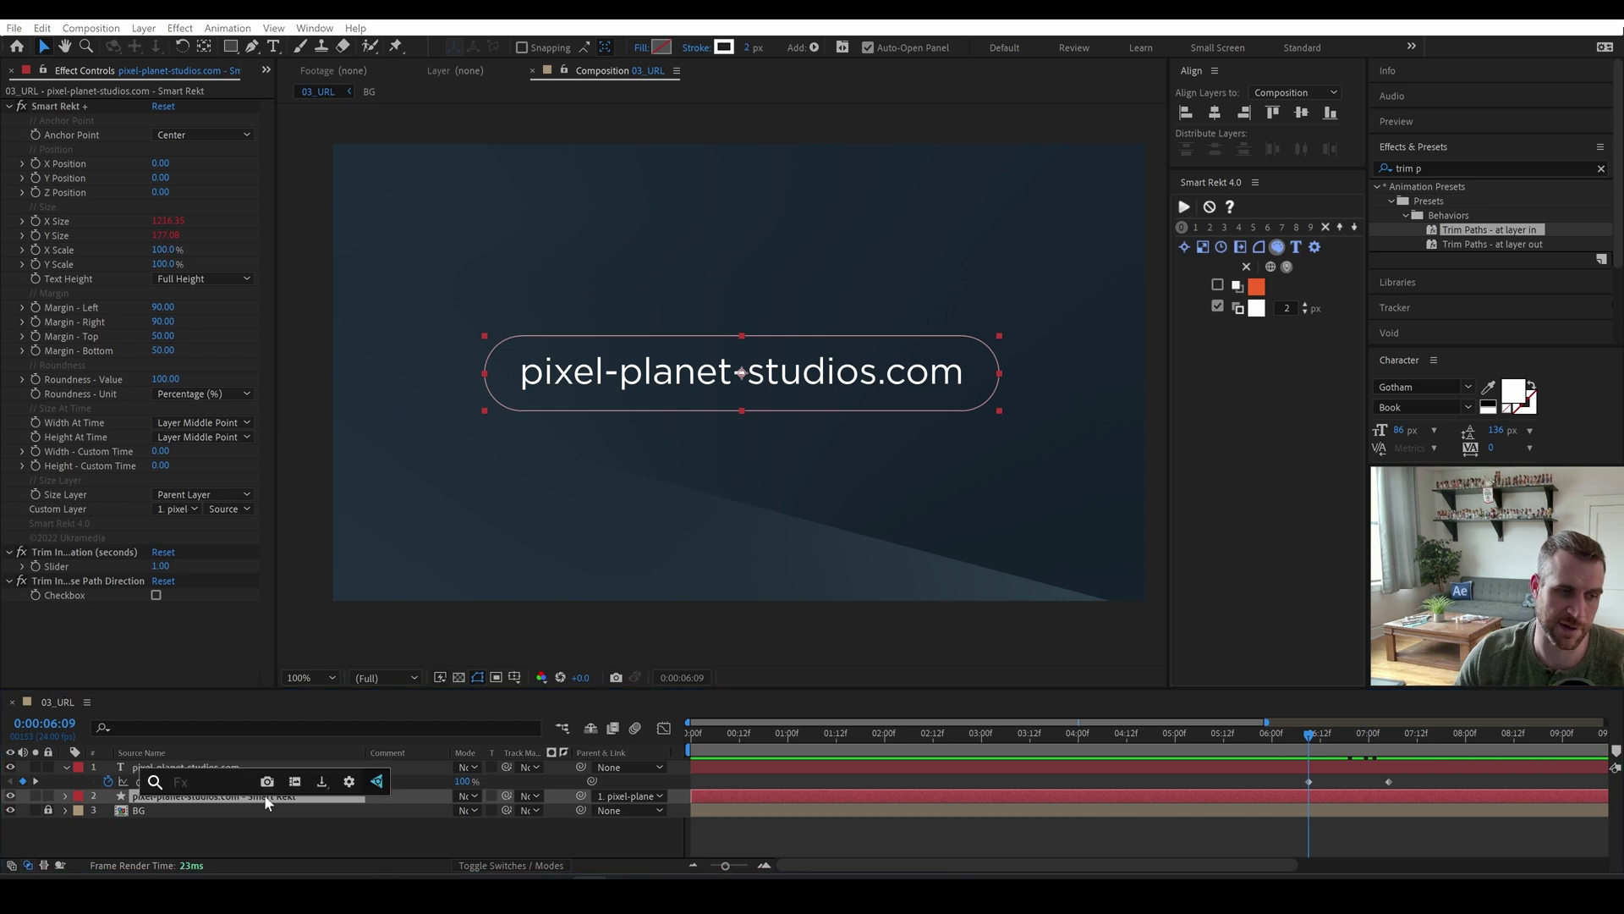
text(opacity budd)
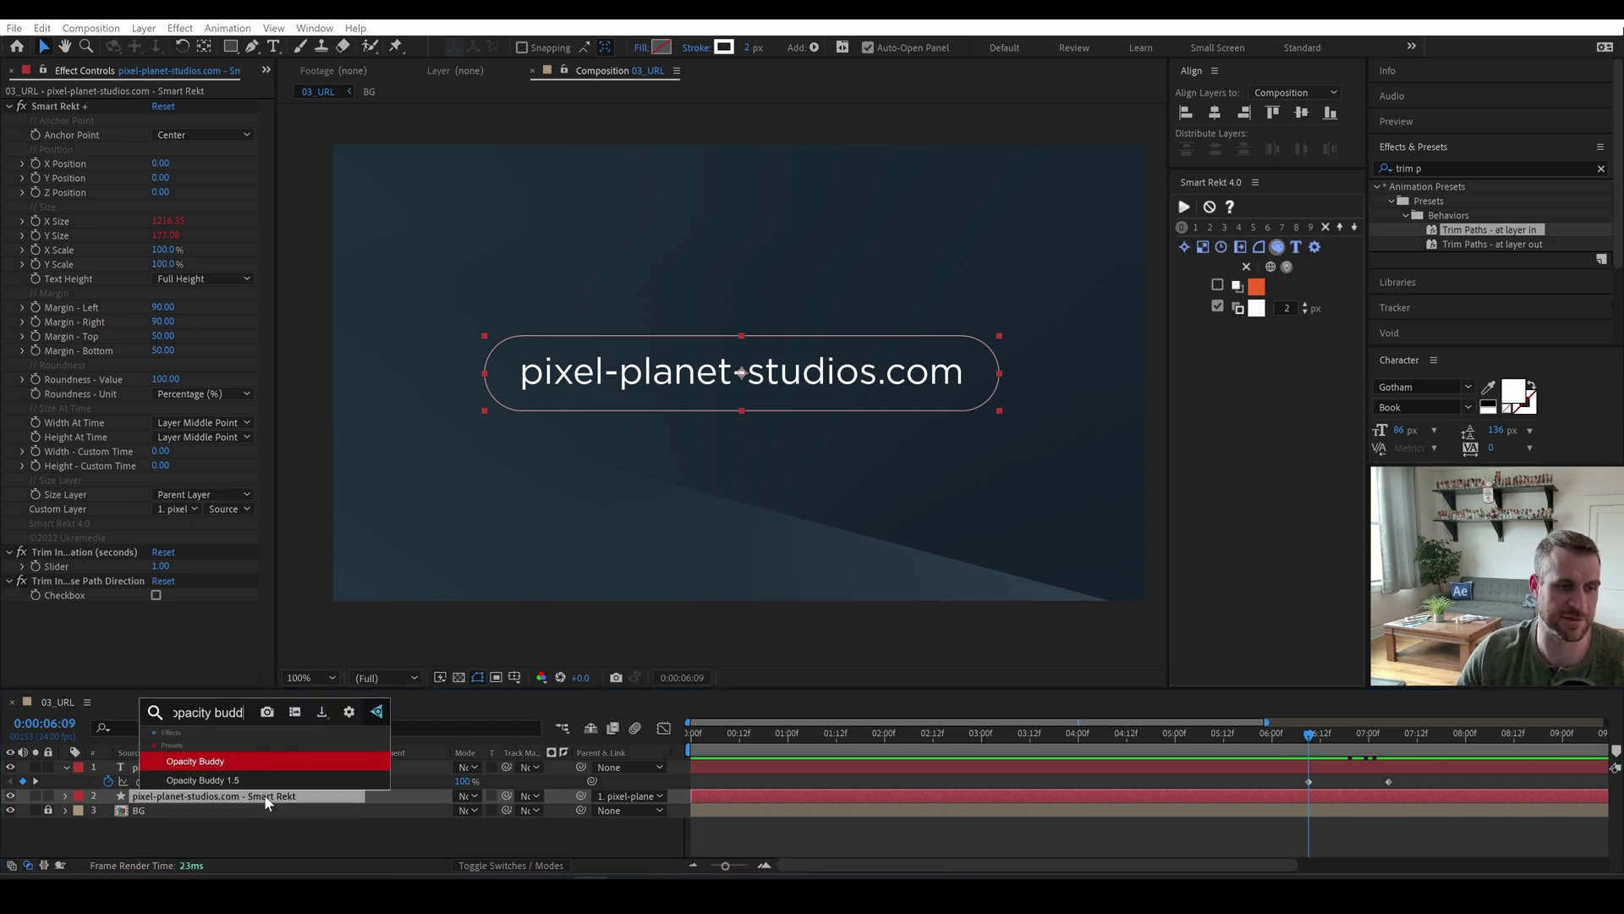
key(Return)
scroll(63, 618, down, 1)
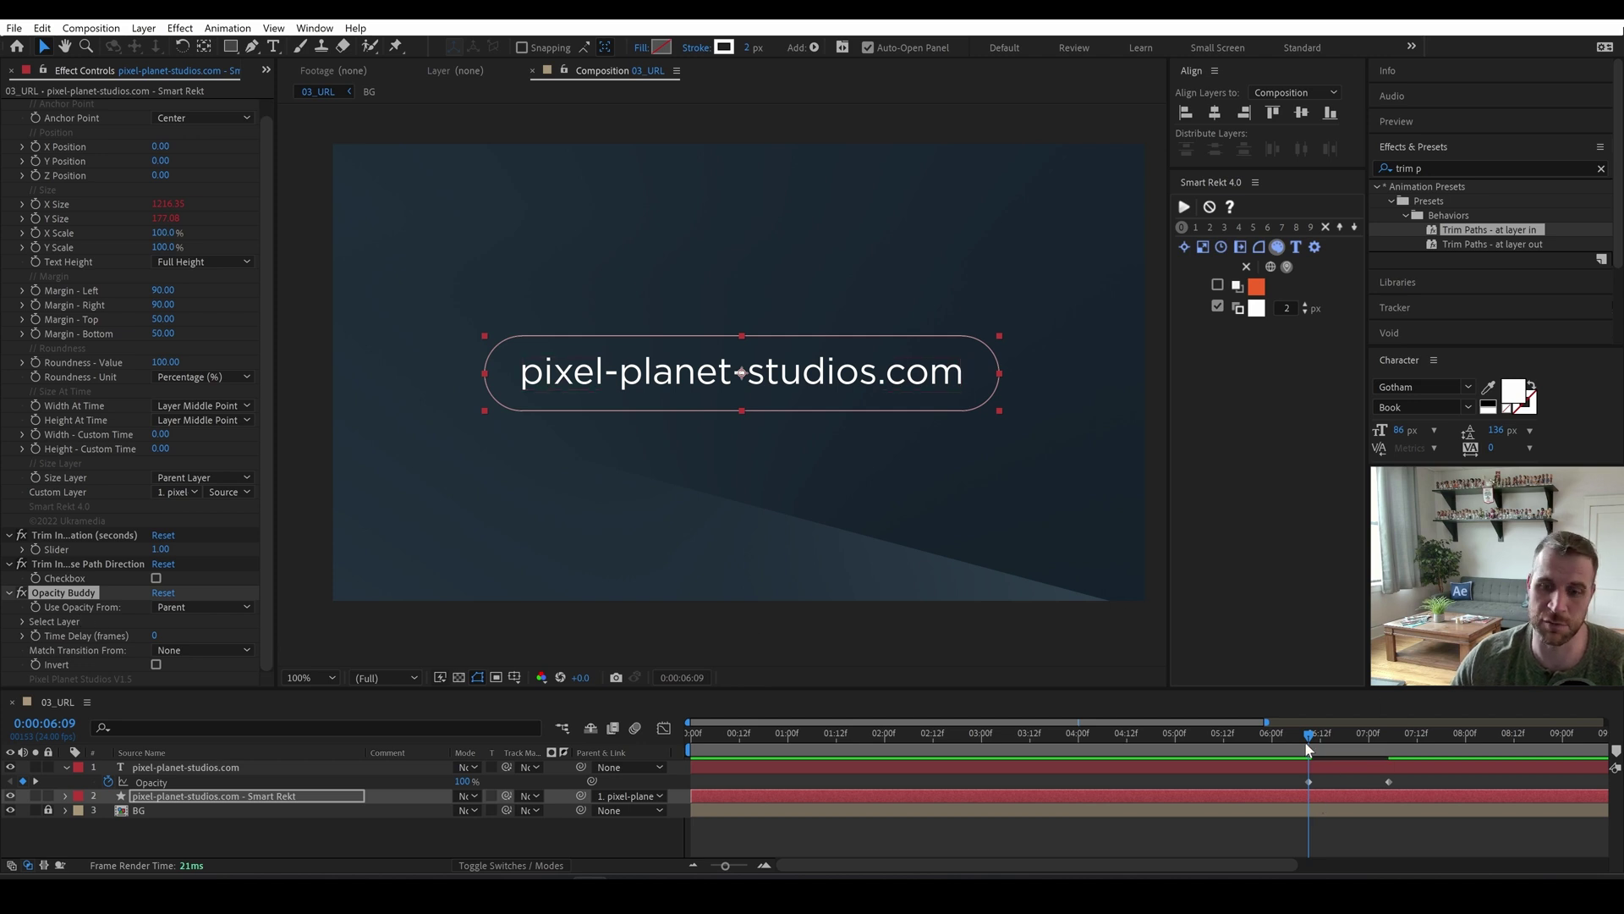
mouse_move(1311, 738)
mouse_down()
mouse_move(1369, 745)
mouse_move(1269, 743)
mouse_move(1335, 743)
mouse_up()
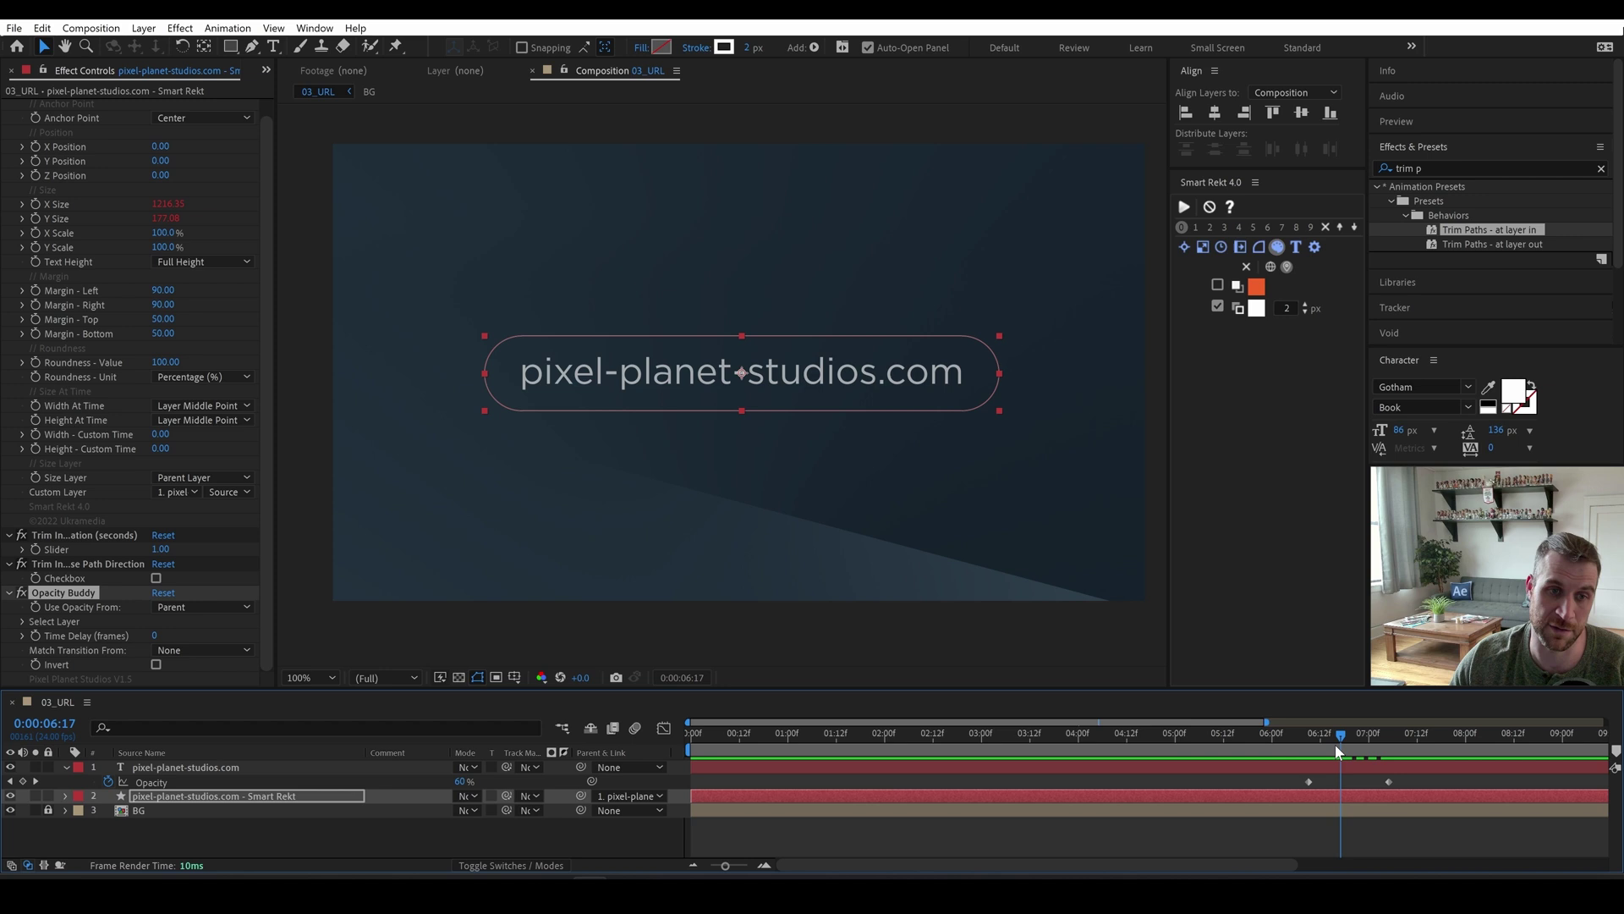
Test a 10-frame Time Delay, reset Opacity Buddy, and trim both layers to end at 7:05.
click(156, 635)
text(10)
key(Return)
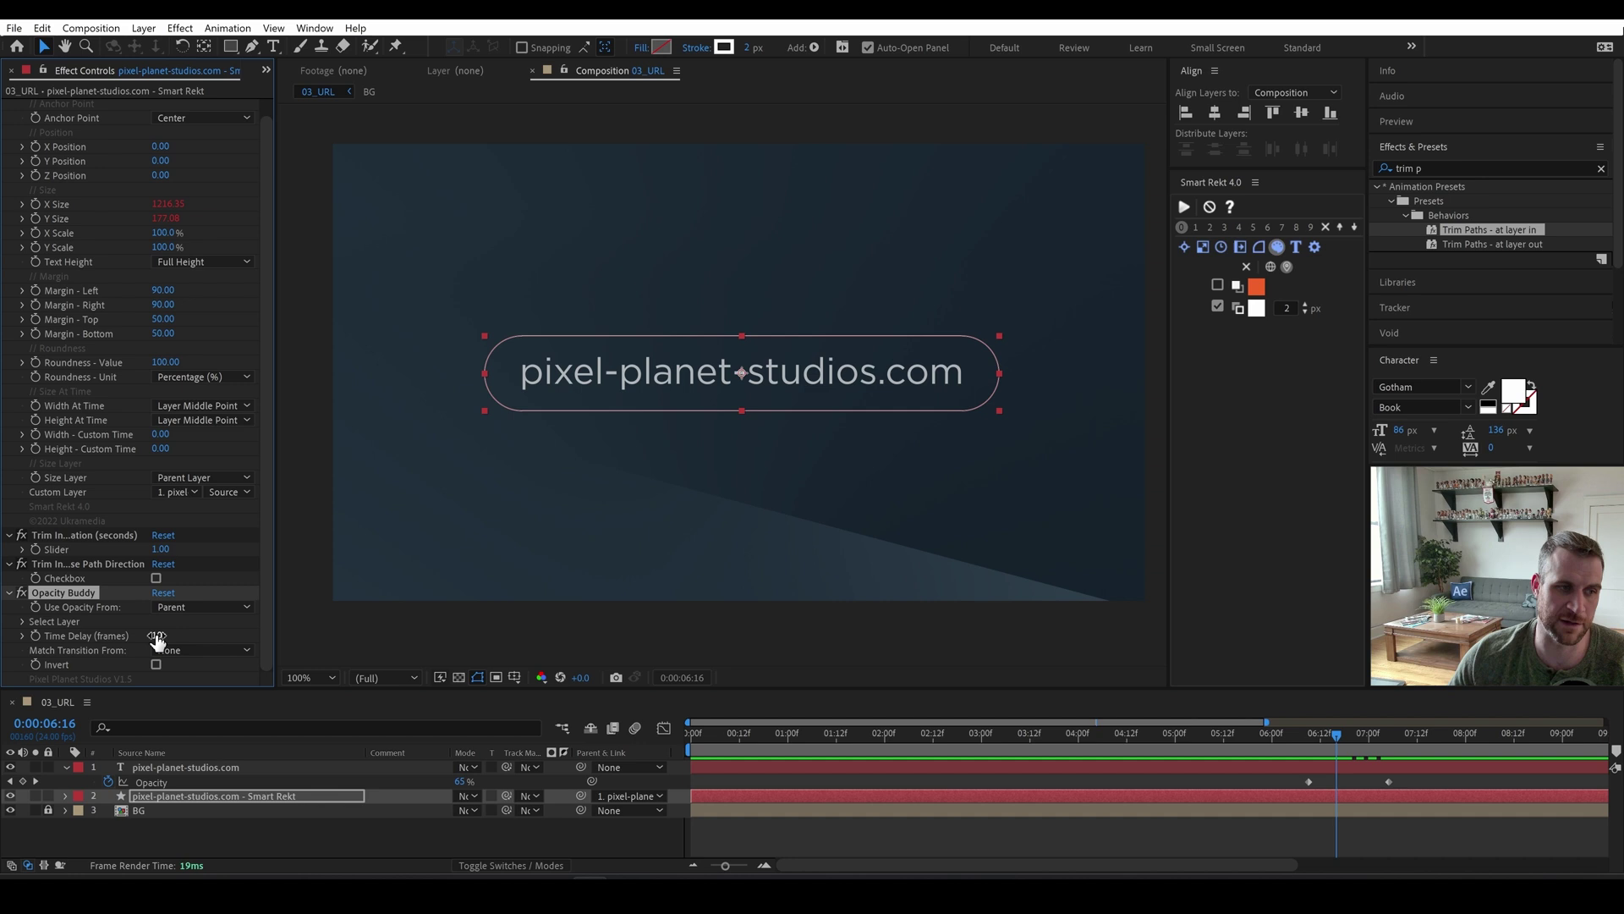
drag(1294, 748, 1365, 746)
click(1313, 833)
click(163, 592)
click(1386, 764)
key(alt+])
In 3 Lines, select the title, generate a Smart Rekt box around it, then delete that box.
click(1180, 749)
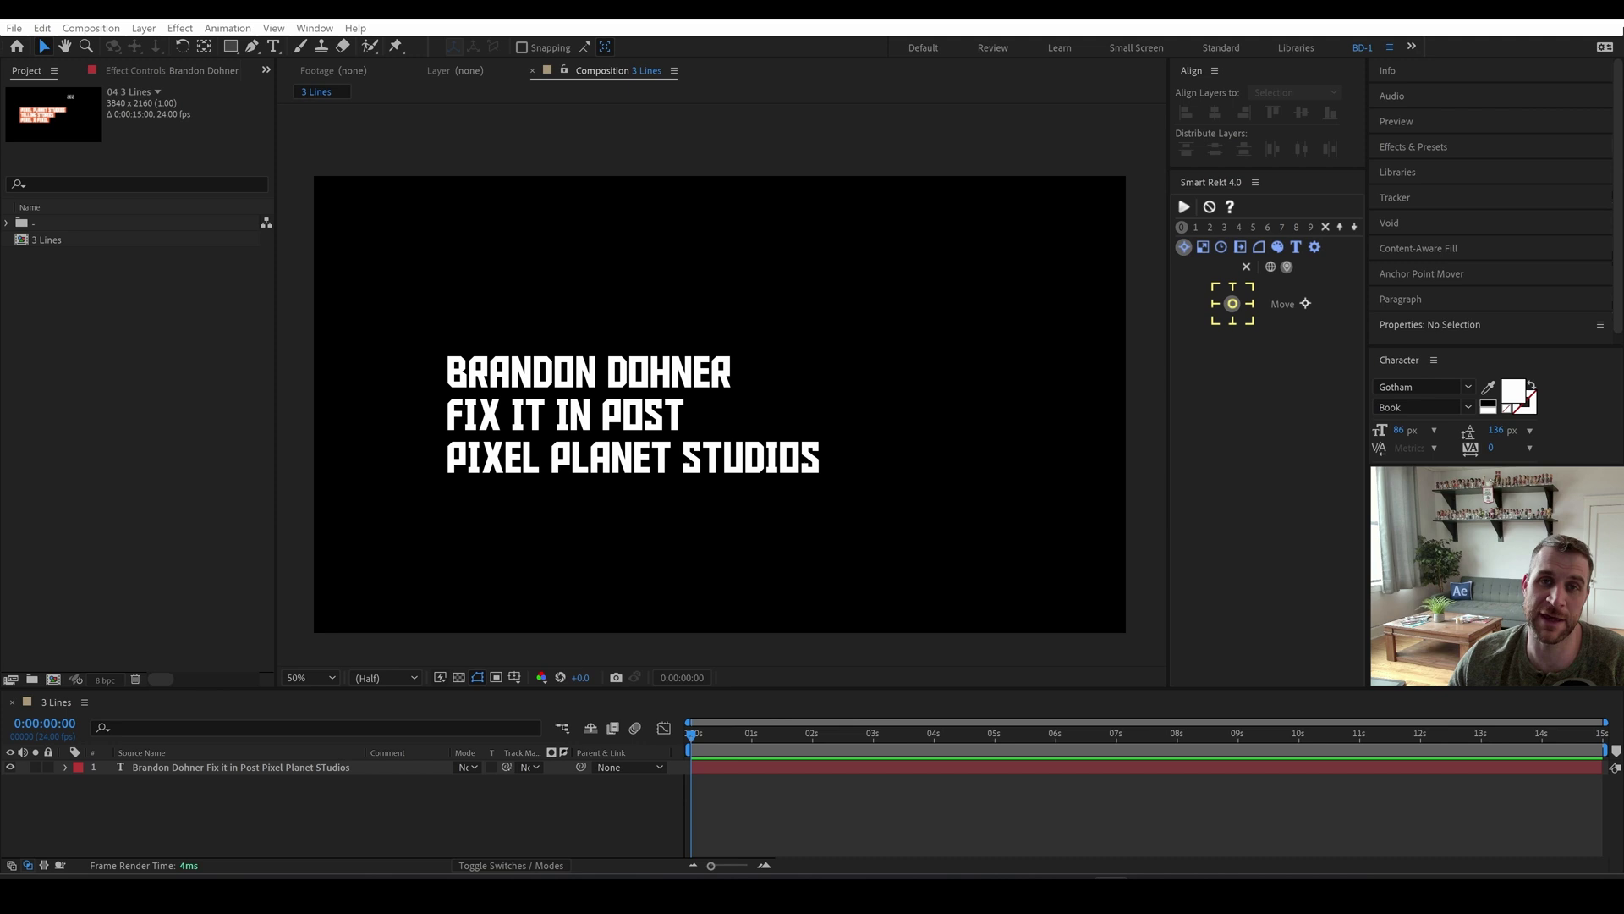
drag(819, 461, 454, 357)
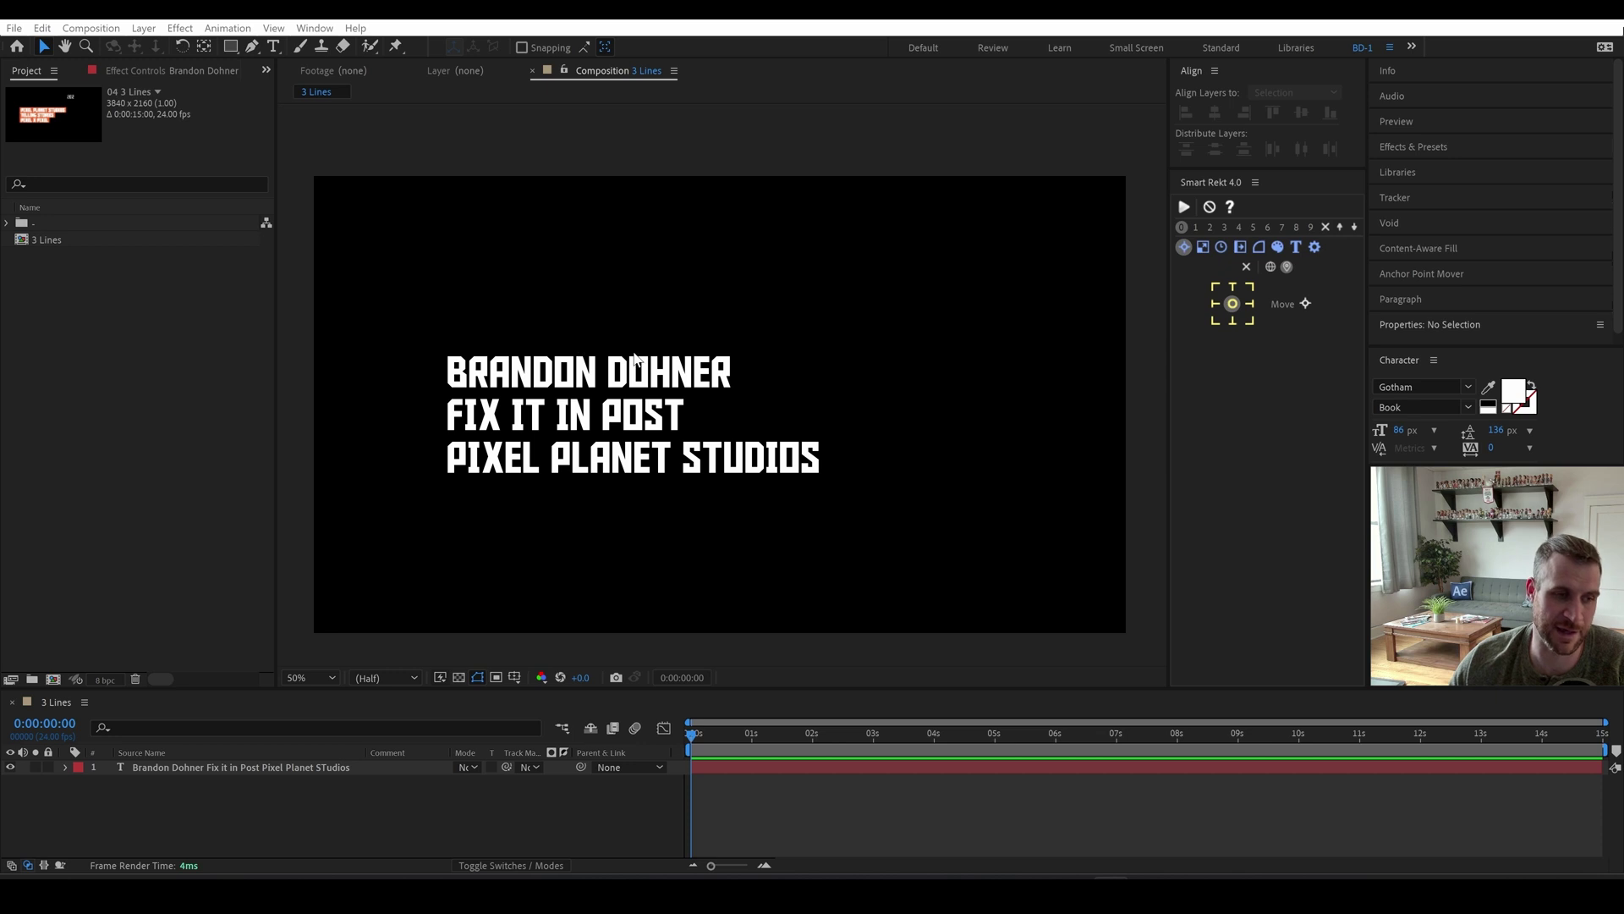
drag(820, 357, 667, 397)
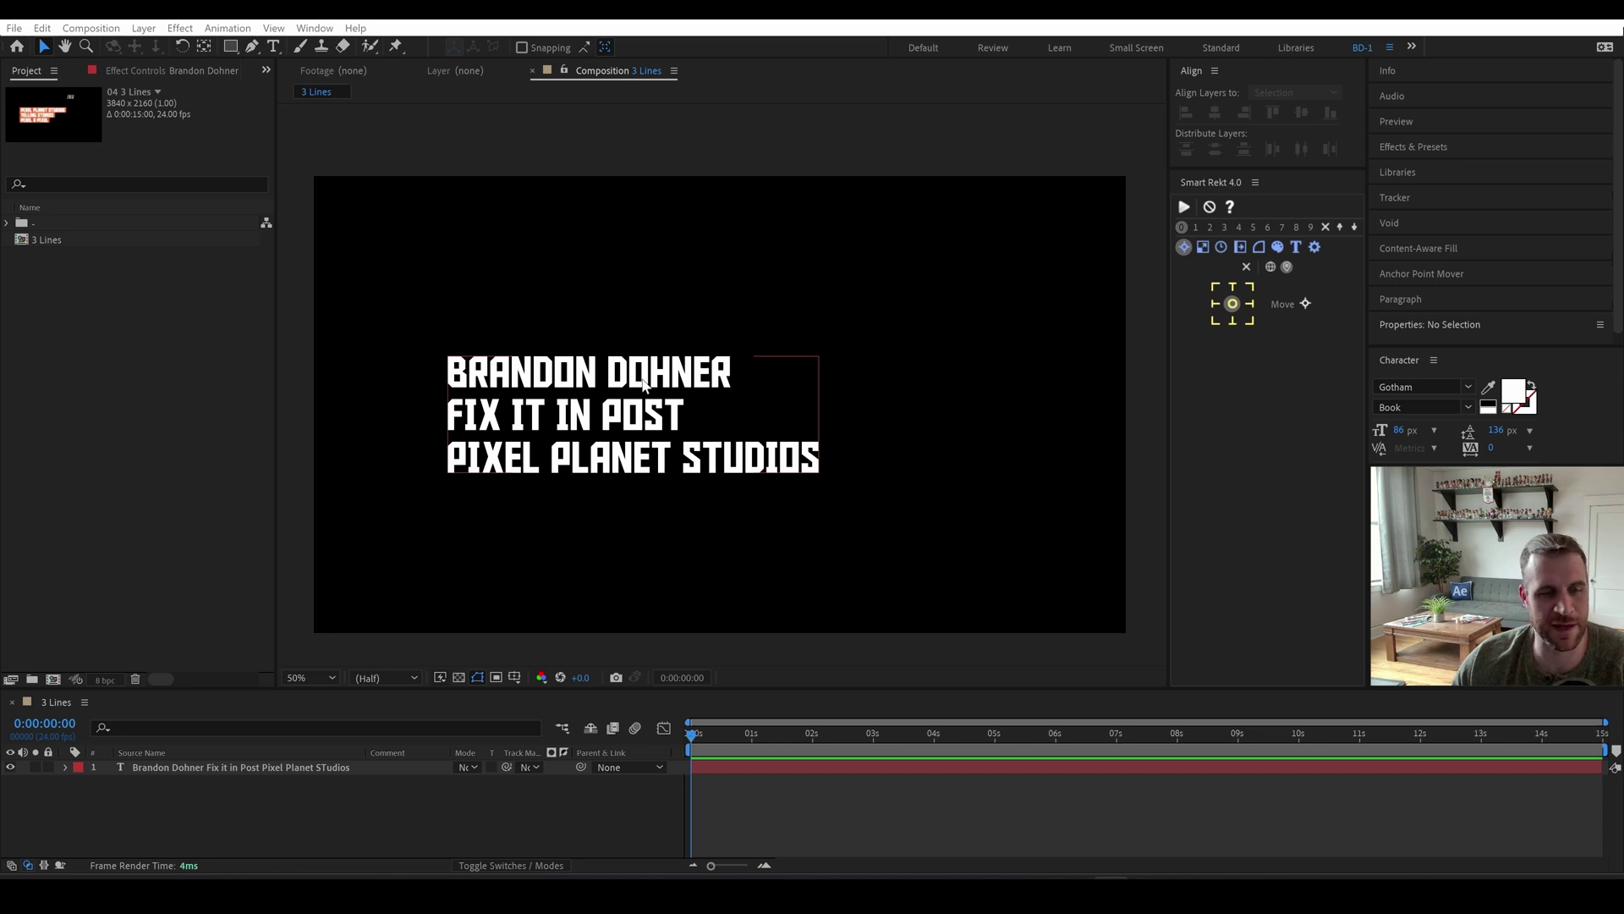
drag(645, 384, 451, 349)
drag(819, 357, 755, 413)
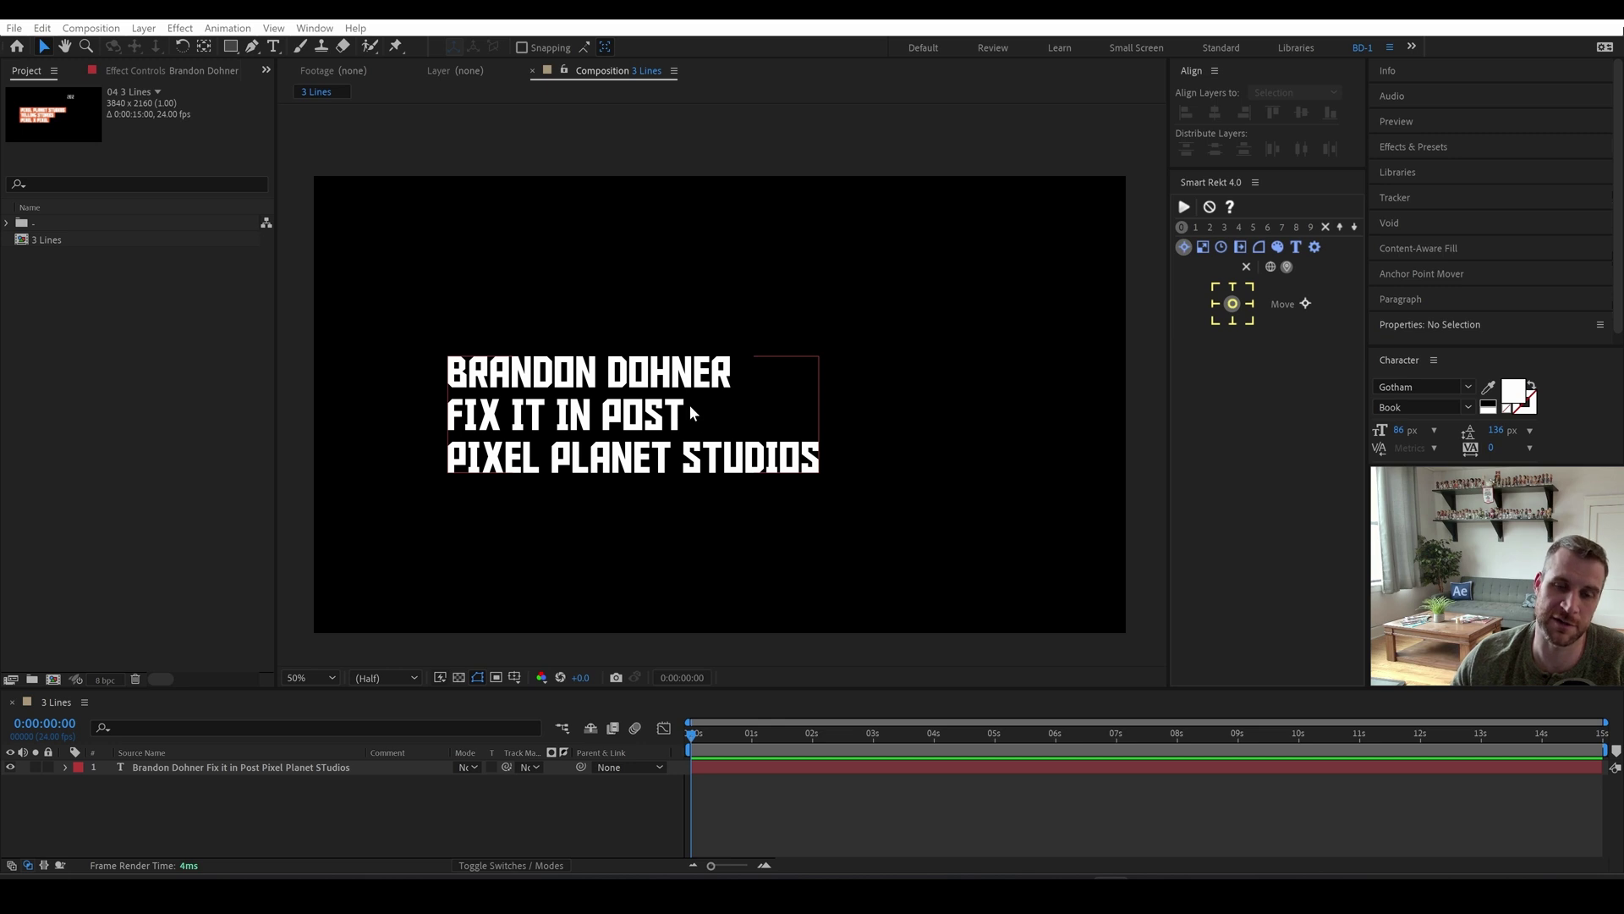
drag(667, 420, 665, 425)
click(1184, 206)
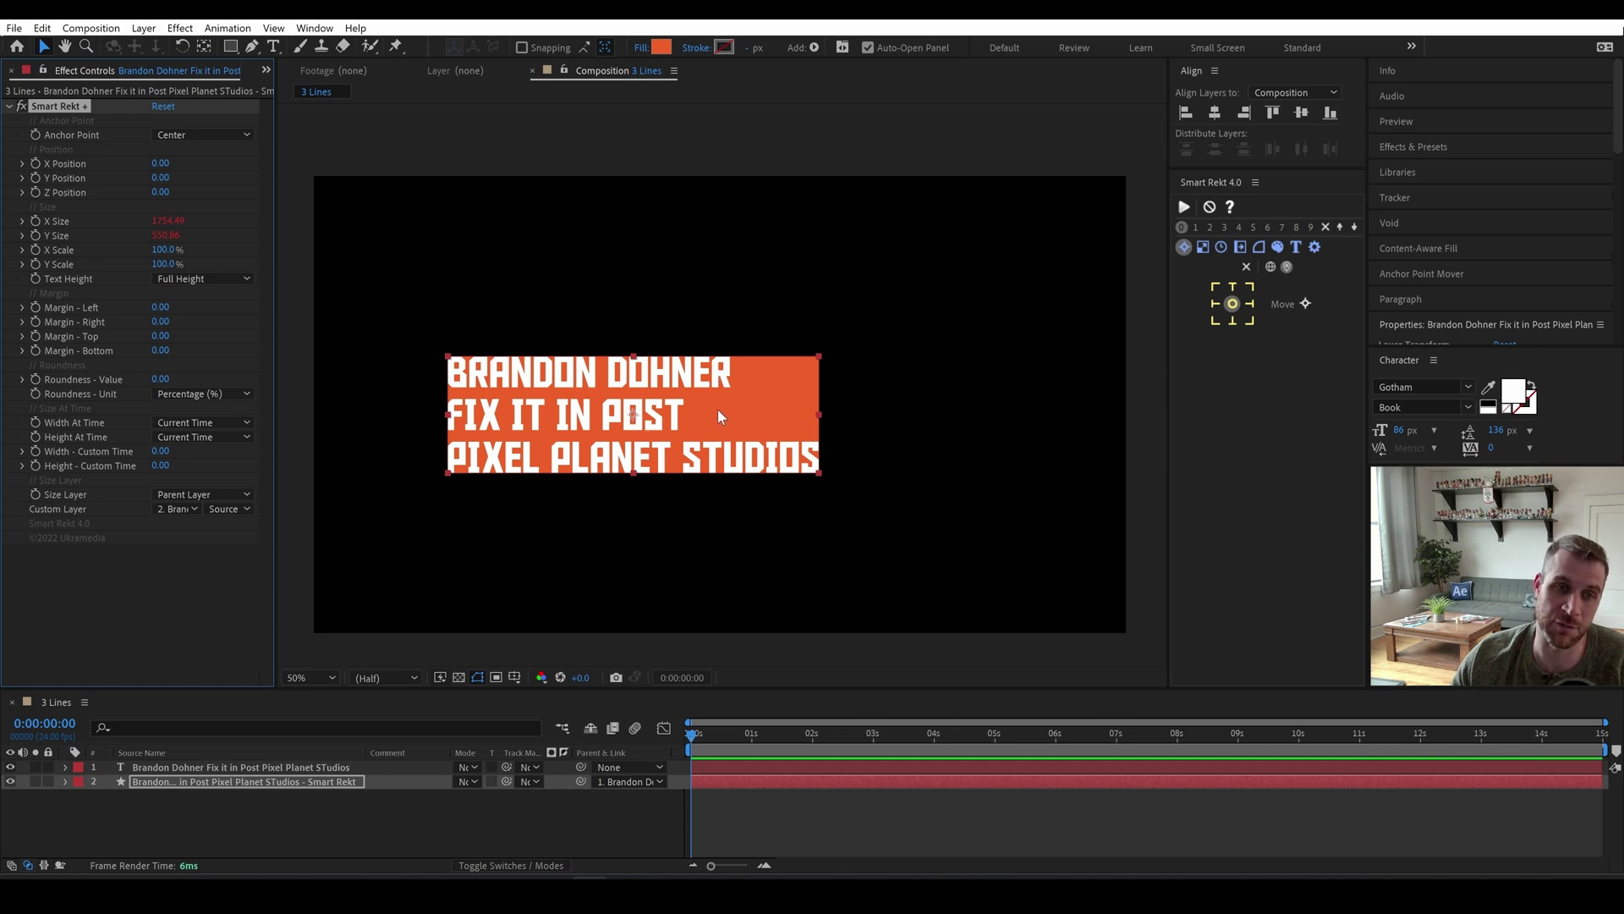
key(Delete)
click(981, 329)
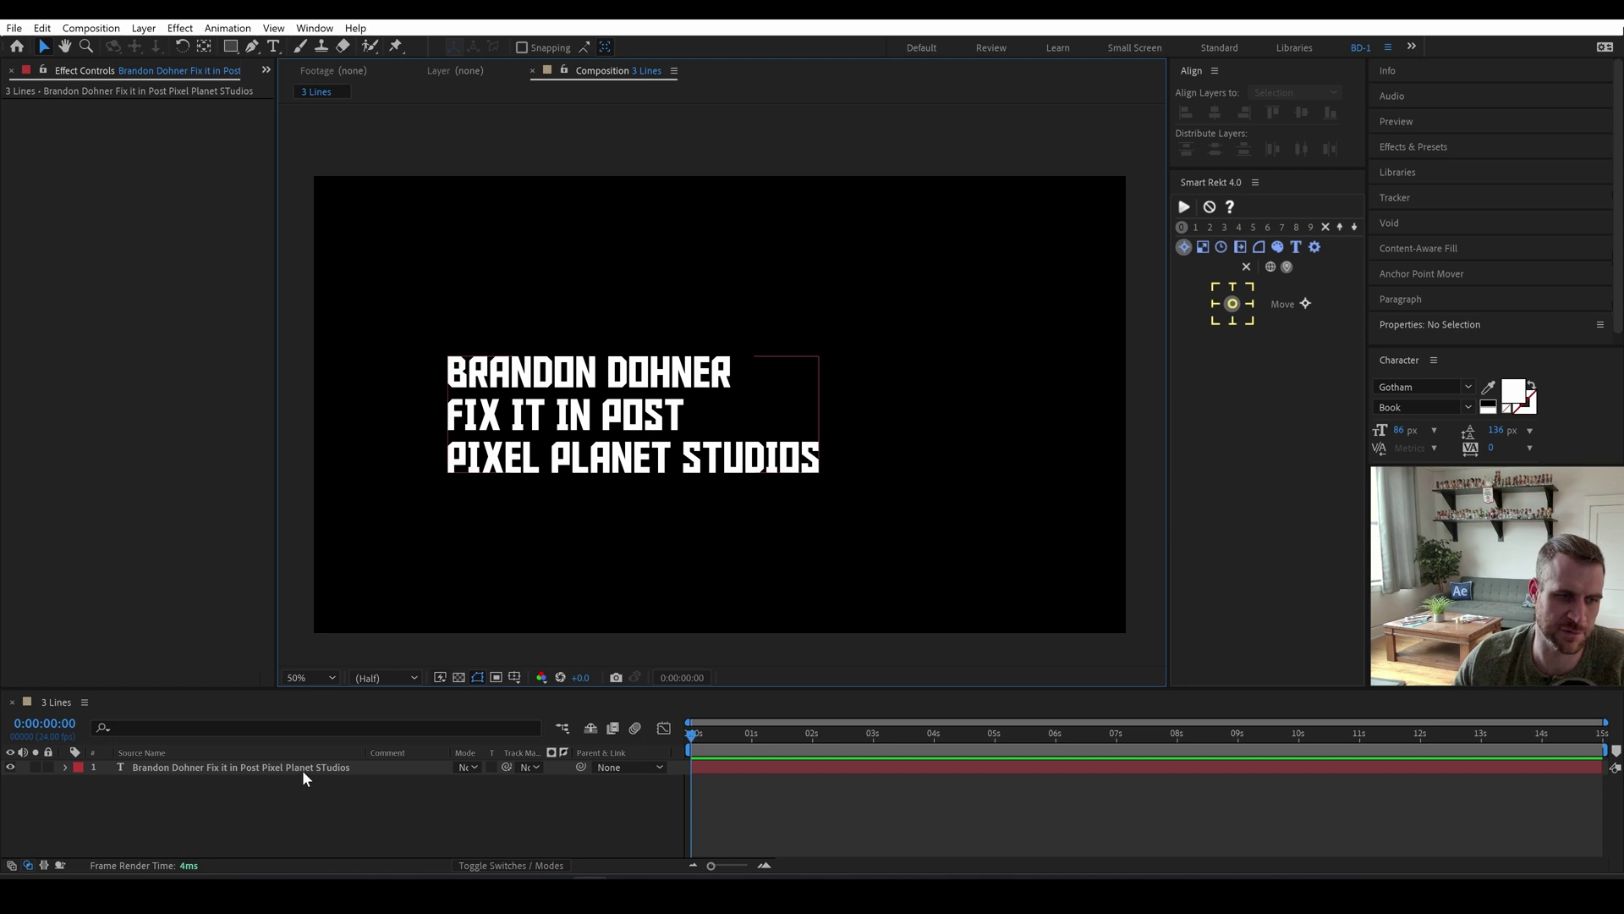
Rename the title layer Input Text and duplicate it as a layer named Line One.
click(218, 768)
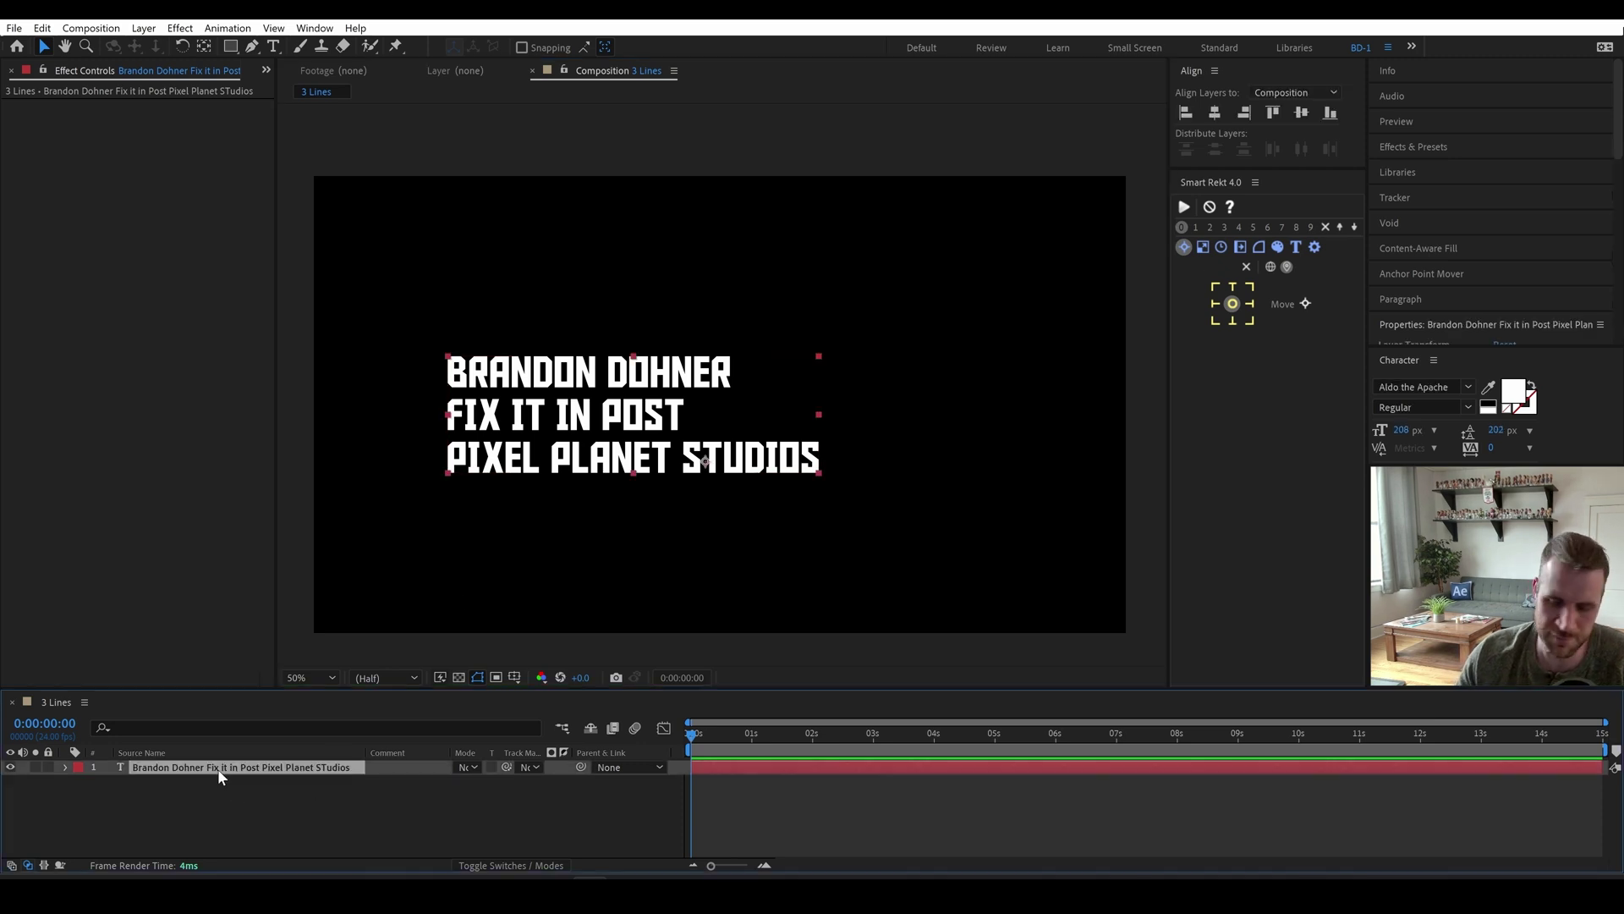
key(Return)
text(So)
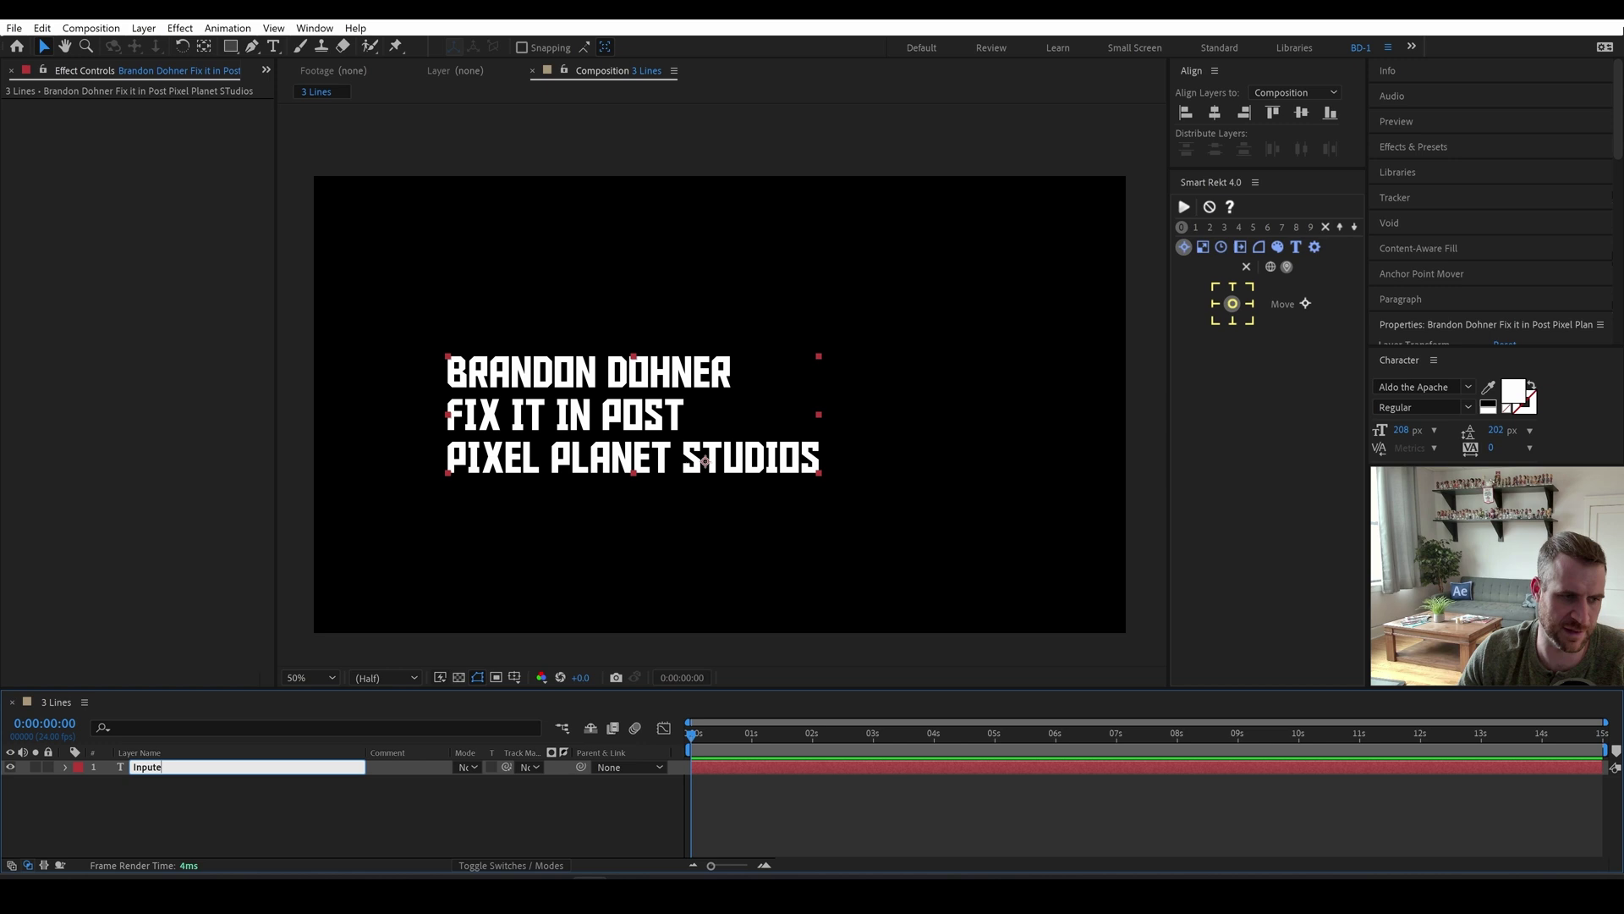
key(Return)
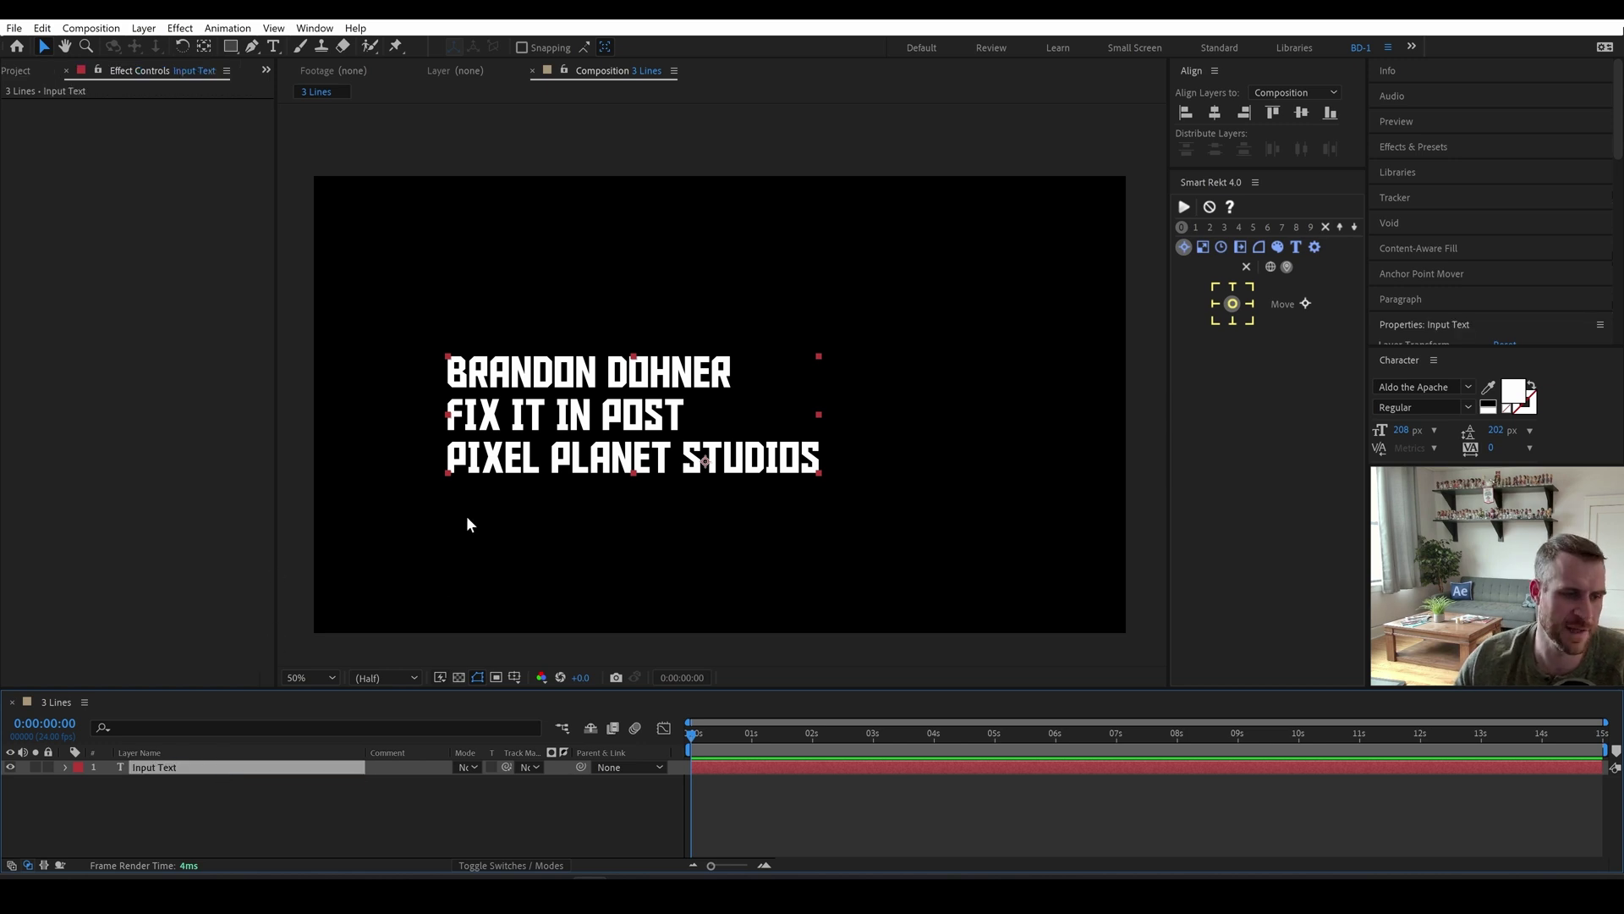
key(ctrl+d)
key(Return)
text(Line)
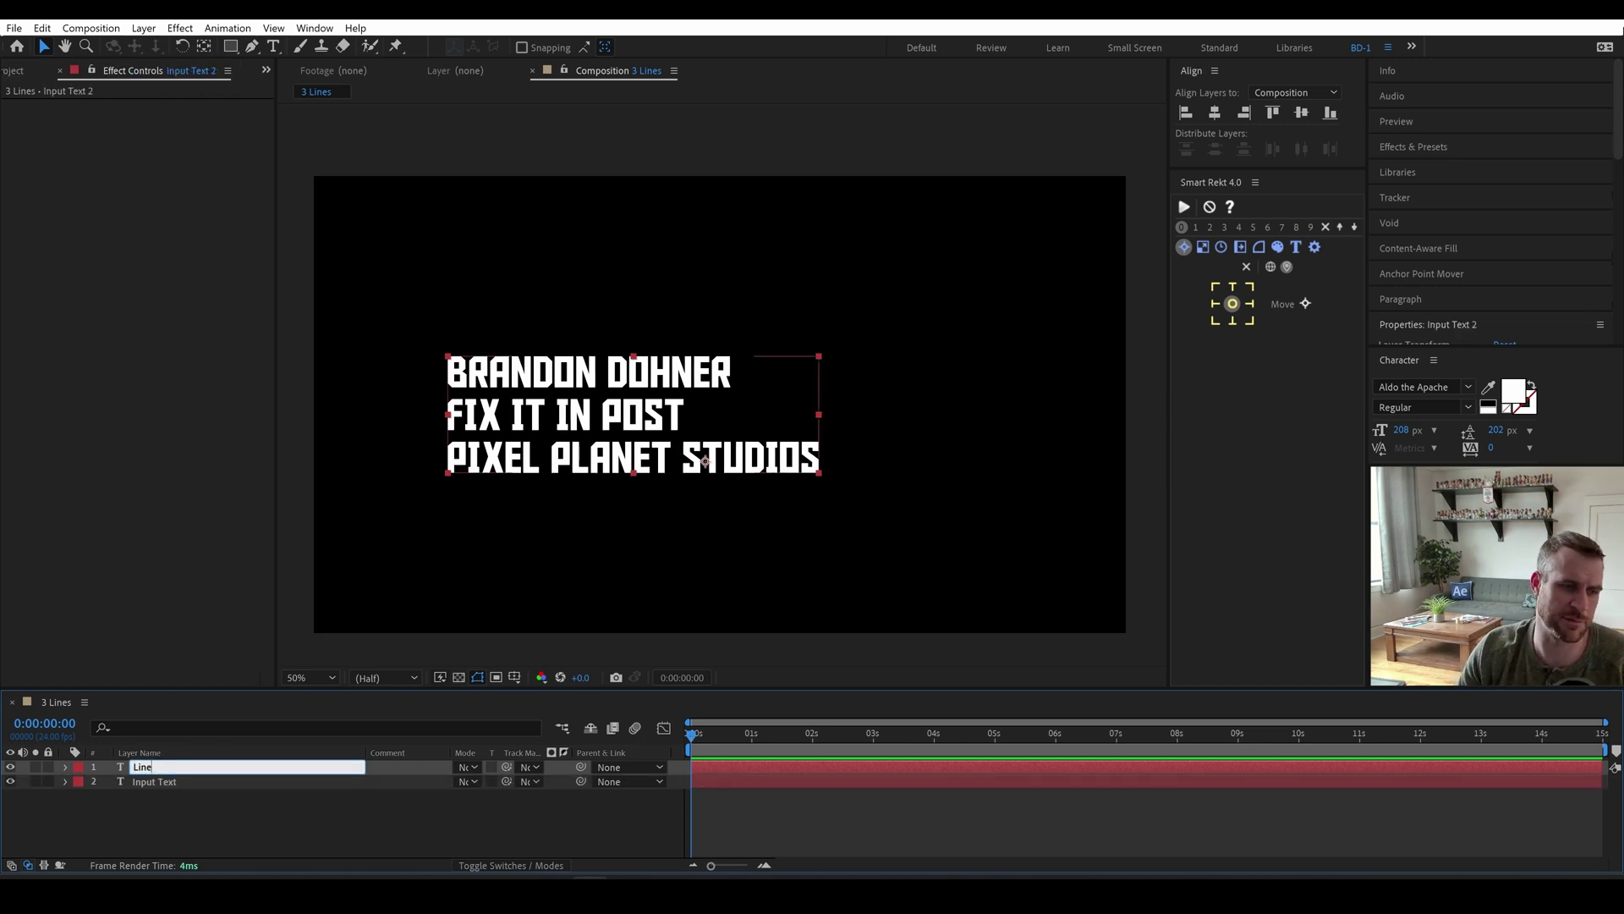
text( One)
key(Return)
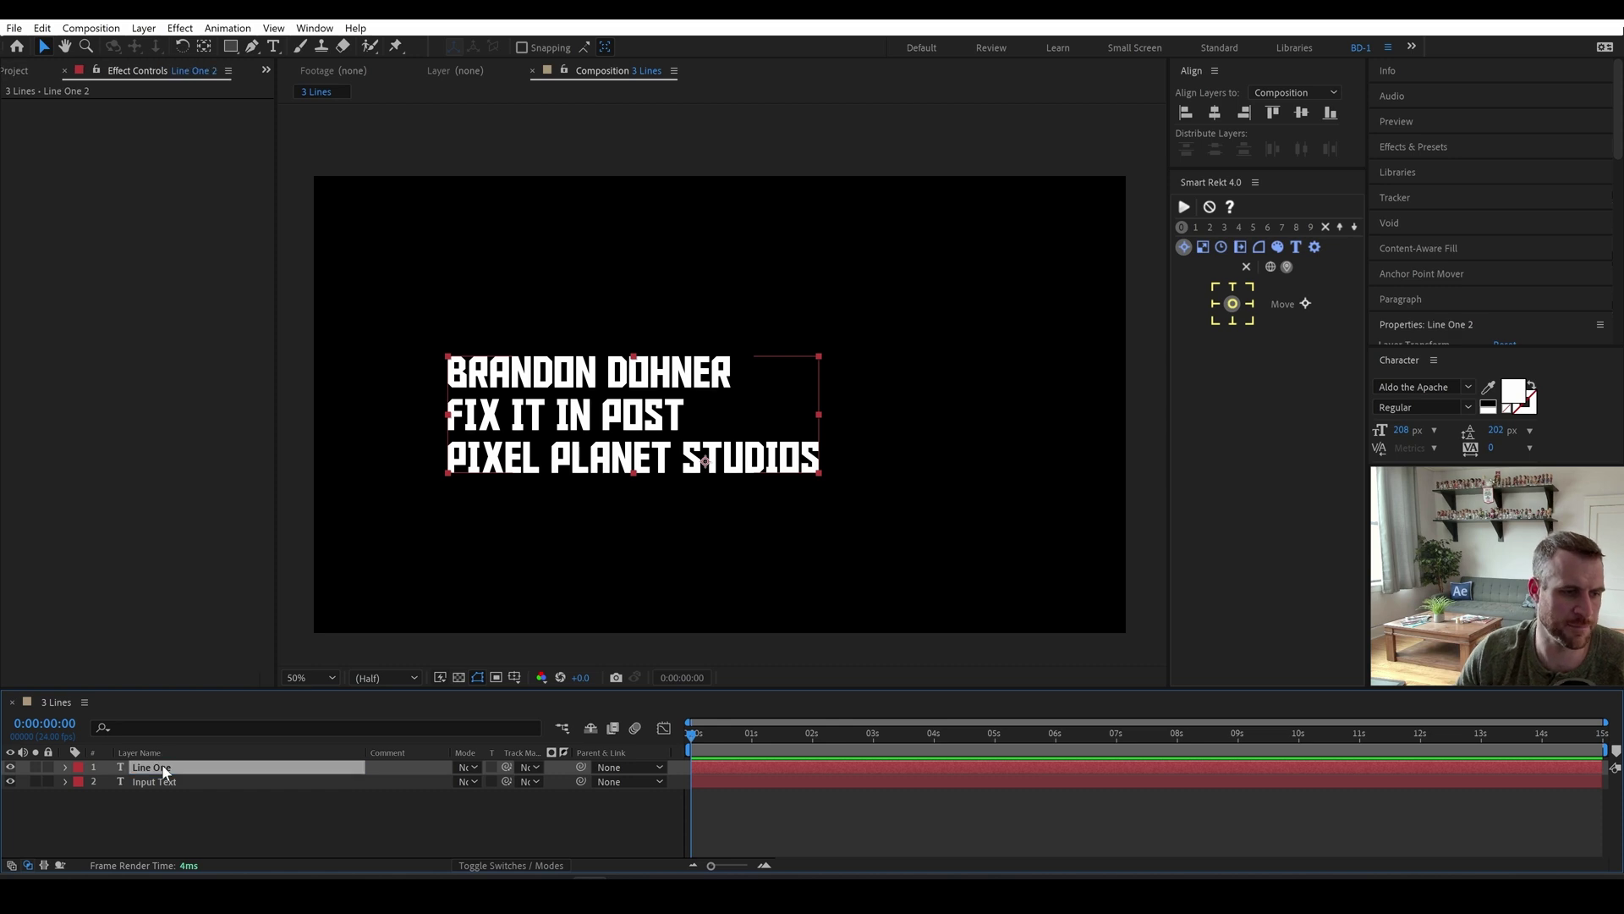
Add two more copies named Line Two and Line Three, moving Line Three to the third row.
key(ctrl+d)
key(Return)
text(Line)
key(Return)
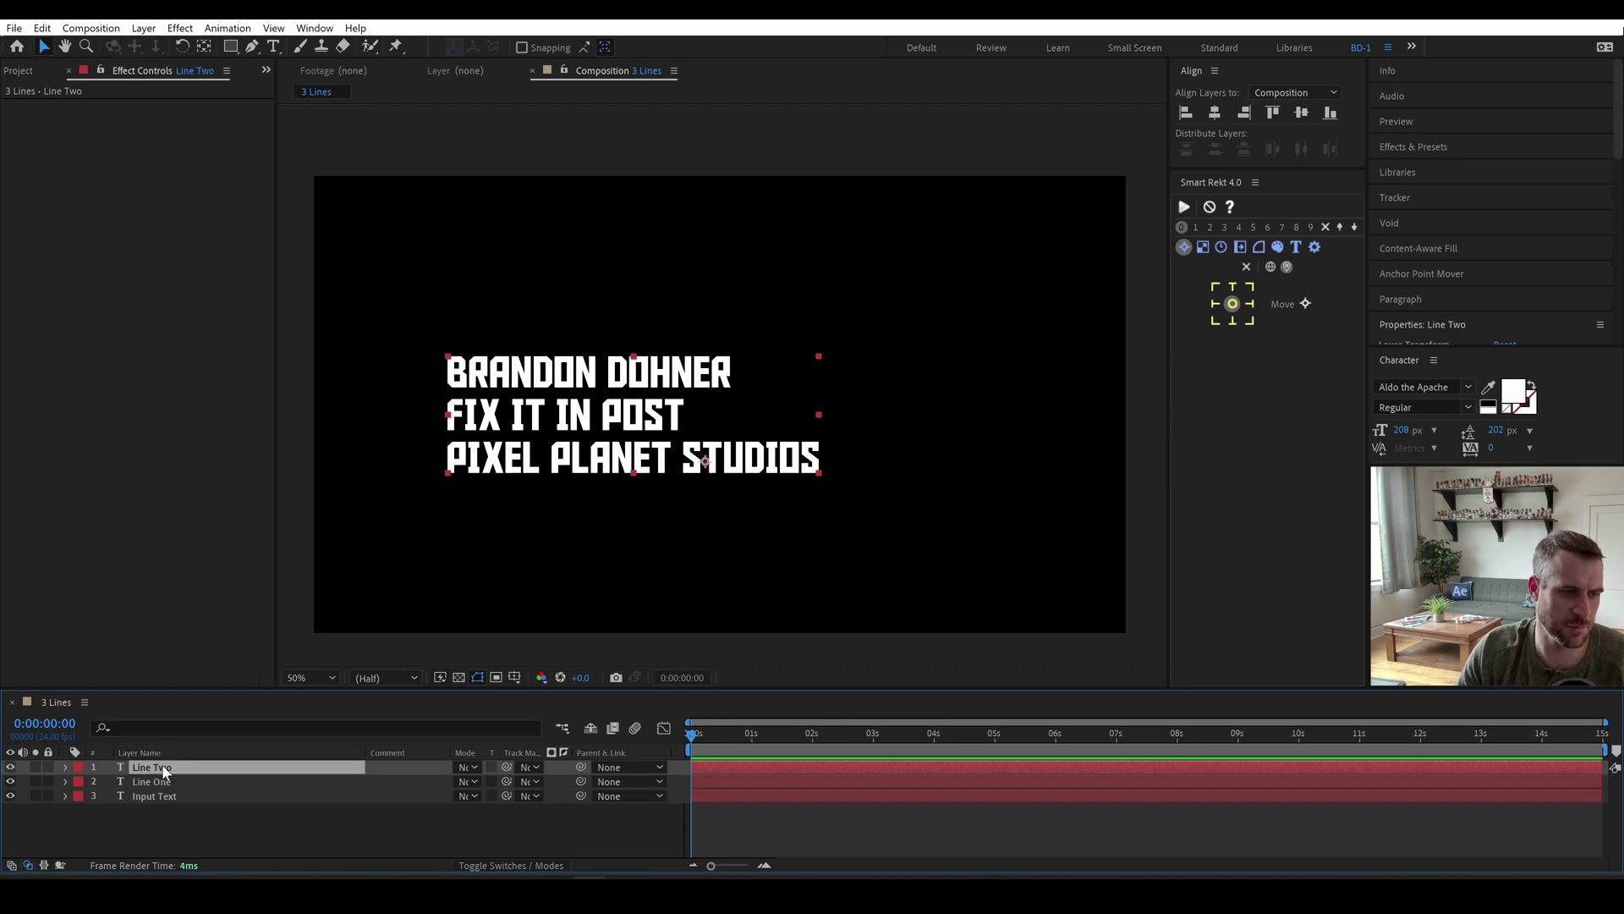
key(ctrl+d)
key(Return)
text(Line)
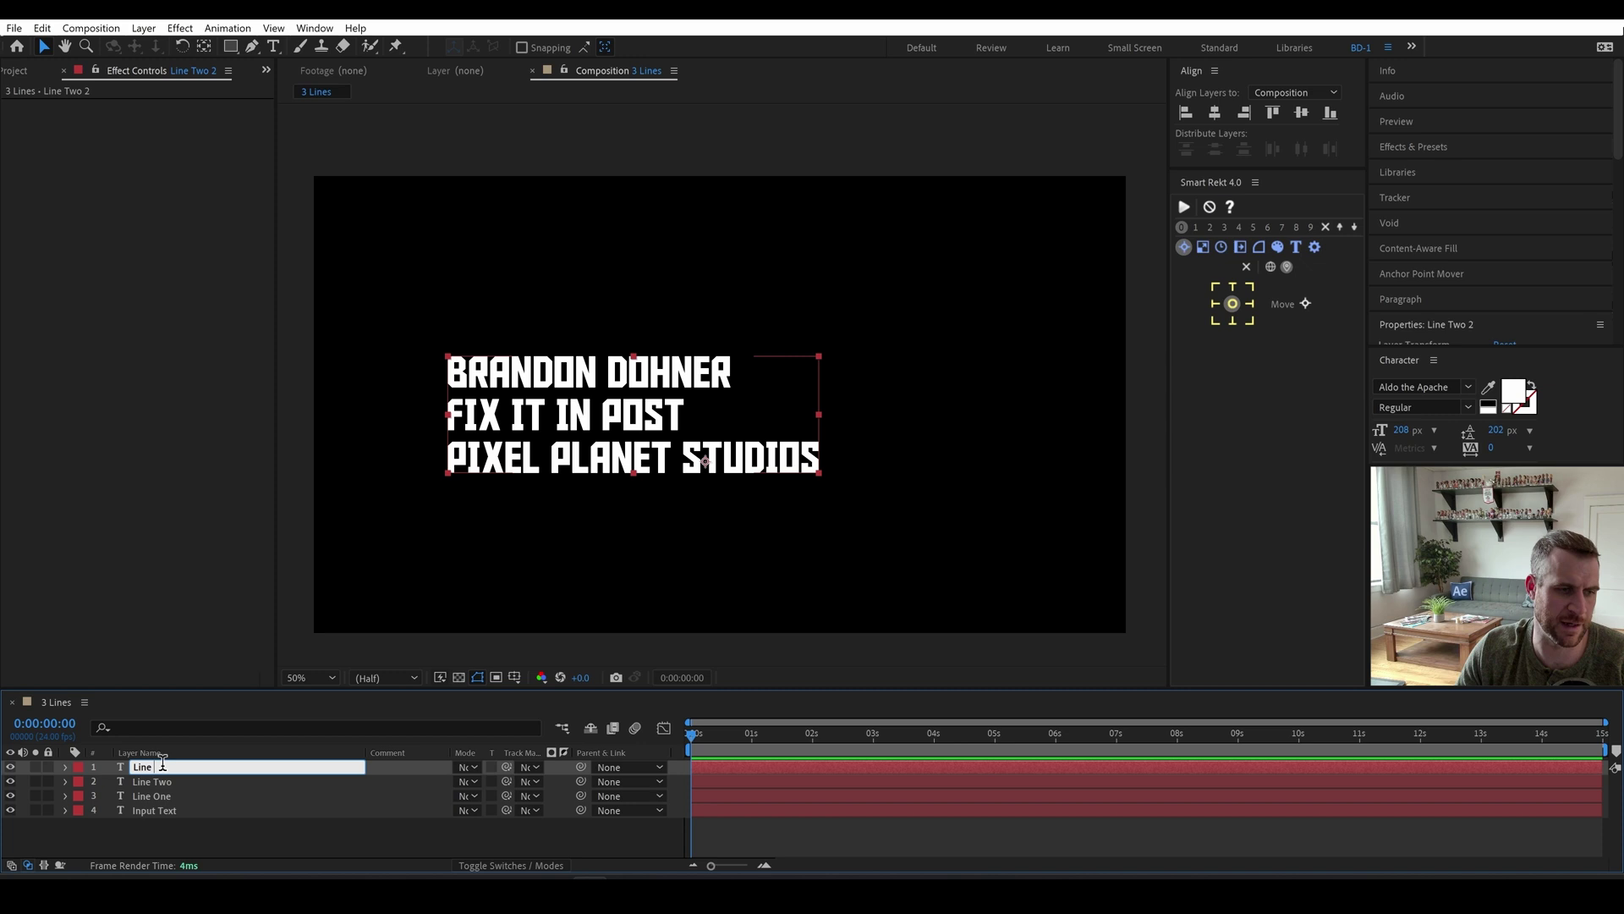
text( Three)
key(Return)
mouse_move(163, 769)
mouse_down()
mouse_move(165, 799)
mouse_move(166, 763)
mouse_up()
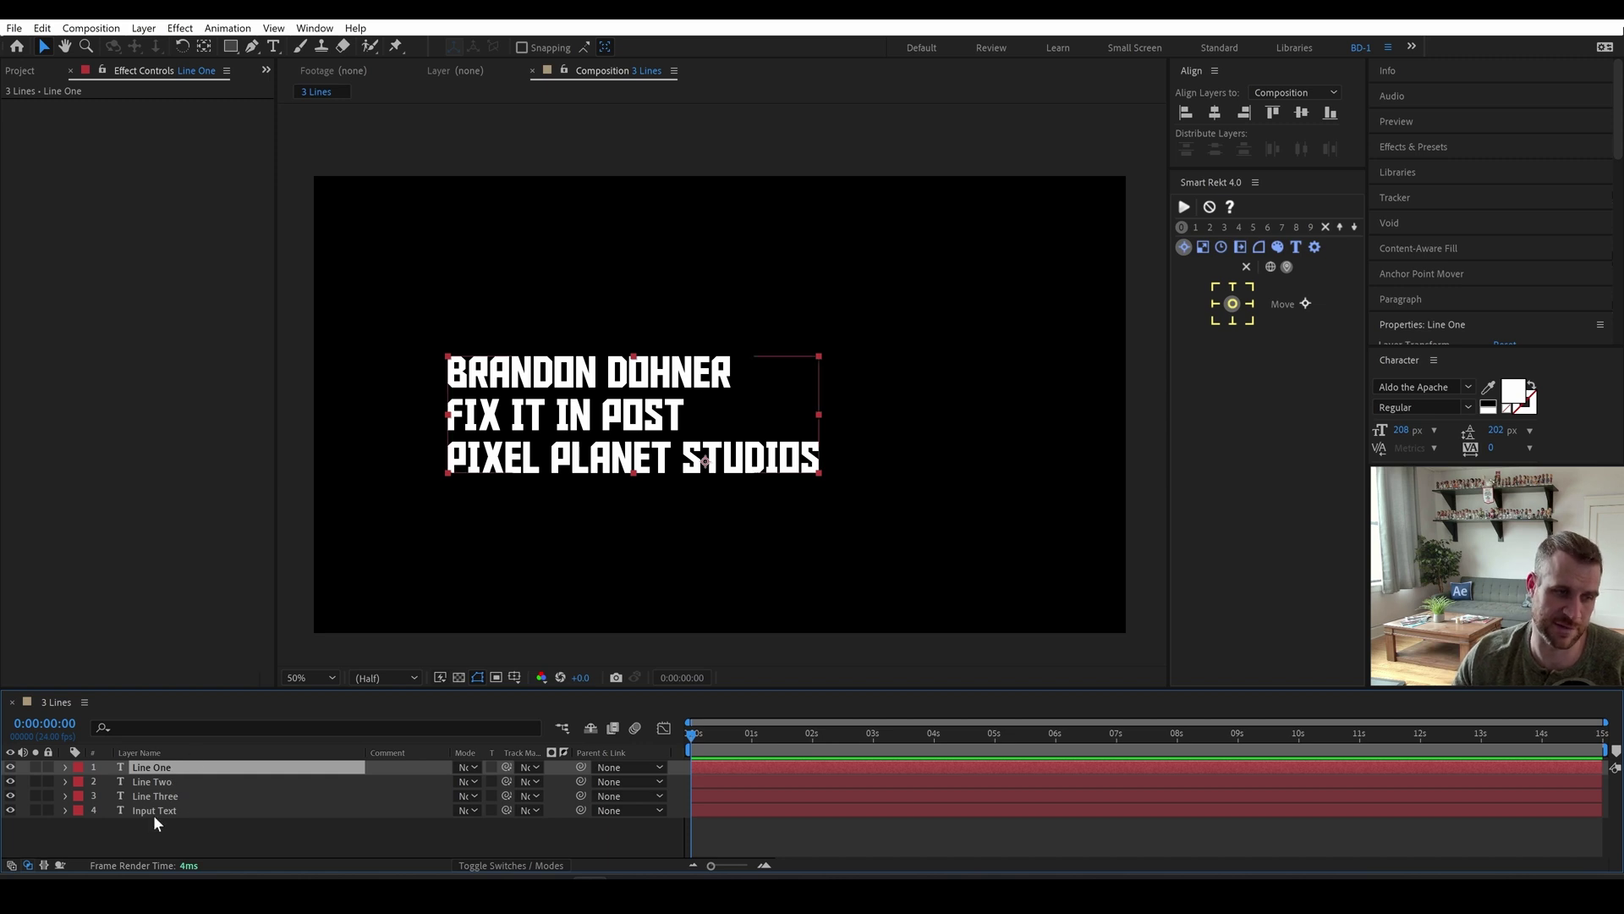
Apply the Text Lasso preset to Line One, Line Two and Line Three.
click(1420, 147)
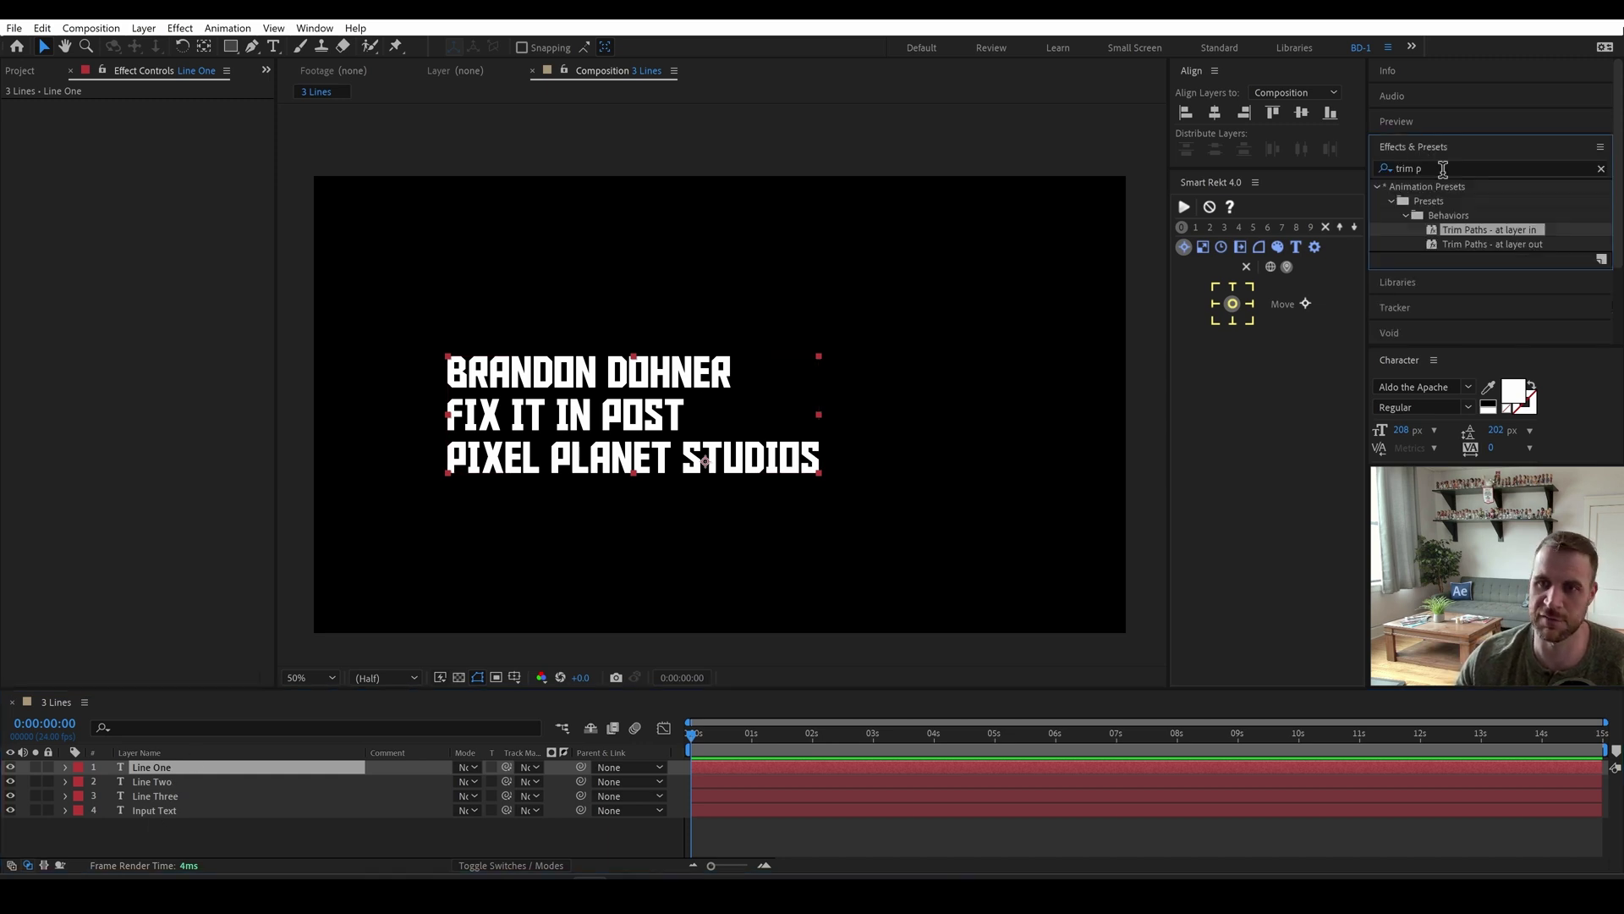
click(1445, 168)
text(text lasso)
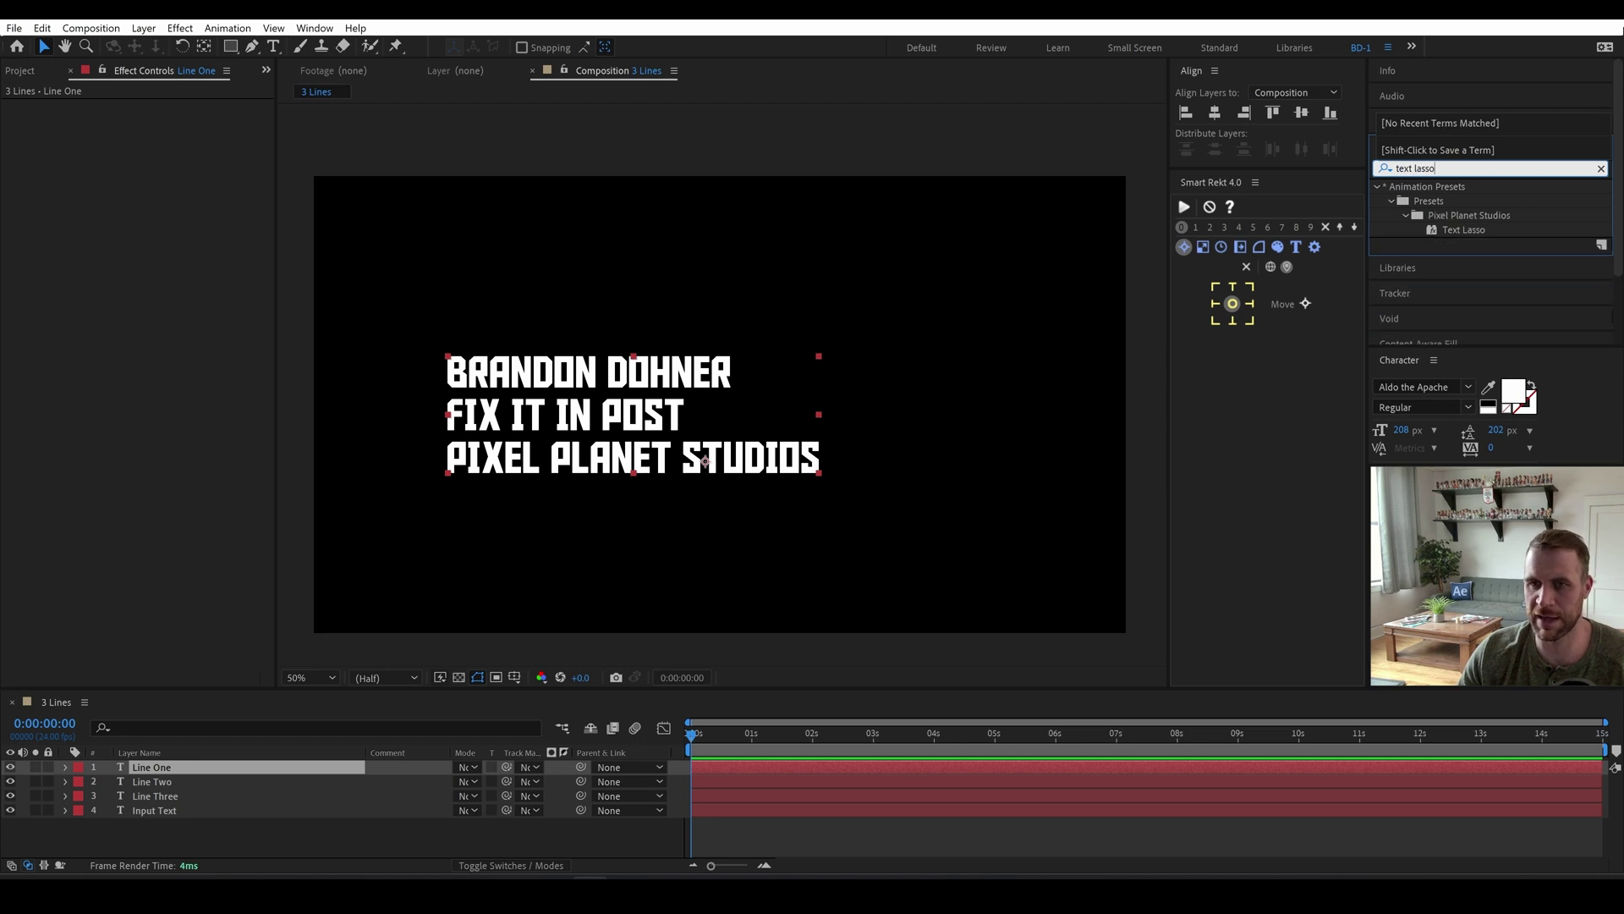
shift+click(160, 796)
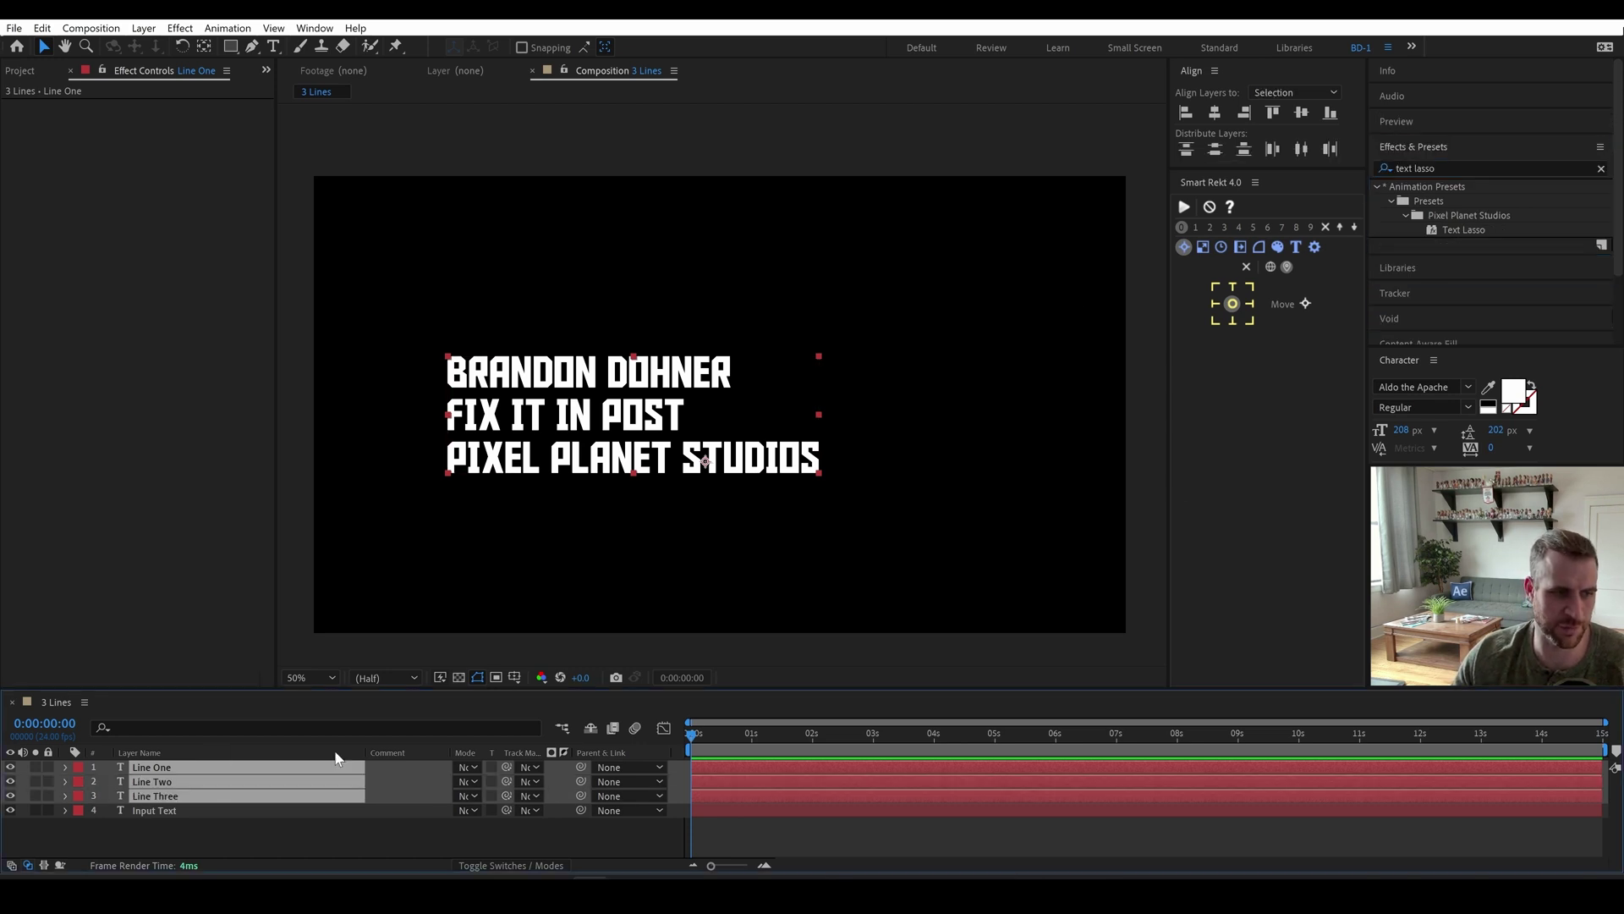
double_click(1461, 230)
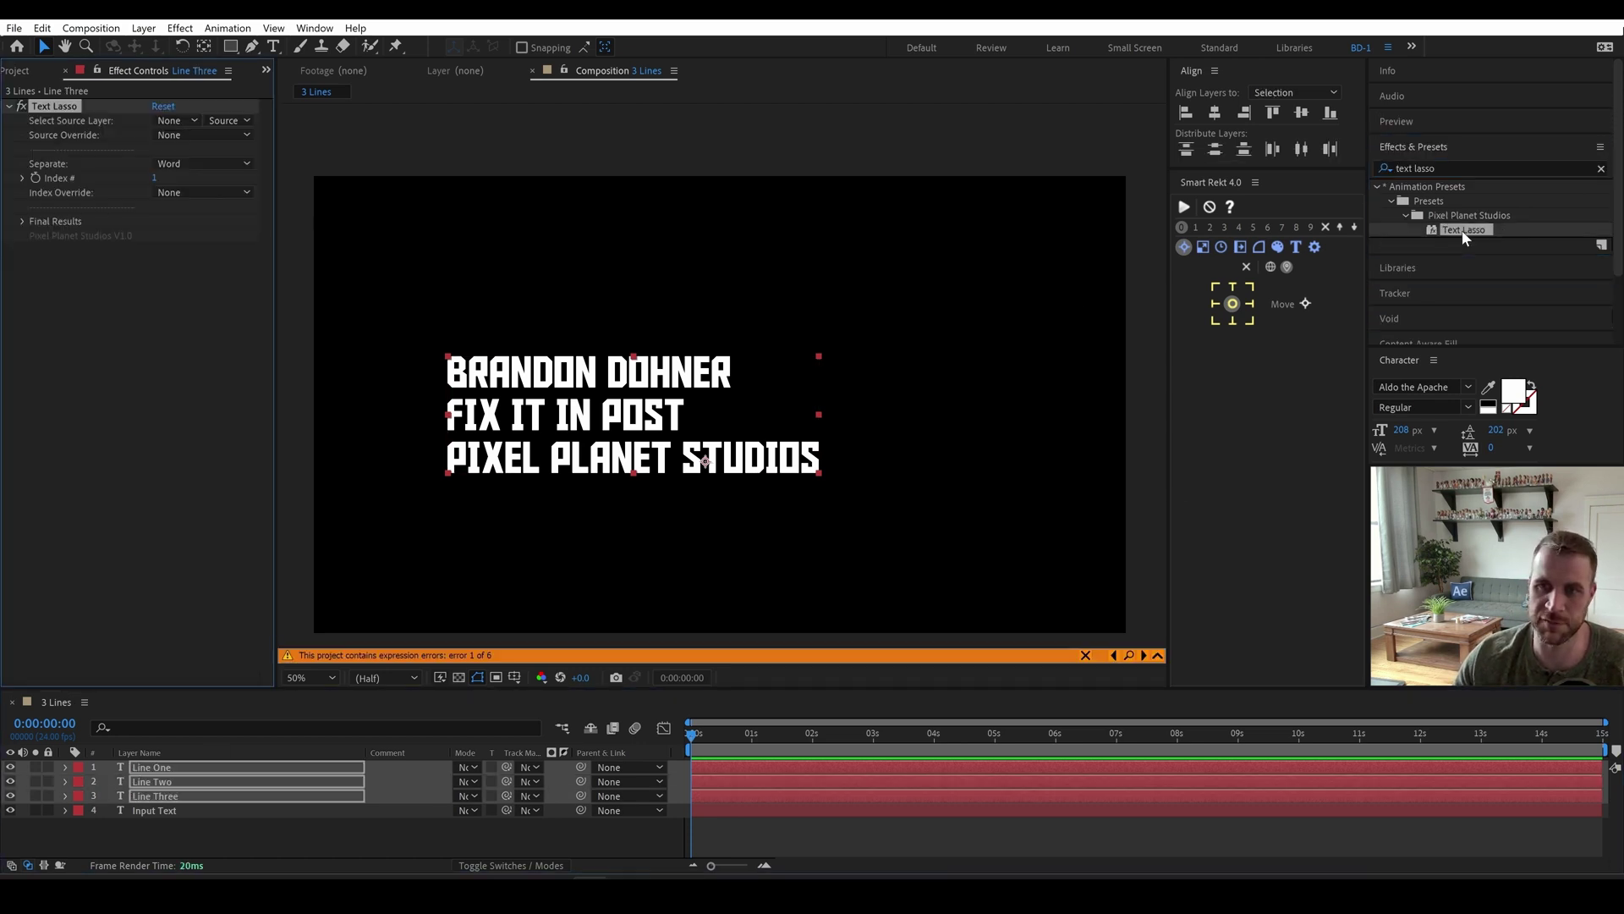
Parent the three line layers to the Input Text layer.
click(181, 835)
click(164, 765)
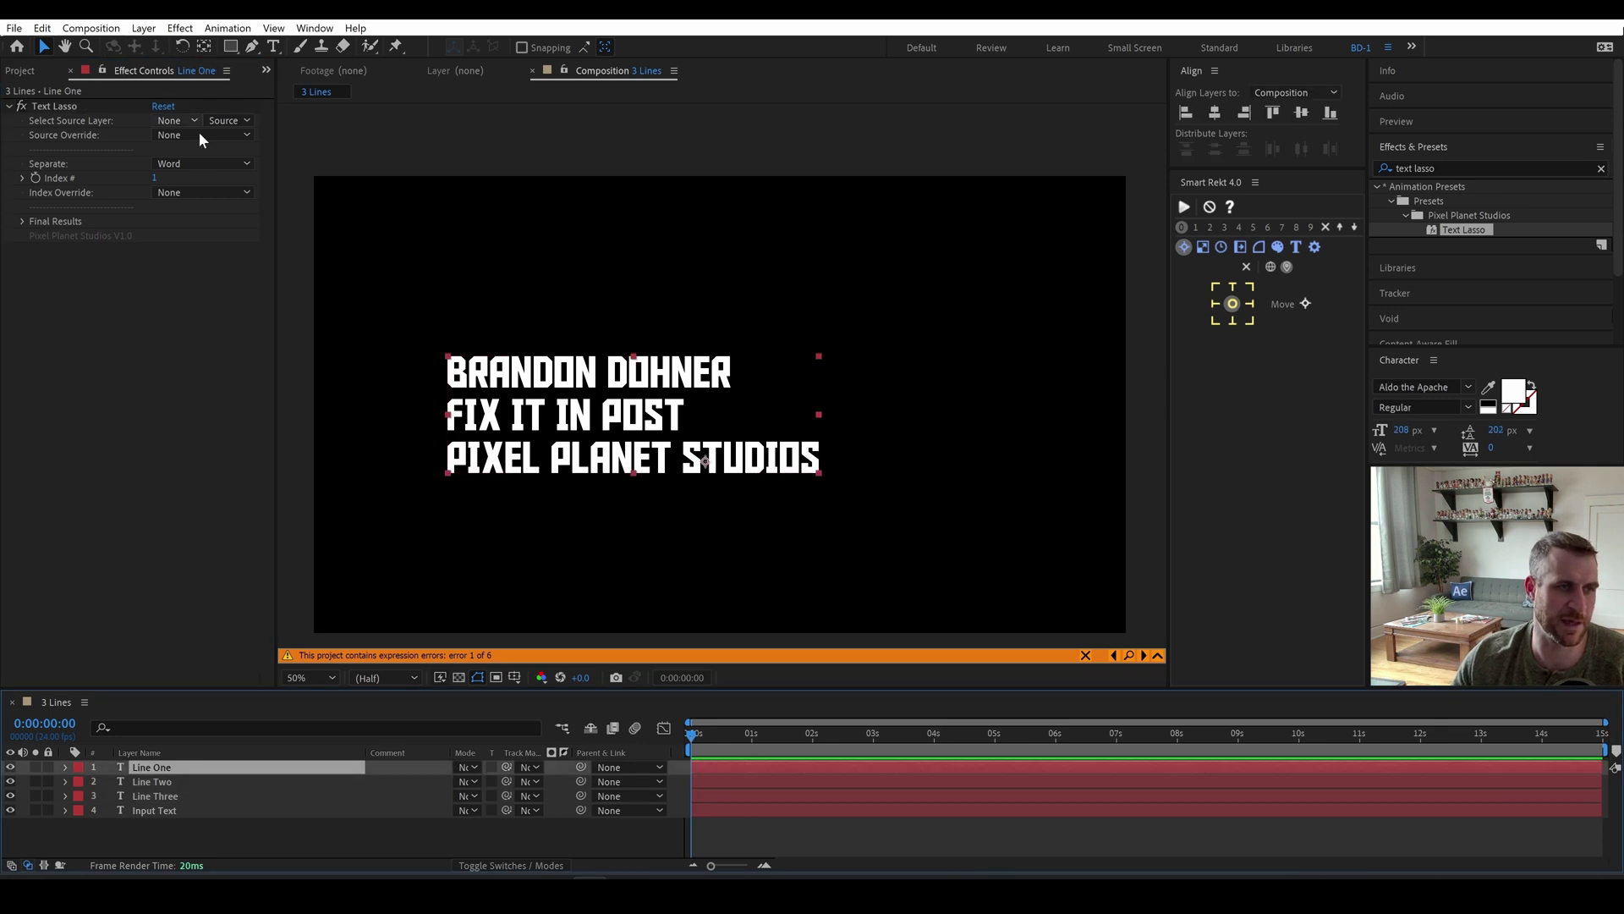
shift+click(201, 796)
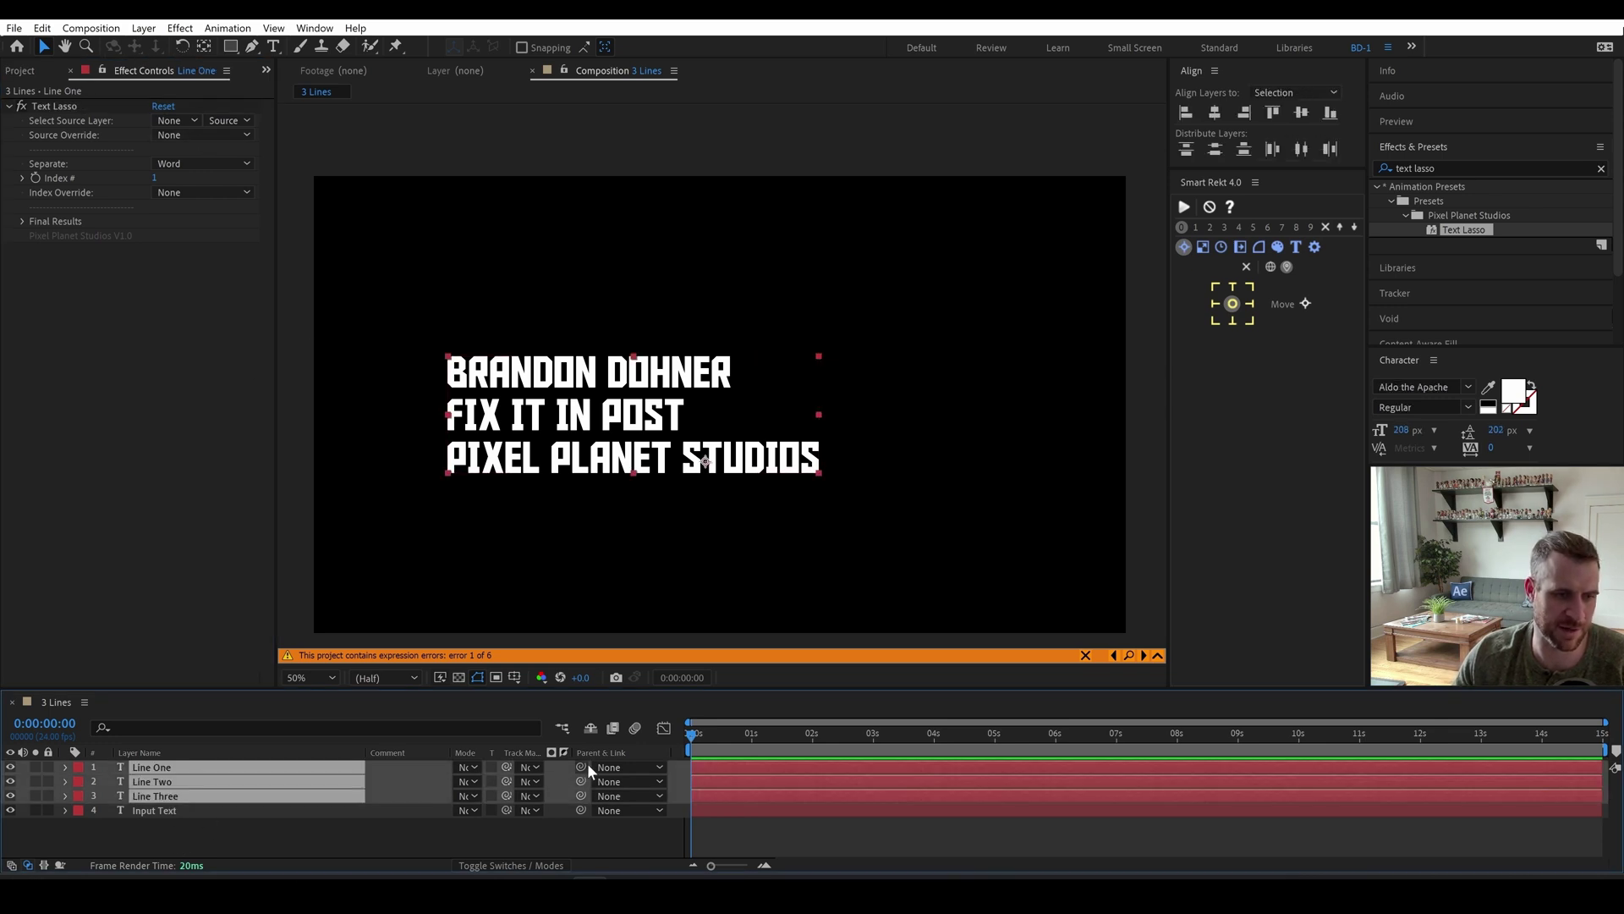
drag(582, 766, 165, 811)
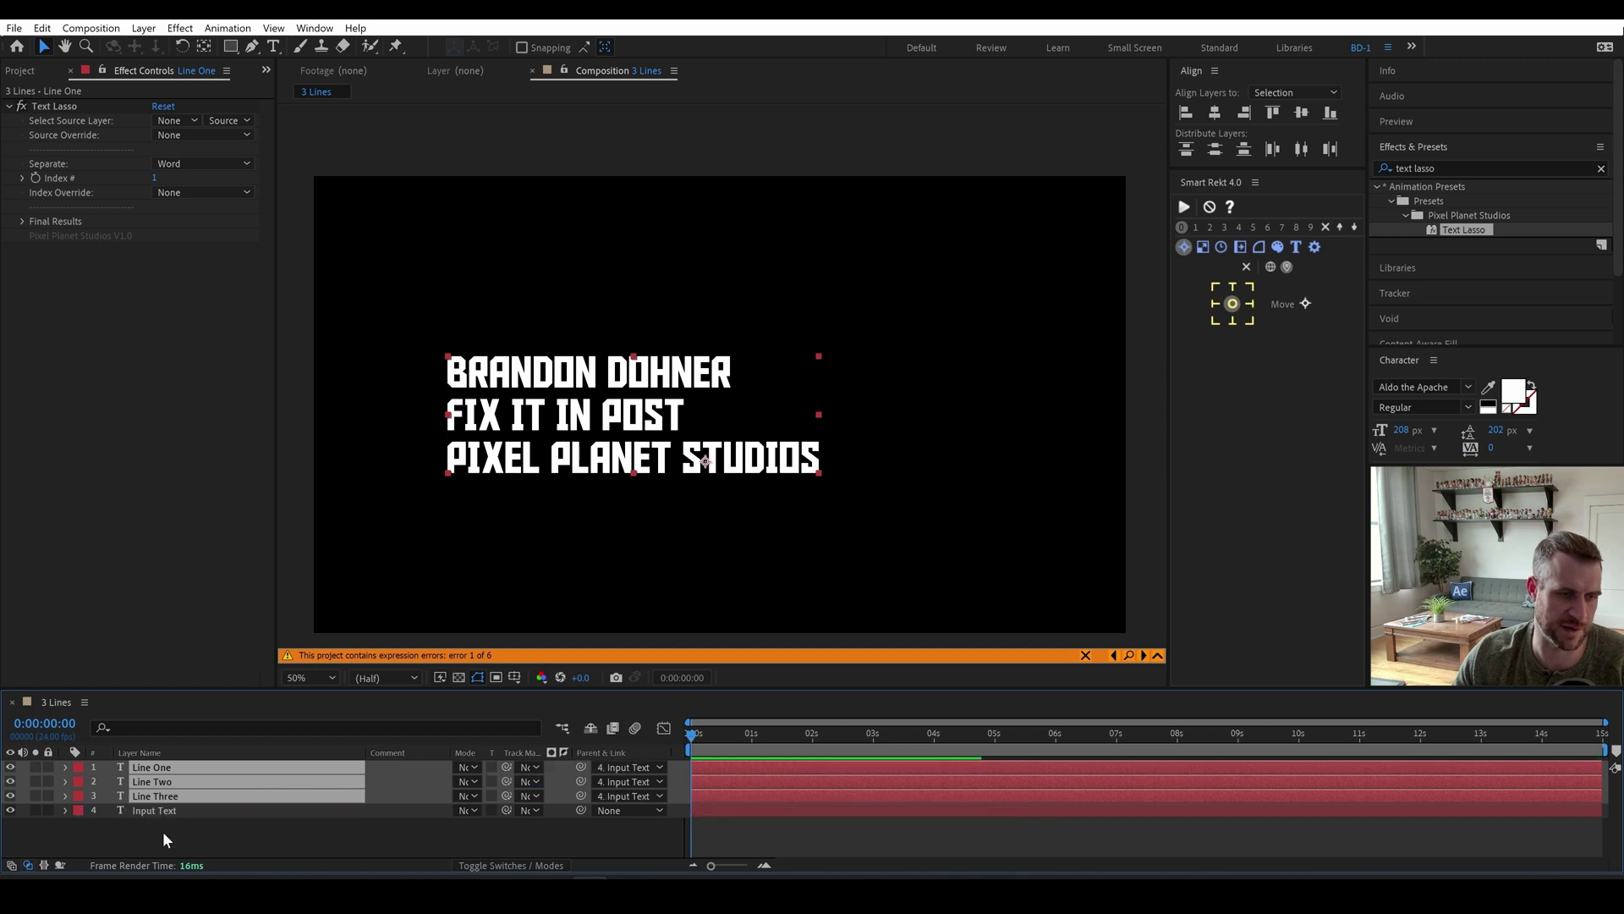
click(163, 830)
Set Line One's Text Lasso source to the parent layer, separated by line.
click(165, 767)
key(p)
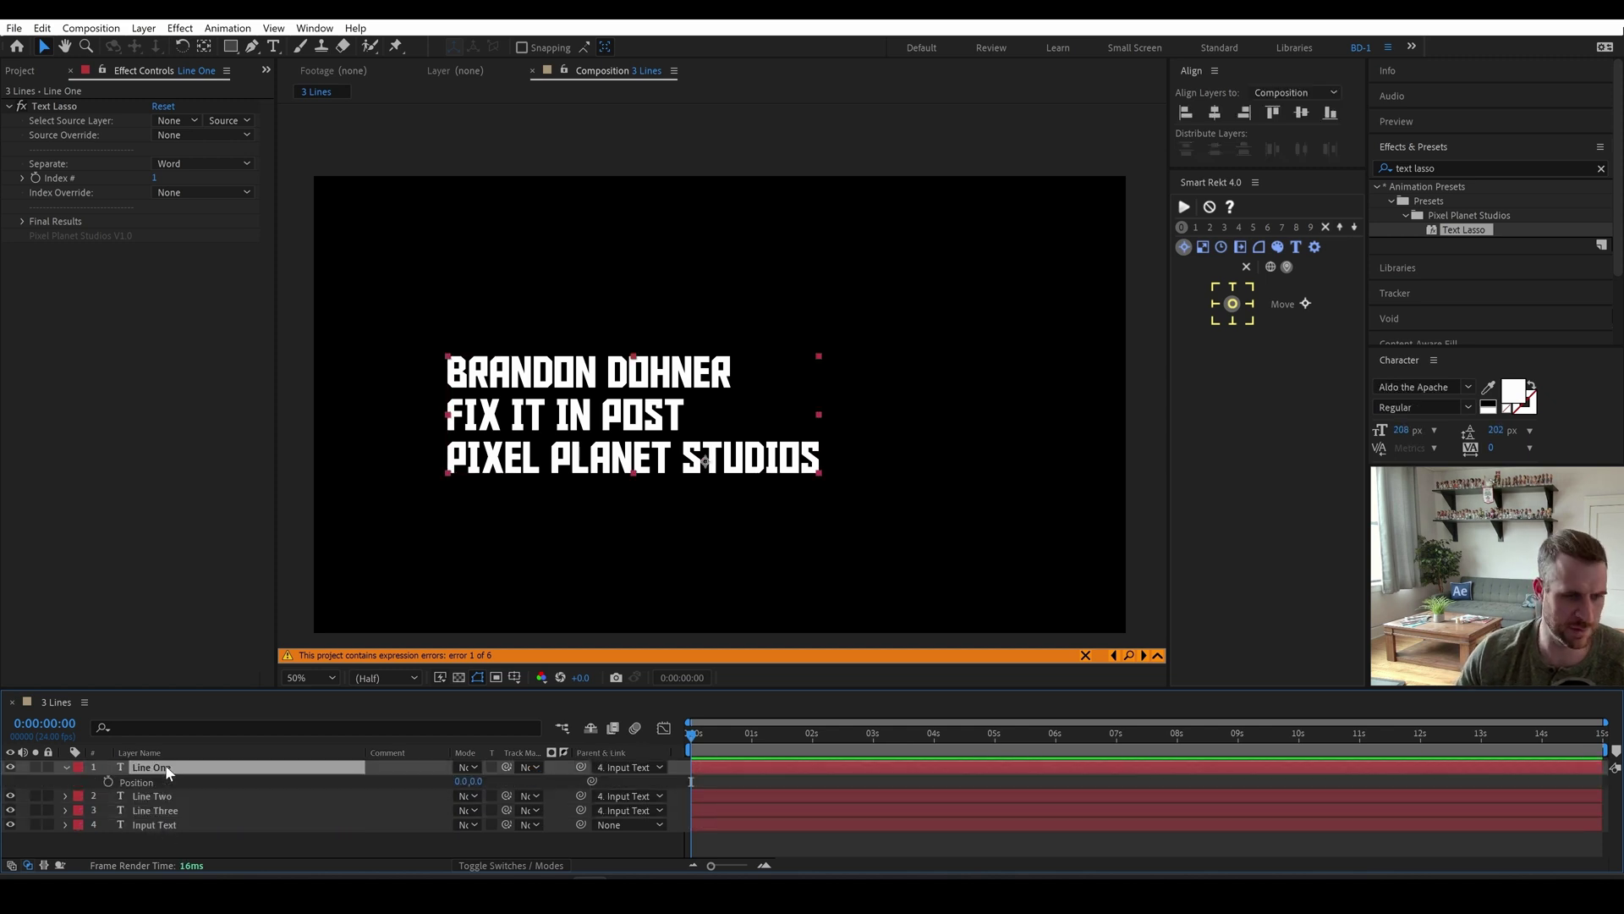
key(p)
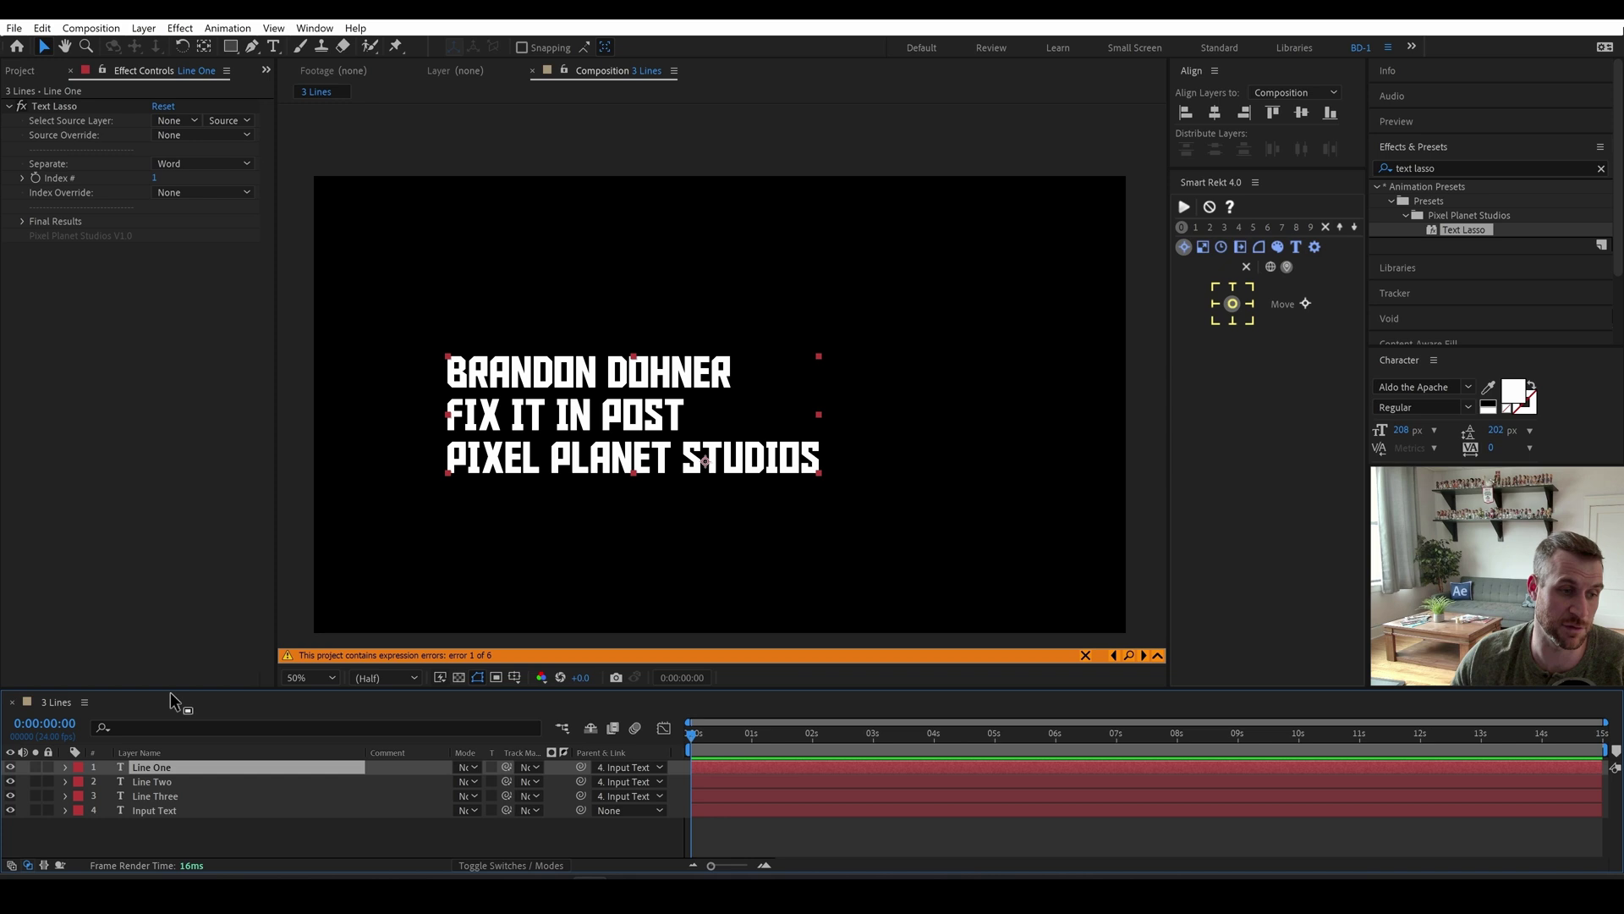
click(178, 121)
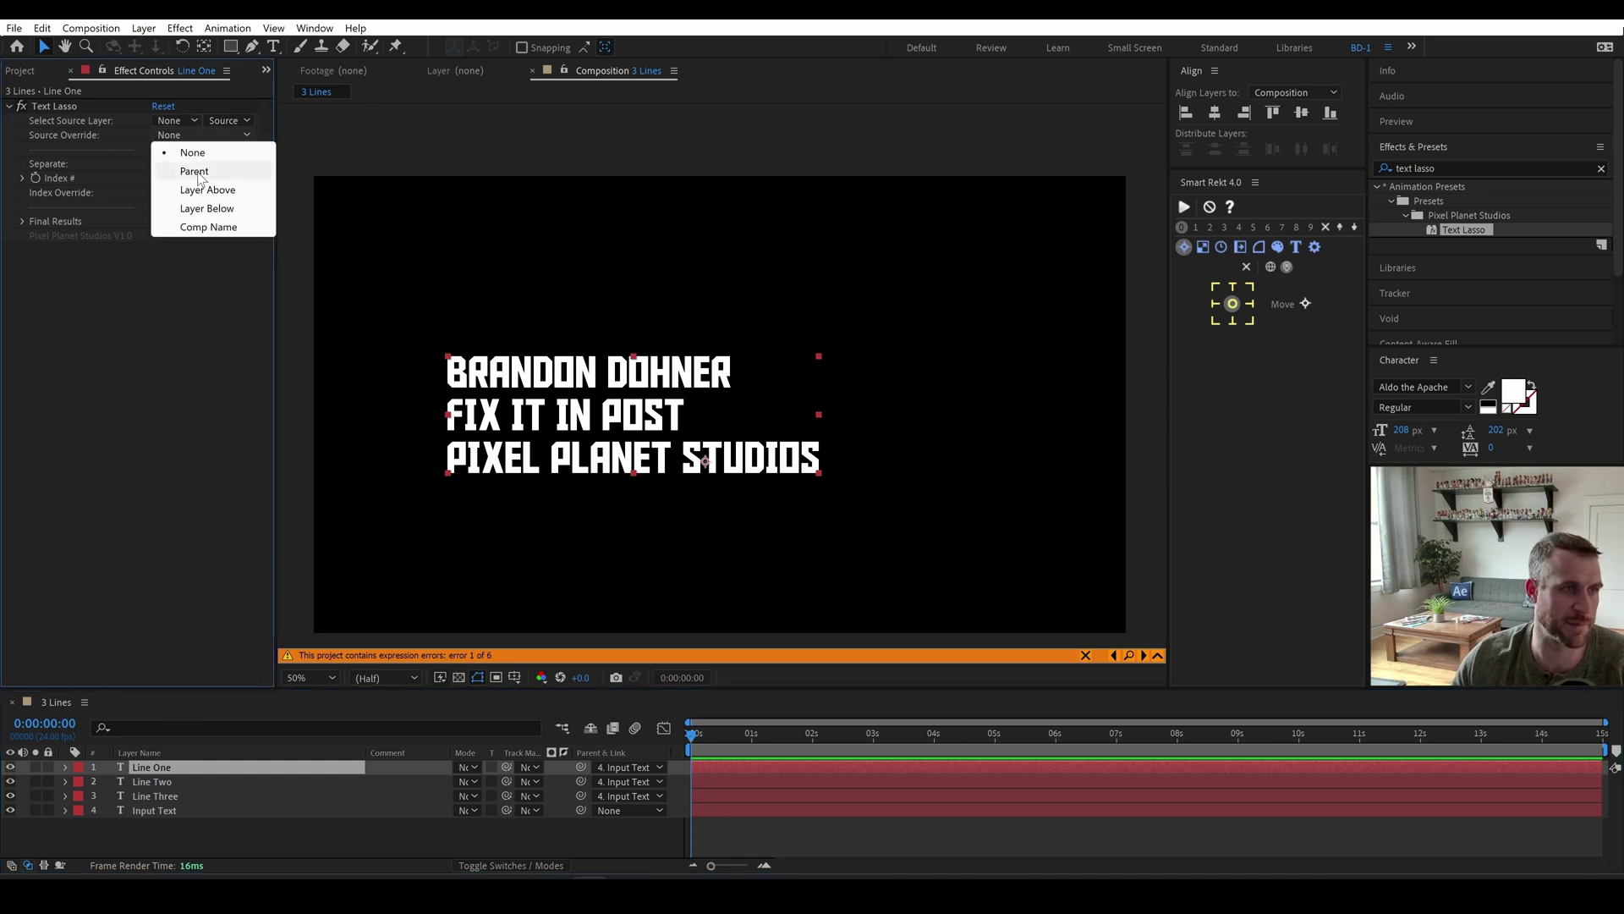
click(196, 172)
click(173, 164)
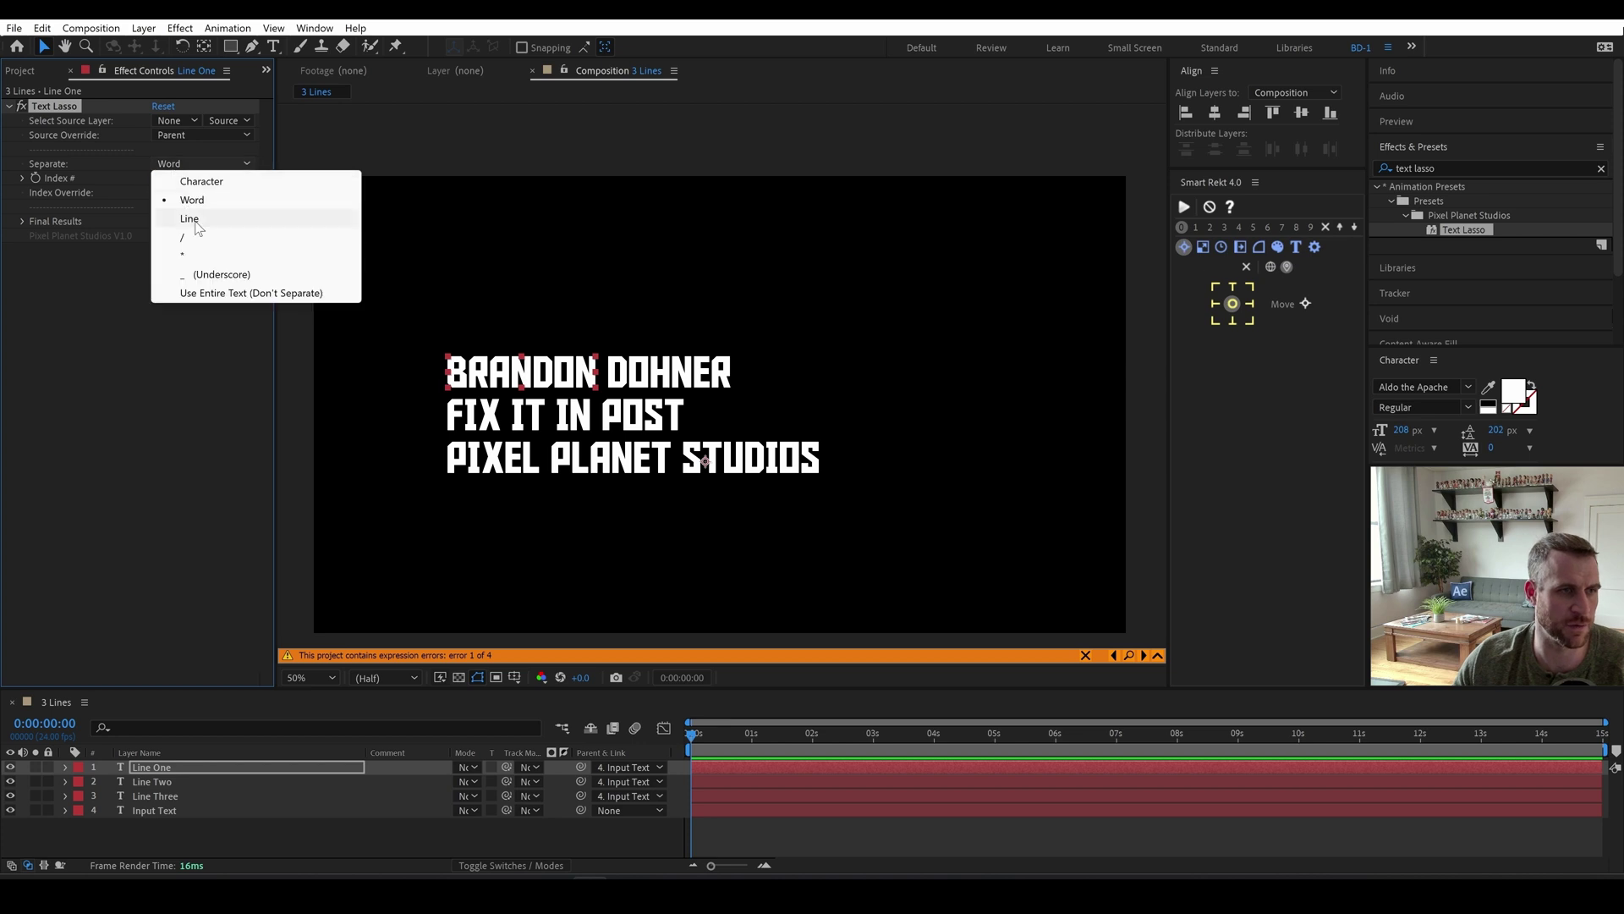
click(201, 219)
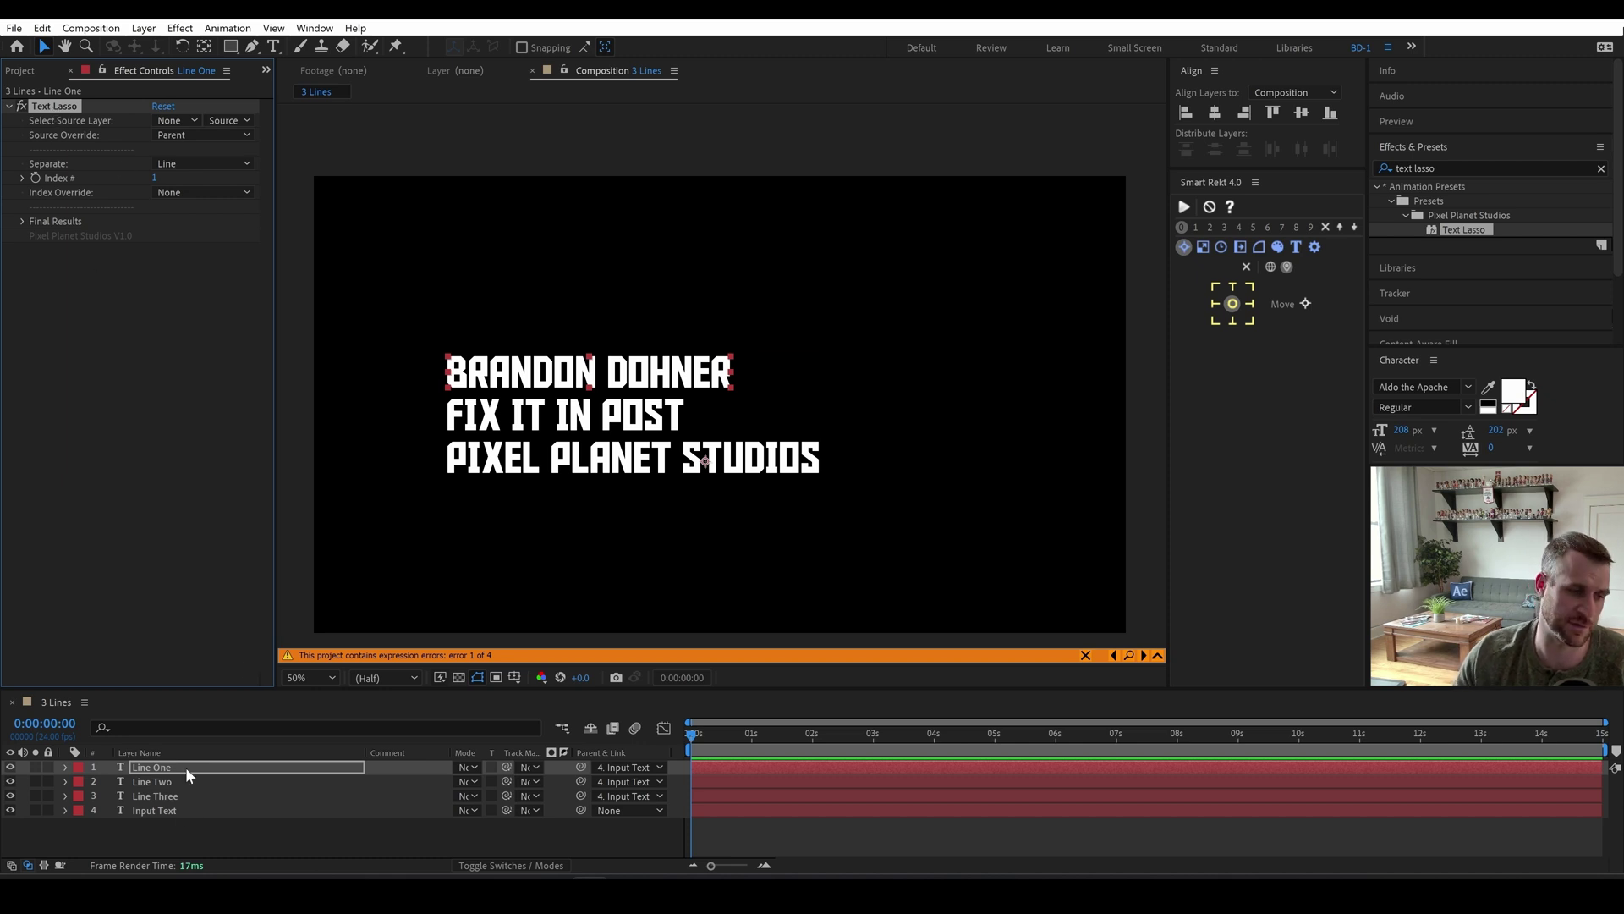
Set Line Two's Text Lasso Index # to 2 so it isolates FIX IT IN POST.
click(149, 783)
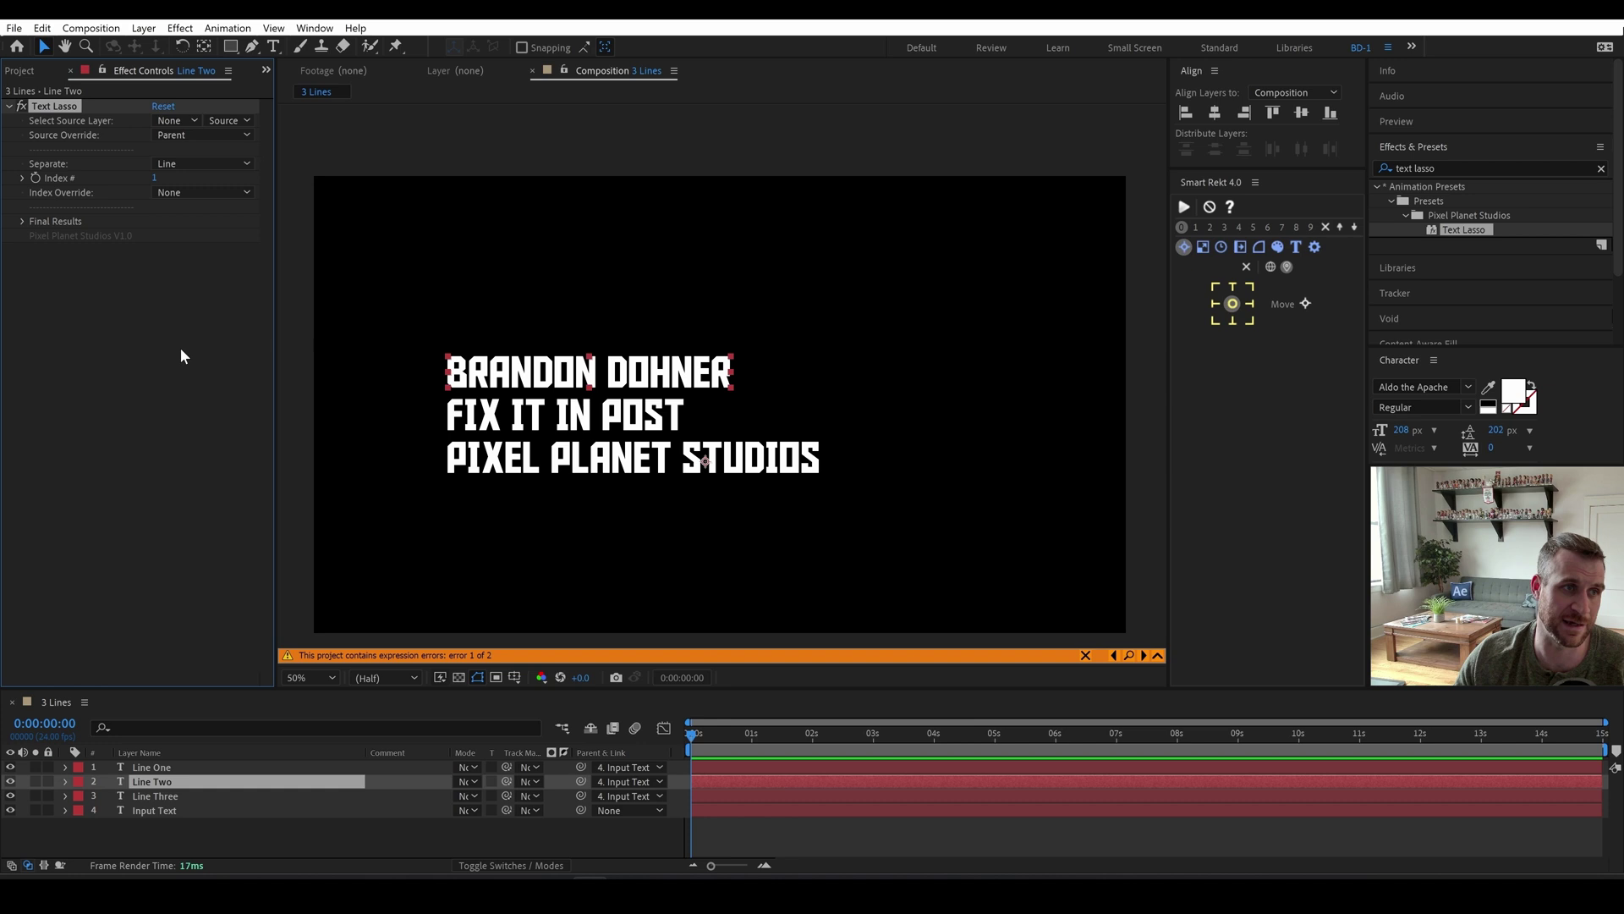
click(153, 178)
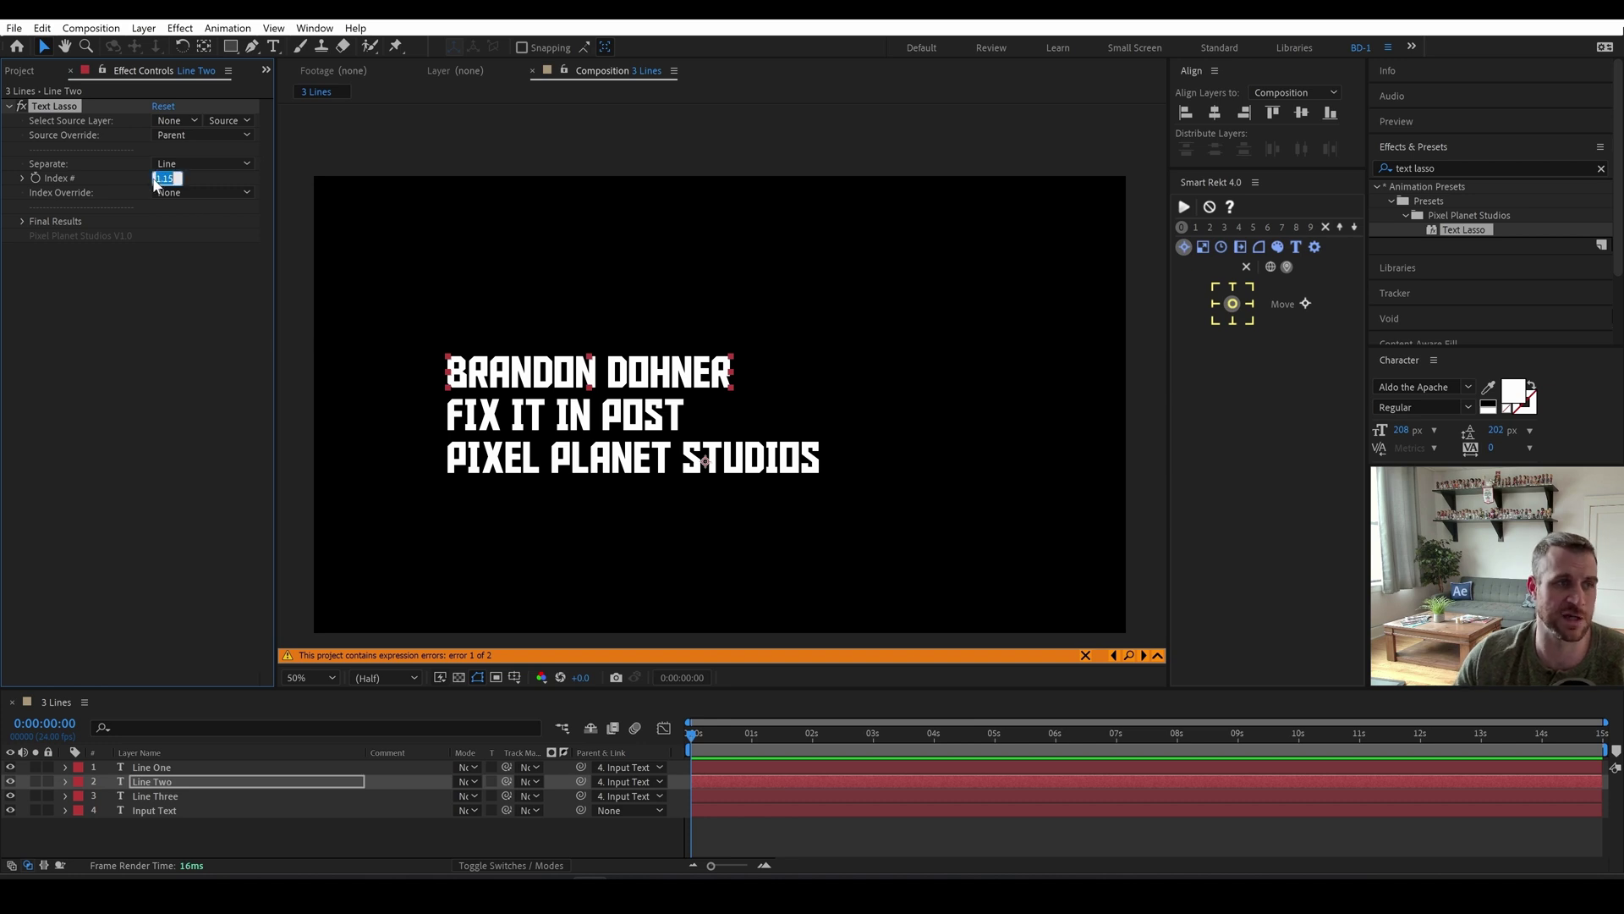
text(1)
key(Return)
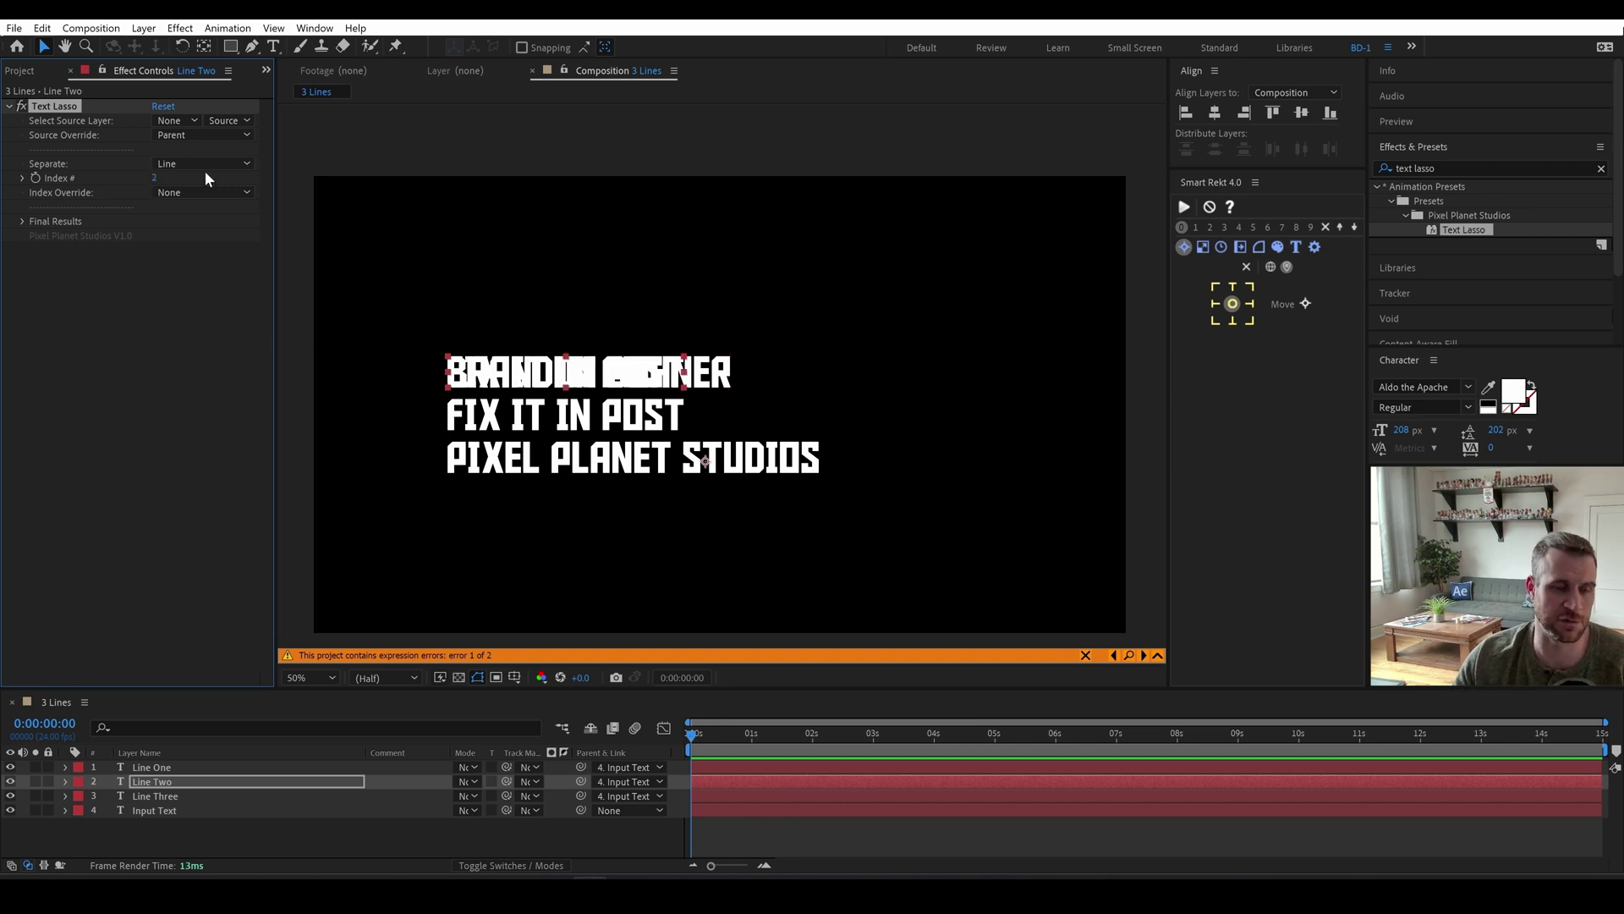
drag(531, 364, 535, 298)
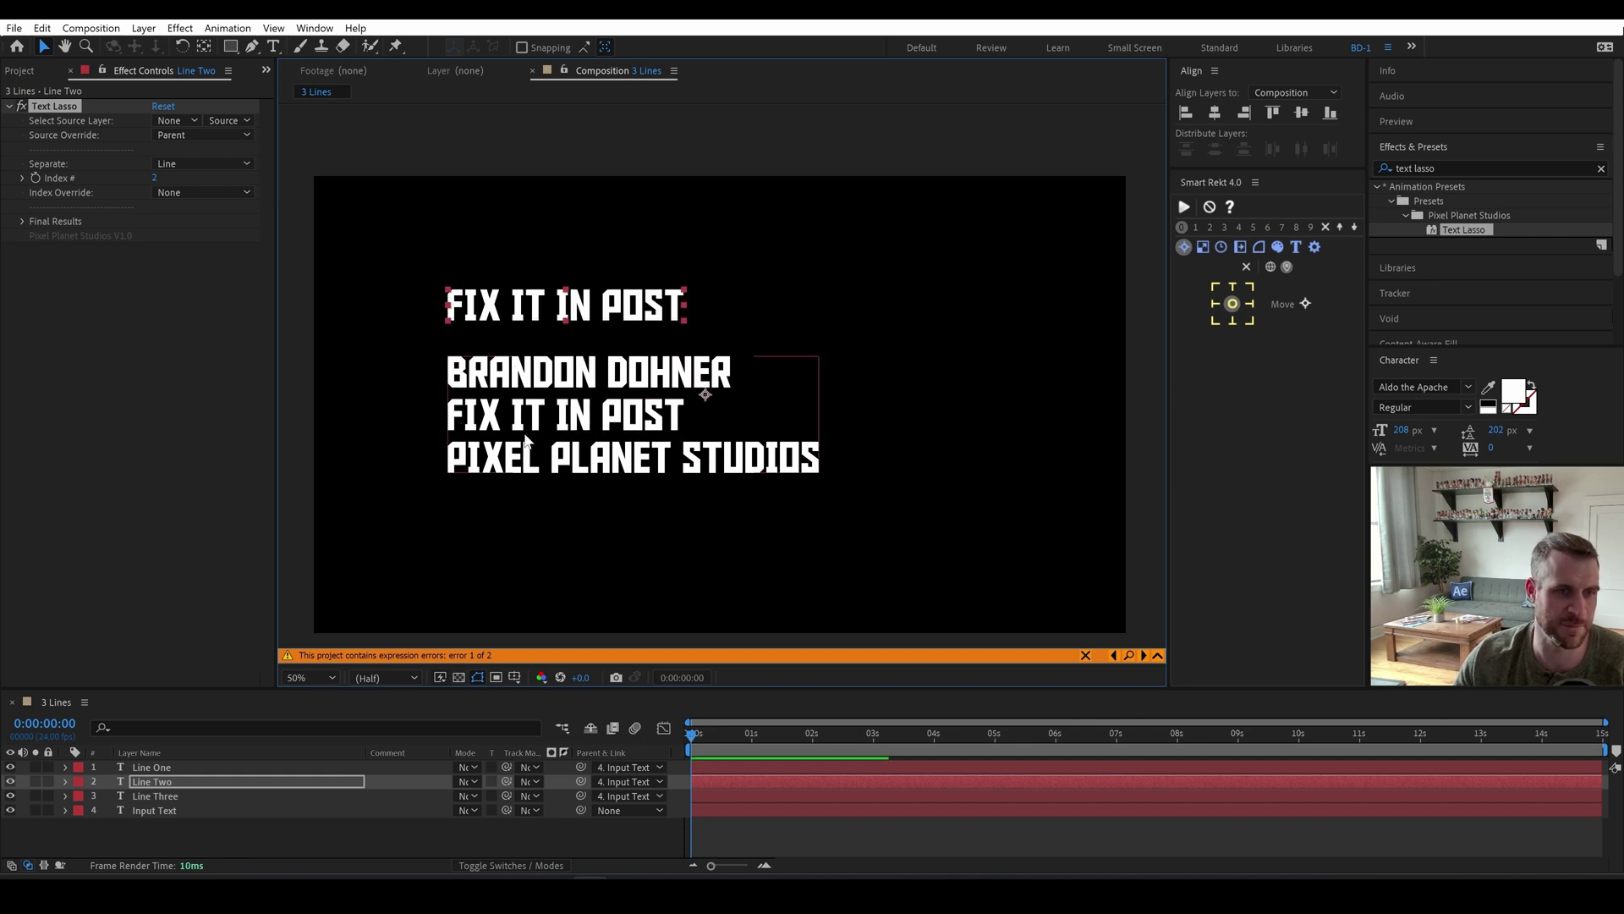
Set Line Three's Text Lasso to Separate by Line, Source Override Parent, Index # 3.
click(159, 799)
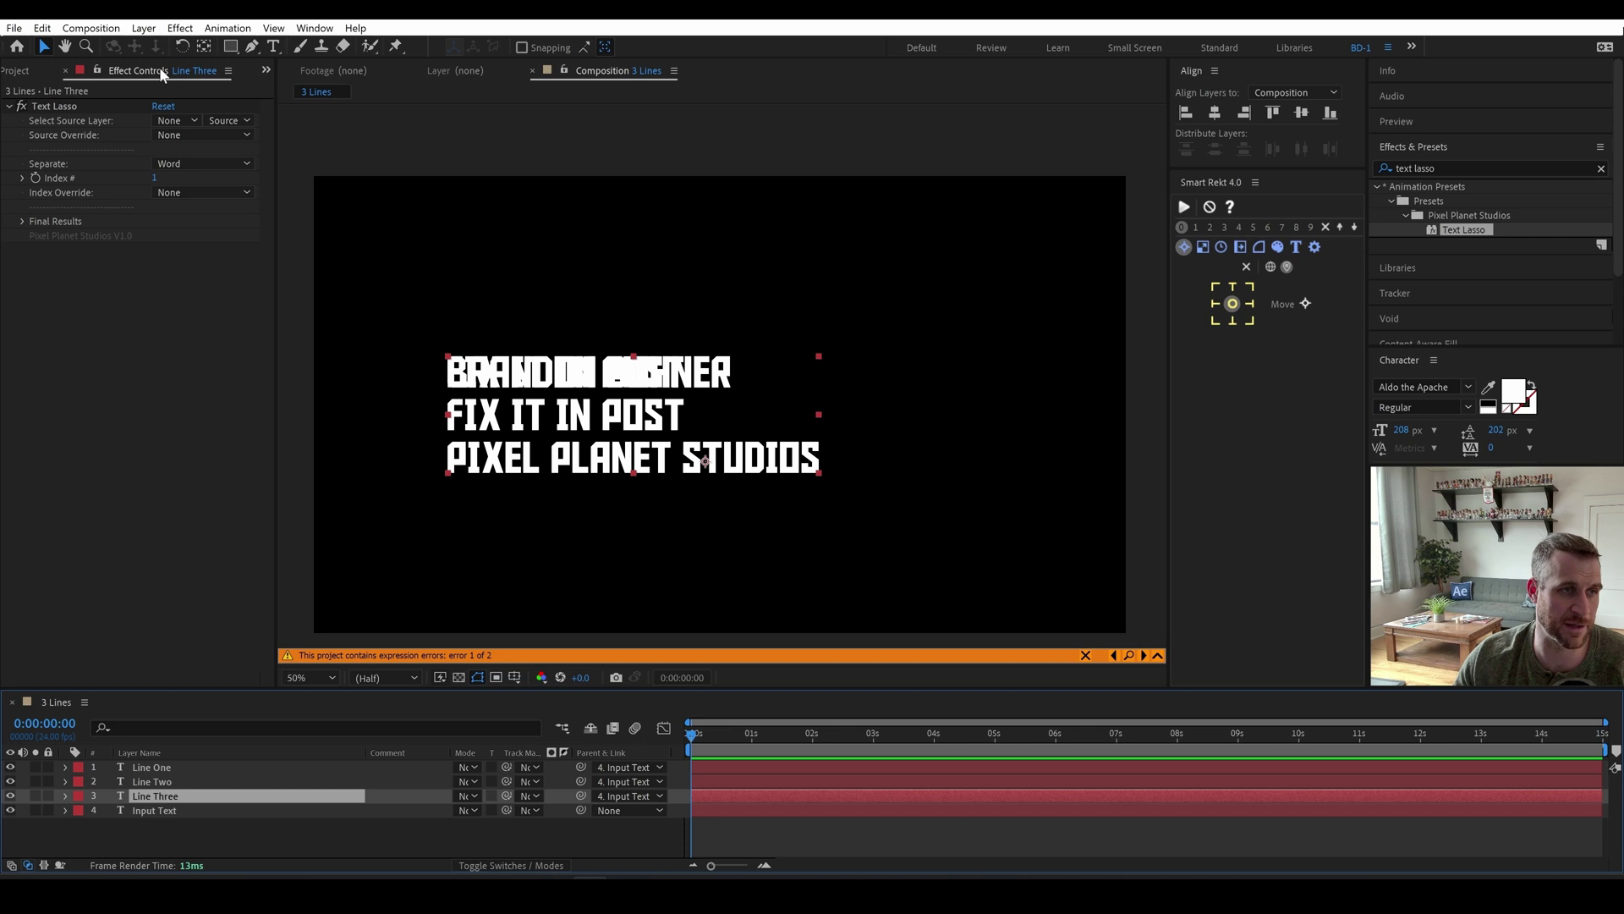
click(203, 125)
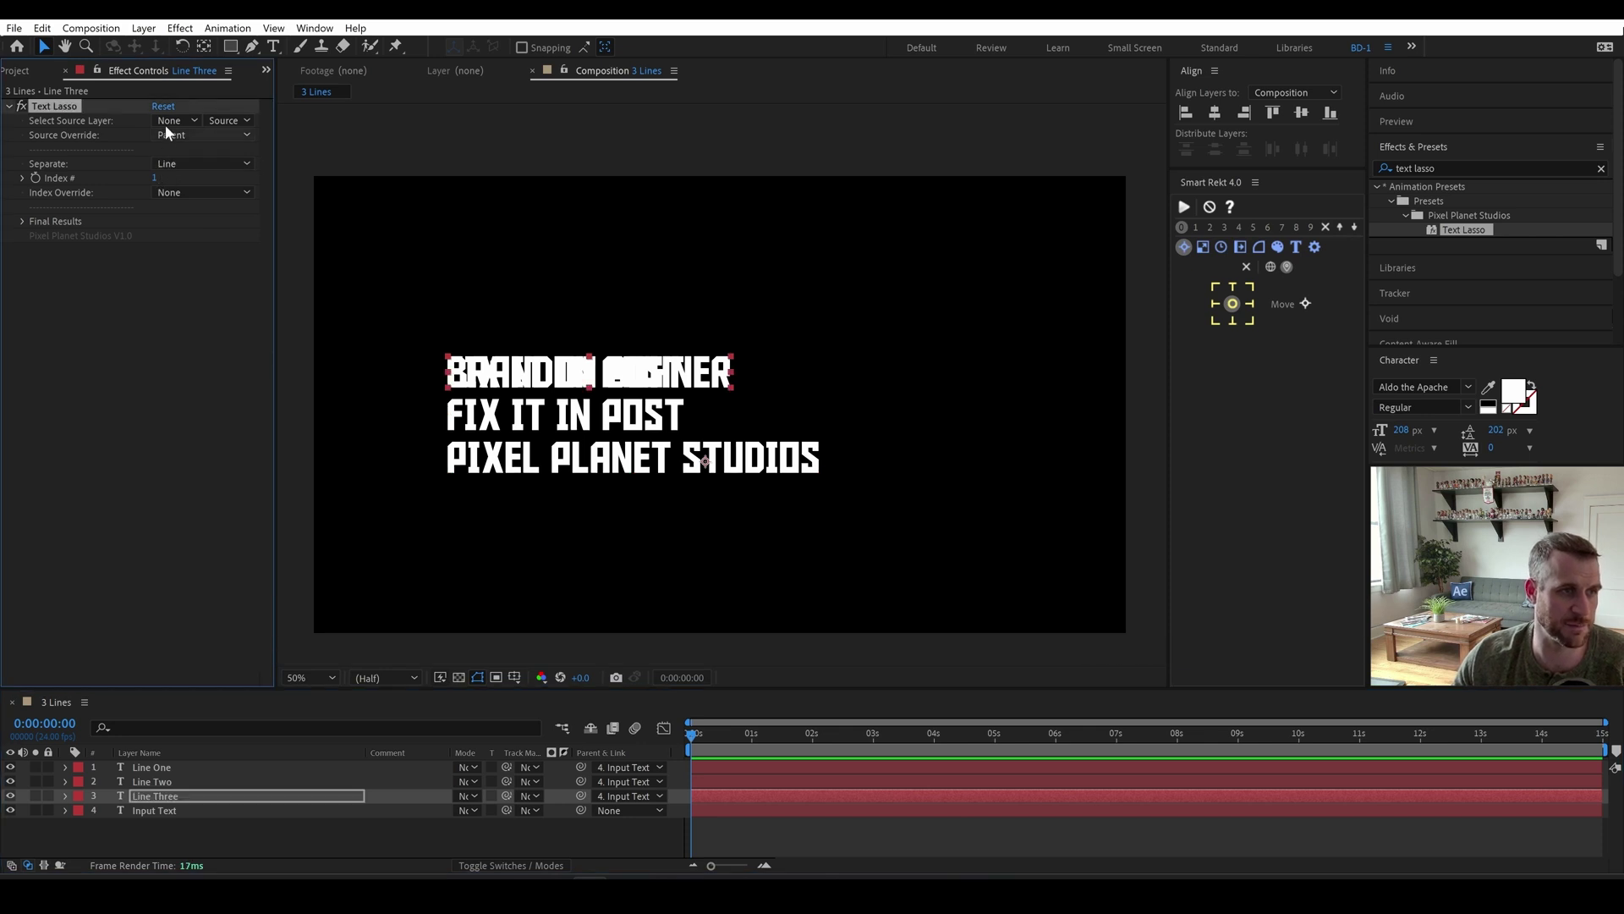
click(155, 178)
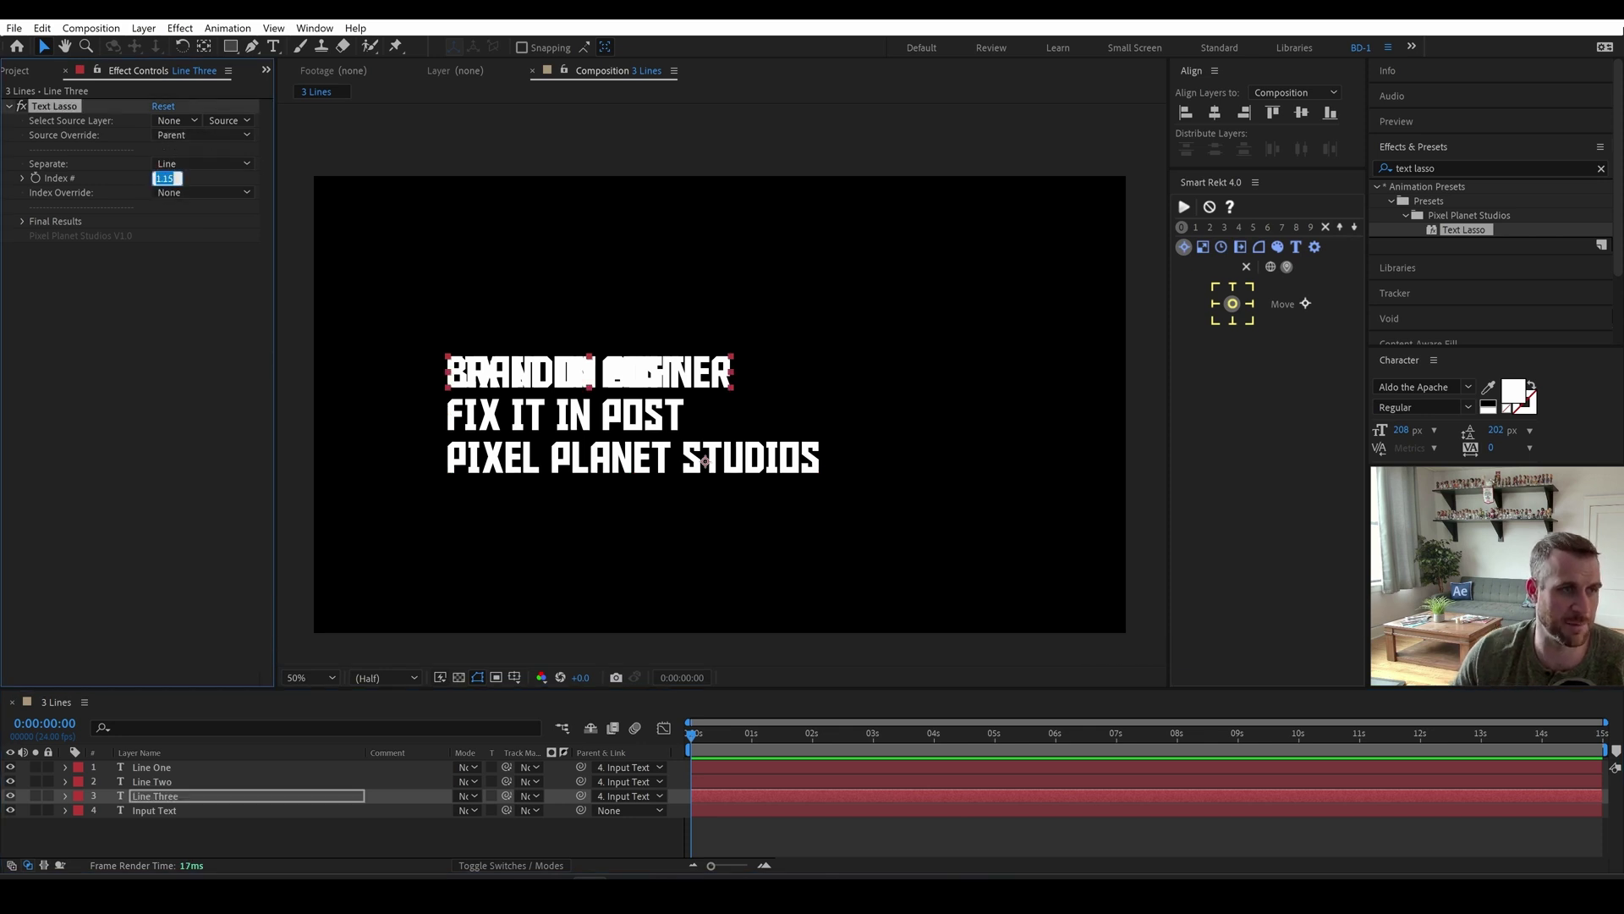
text(3)
key(Return)
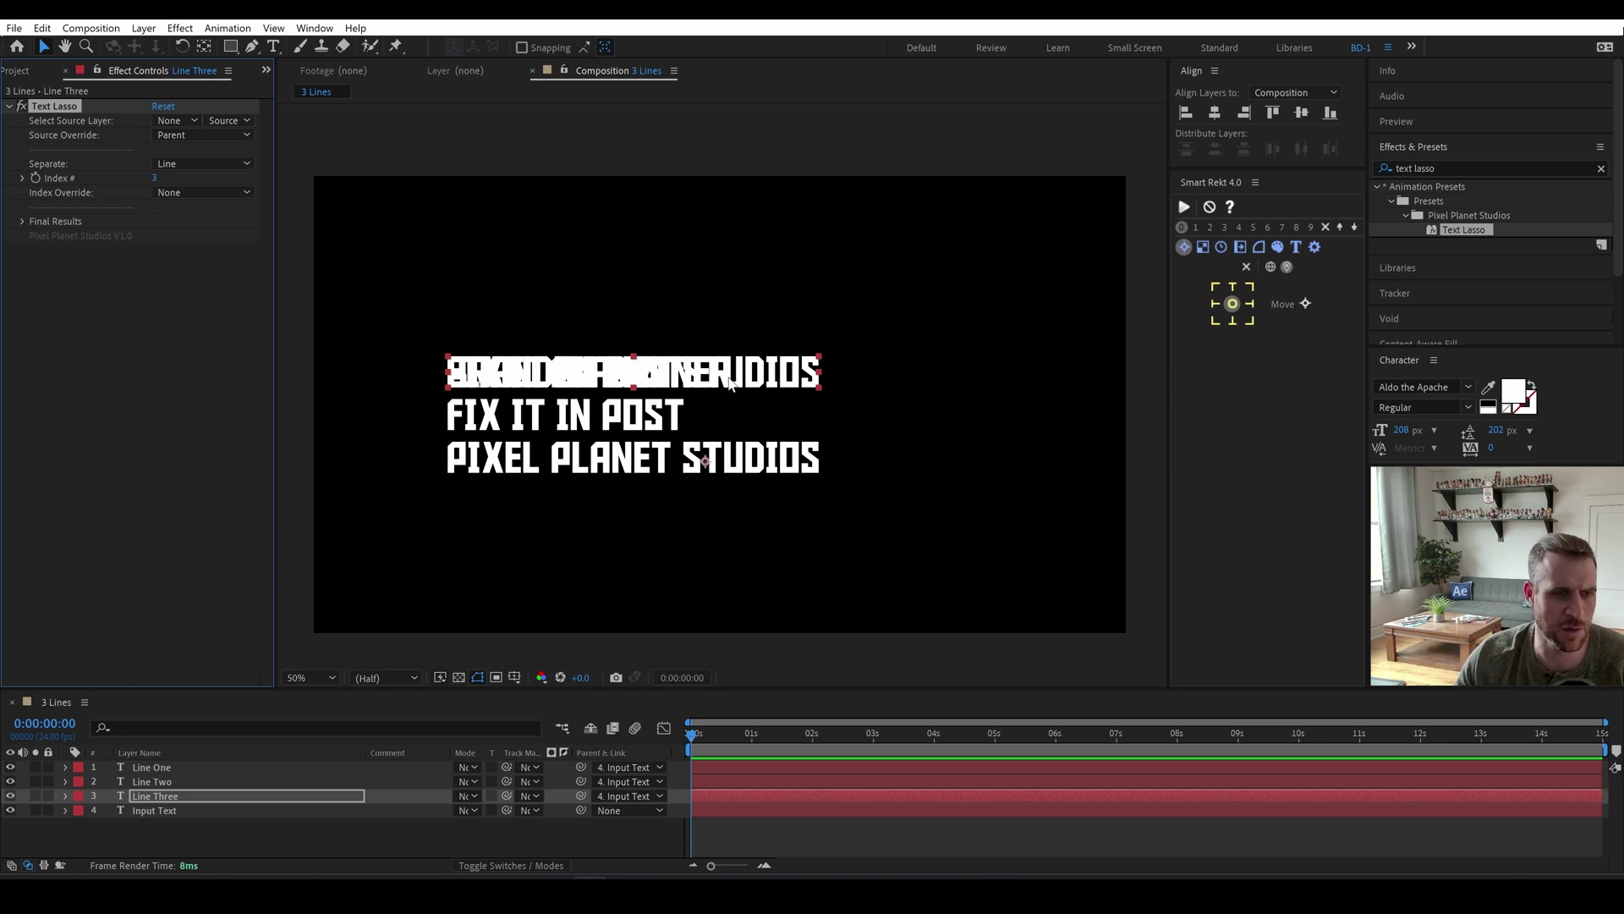
click(730, 372)
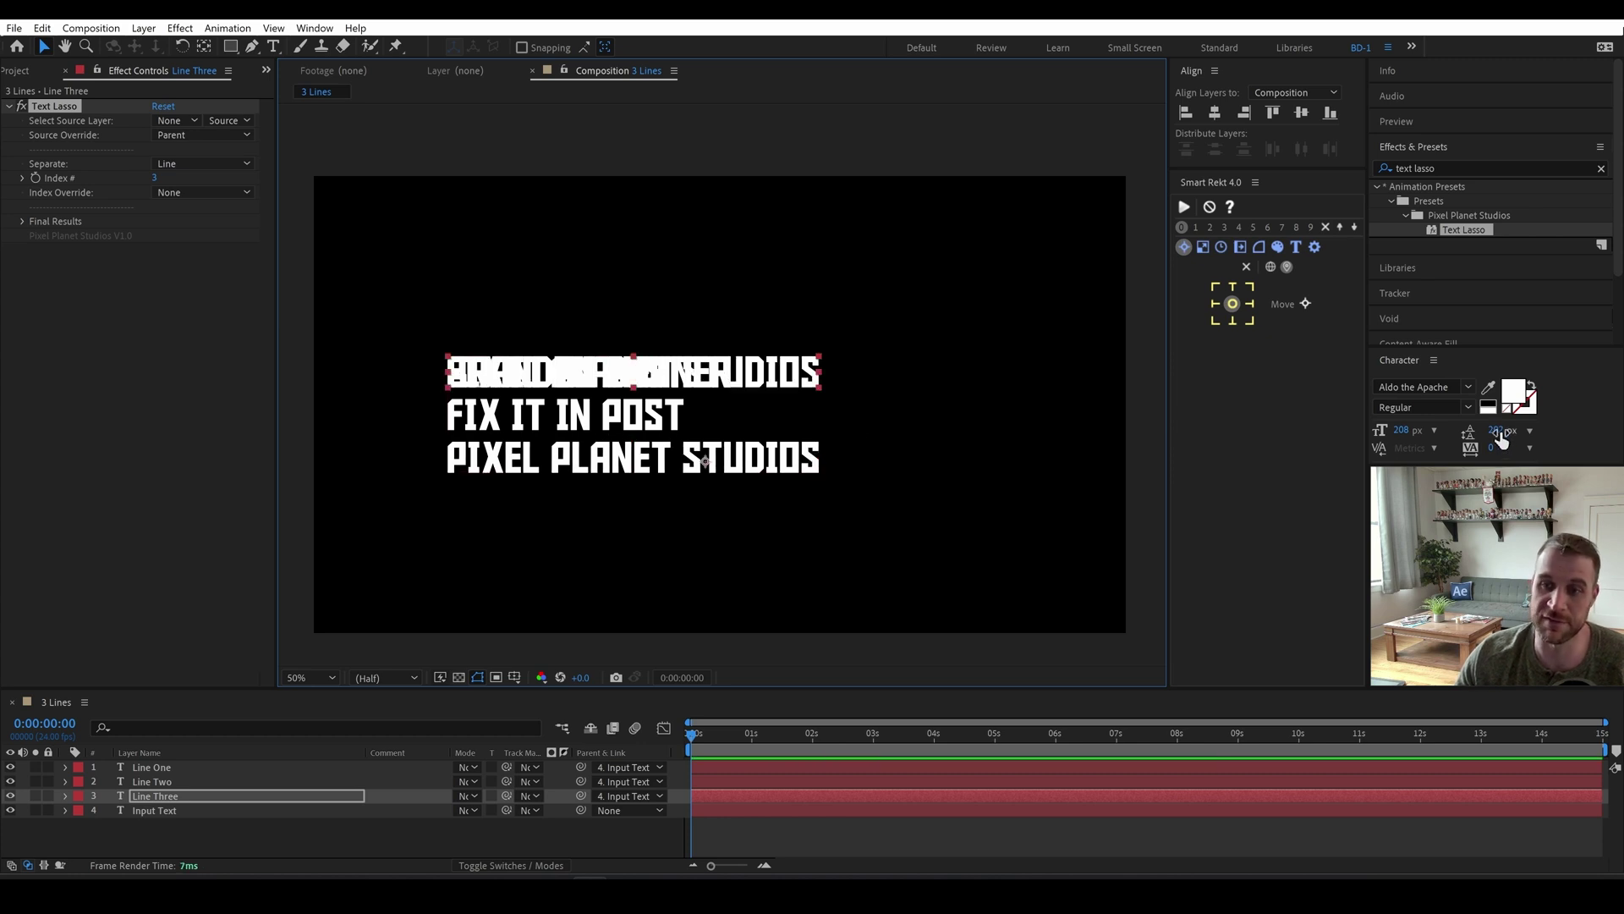
click(165, 812)
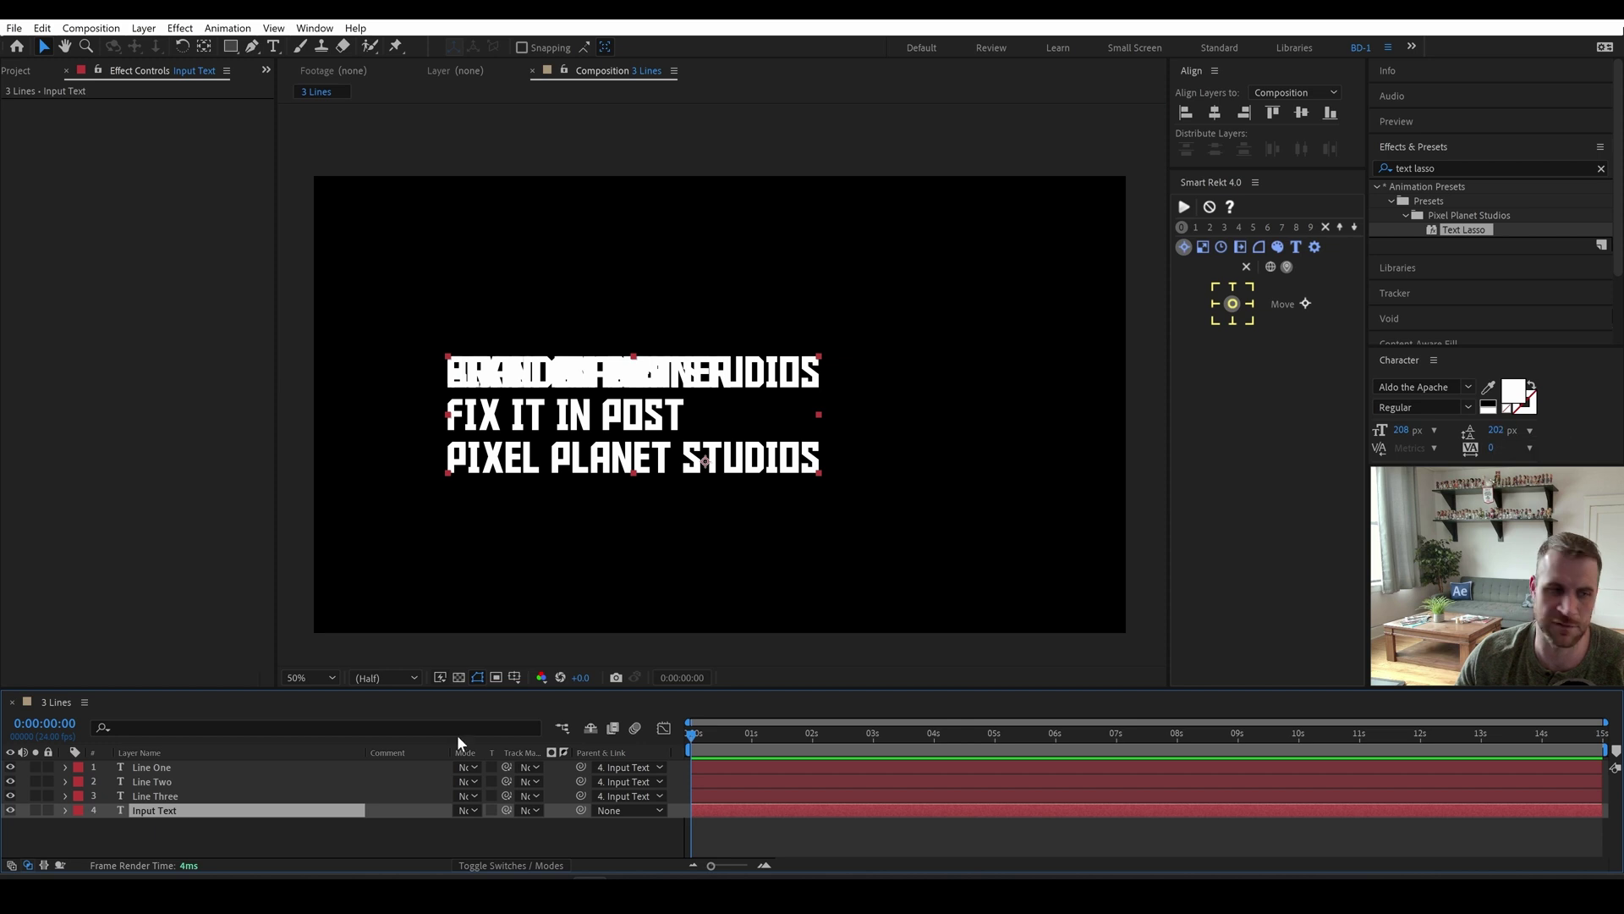
Set Line Three's Position Y to 202*2, placing it at 404.
click(152, 796)
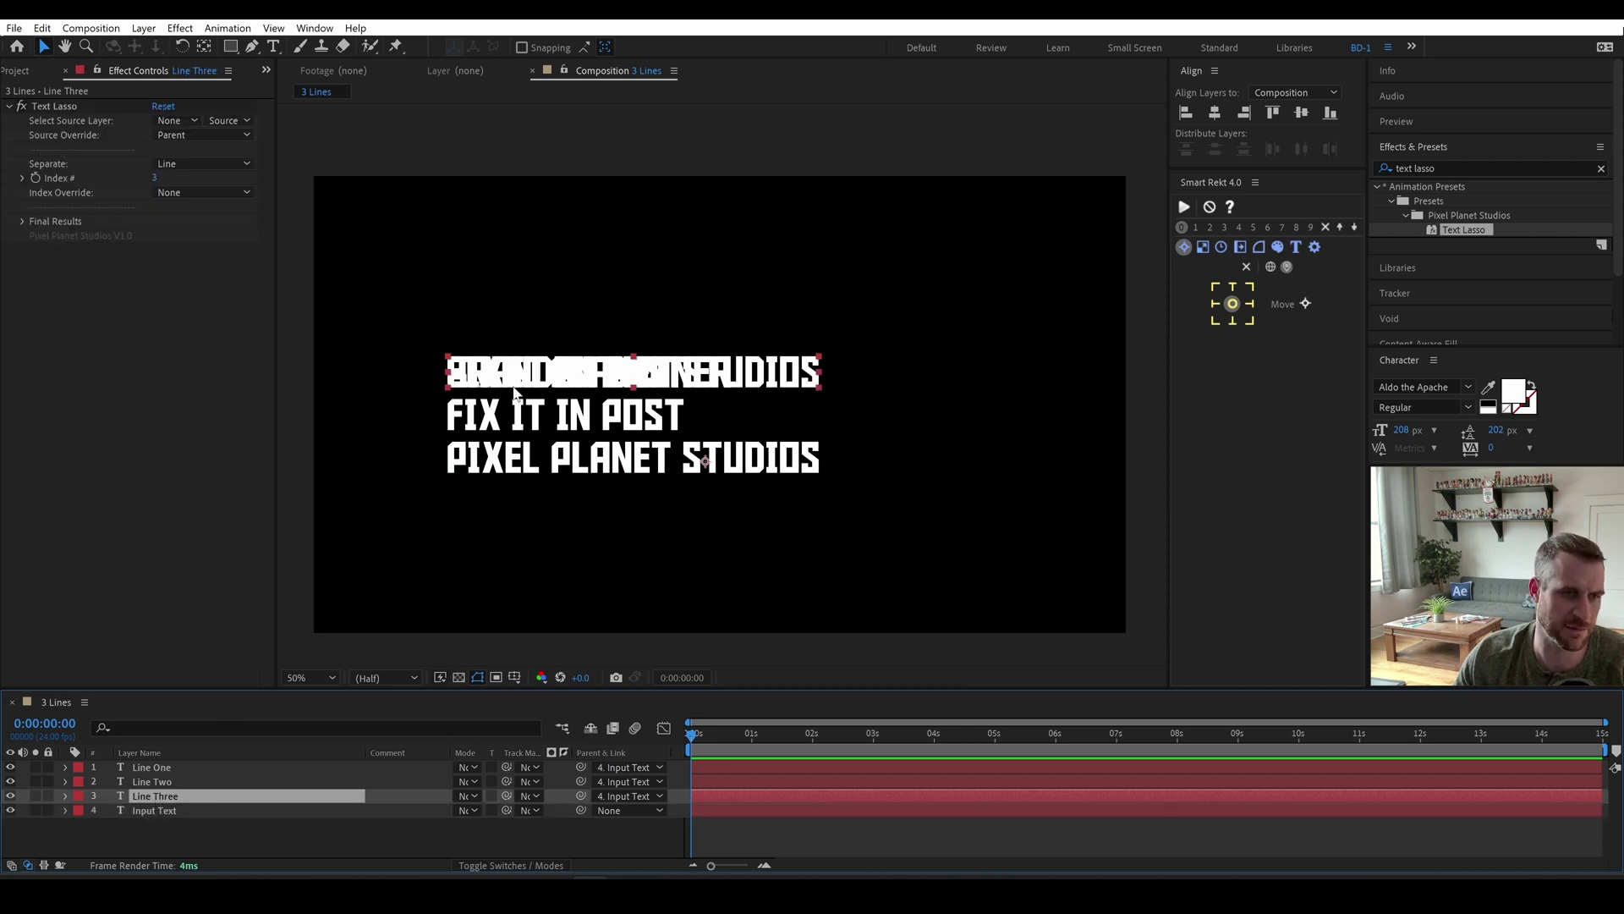
key(p)
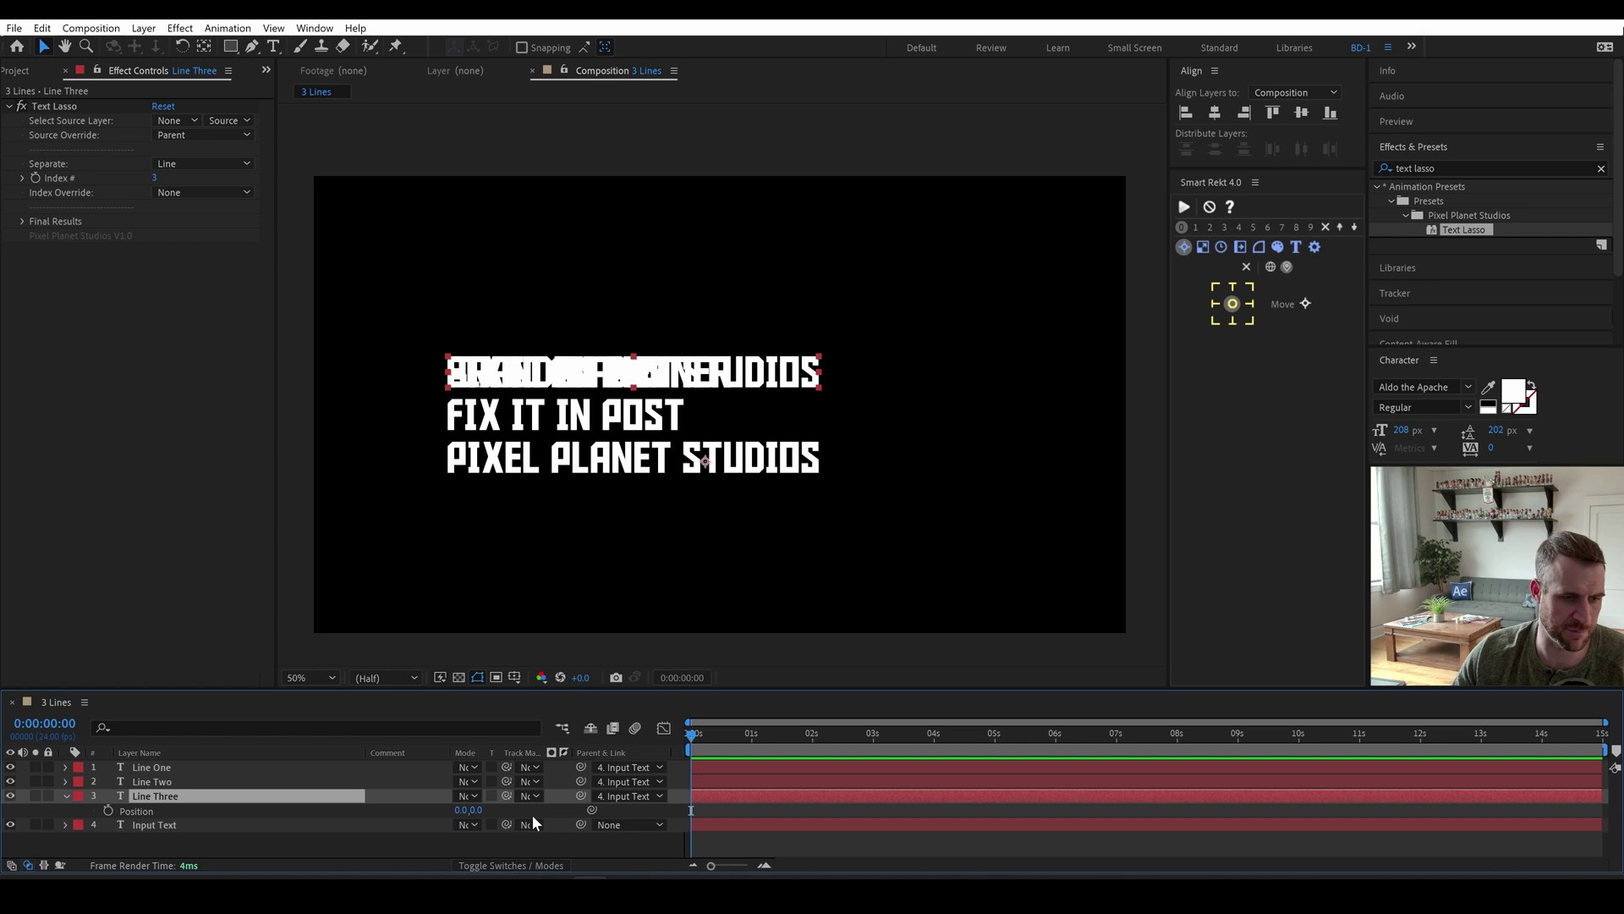
click(476, 810)
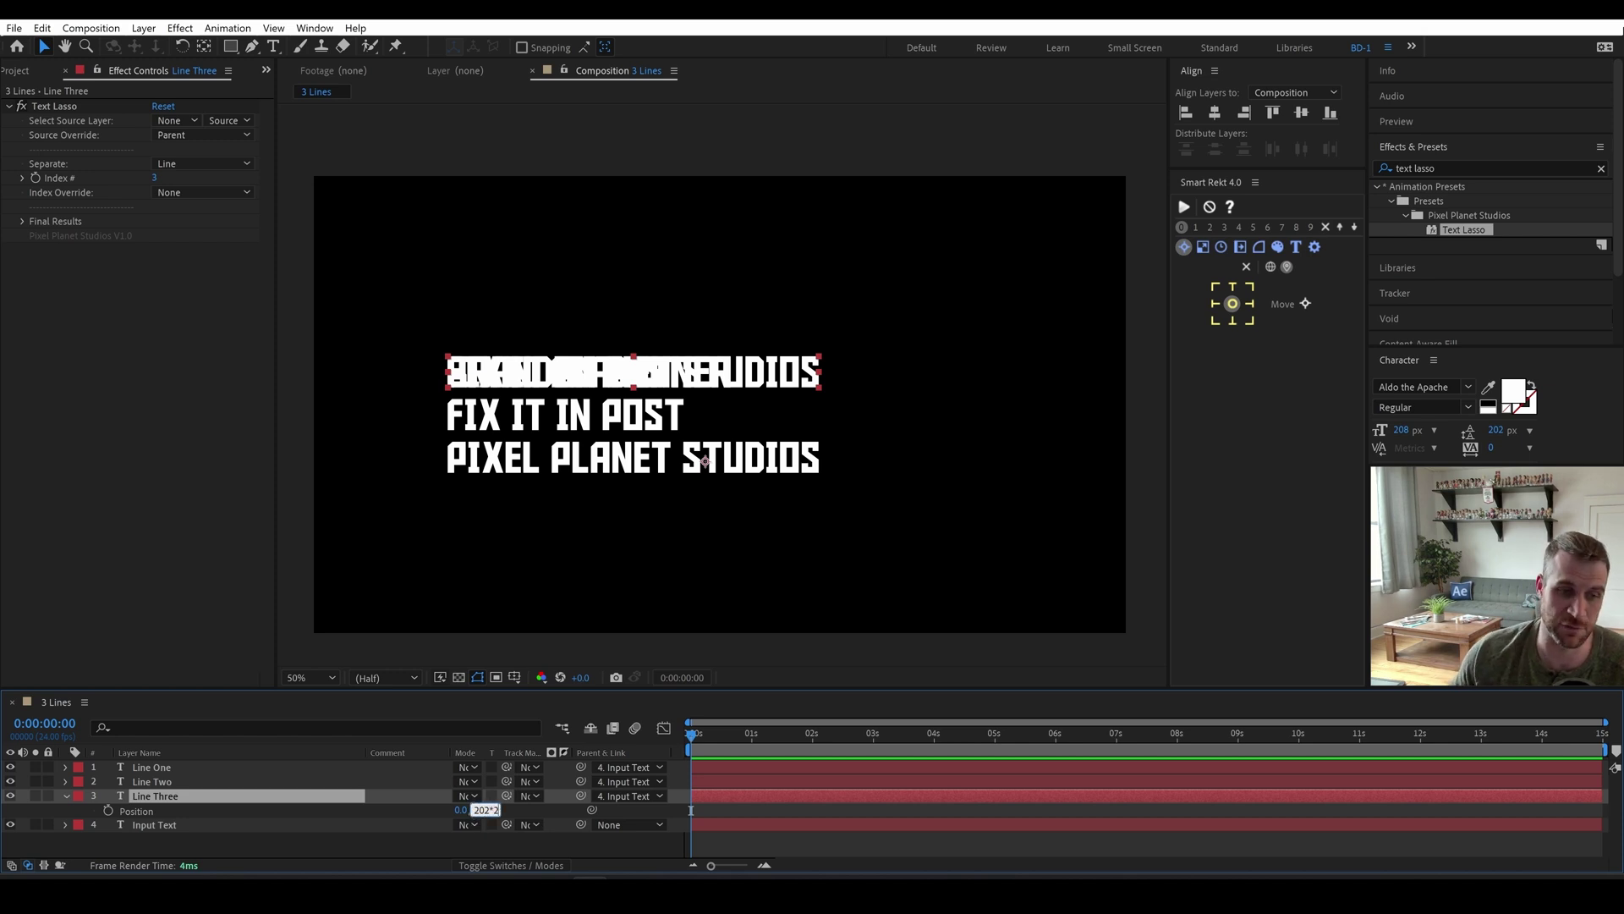
key(Return)
Set Line Two's Position Y to 202 and collapse all layer properties.
click(148, 782)
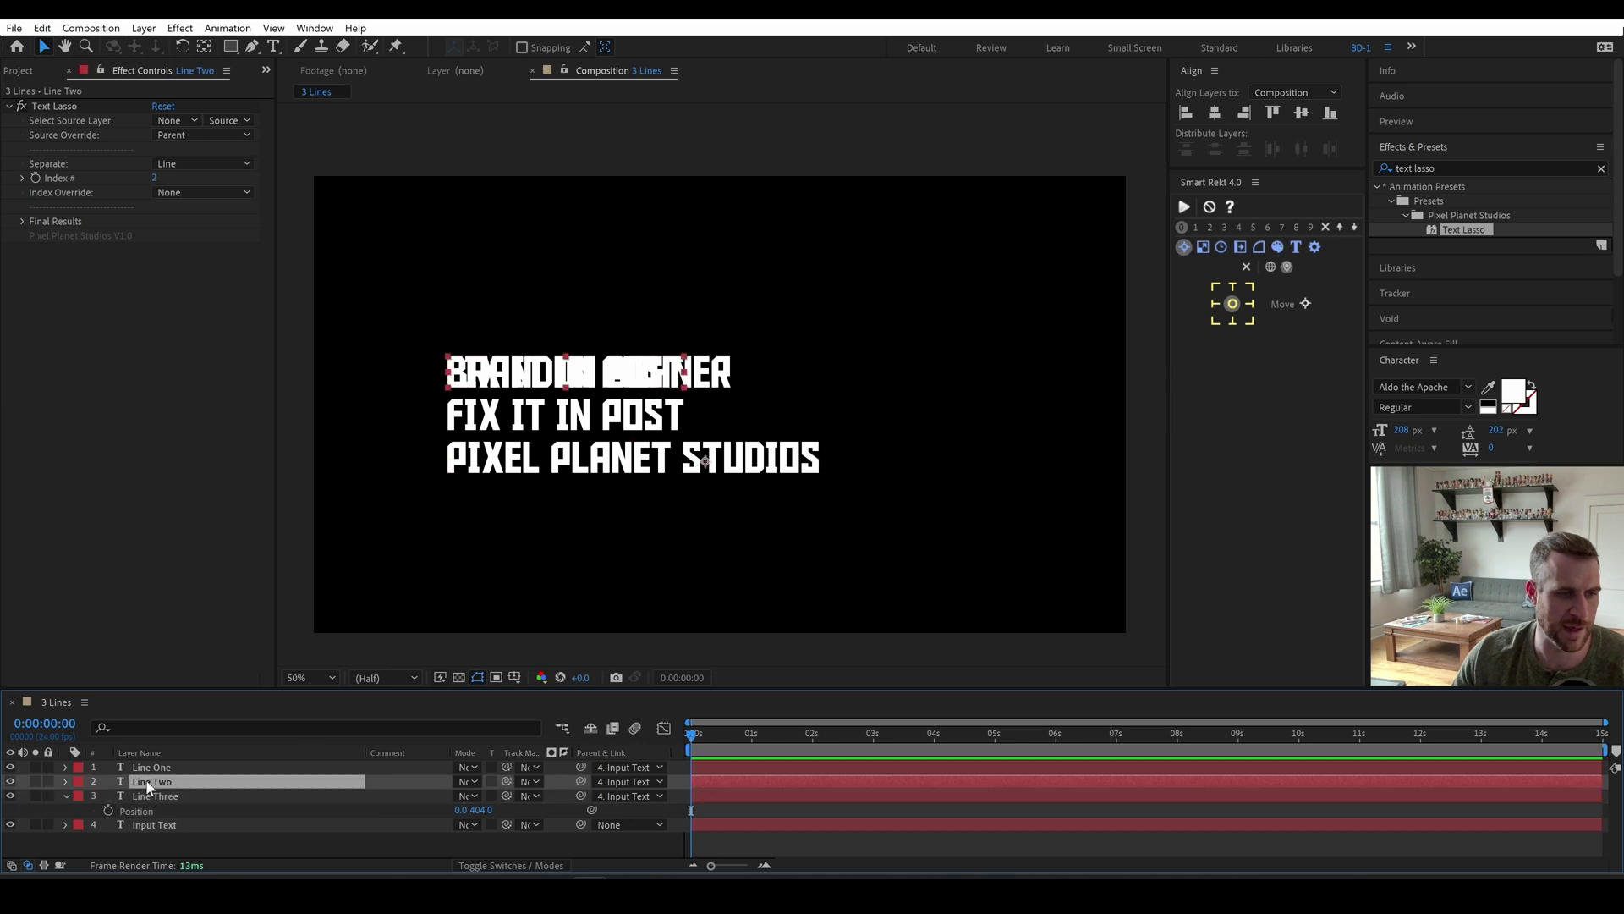
key(p)
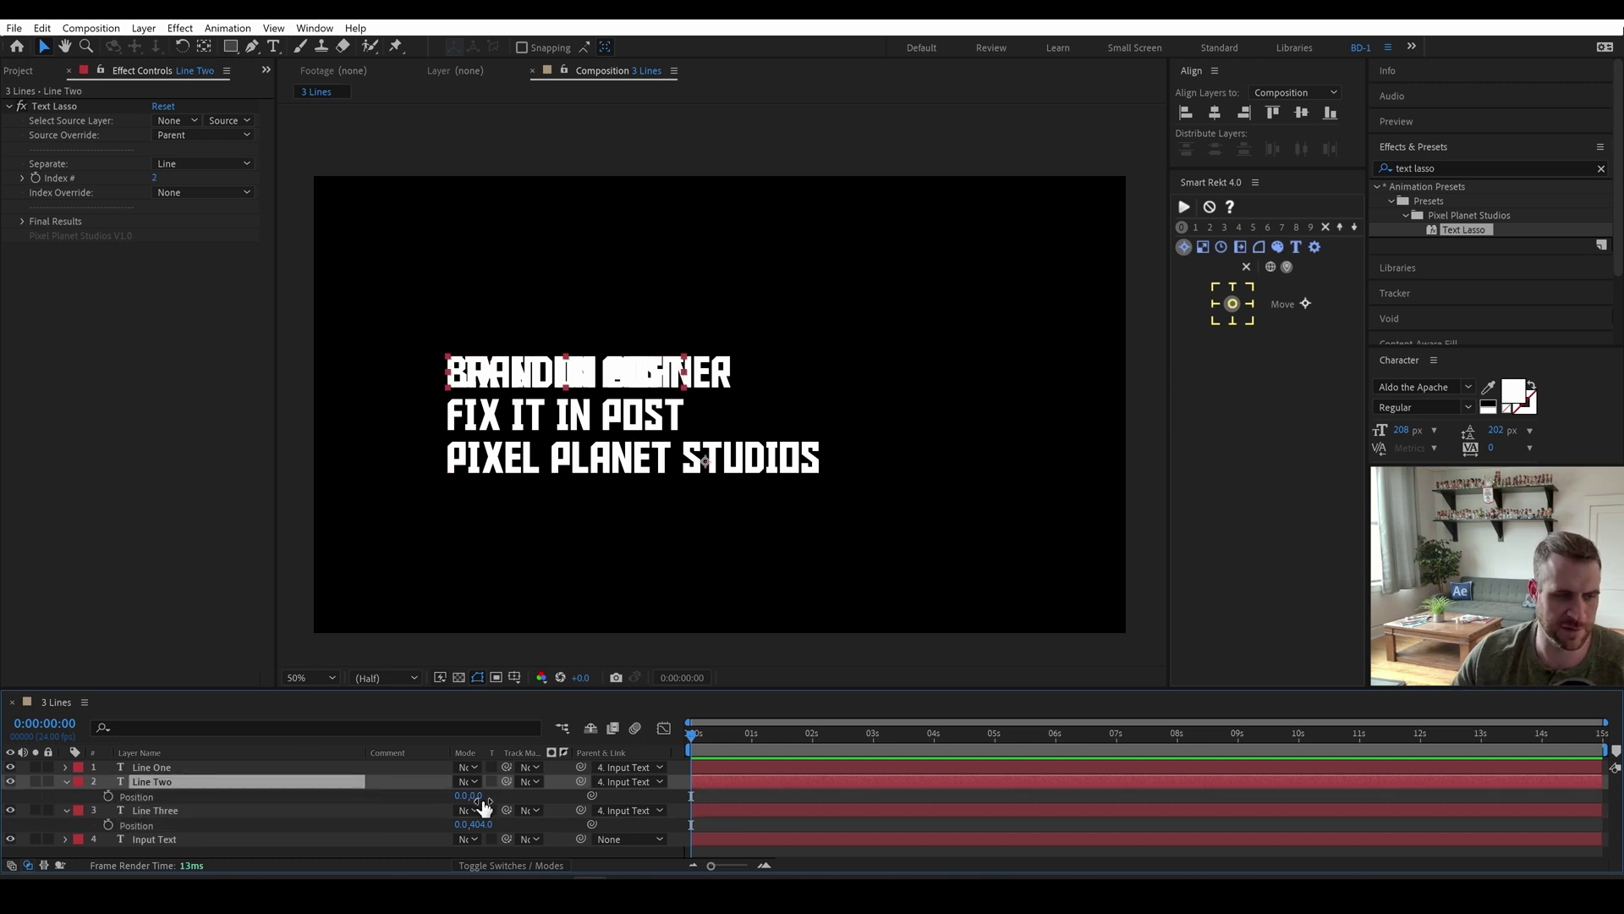
click(478, 795)
text(2)
key(Return)
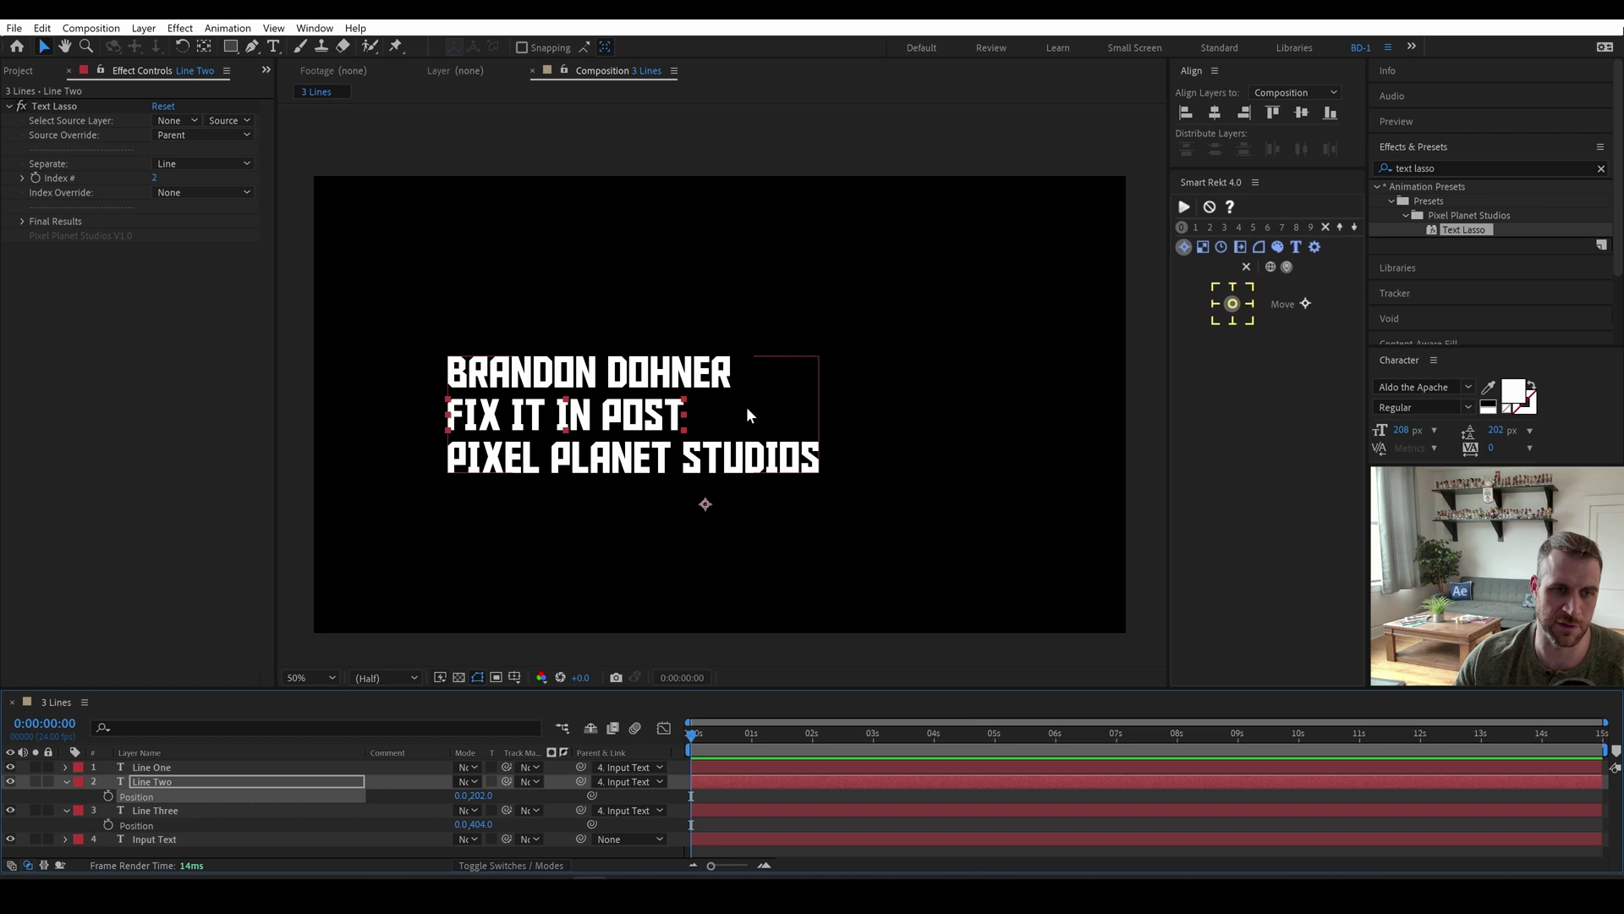
key(u)
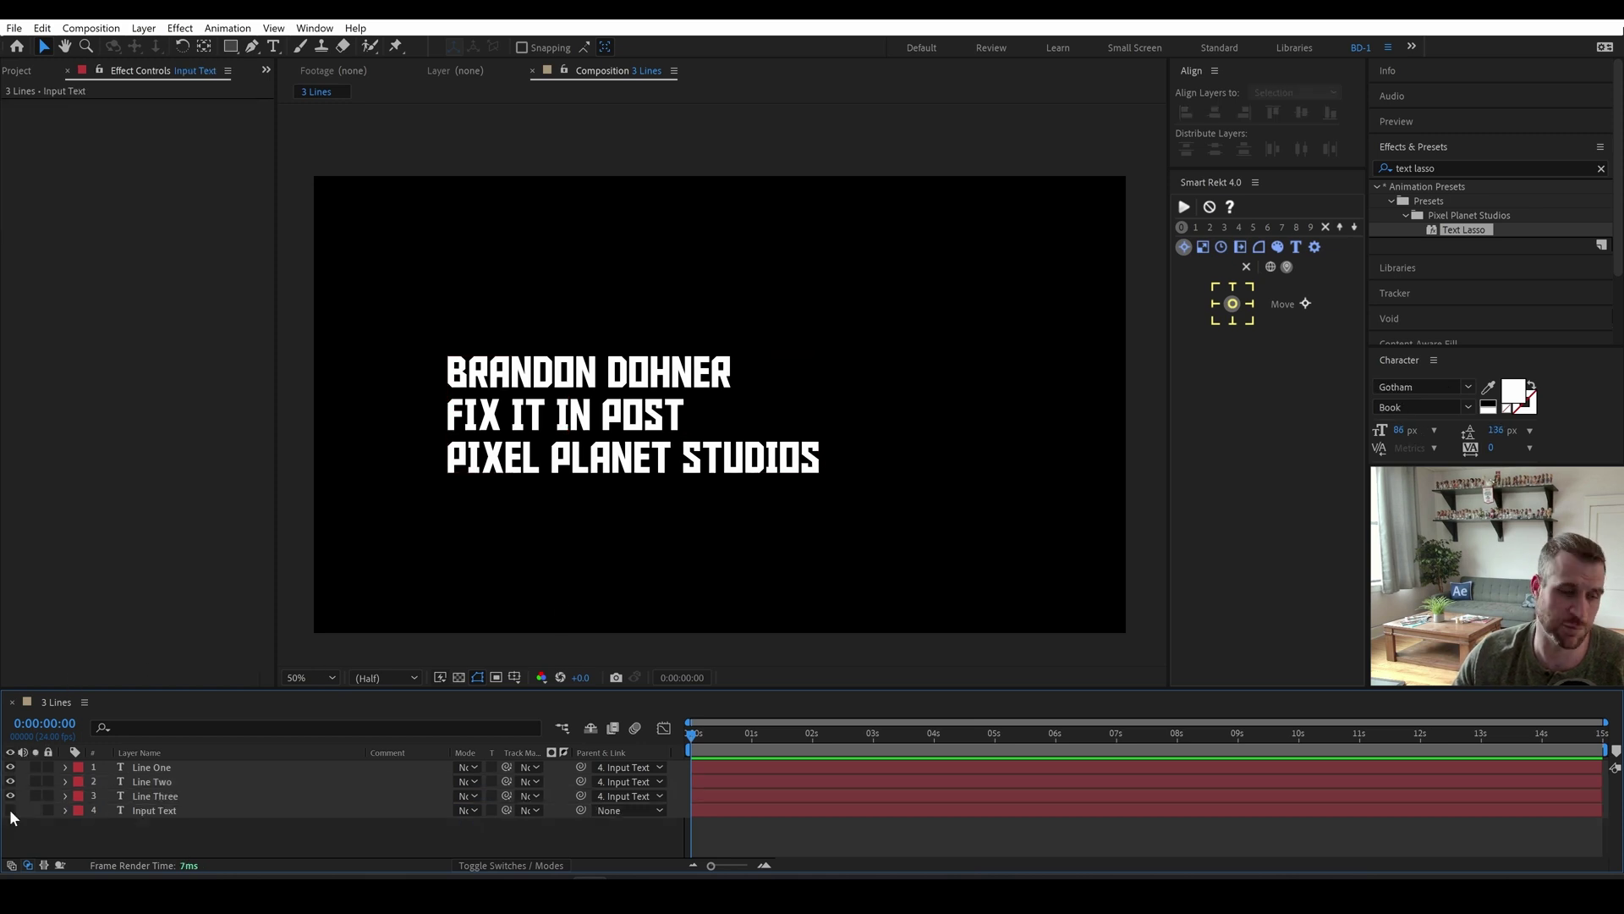
click(11, 809)
key(ctrl+Up)
key(ctrl+Up)
key(ctrl+Up)
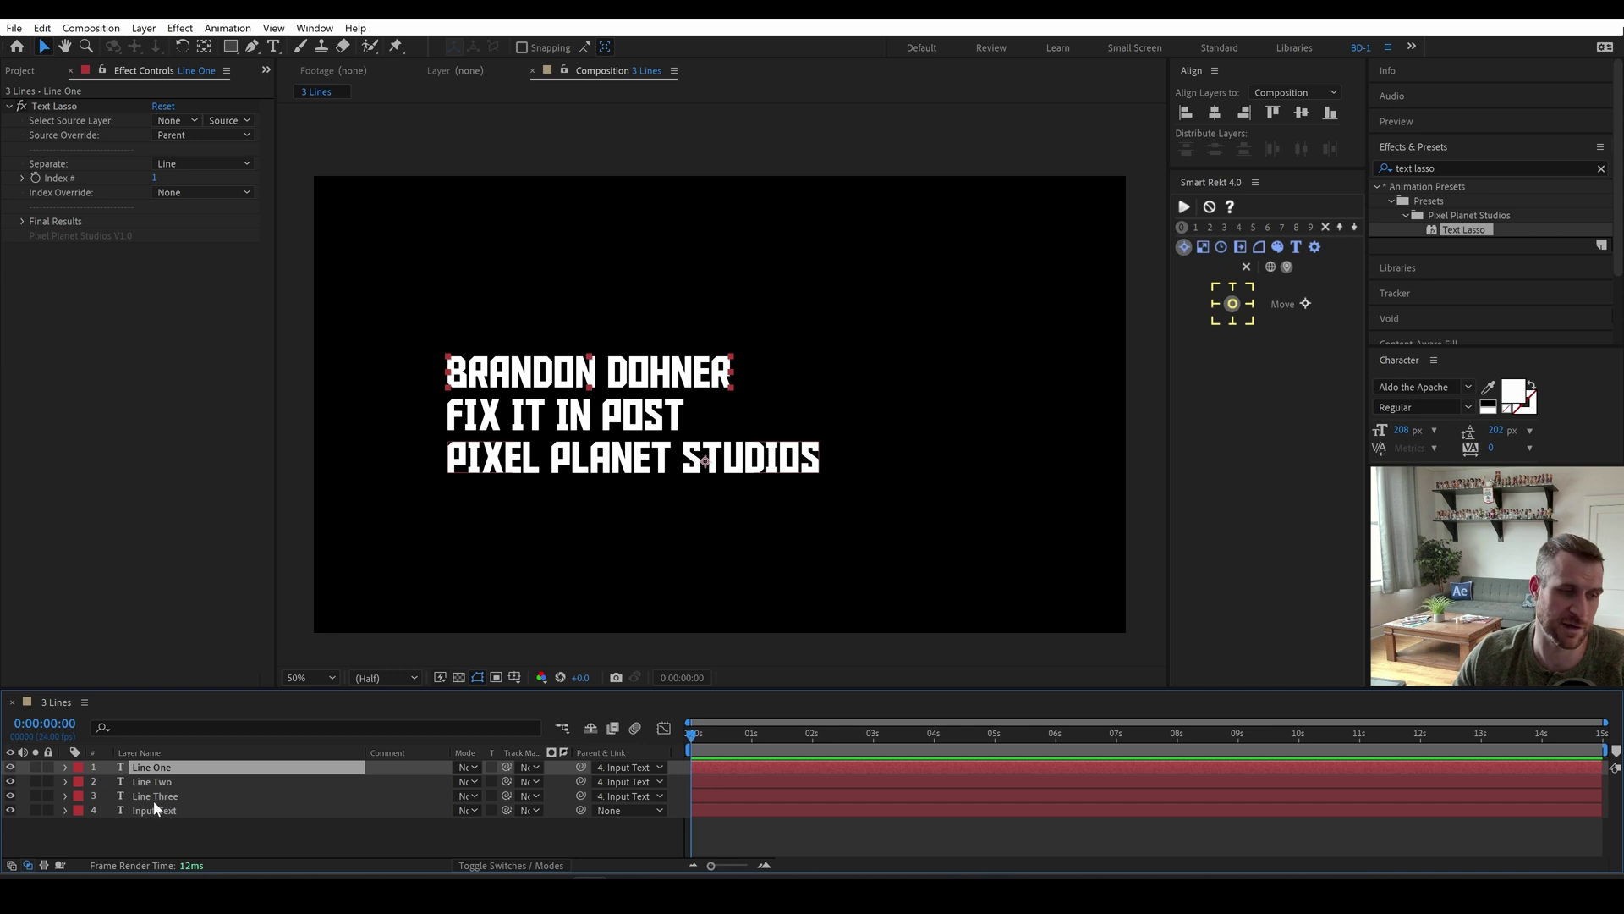
Create orange Smart Rekt boxes behind the Line One, Two and Three layers.
shift+click(151, 796)
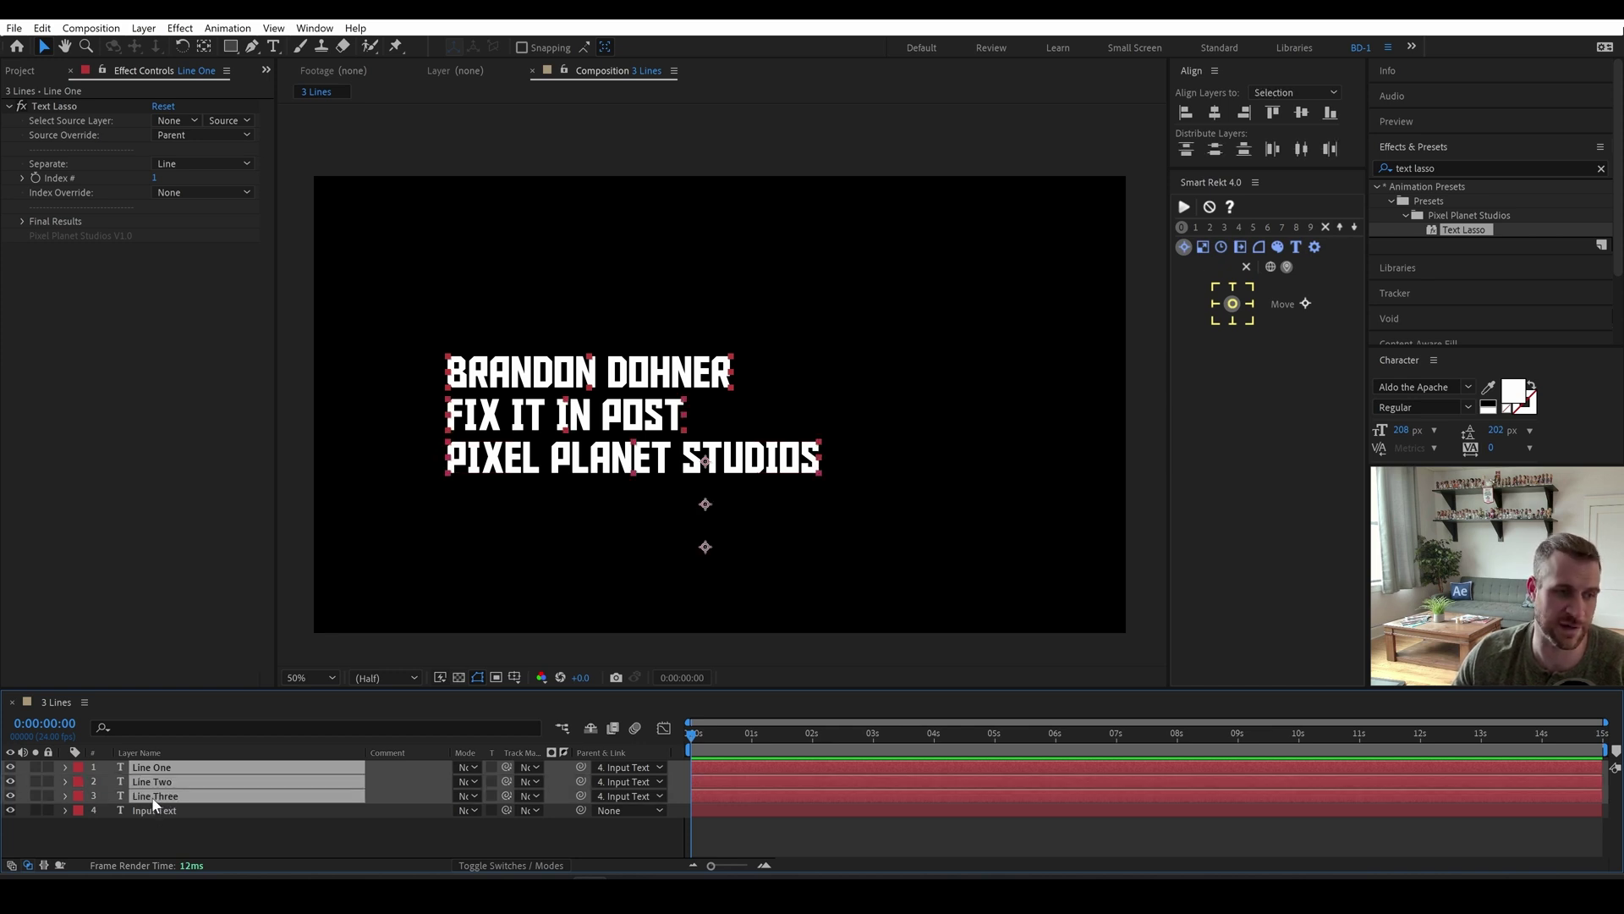
click(1183, 207)
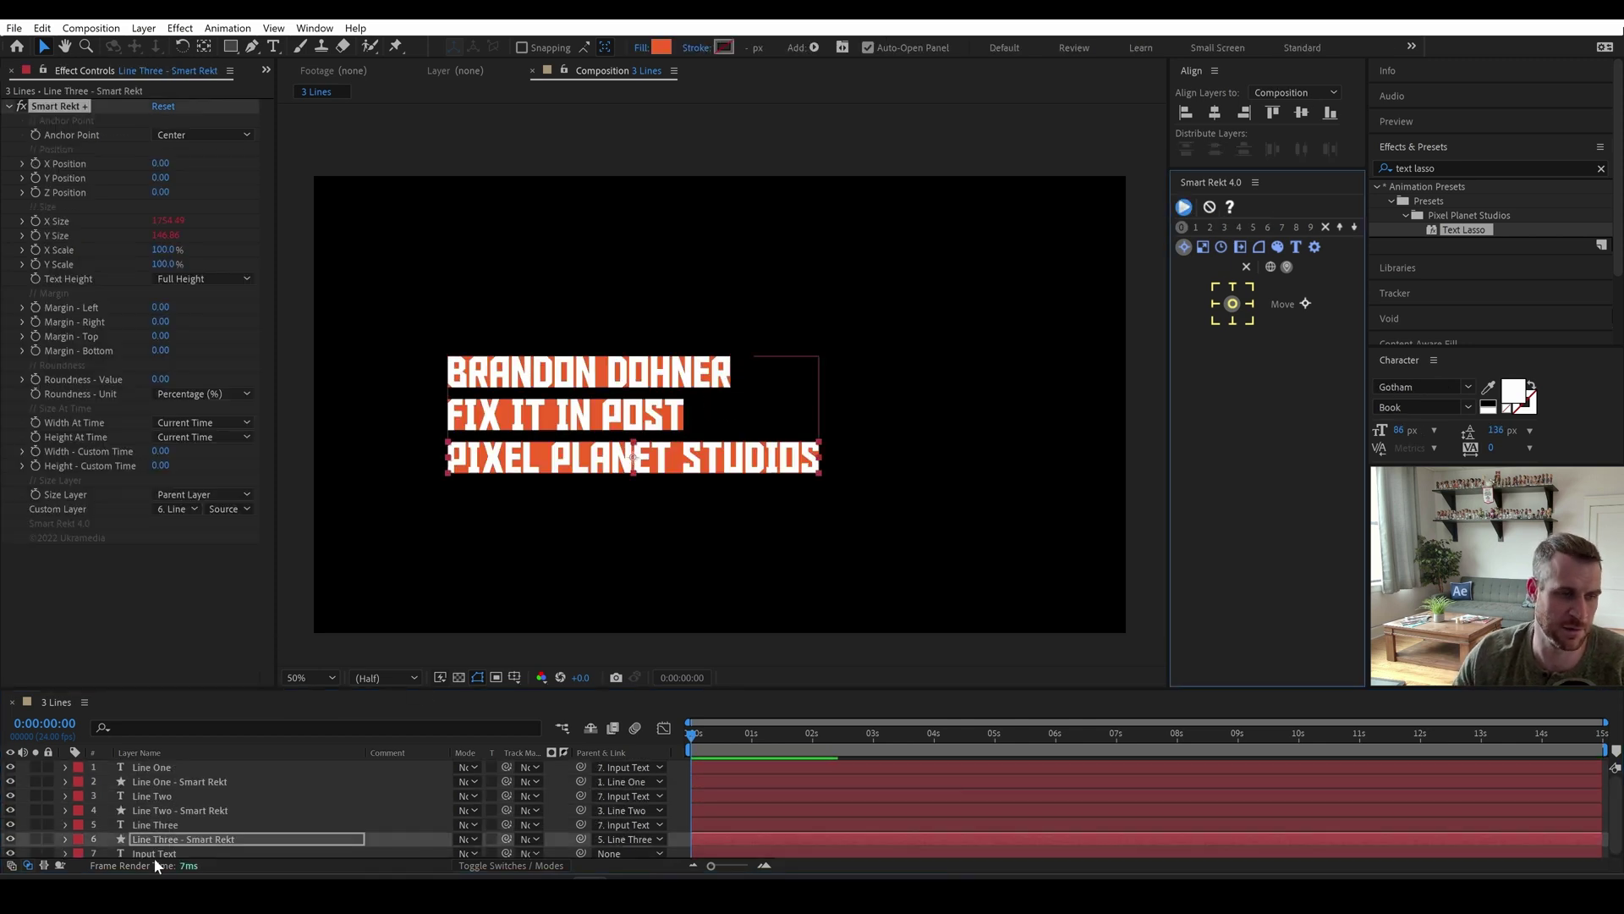
click(160, 839)
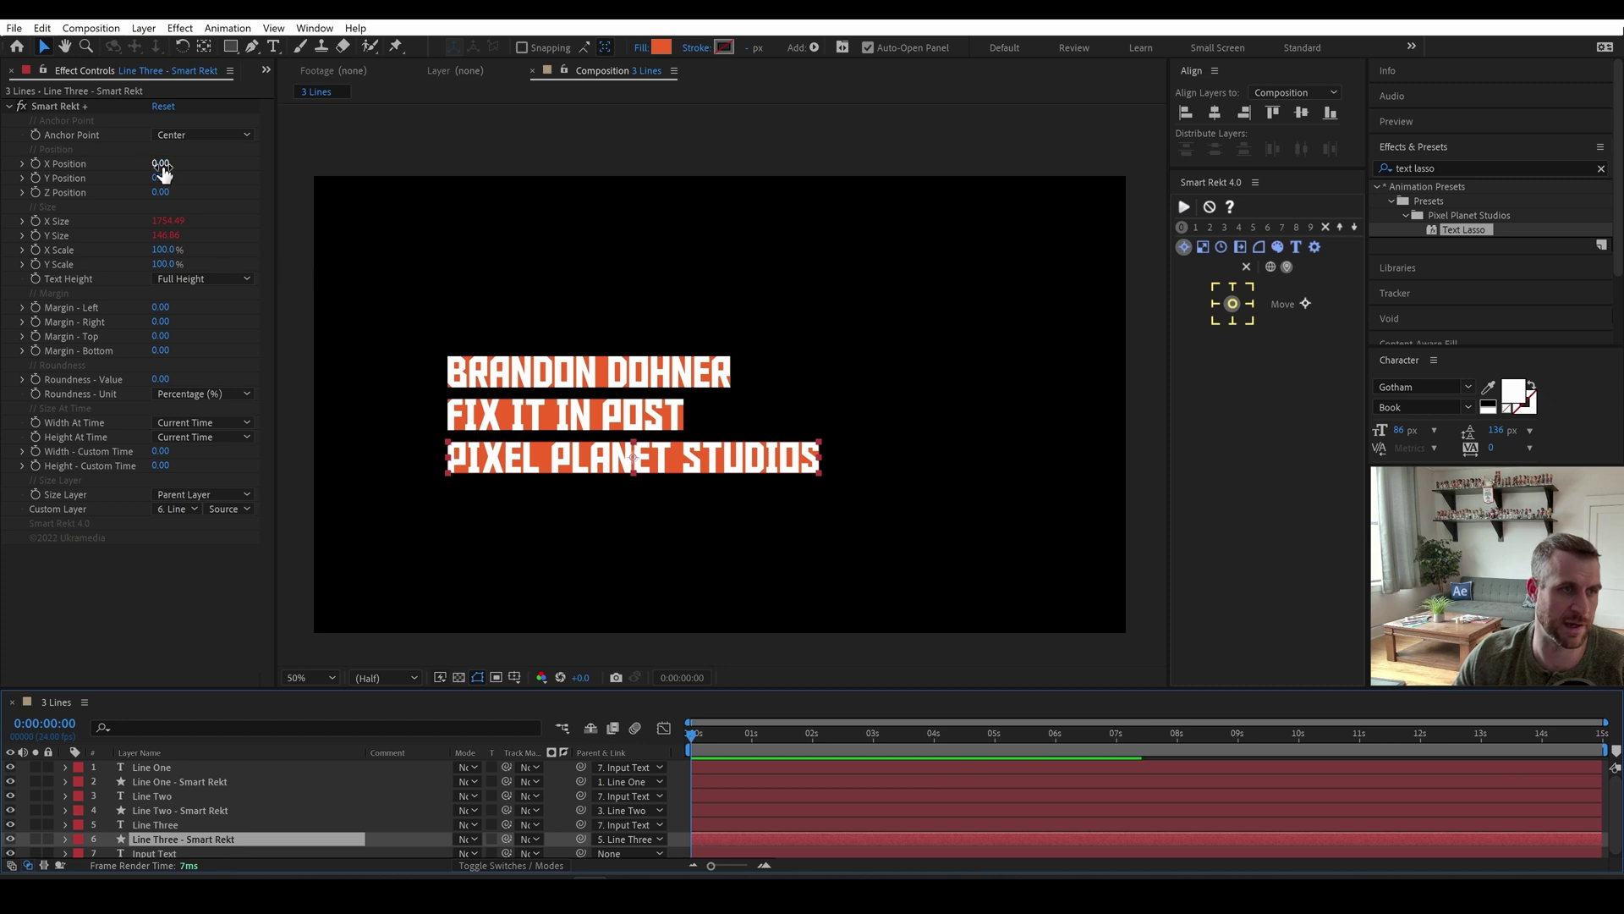
Give Line Three's Smart Rekt margins of 90 left/right and 45 top/bottom.
drag(159, 315, 193, 349)
click(165, 350)
text(45)
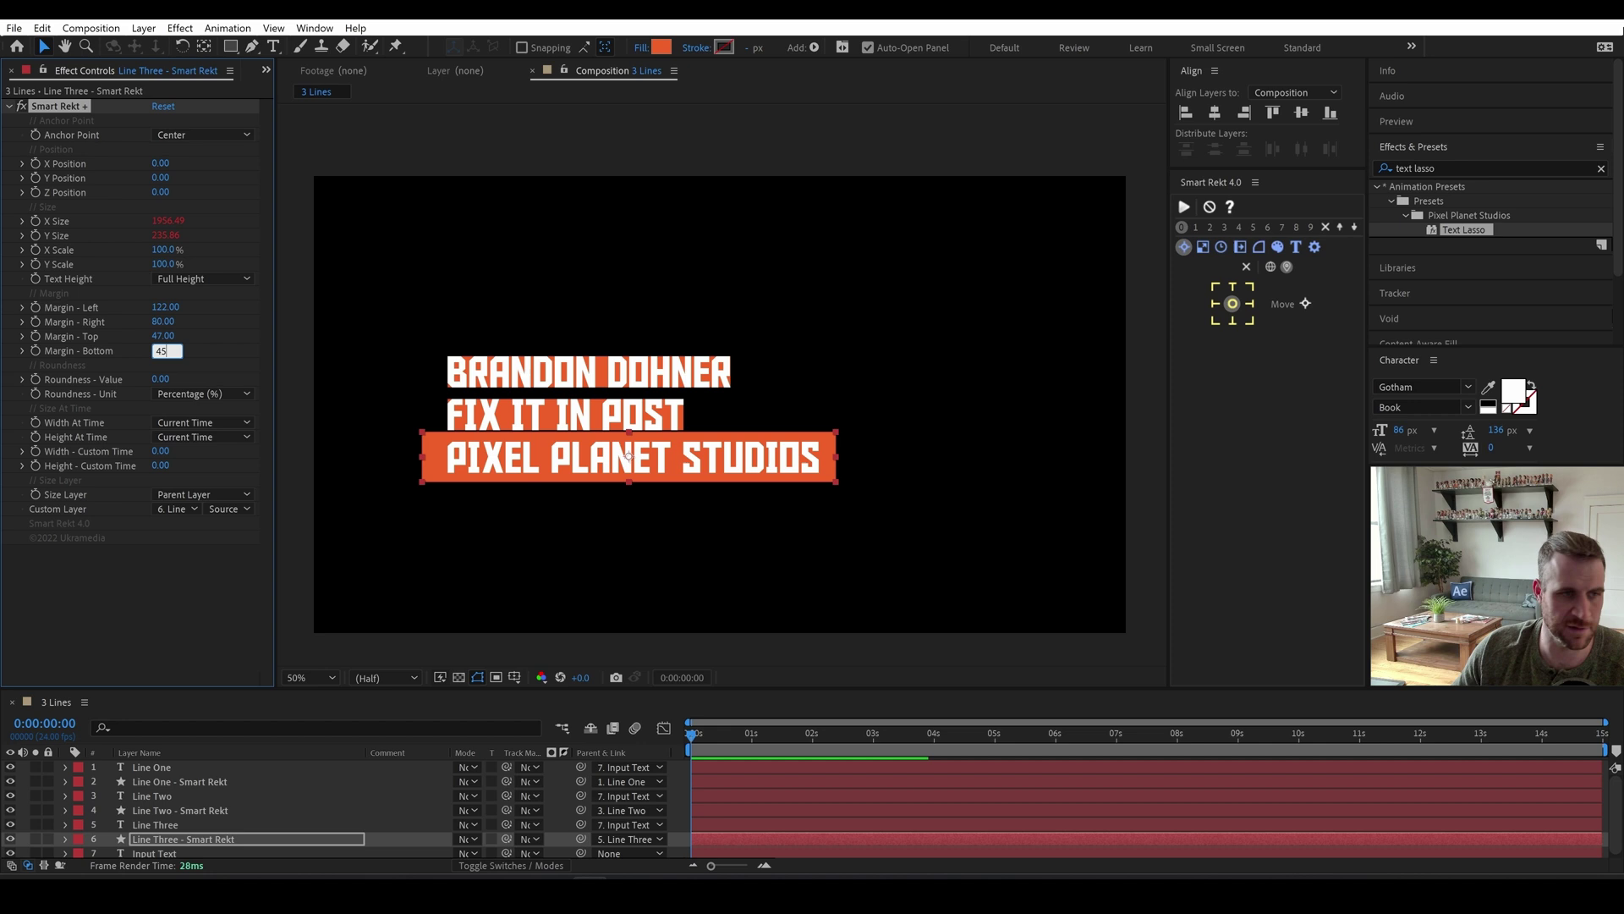
key(Tab)
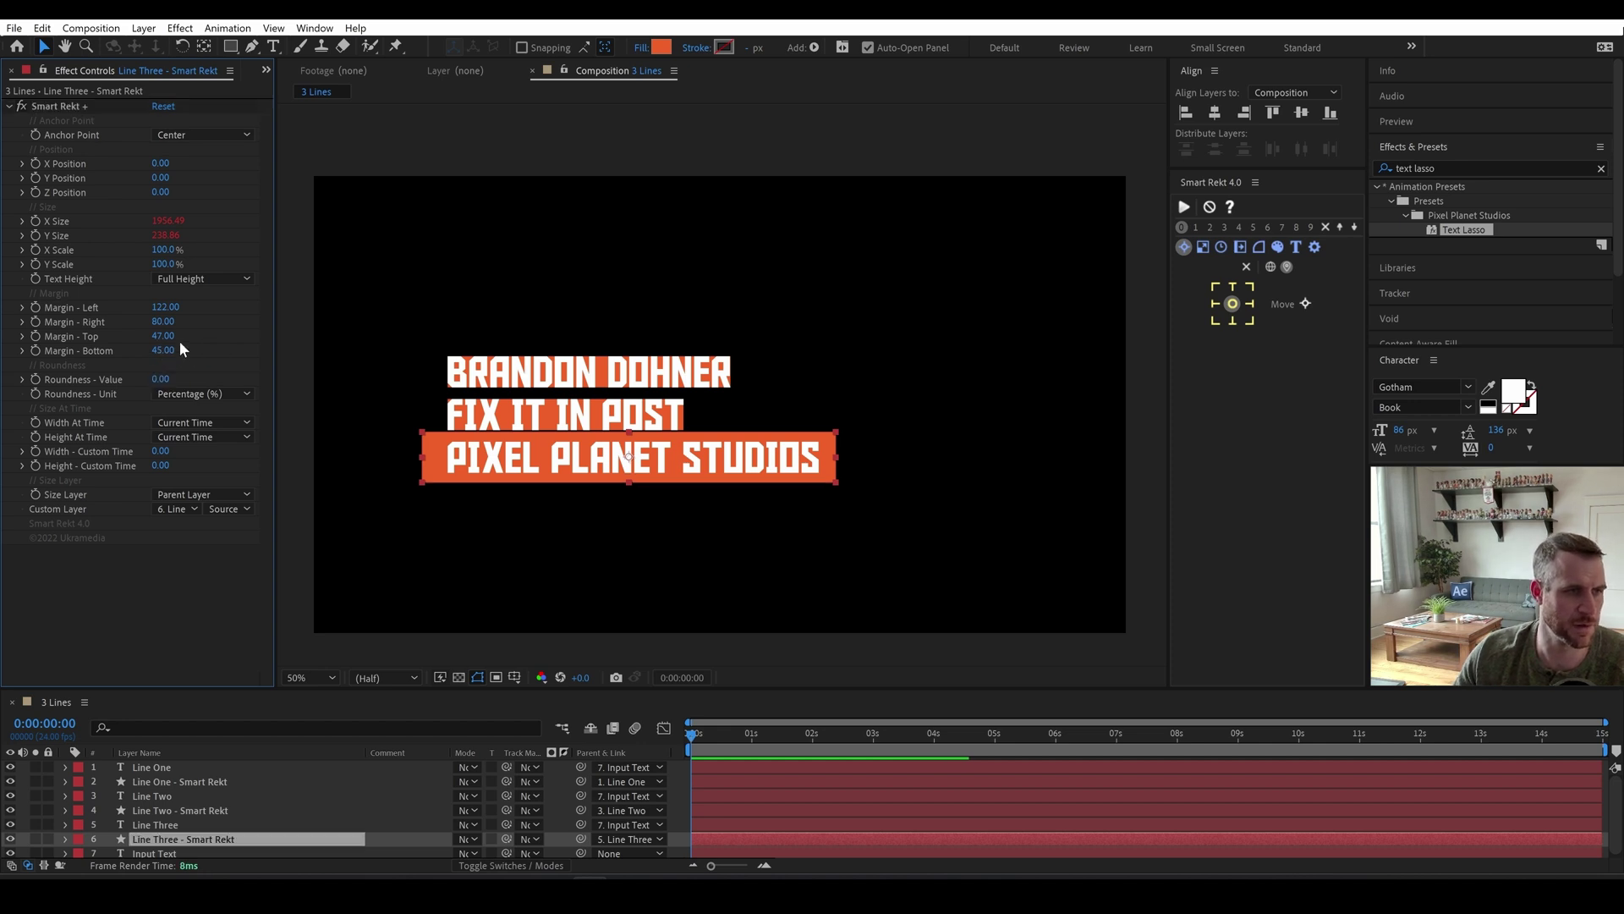
click(166, 336)
text(45)
key(shift+Tab)
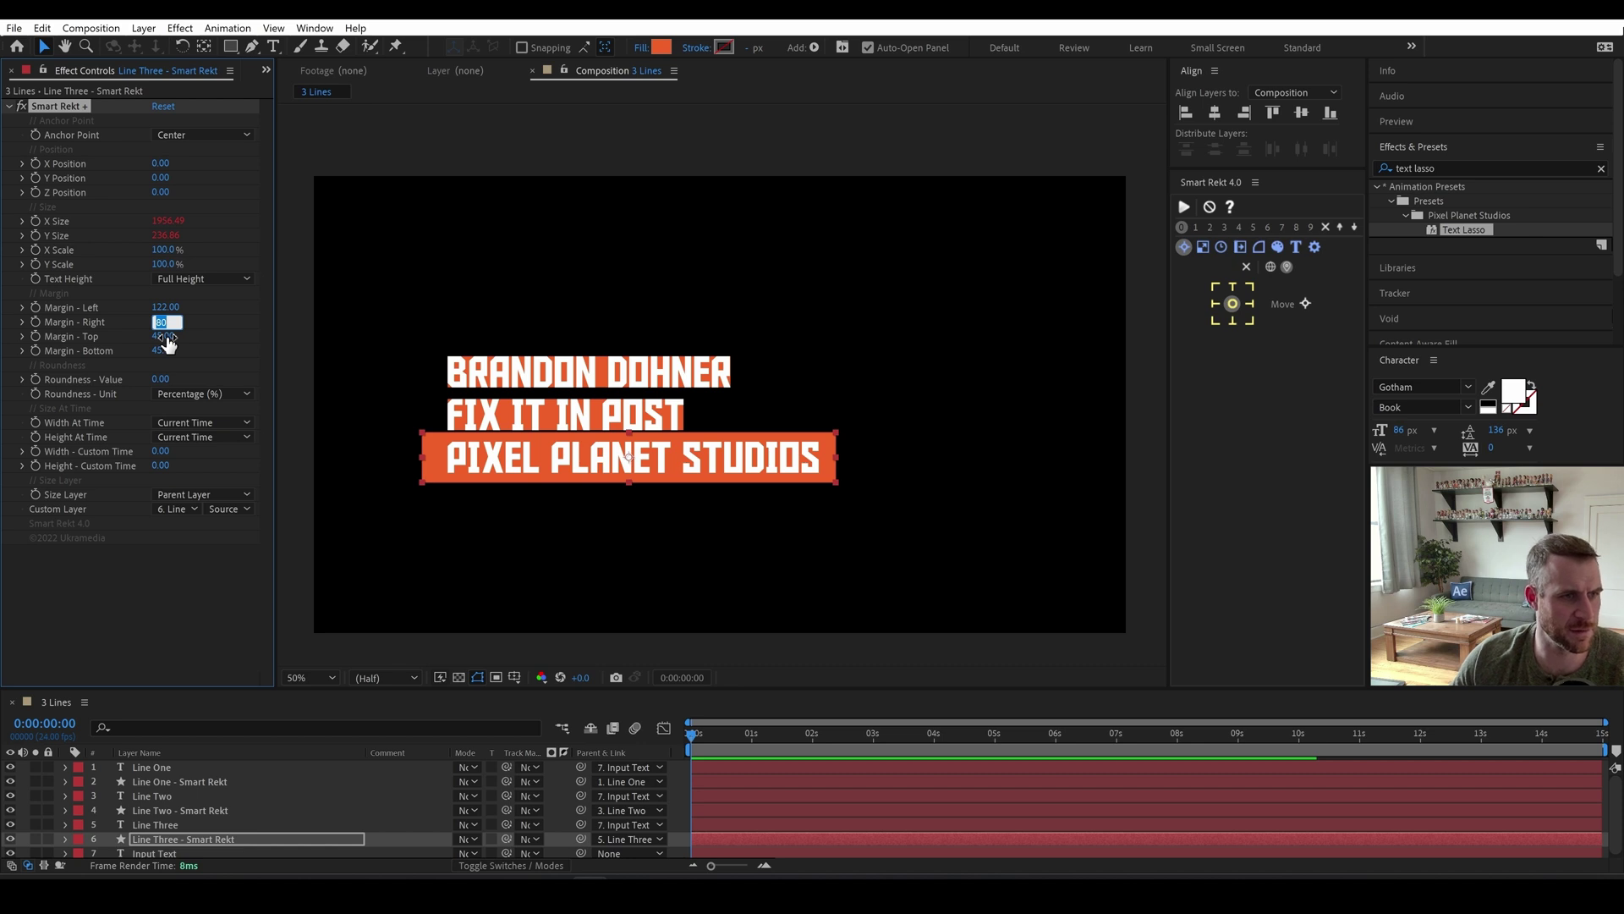
text(90)
key(shift+Tab)
text(90)
key(Return)
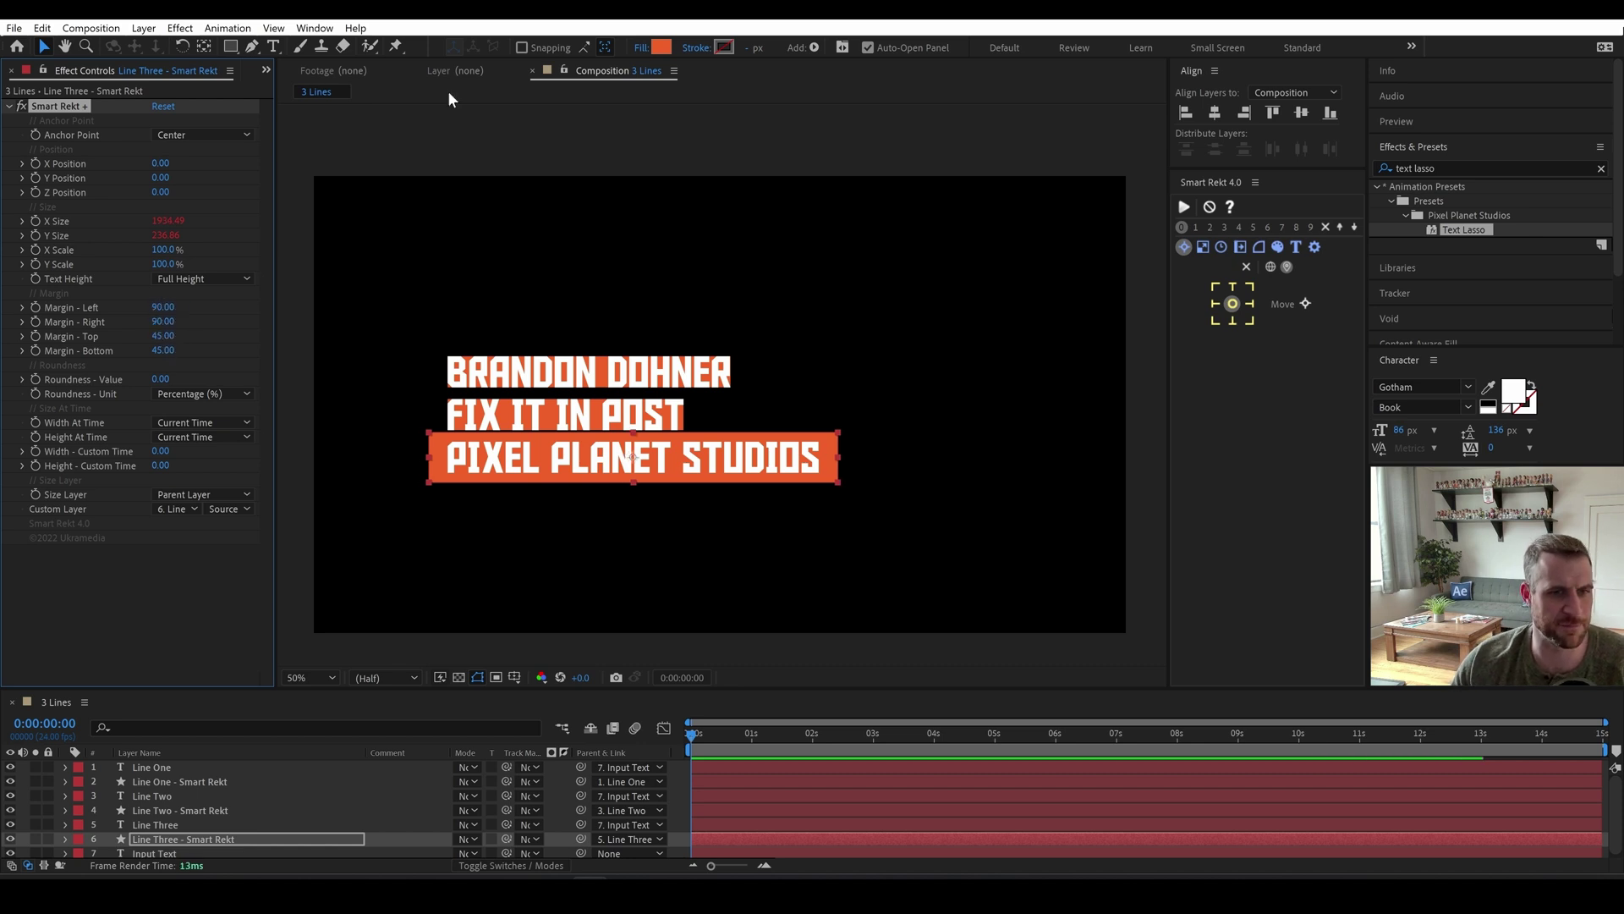
Set Line Two's Smart Rekt margins to 90 left/right and 45 top/bottom.
click(170, 811)
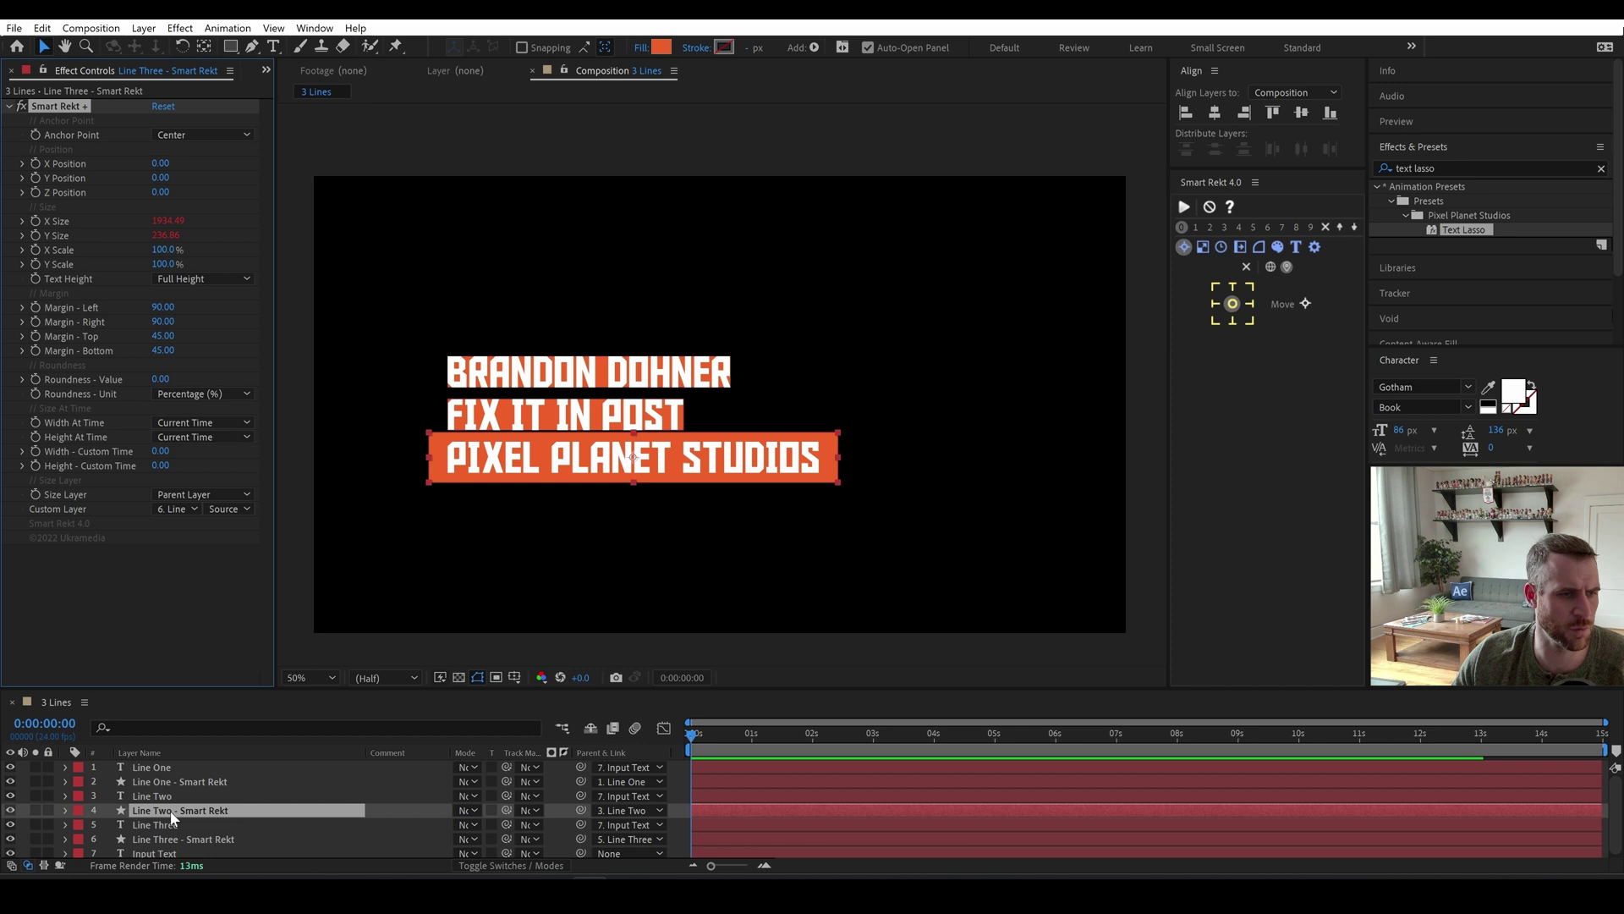
click(180, 840)
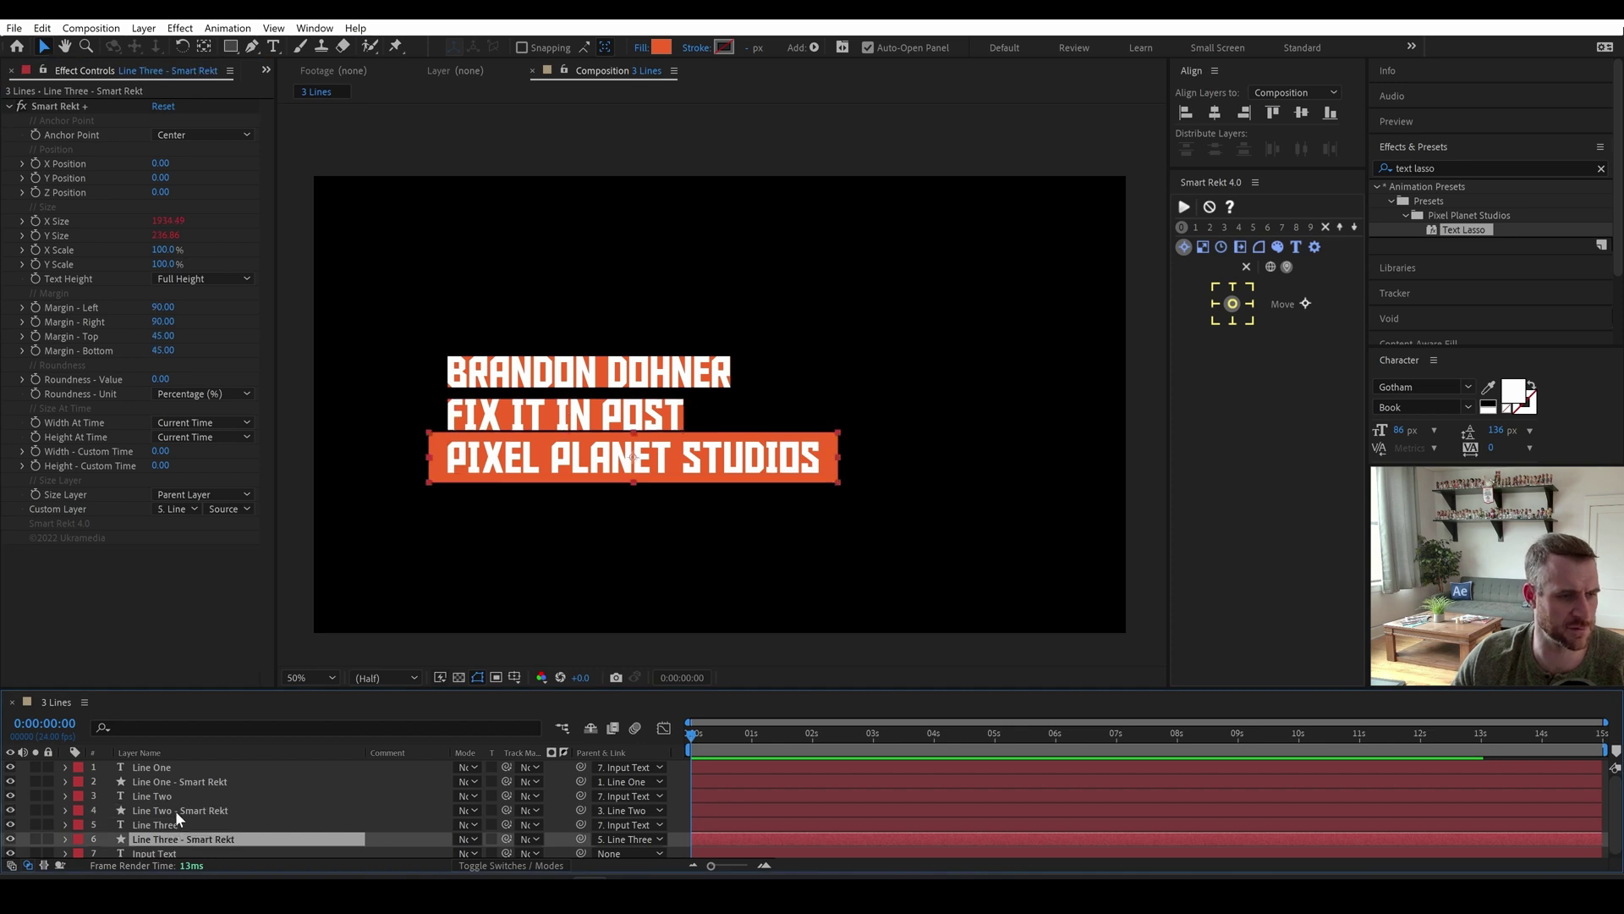
click(175, 810)
click(161, 307)
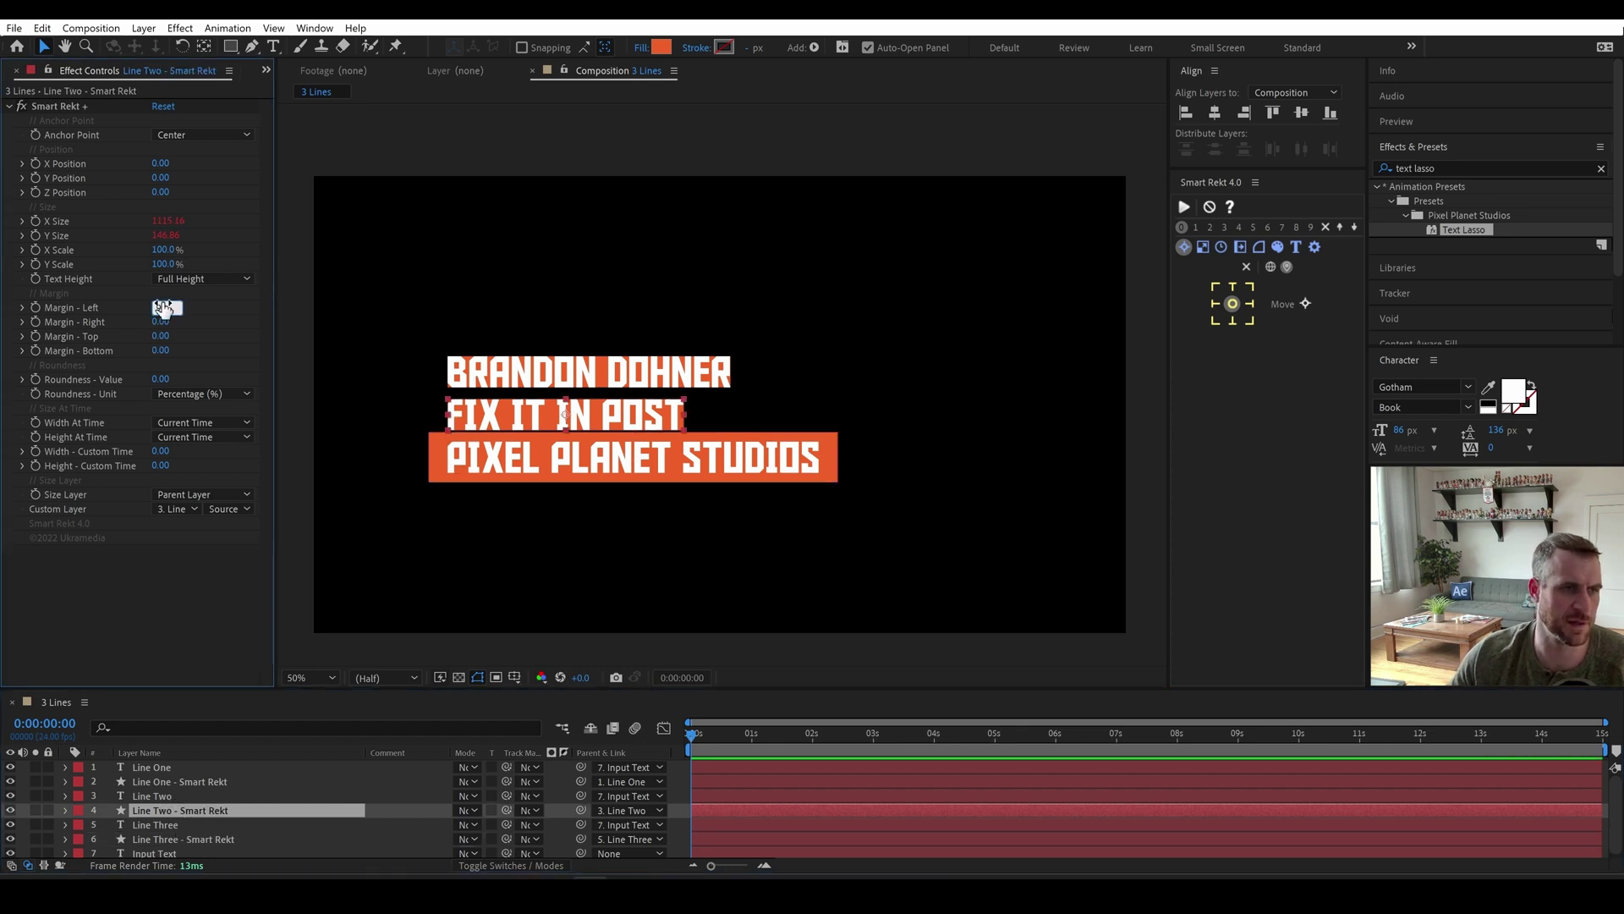
text(90)
key(Tab)
text(90)
key(Tab)
text(45)
key(Tab)
text(45)
key(Return)
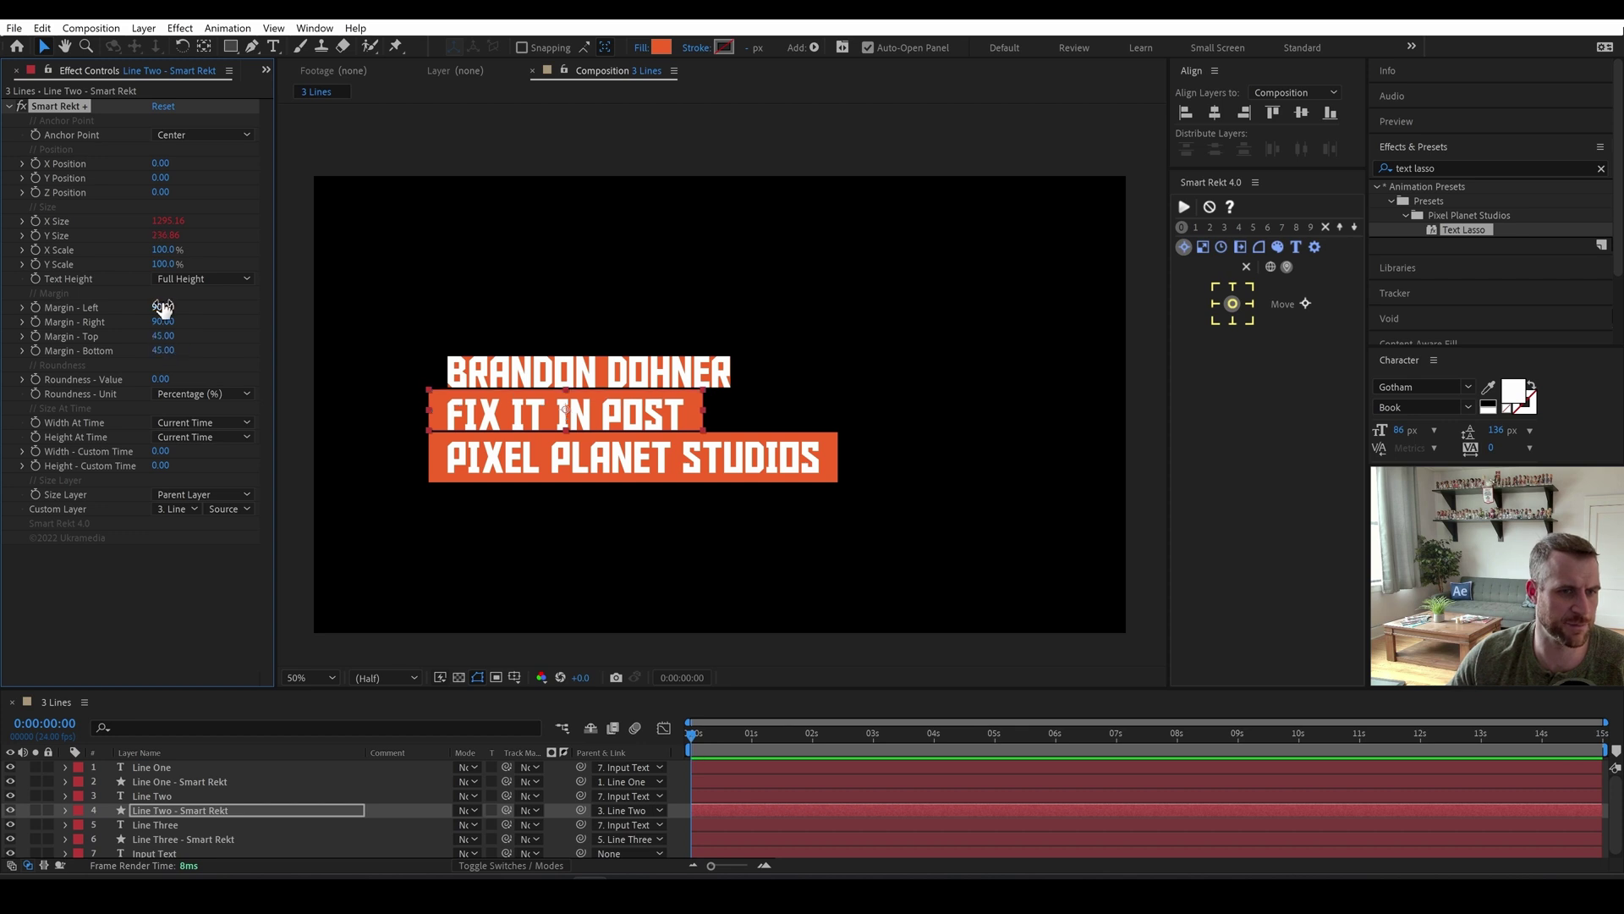
click(227, 810)
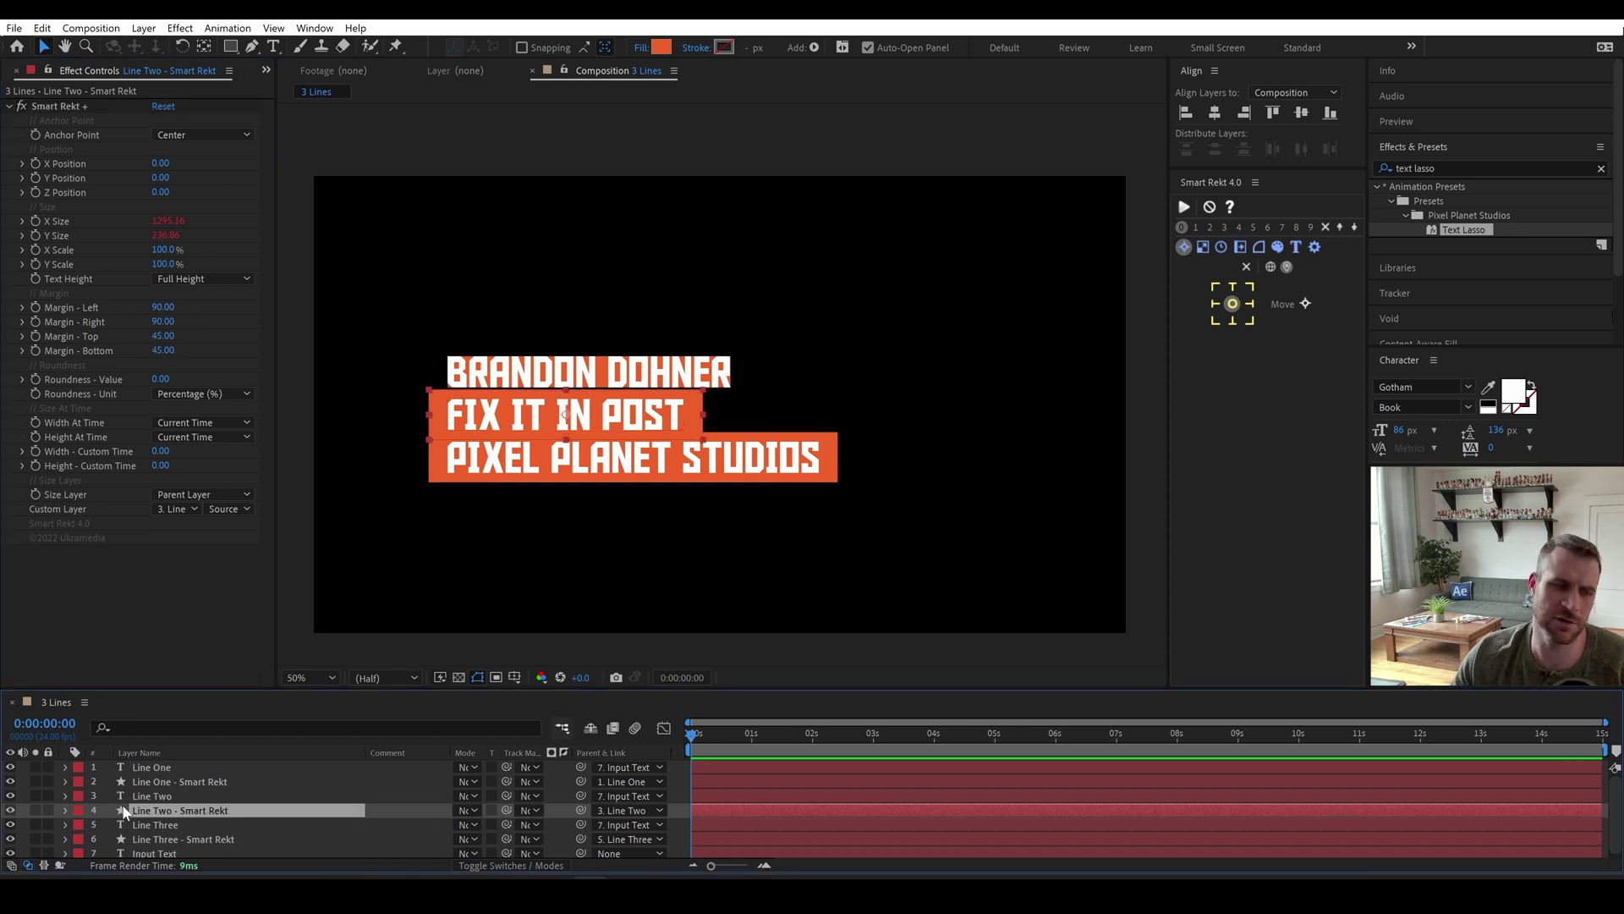
Paste line two's Smart Rekt effect onto Line One's box to match its margins.
click(48, 105)
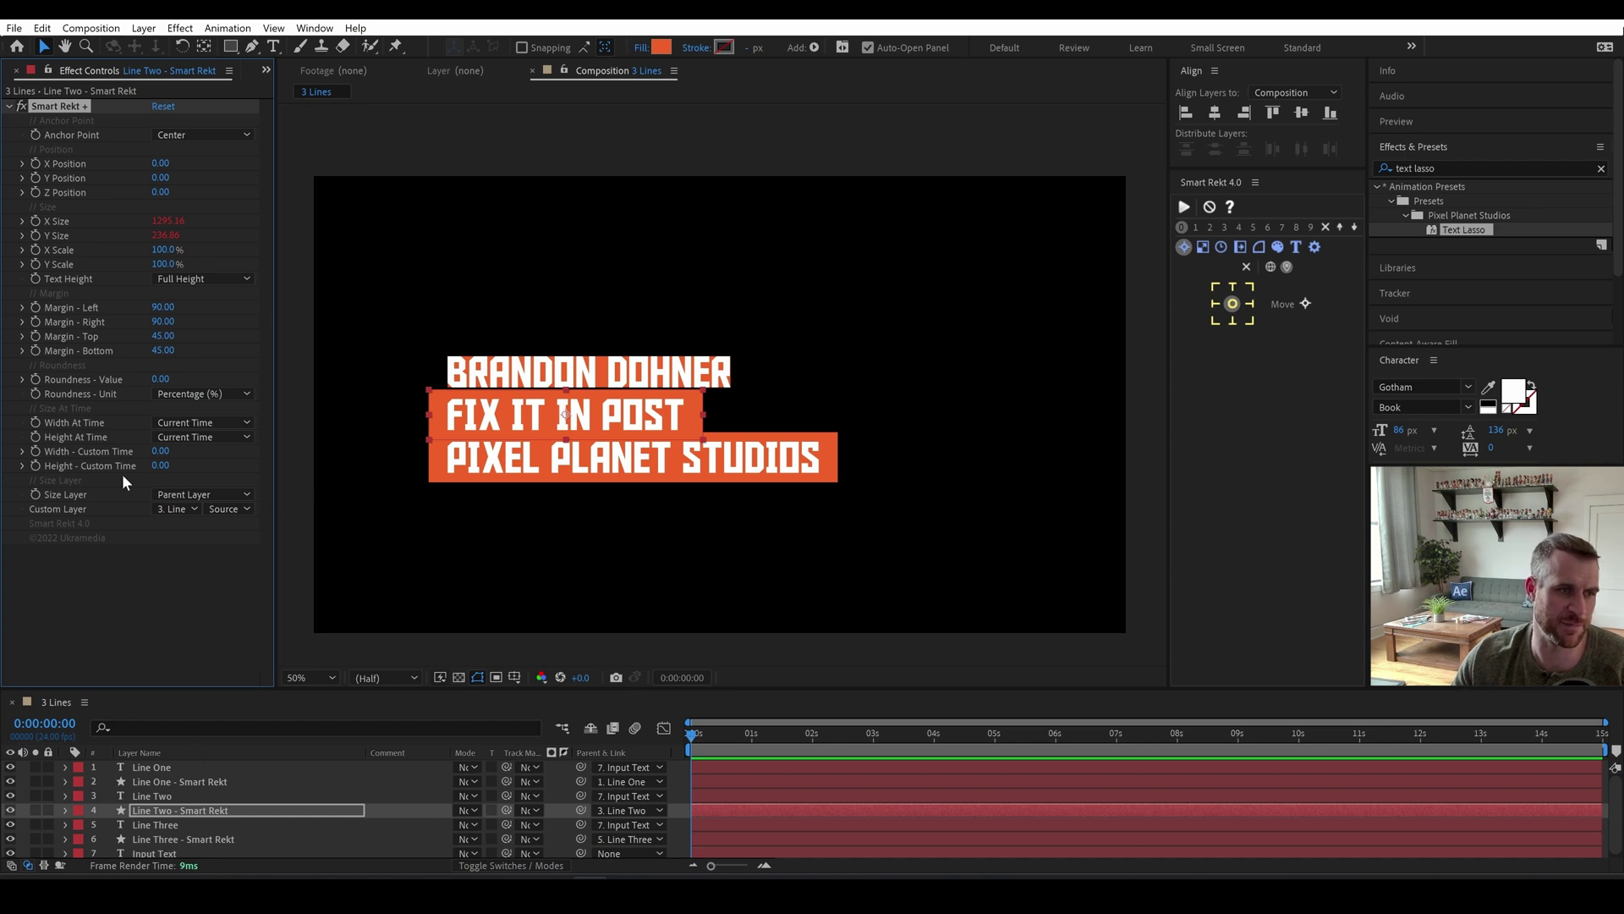
click(184, 780)
click(57, 106)
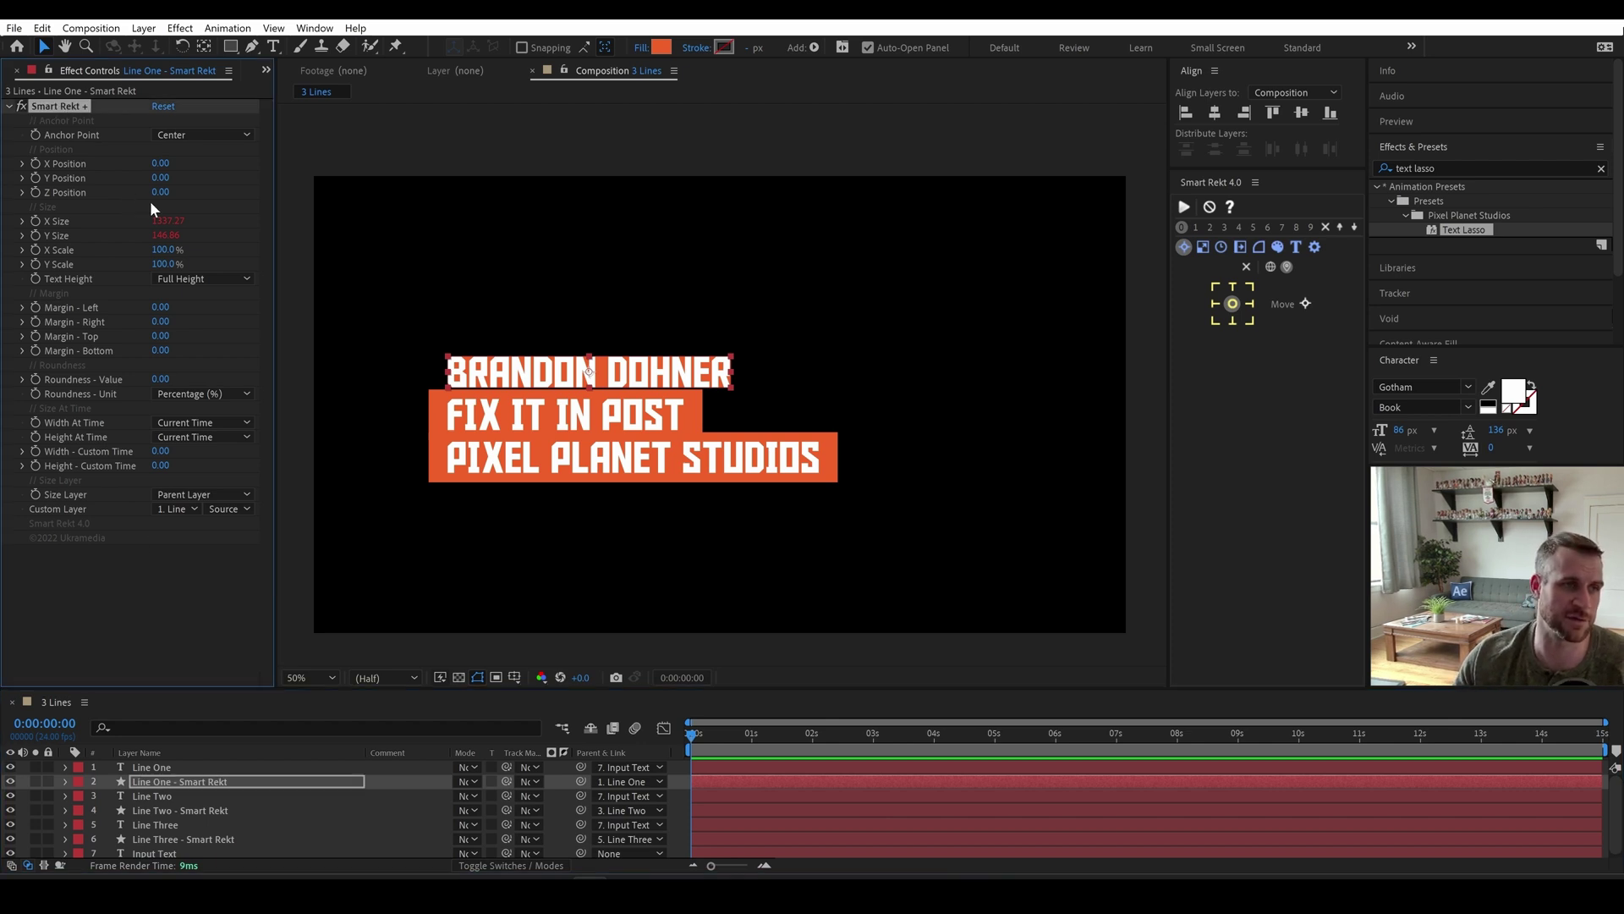
key(ctrl+v)
click(178, 782)
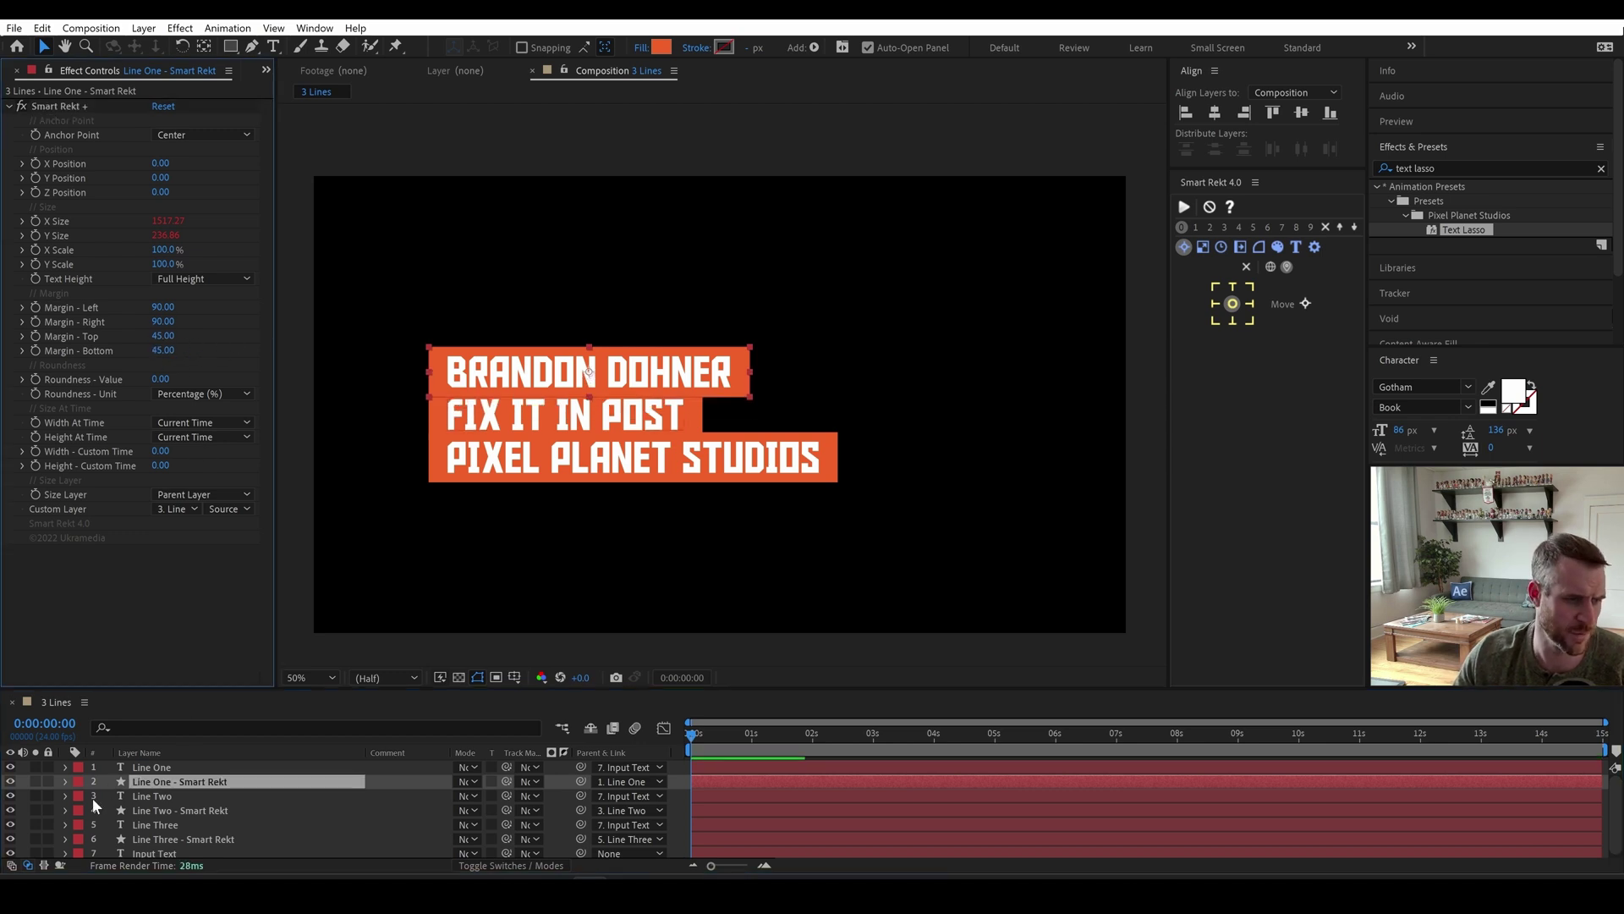
Move the three Smart Rekt layers to the bottom of the layer stack.
ctrl+click(179, 811)
ctrl+click(187, 835)
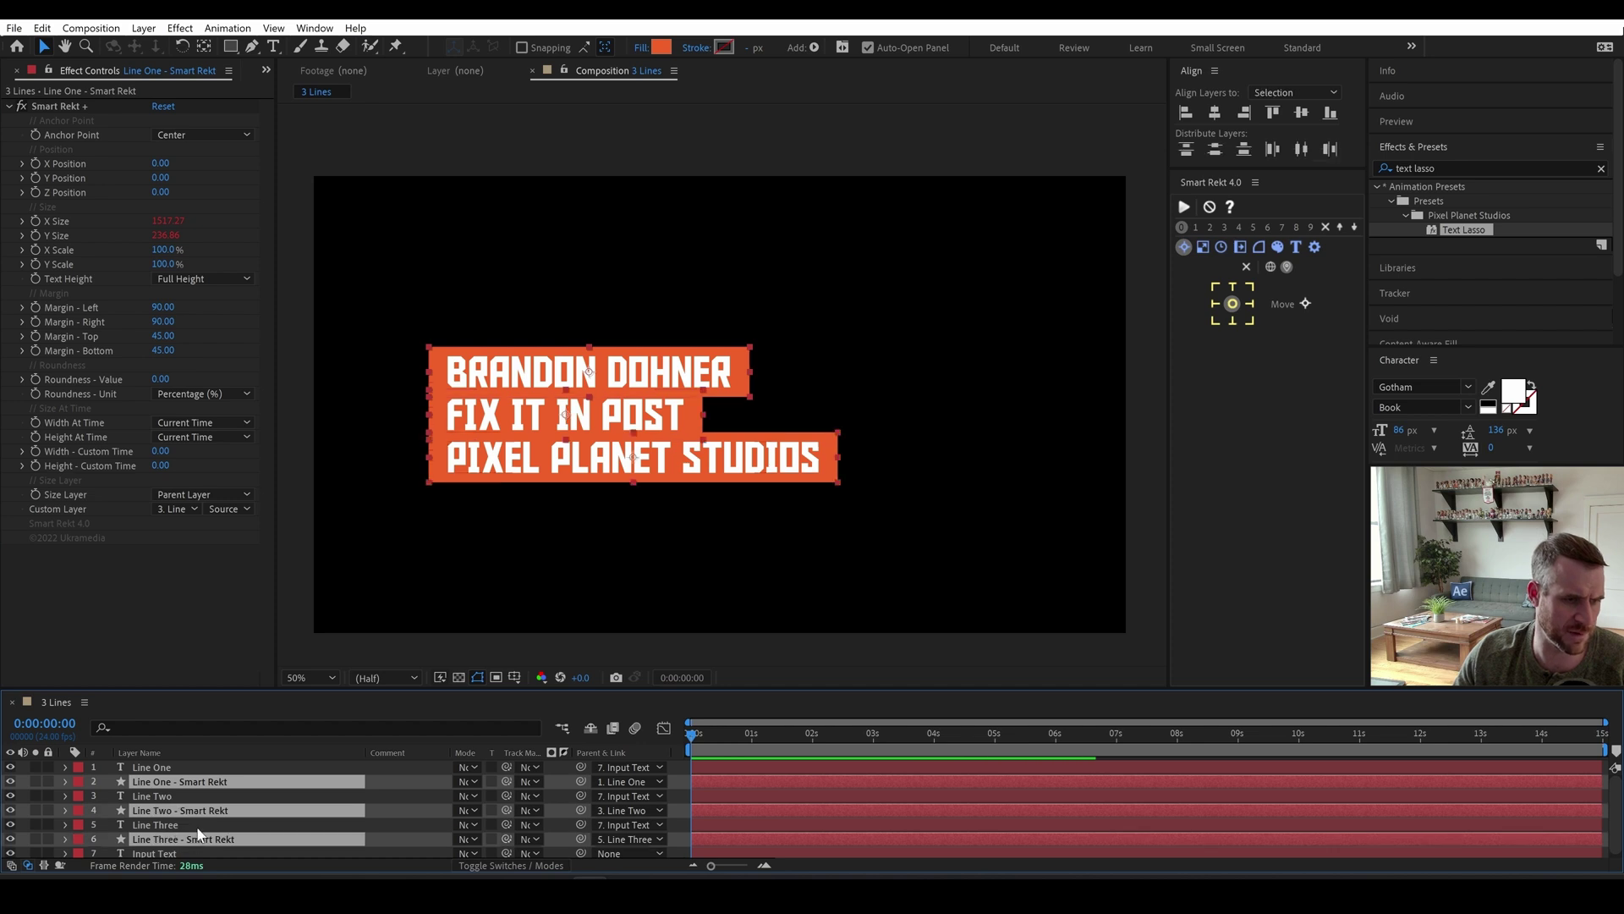
key(ctrl+shift+bracketleft)
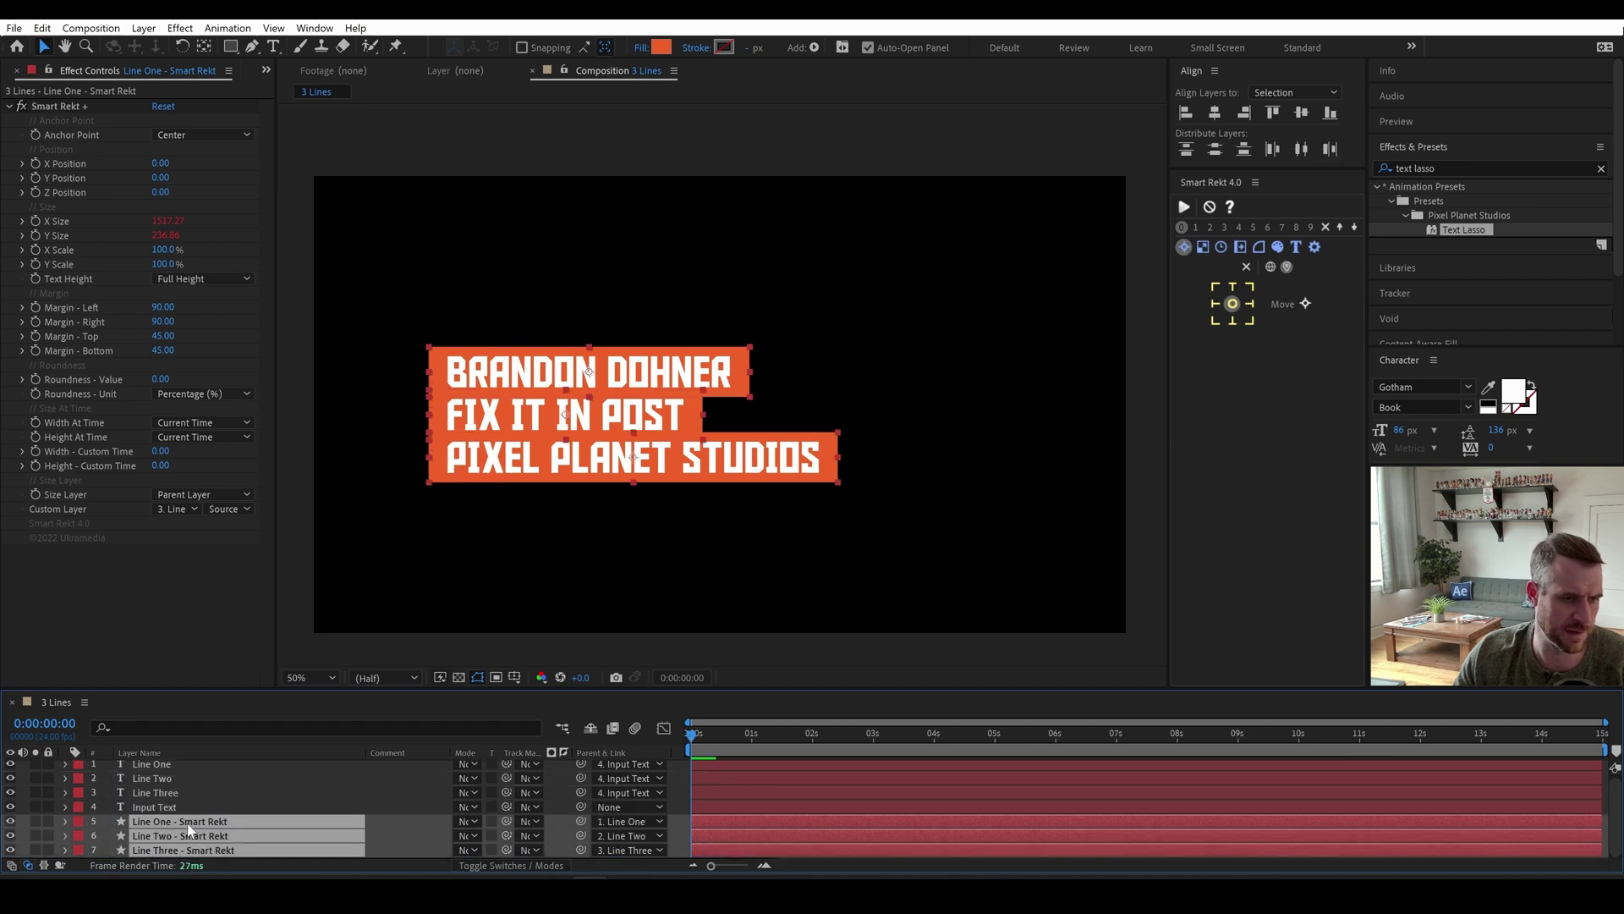
Hide the Line One–Three text layers and move Input Text to the top.
scroll(160, 804, up, 1)
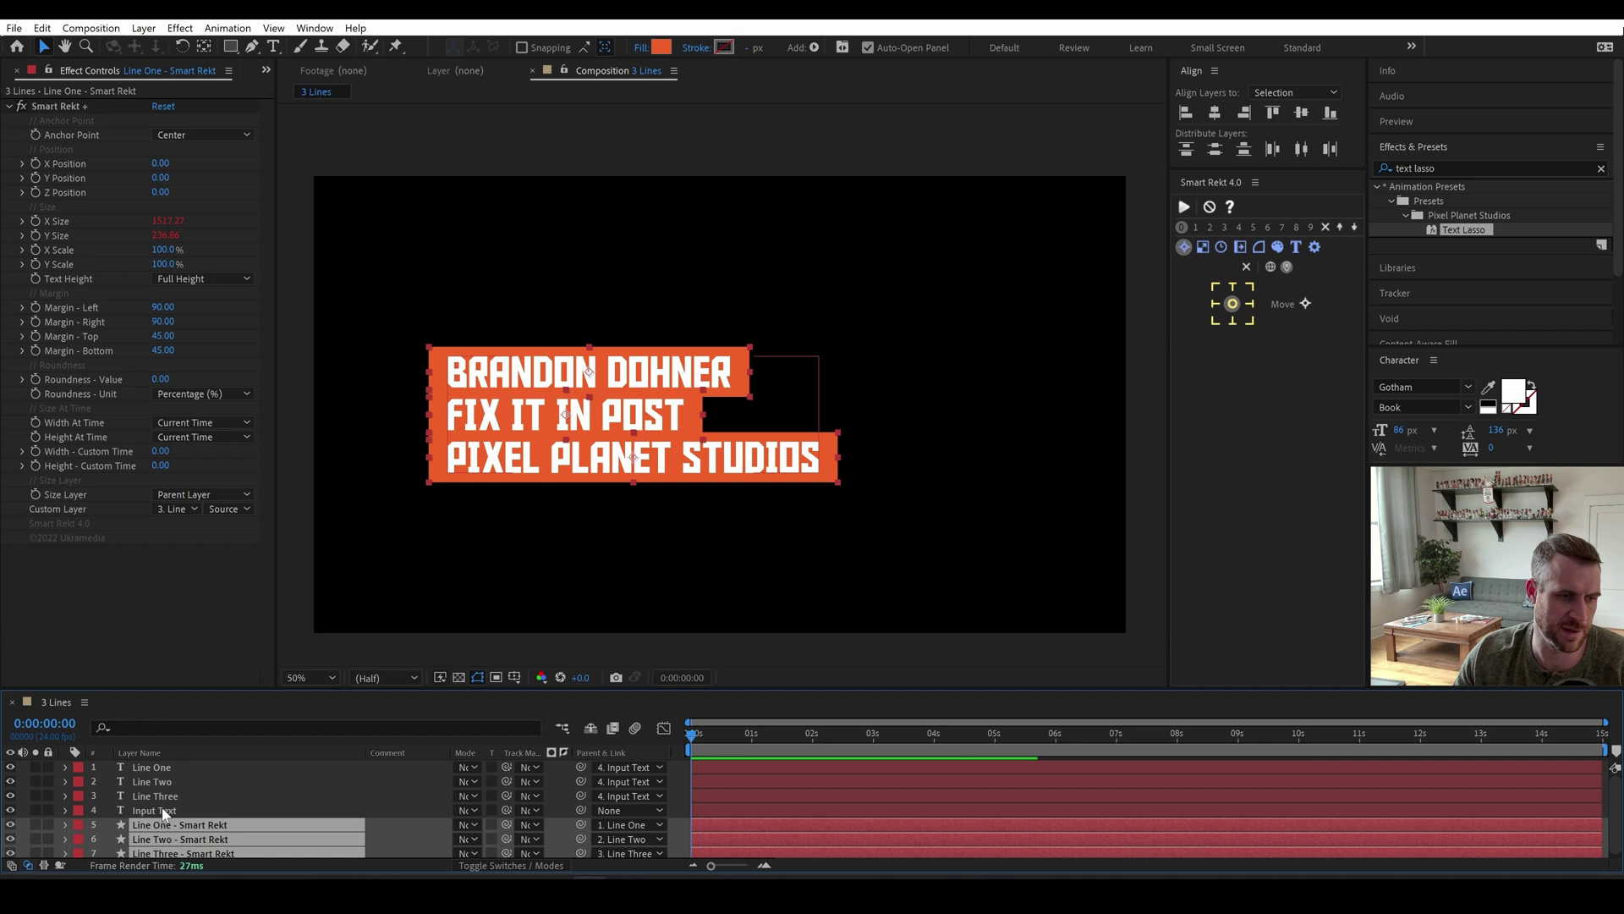
click(154, 792)
shift+click(145, 769)
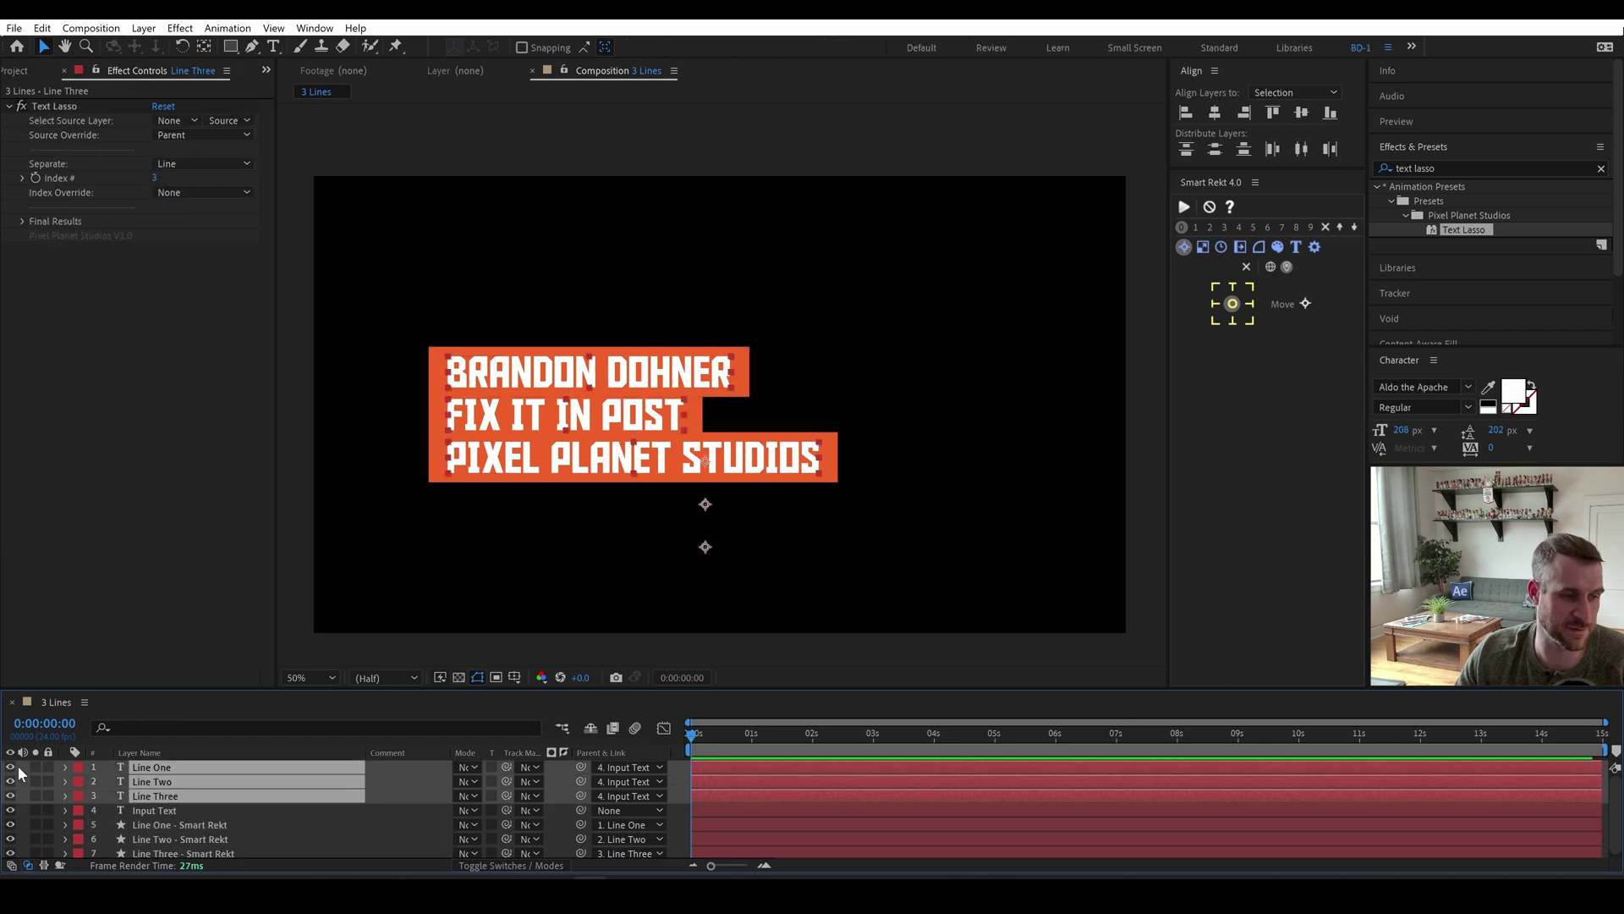
drag(12, 767, 12, 795)
click(154, 809)
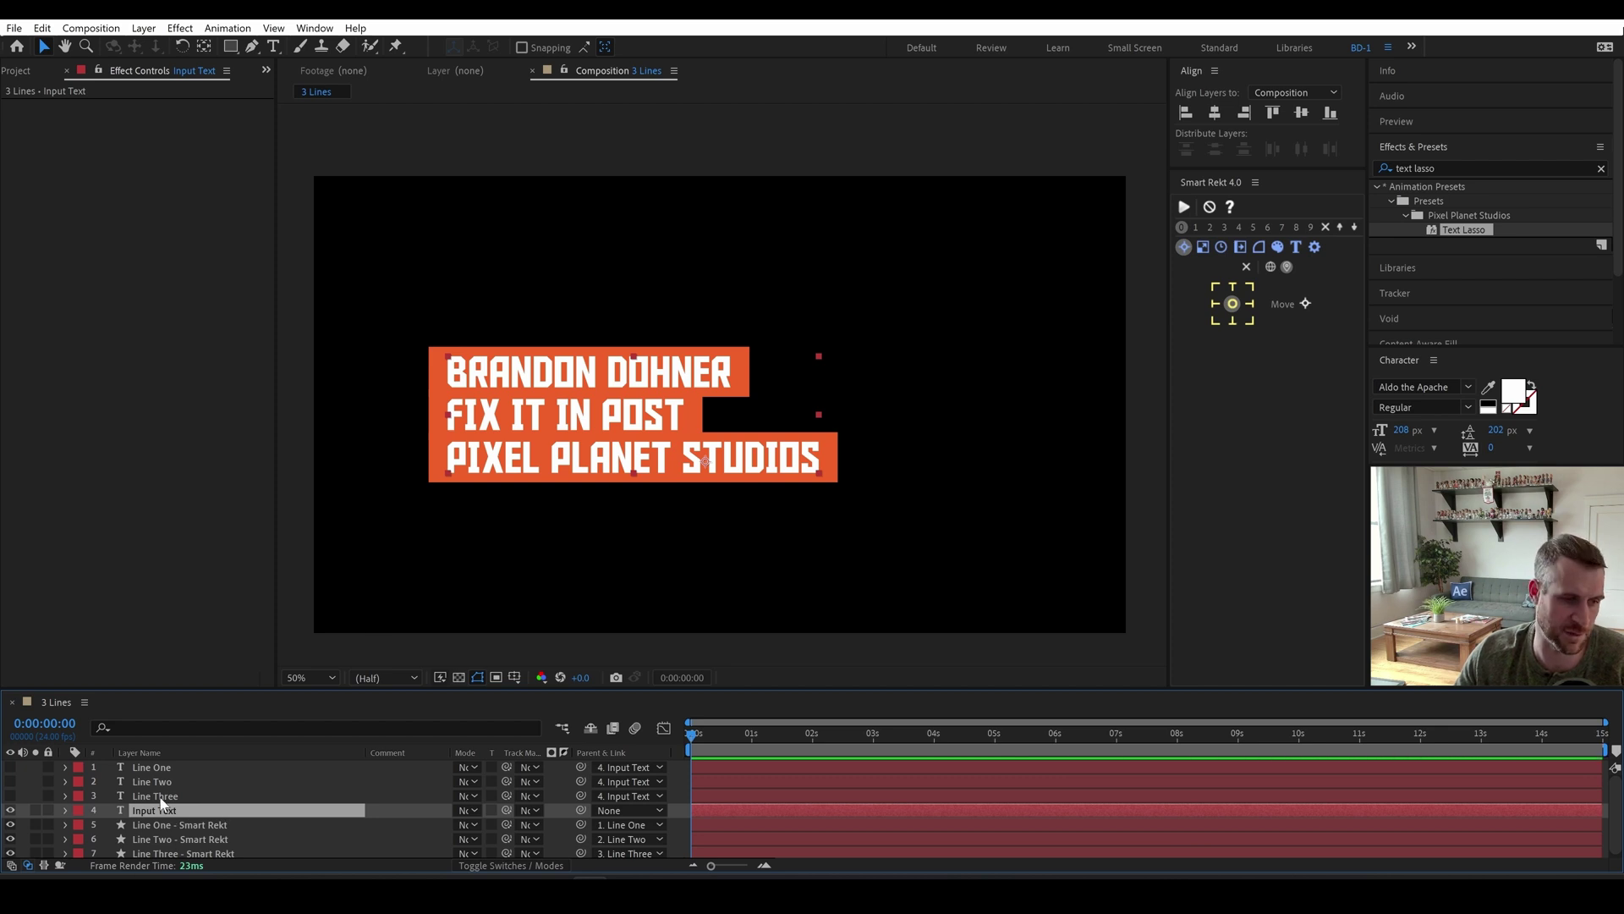
drag(165, 812, 162, 765)
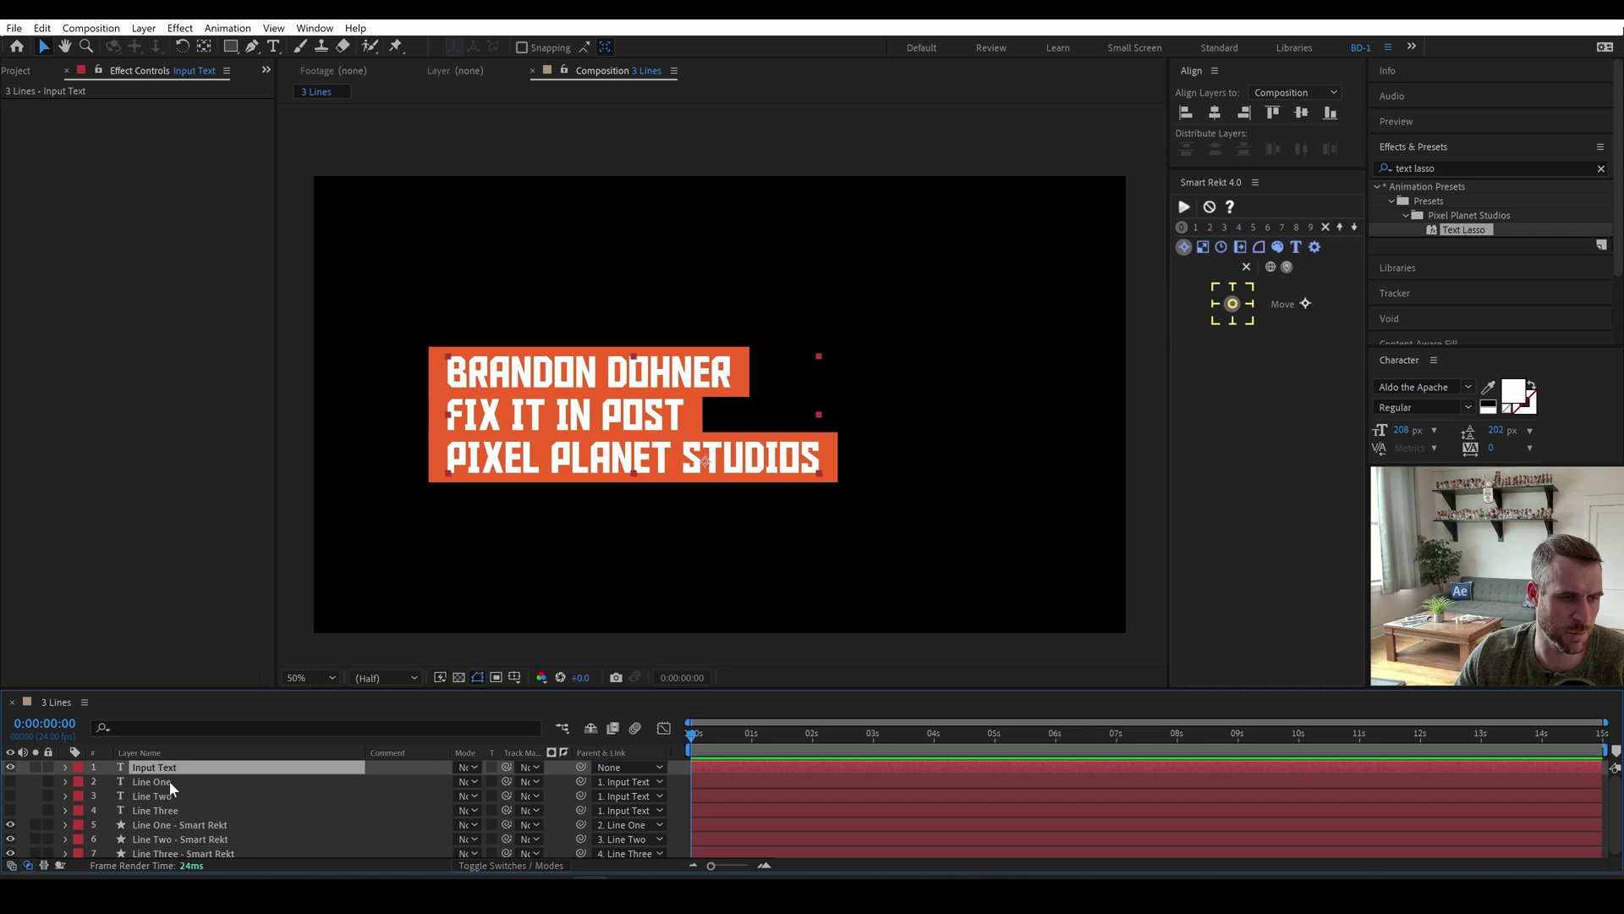
Replace the title text with PIXEL PLANET STUDIOS, TELLING STORIES PIXEL X PIXEL, CLEVELAND.
key(ctrl+t)
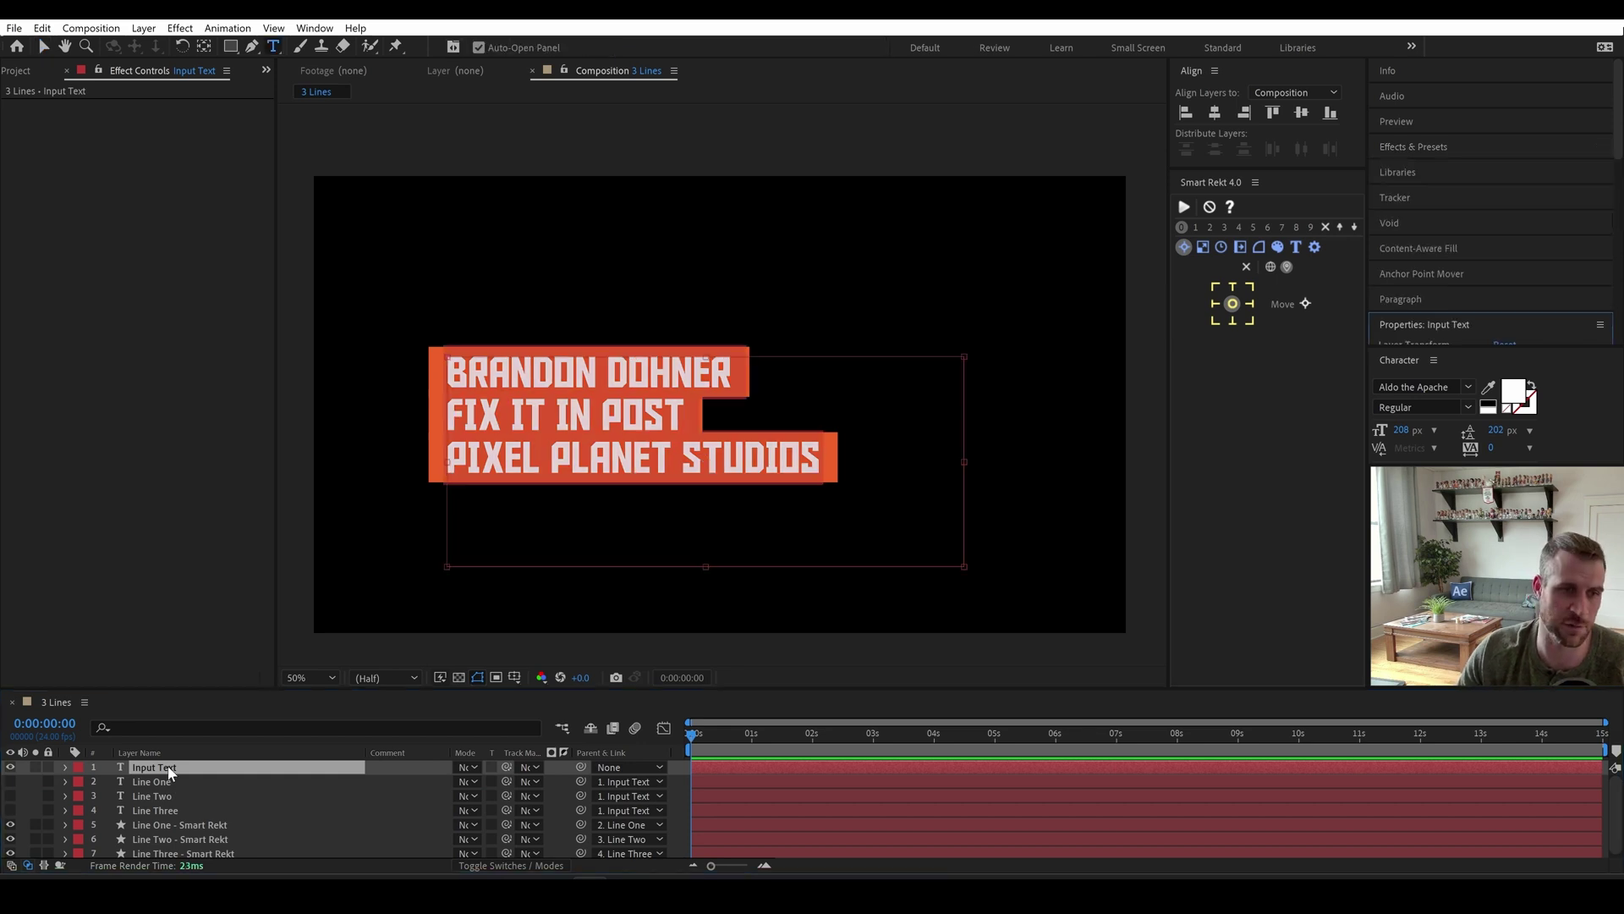
key(ctrl+a)
text(F)
key(BackSpace)
text(P)
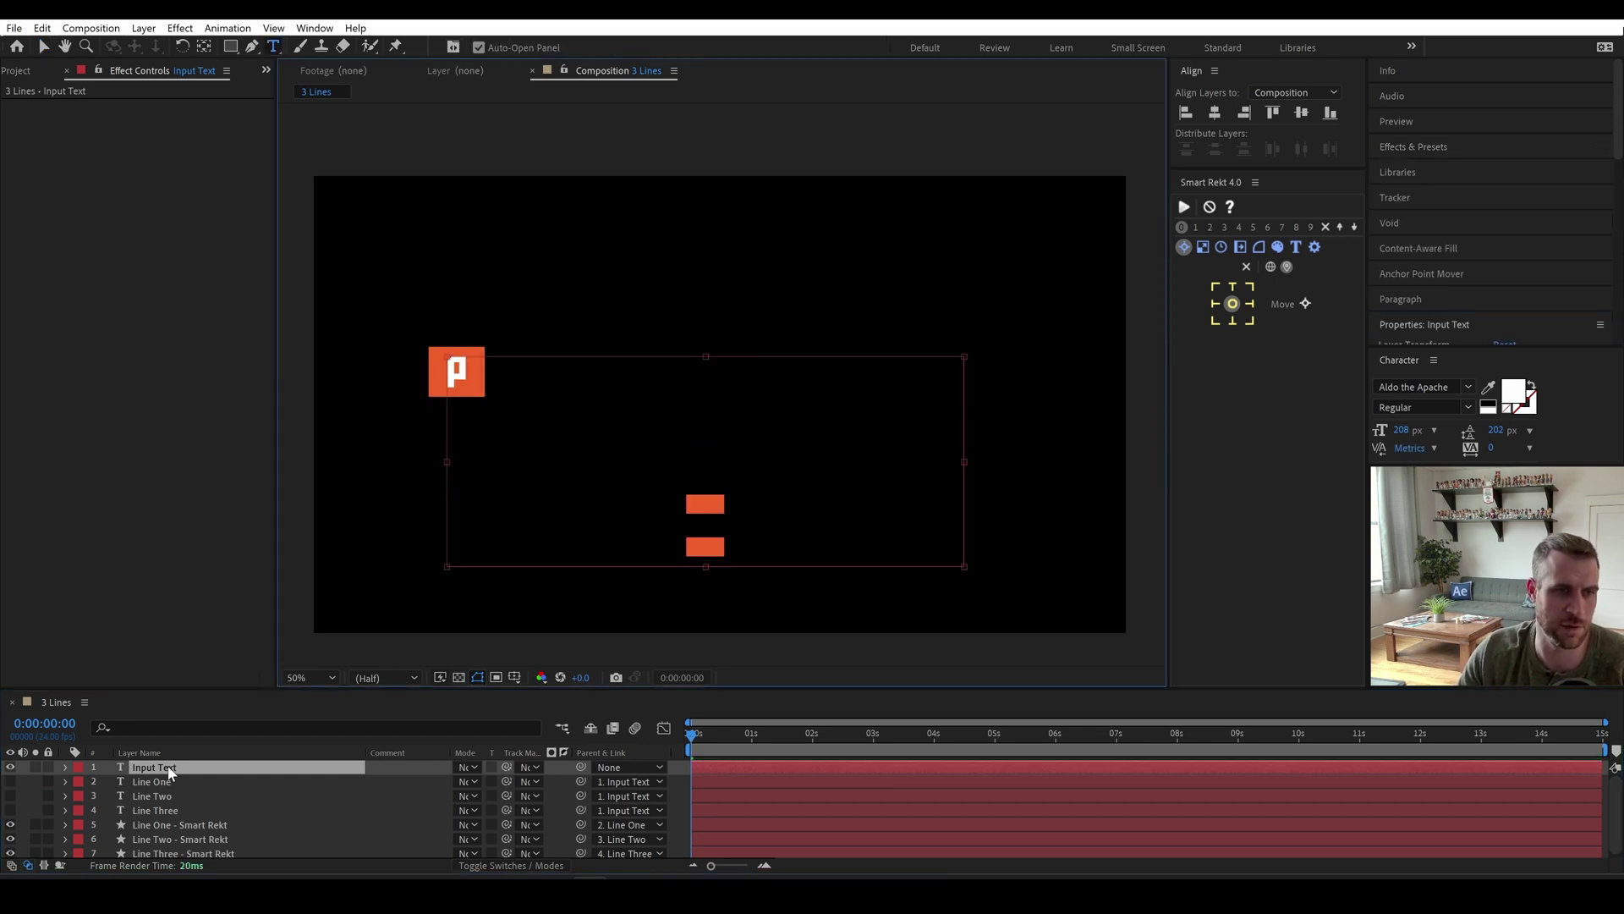
text(IXEL PLANET STUDIOS)
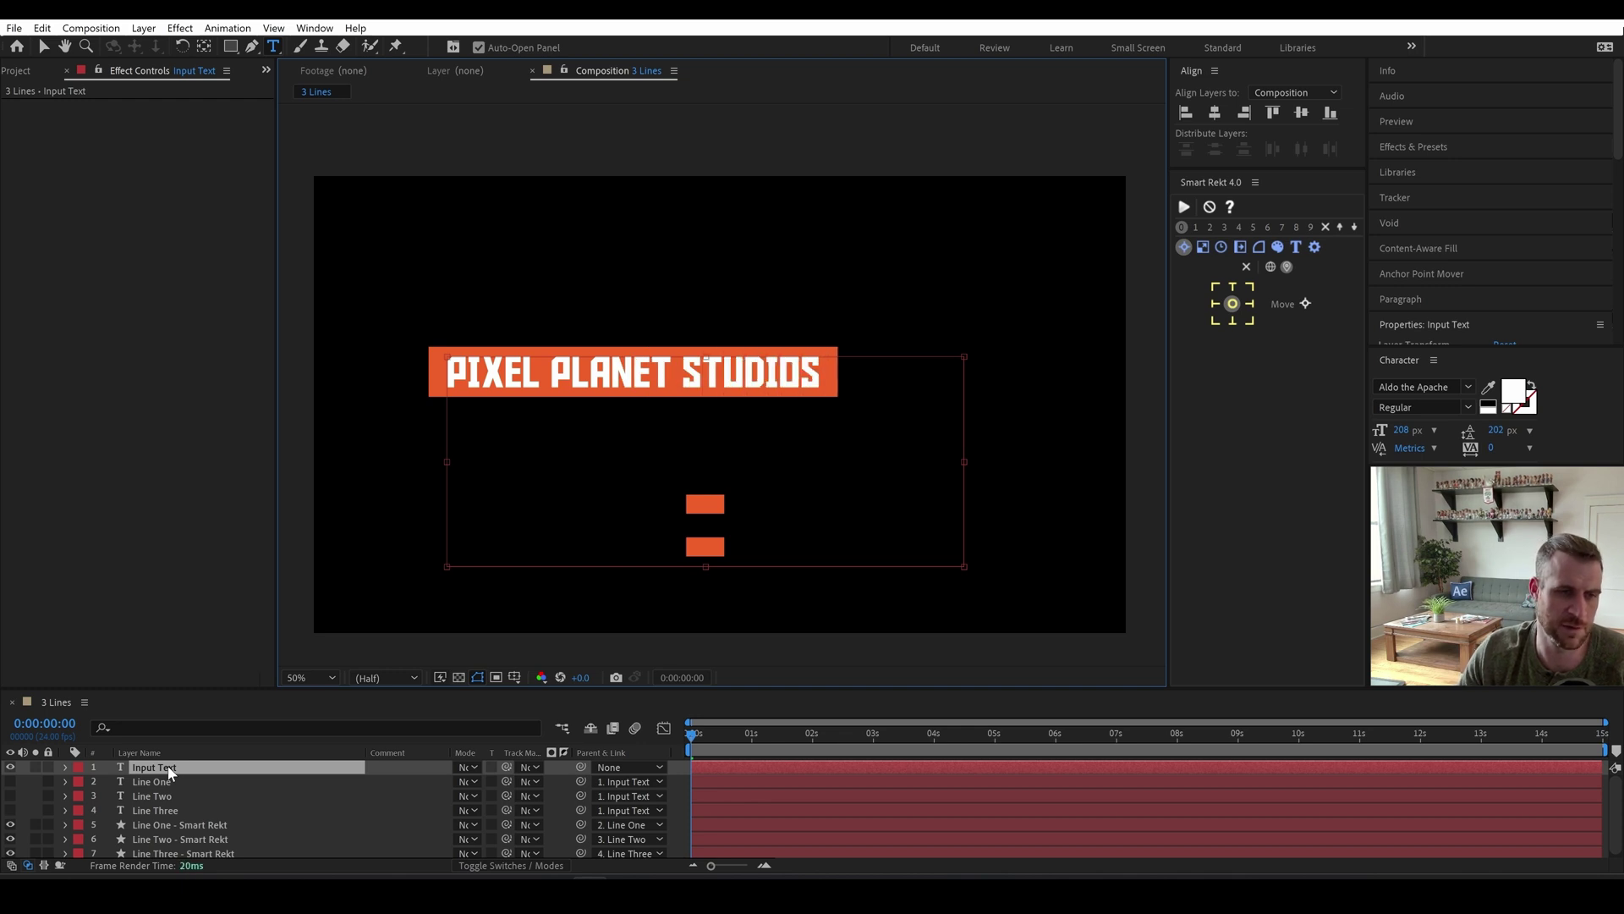
key(Return)
text(TE)
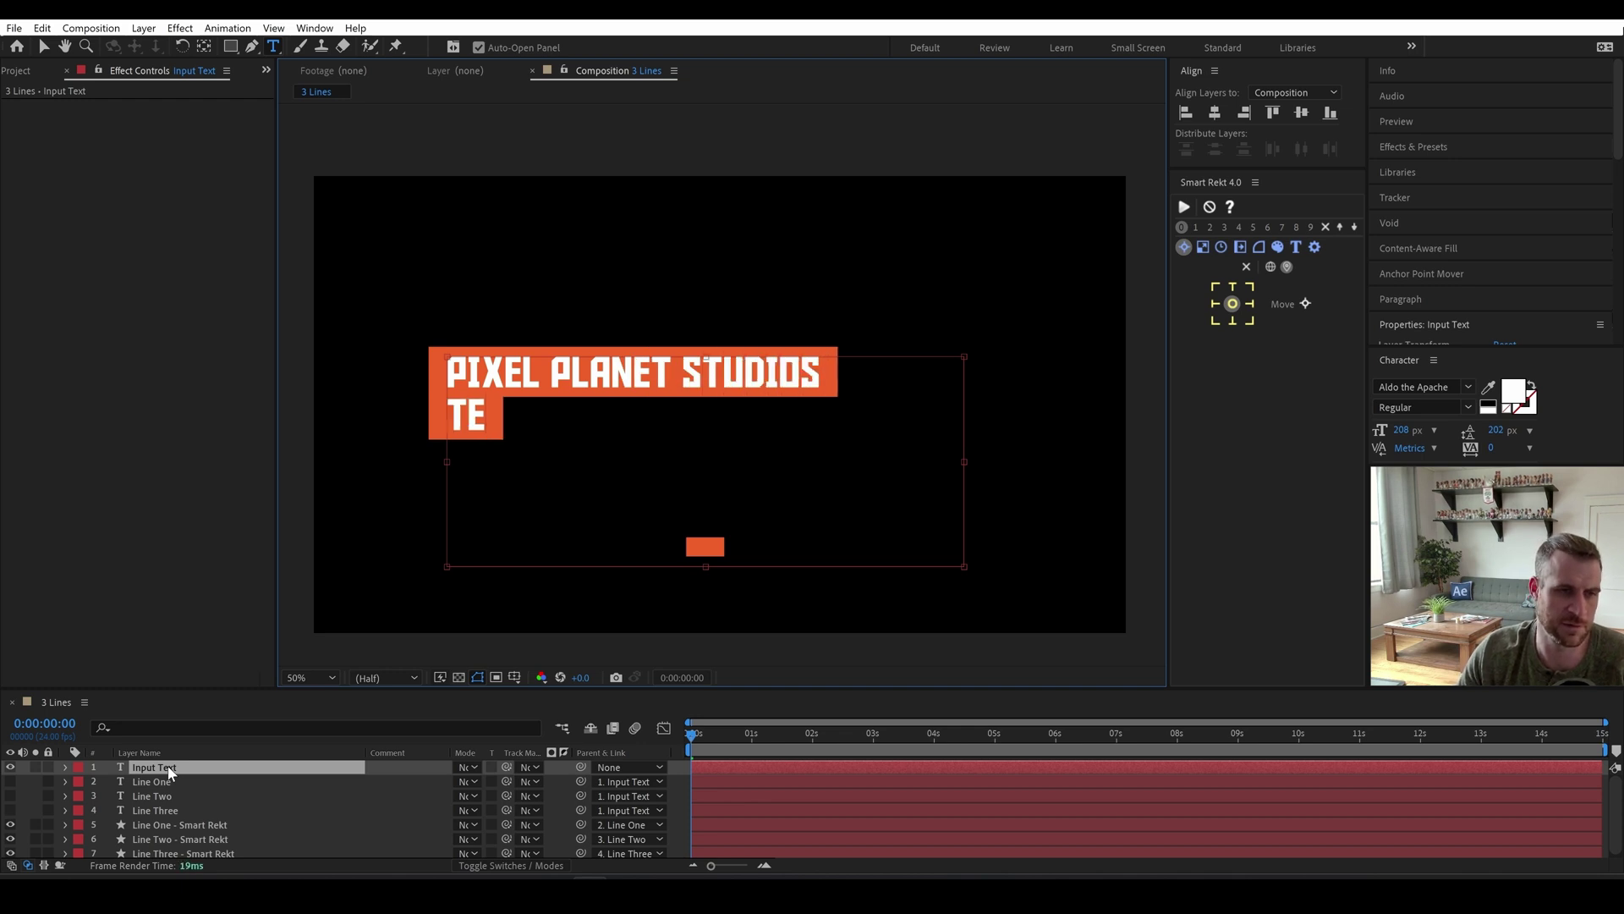
text(LLING STORIES)
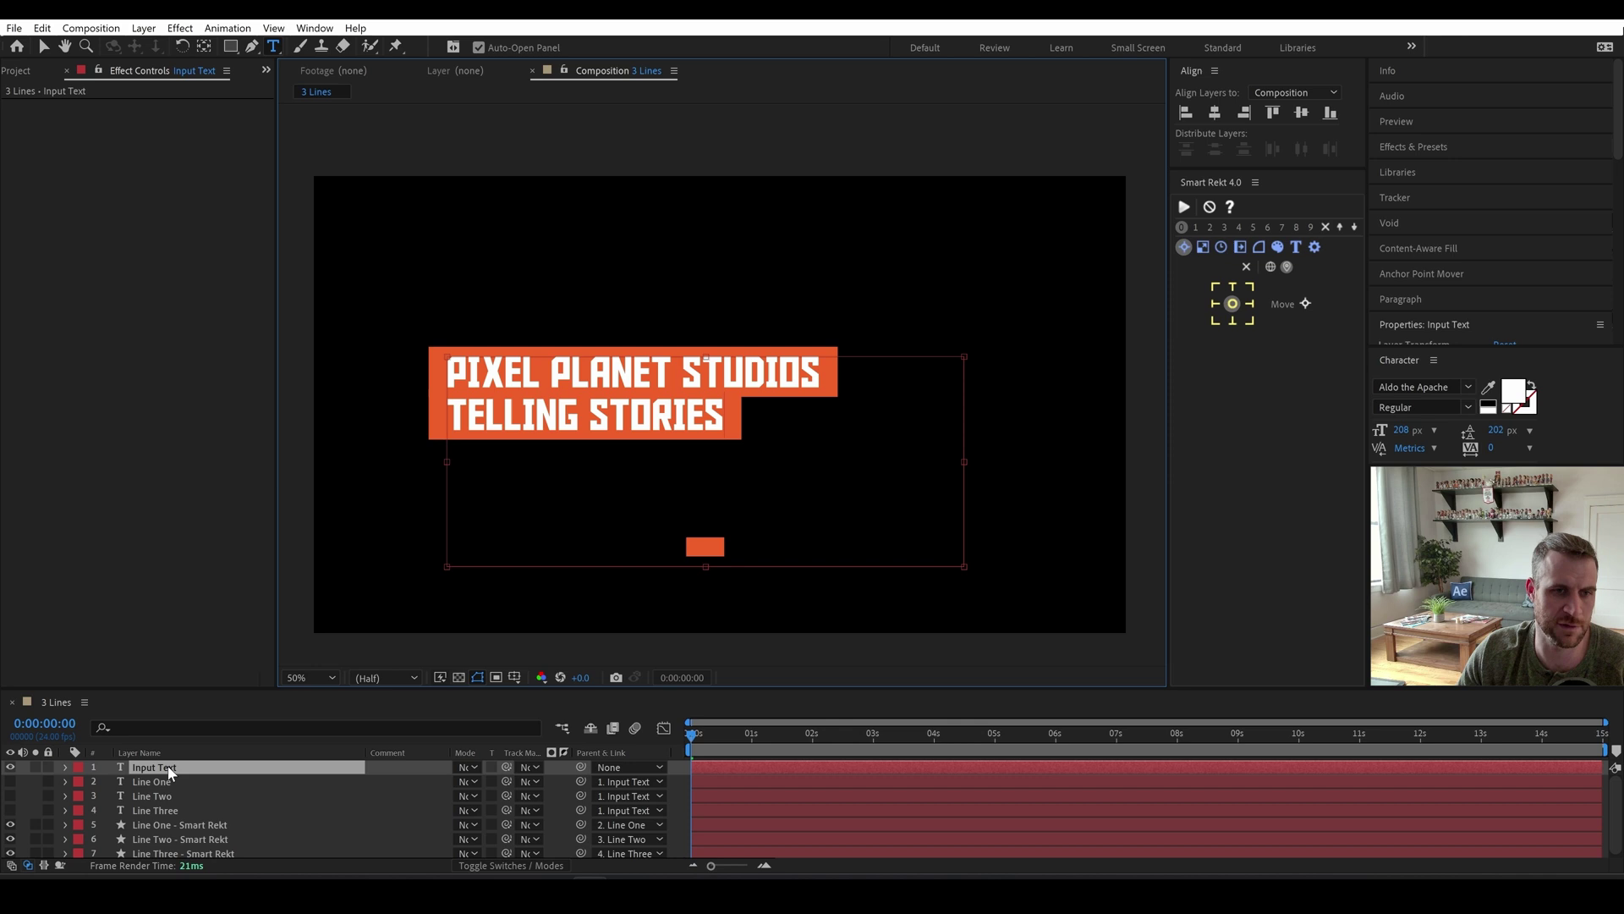
text( PIXEL)
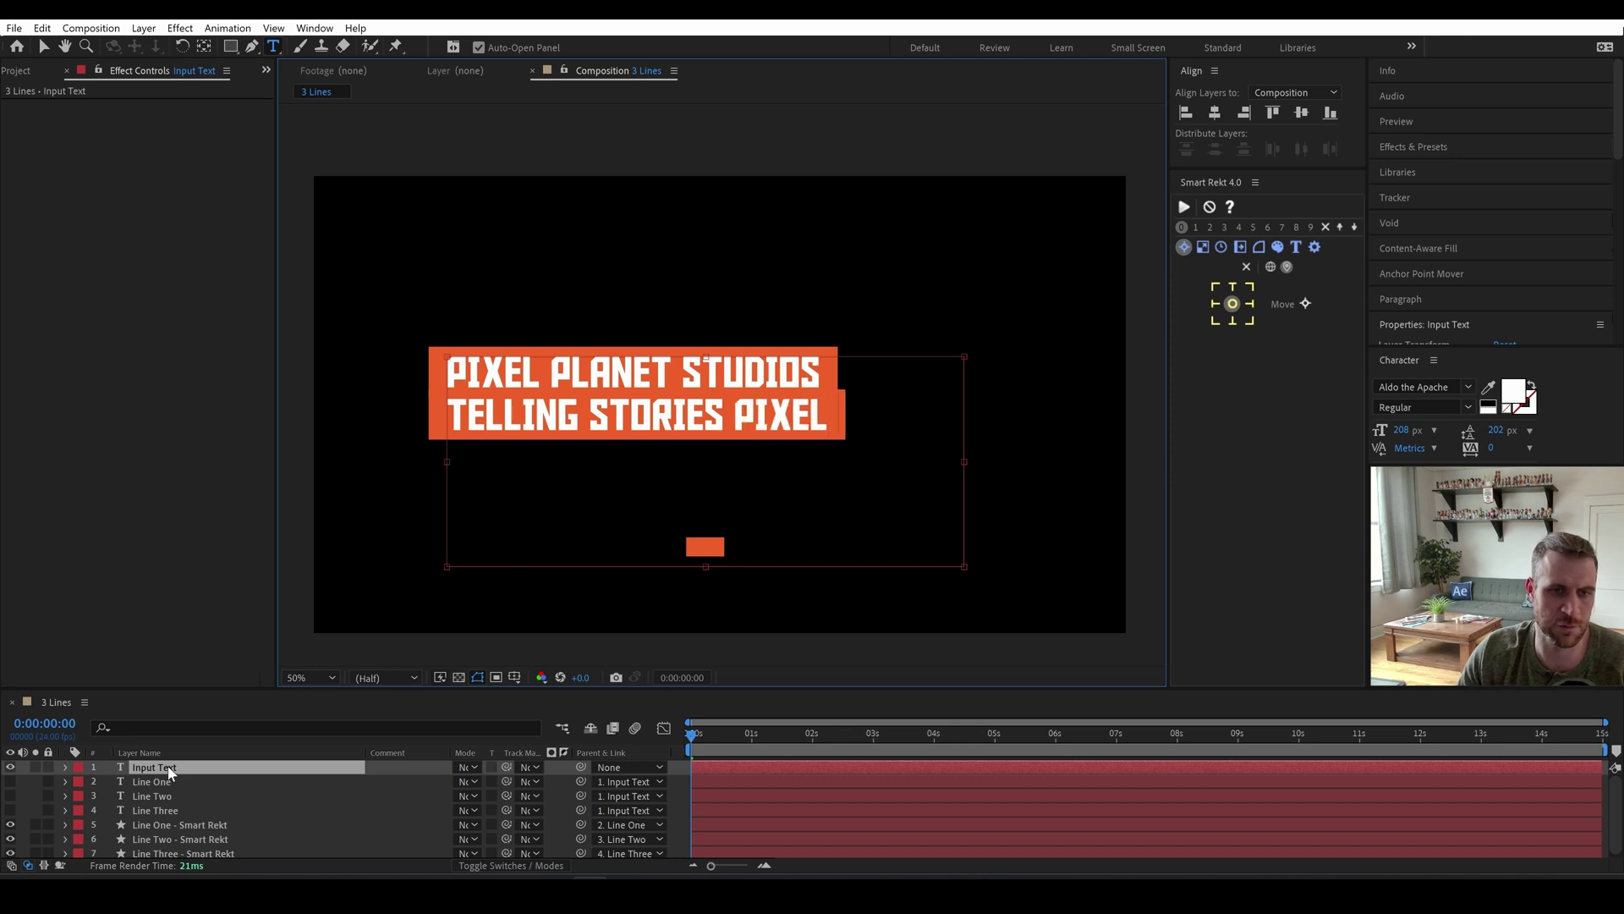
text( X PIXEL CLEVELAND)
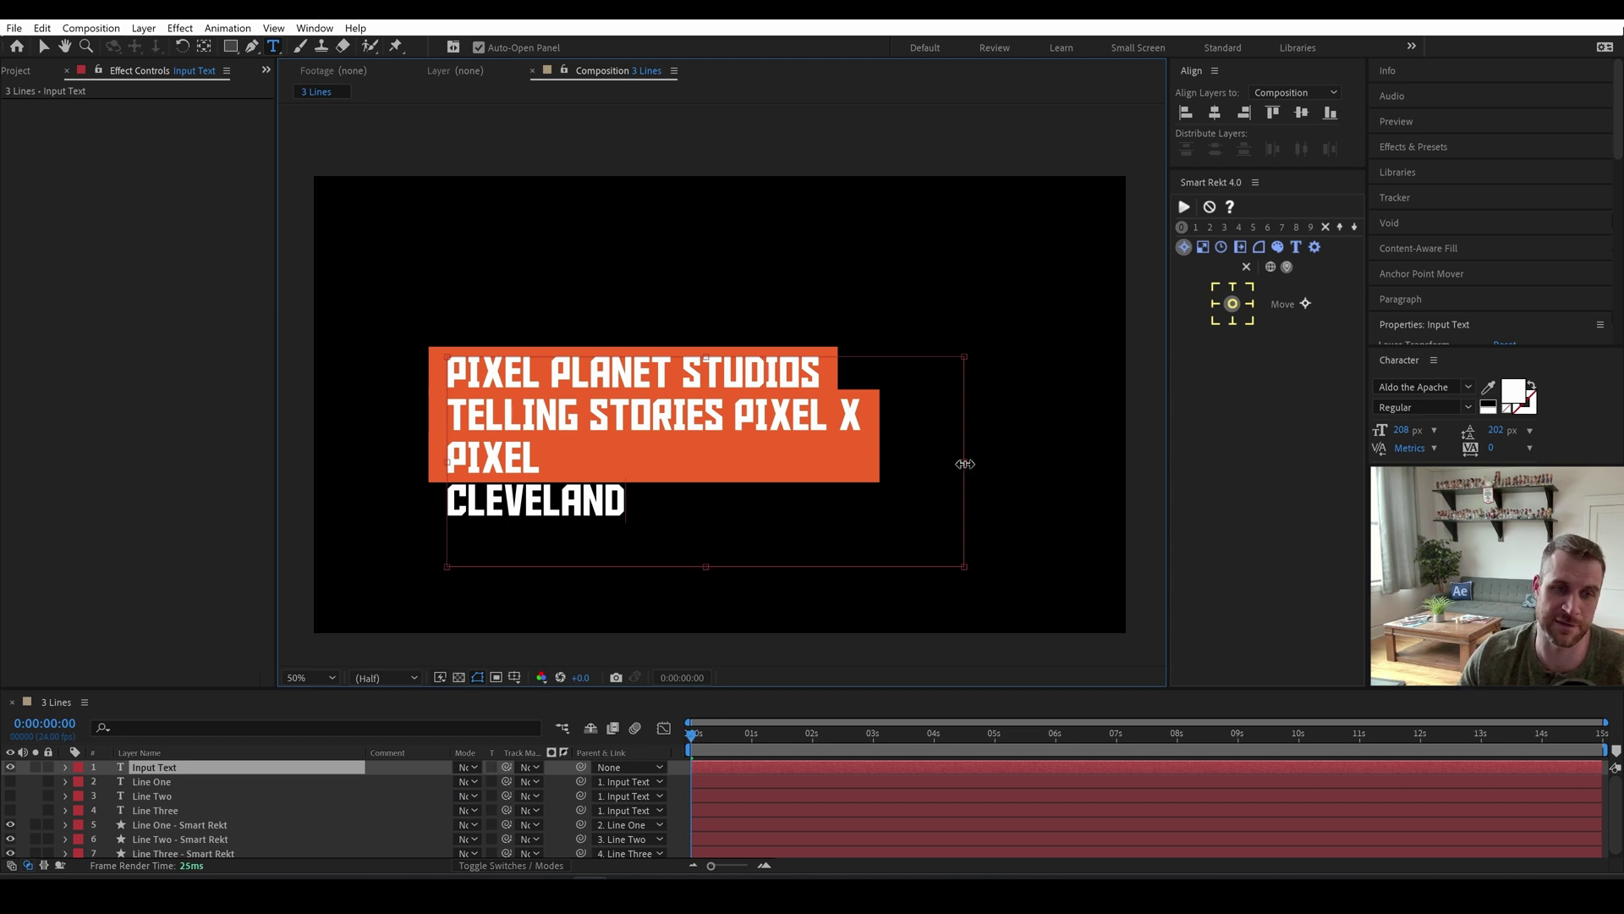
Widen the paragraph box so PIXEL X PIXEL fits, then check each line's box.
drag(965, 461, 1065, 461)
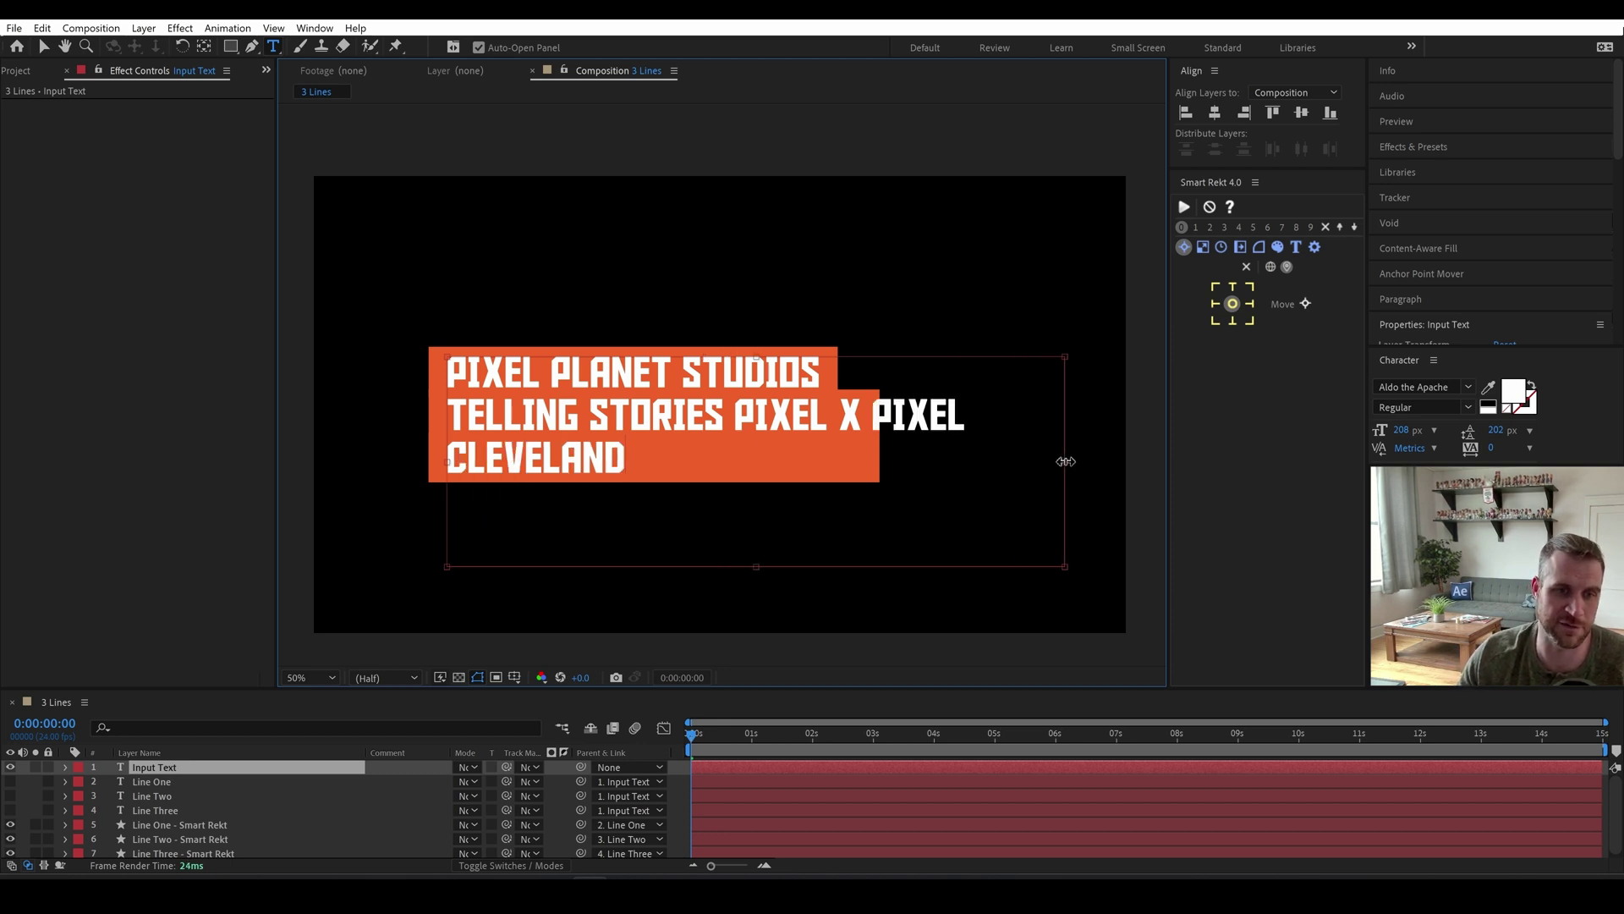
click(169, 796)
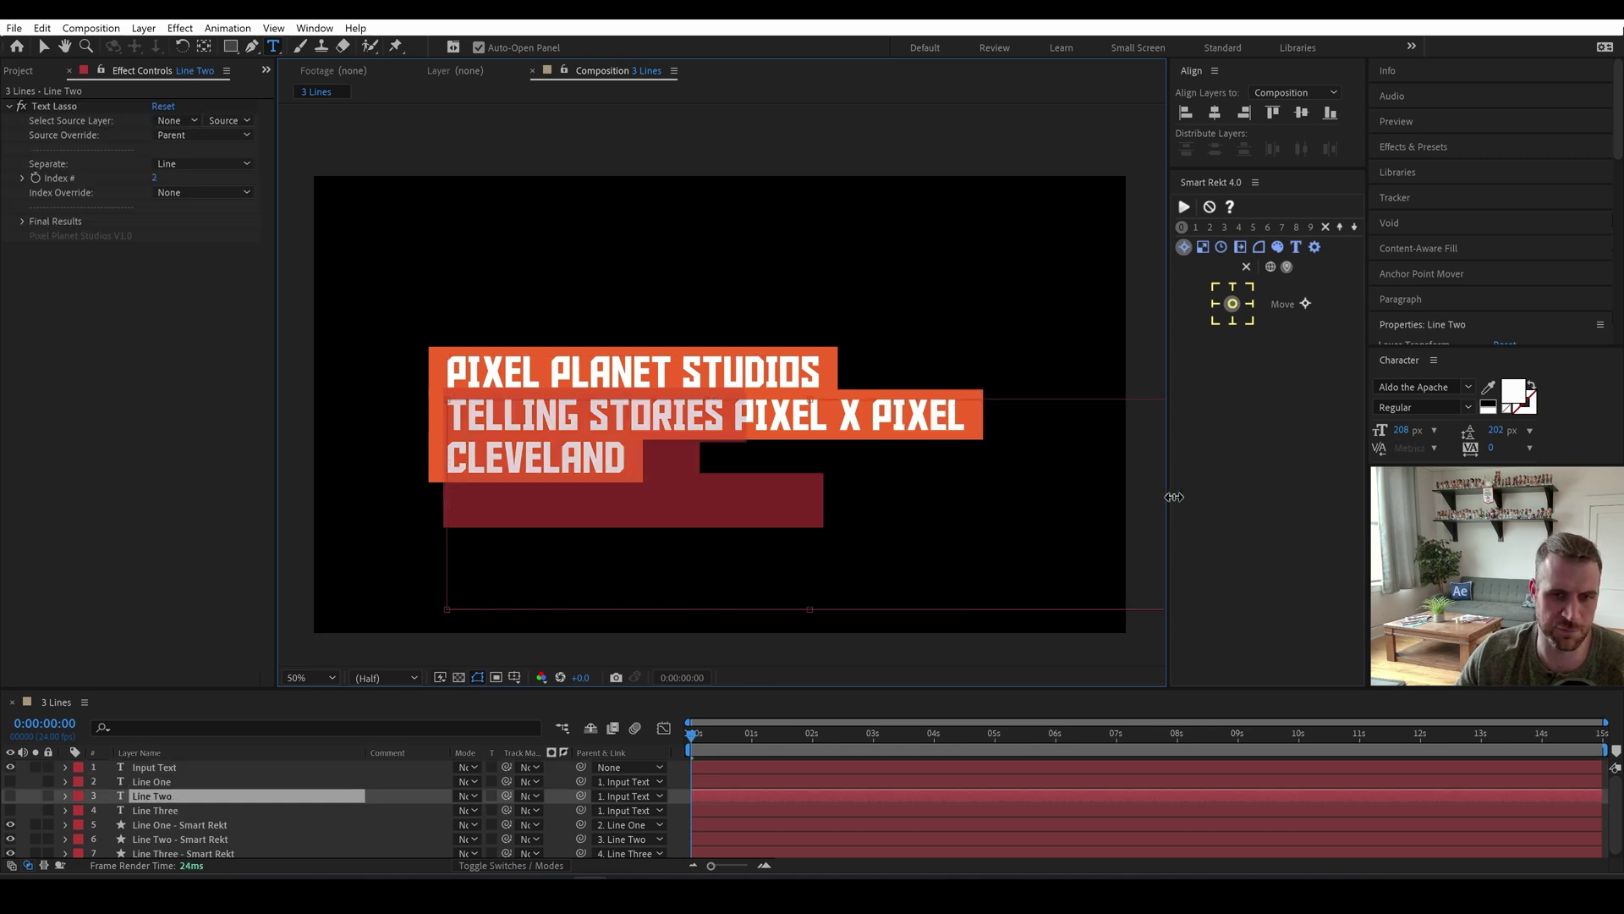
click(163, 810)
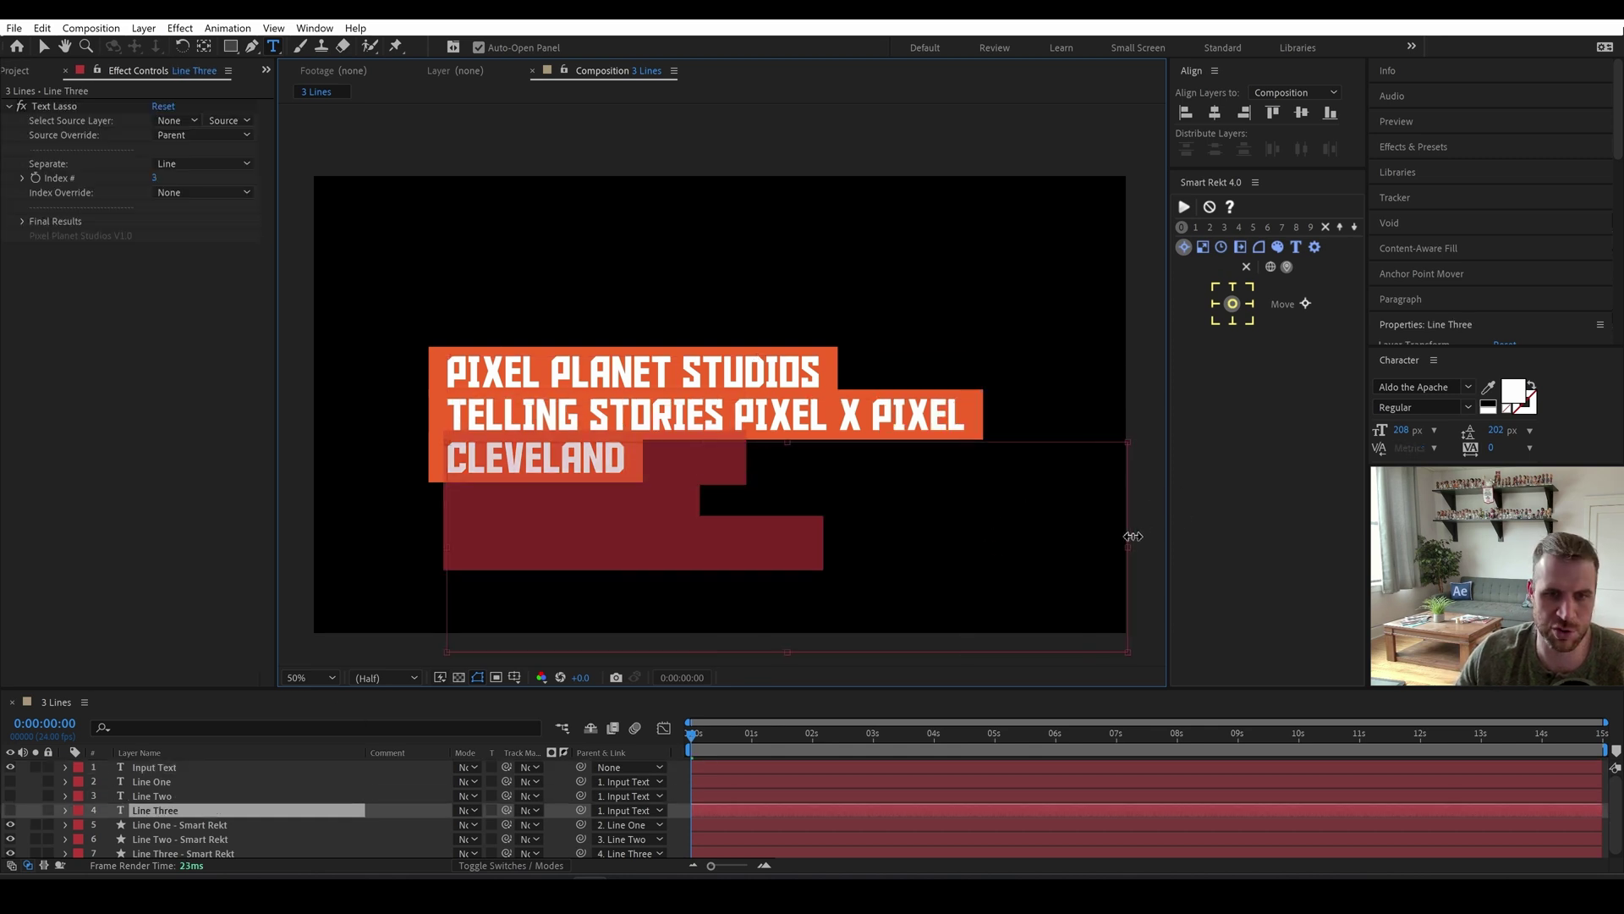
click(158, 768)
click(163, 780)
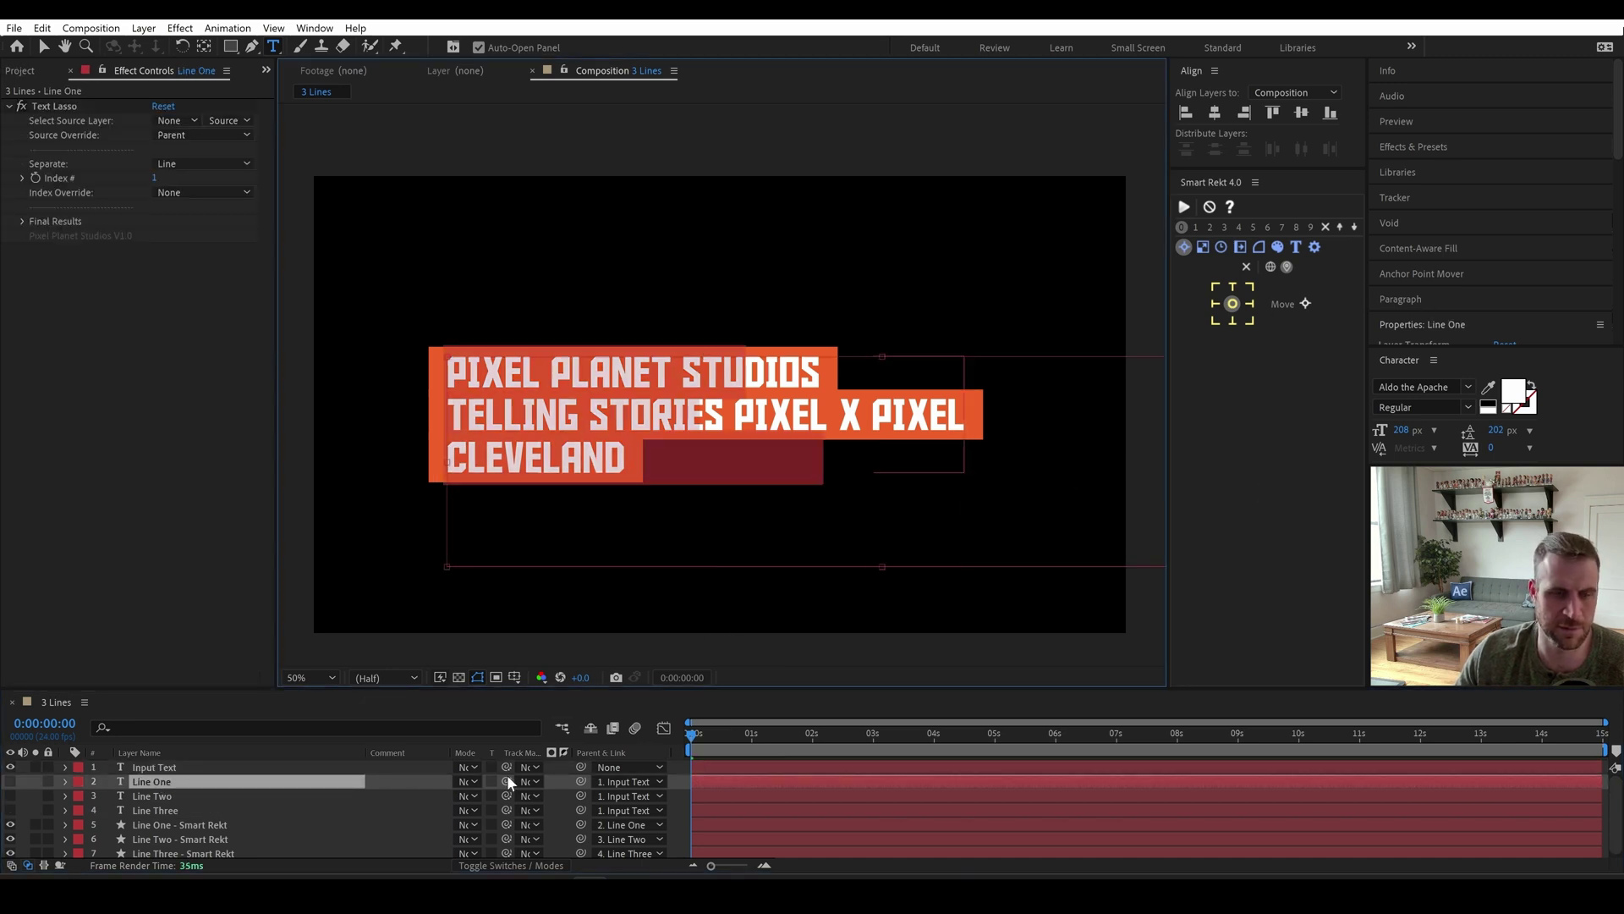
key(v)
key(ctrl+shift+a)
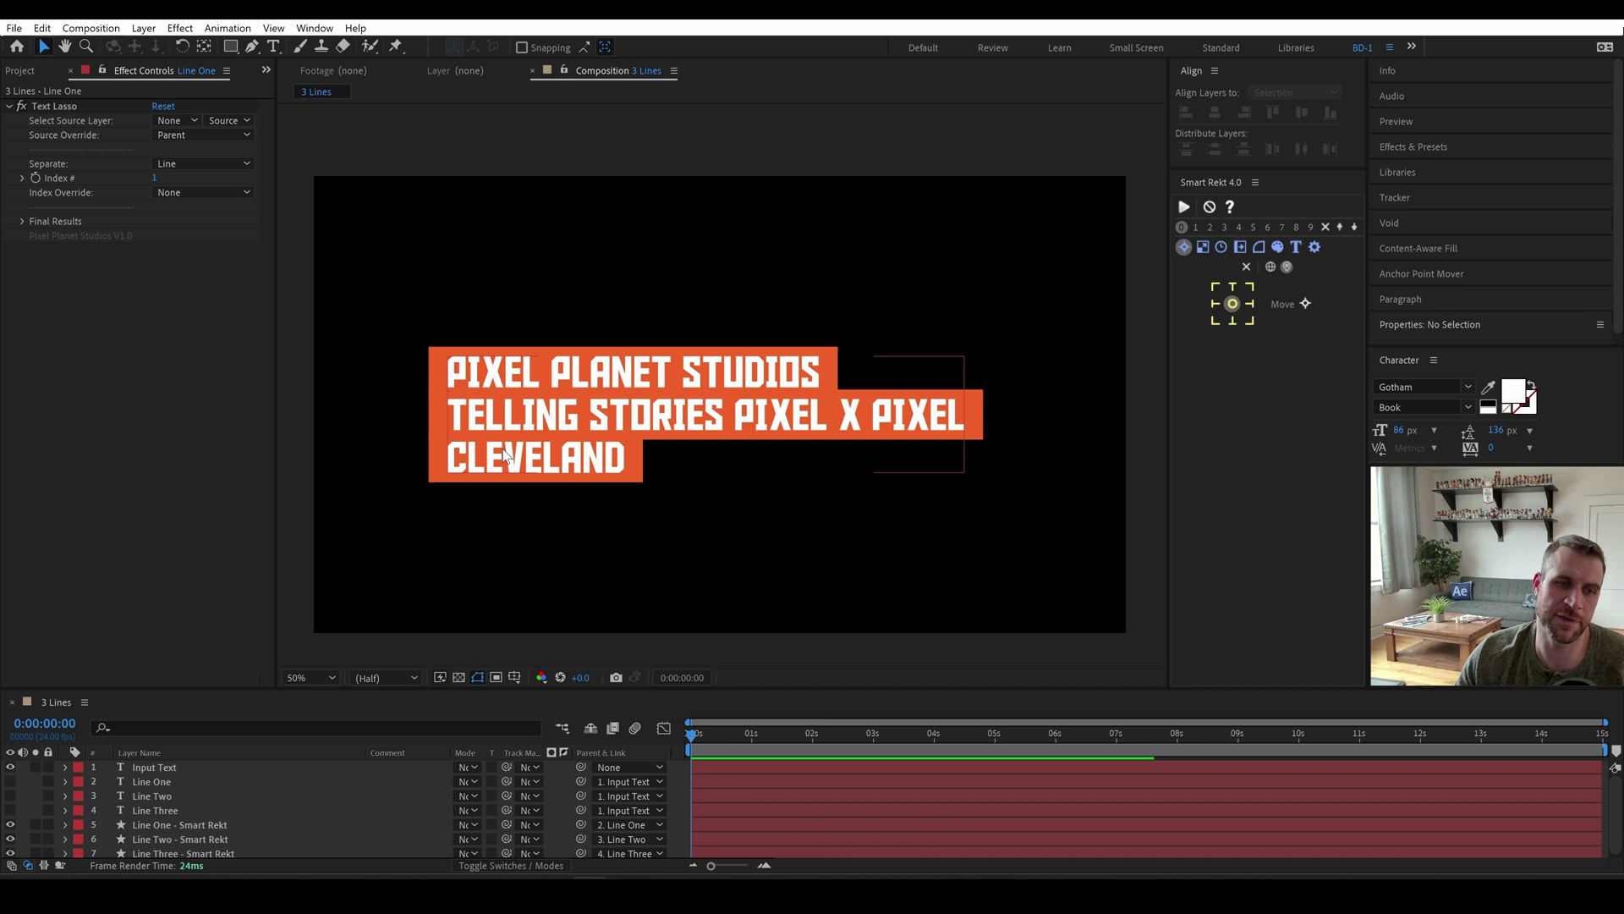
double_click(454, 468)
click(219, 810)
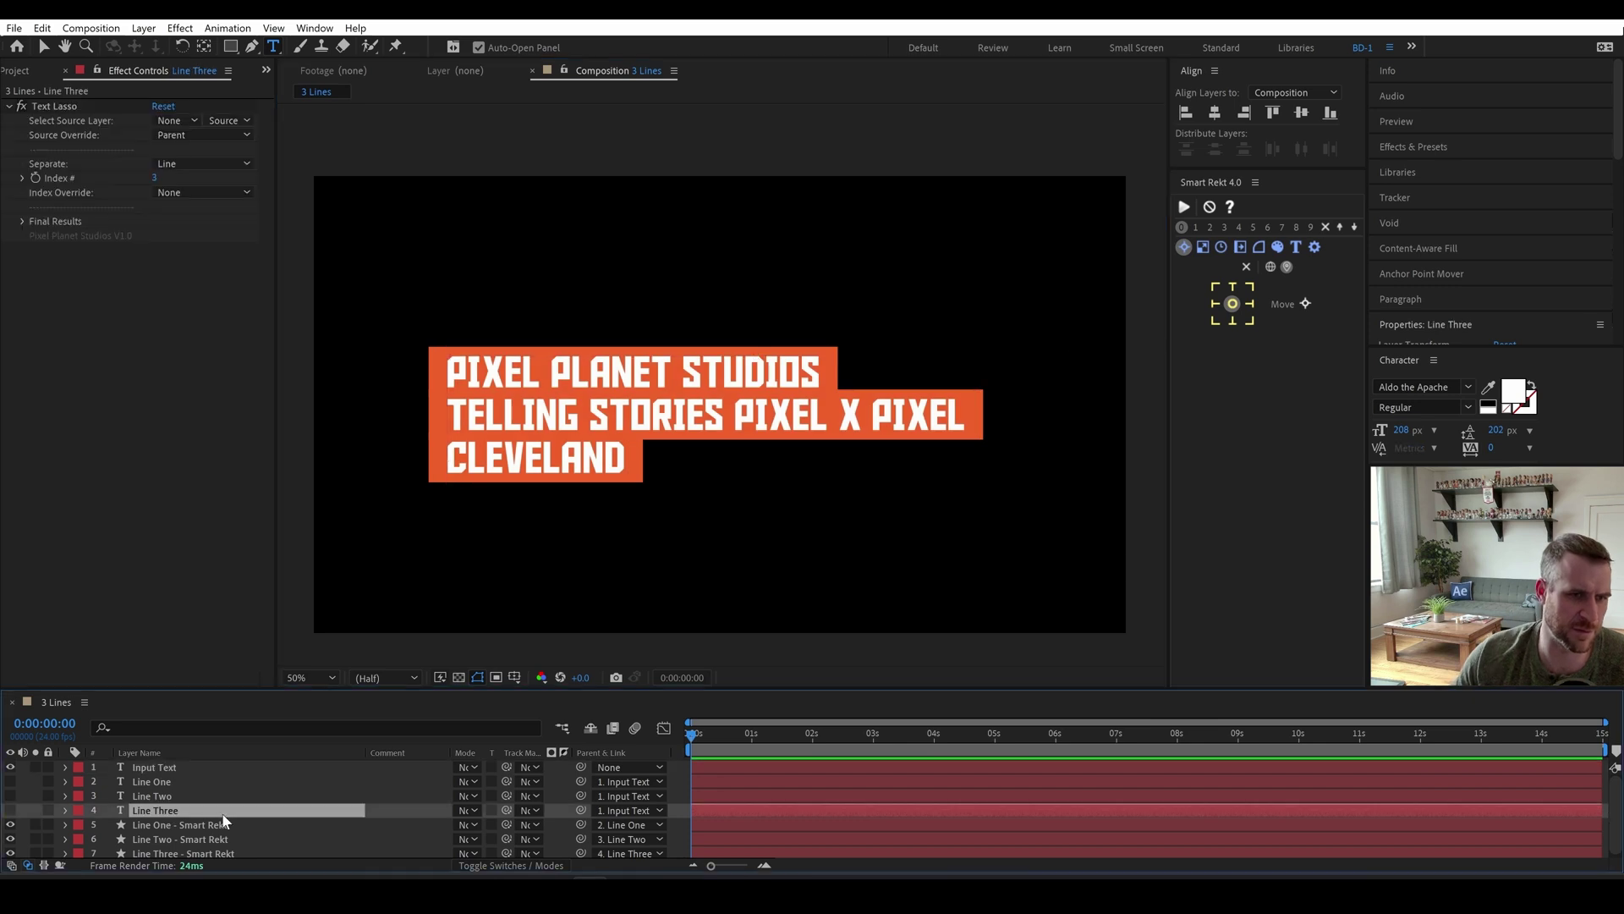
key(Return)
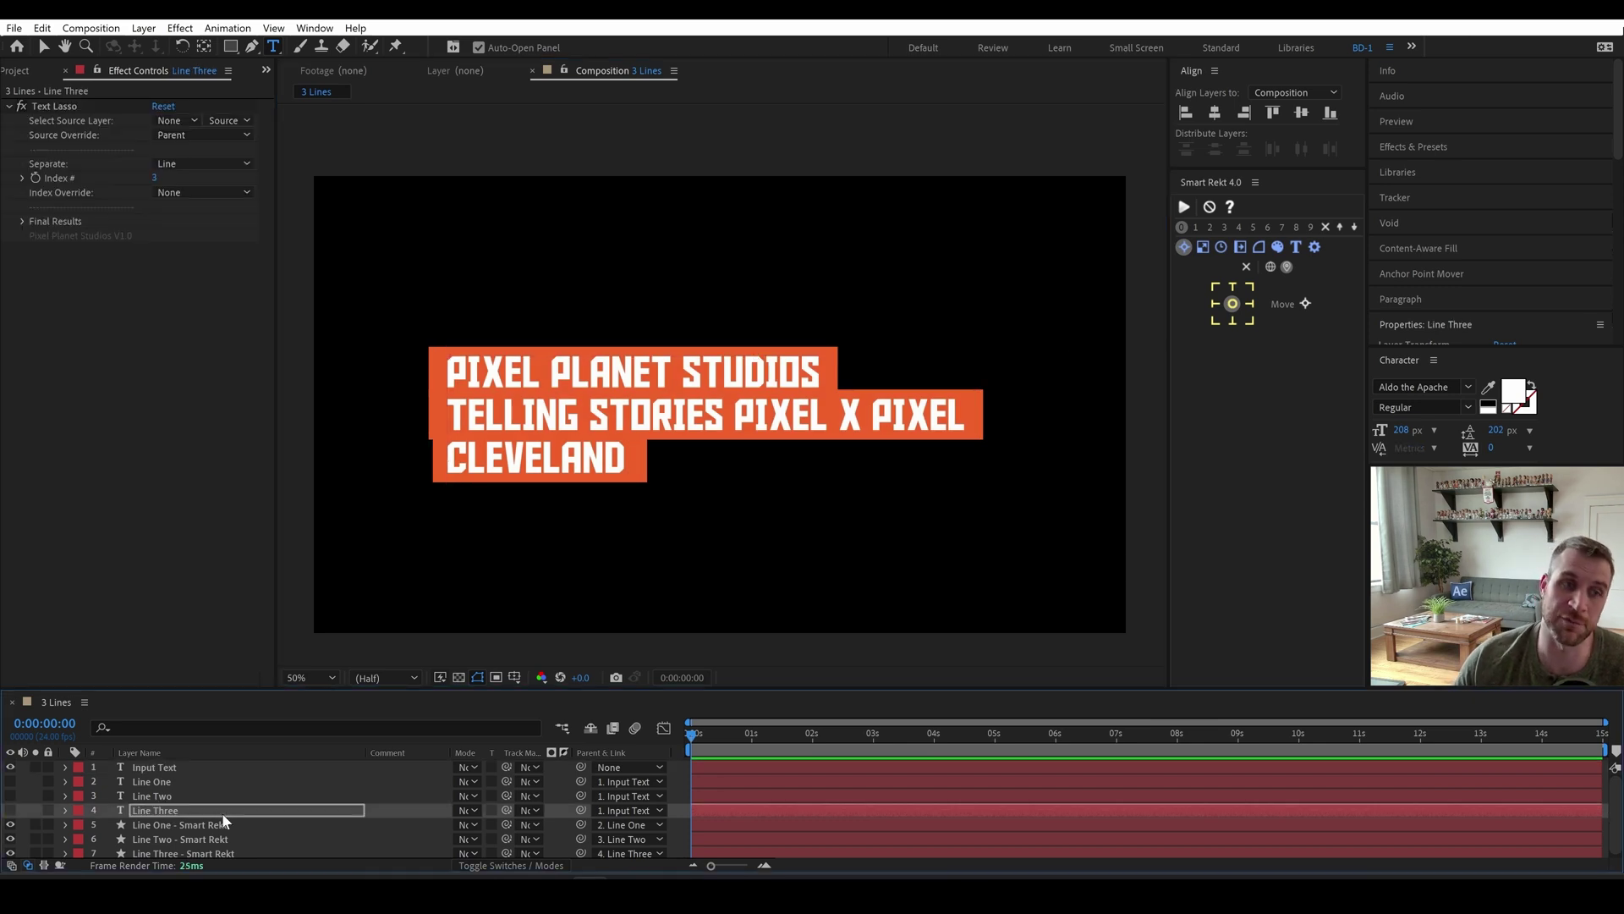
key(Return)
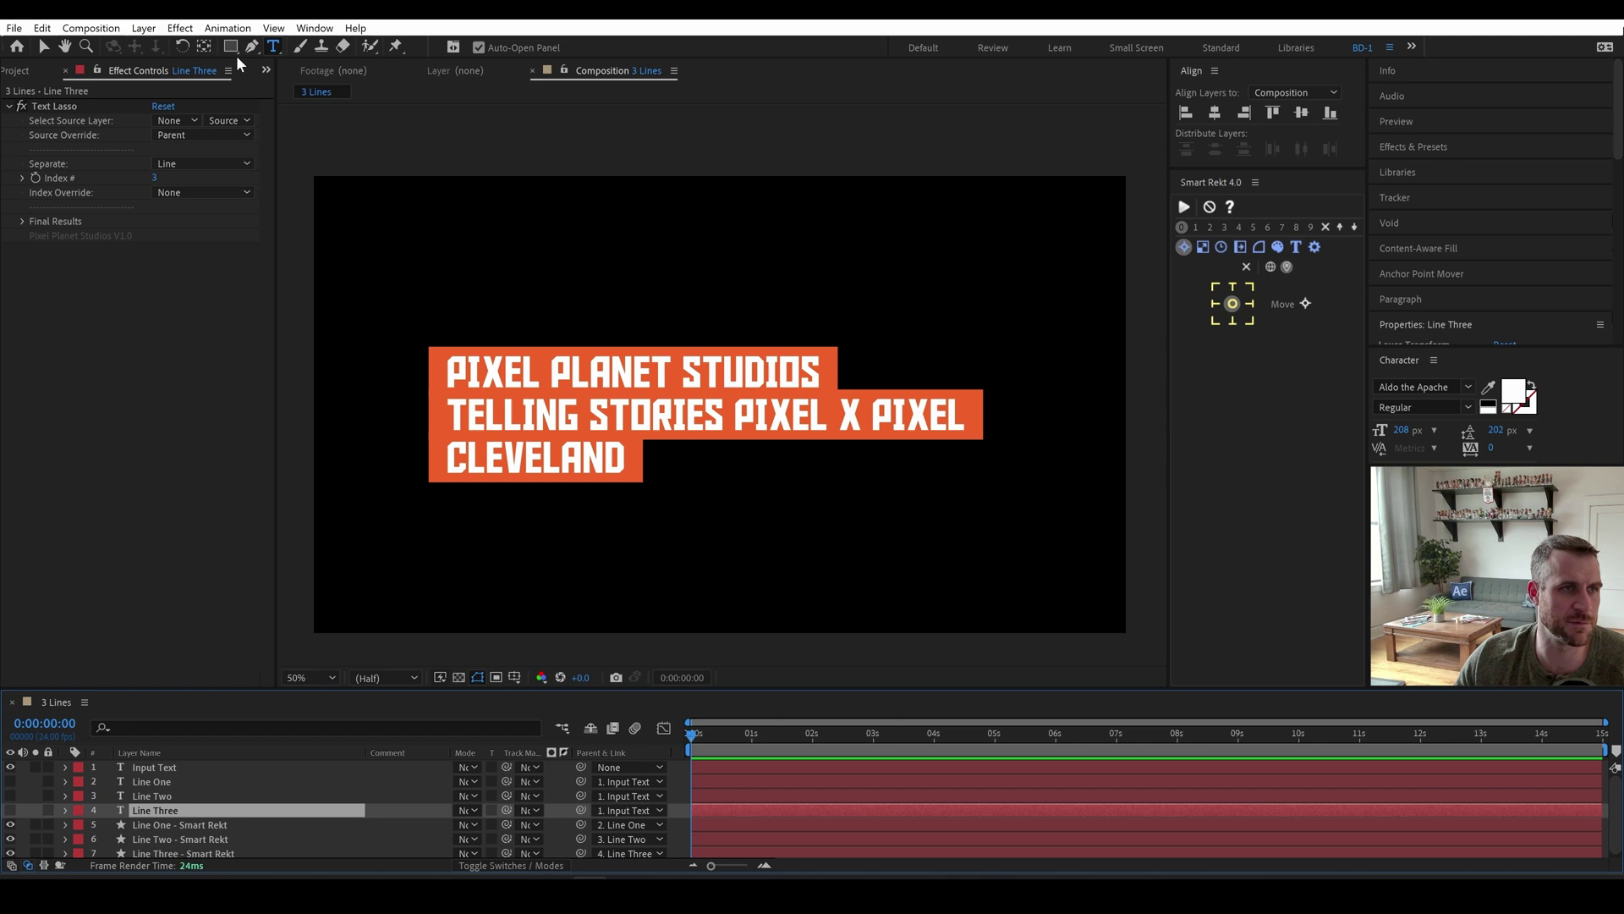
click(231, 47)
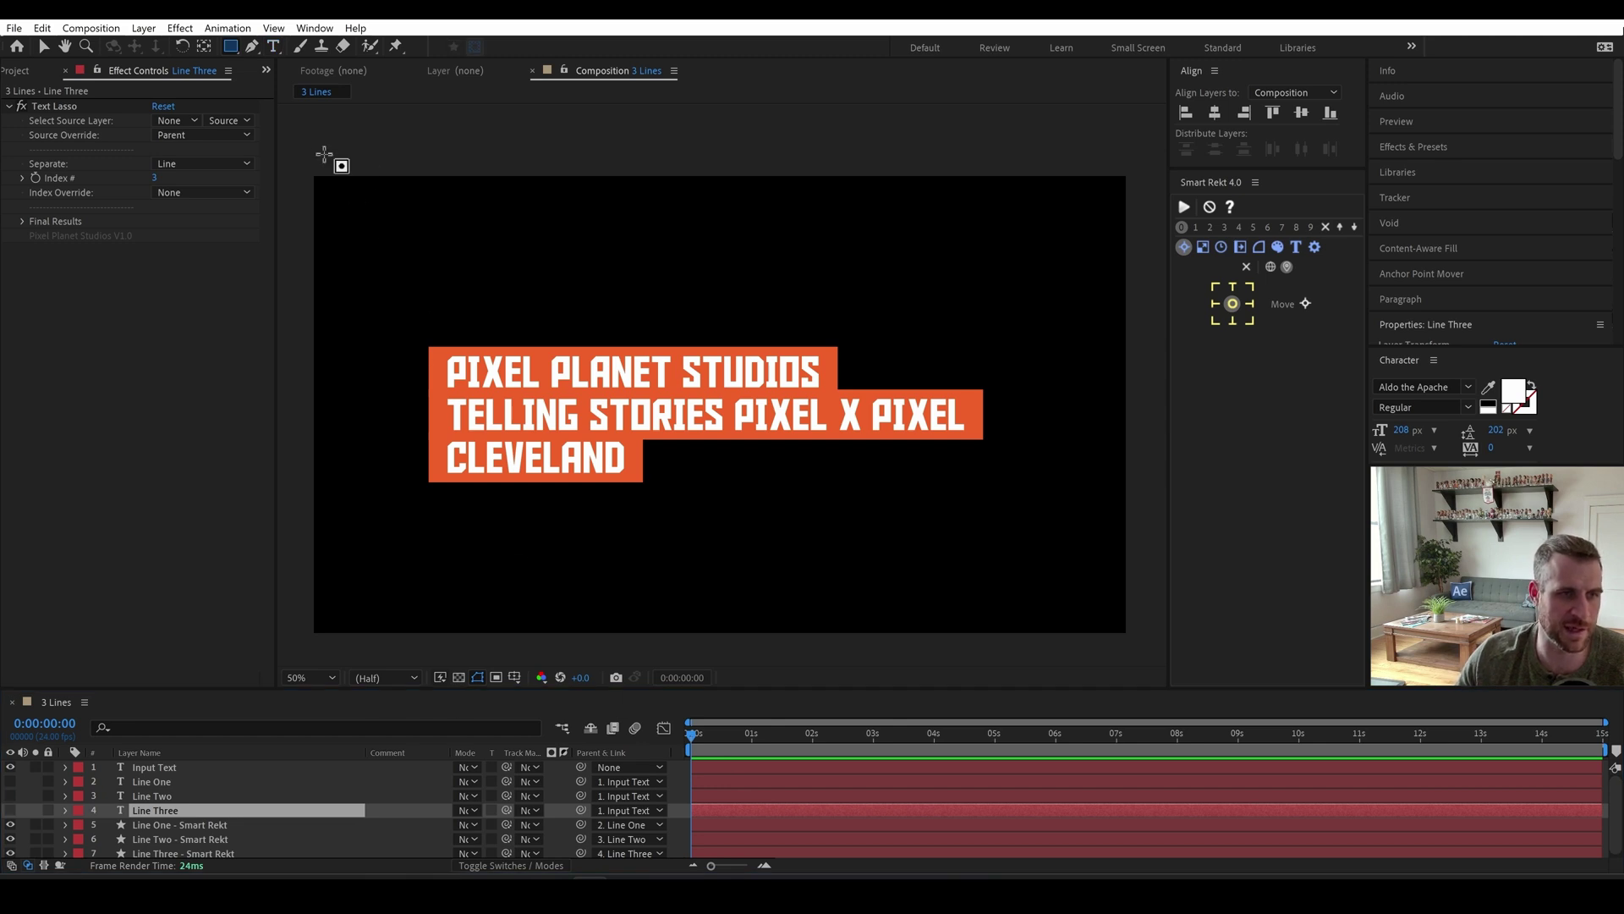
Draw a tall rectangle along the comp's left edge and name the layer Matte.
key(F2)
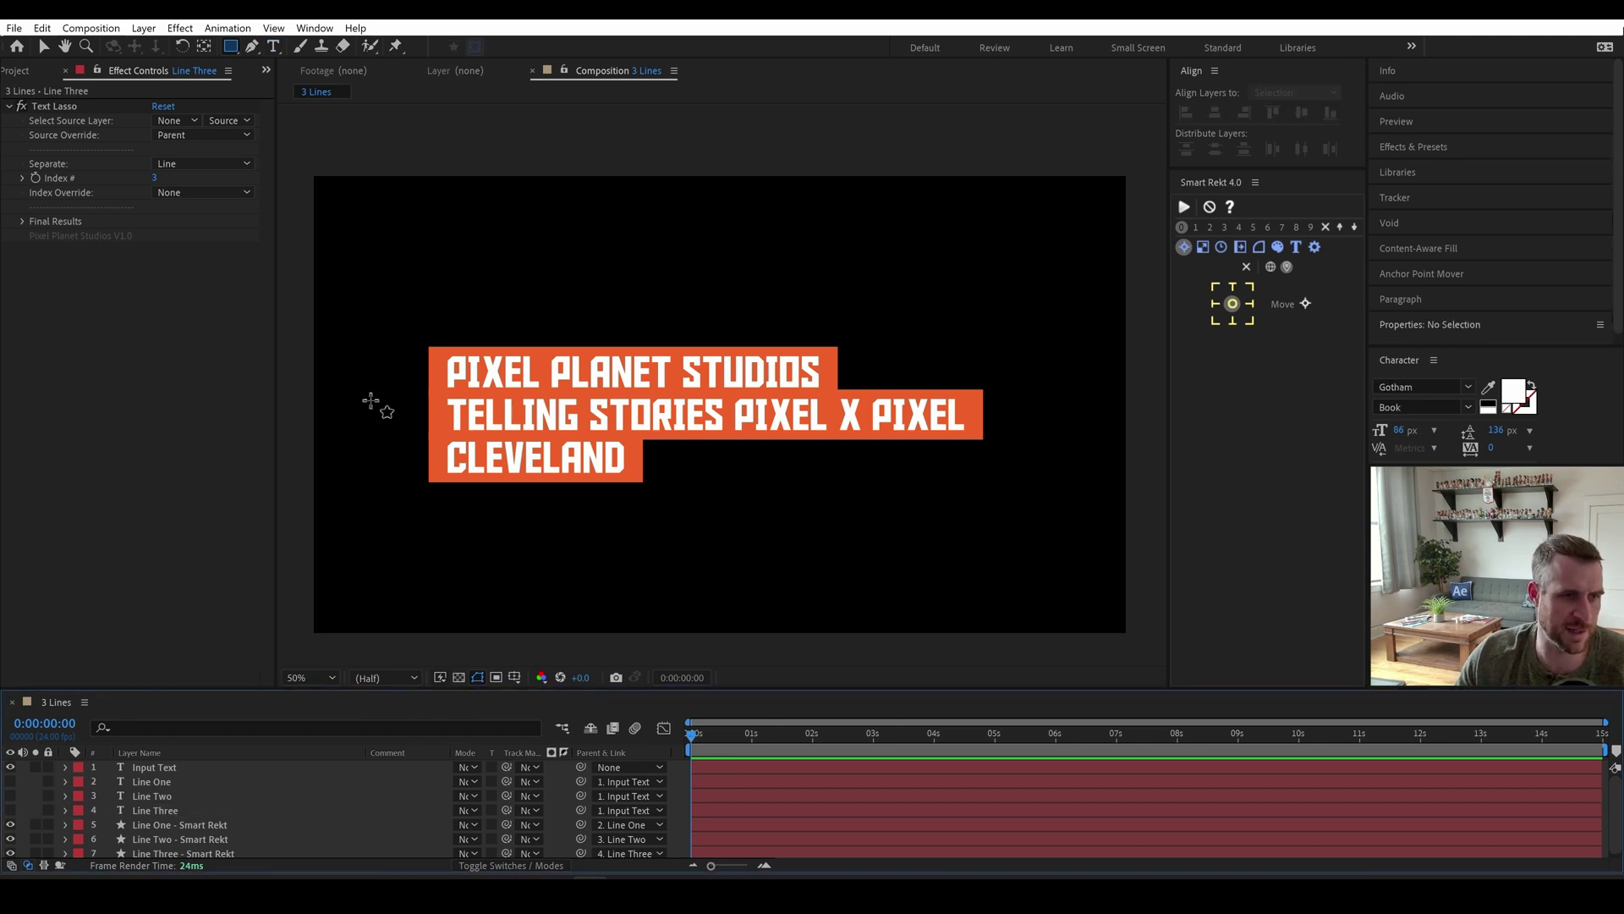
mouse_move(298, 158)
mouse_down()
mouse_move(368, 361)
mouse_move(409, 633)
mouse_move(433, 665)
mouse_up()
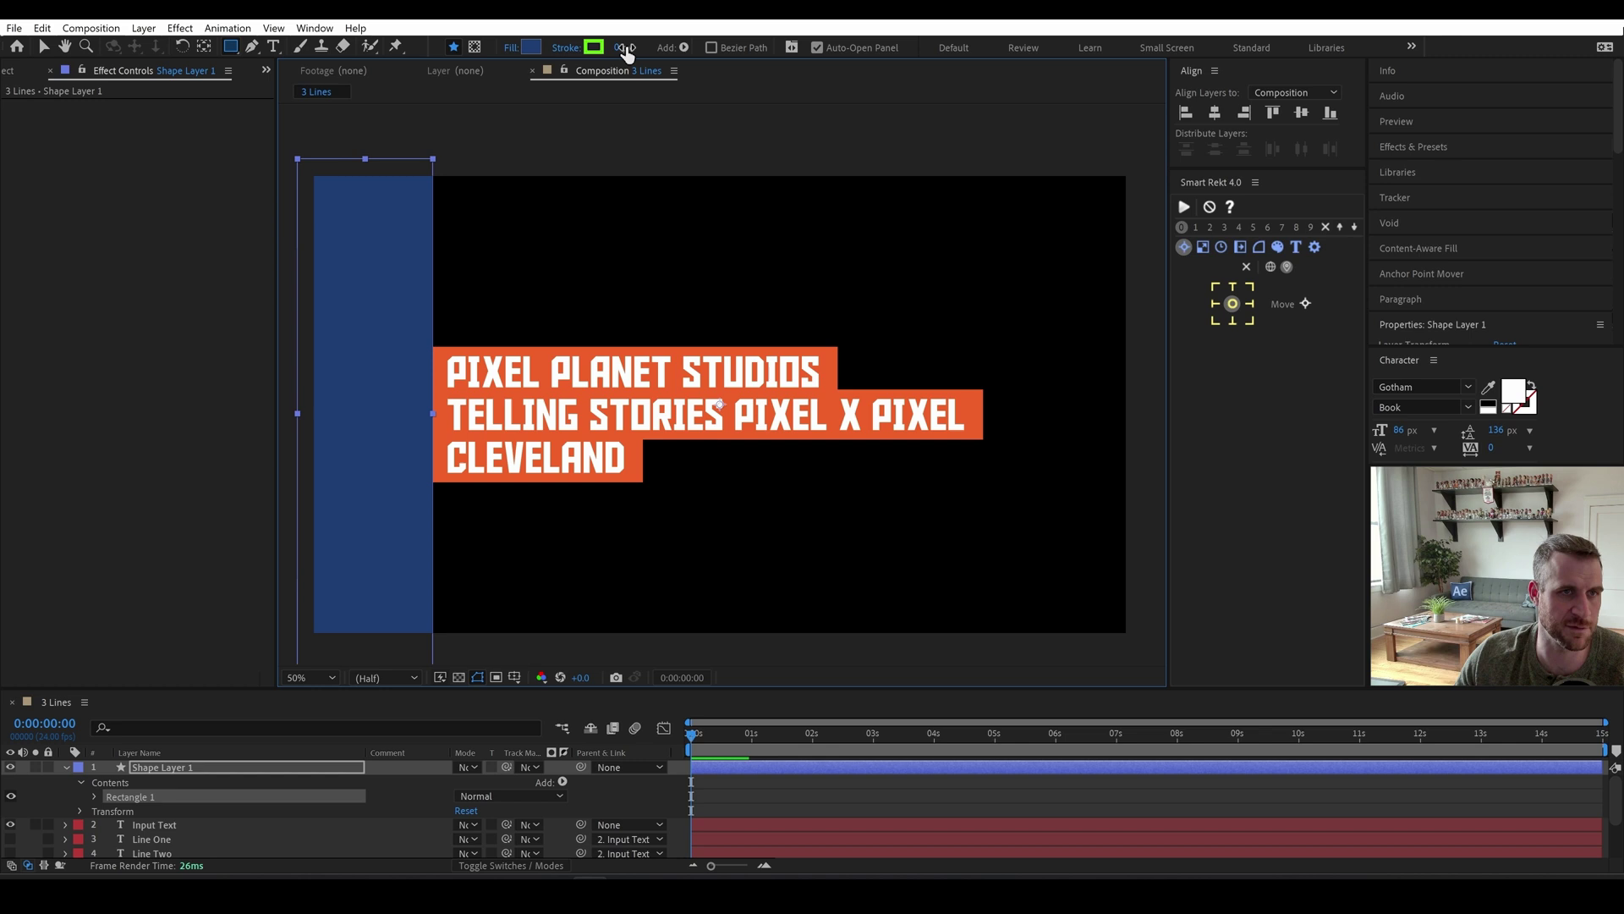
click(152, 770)
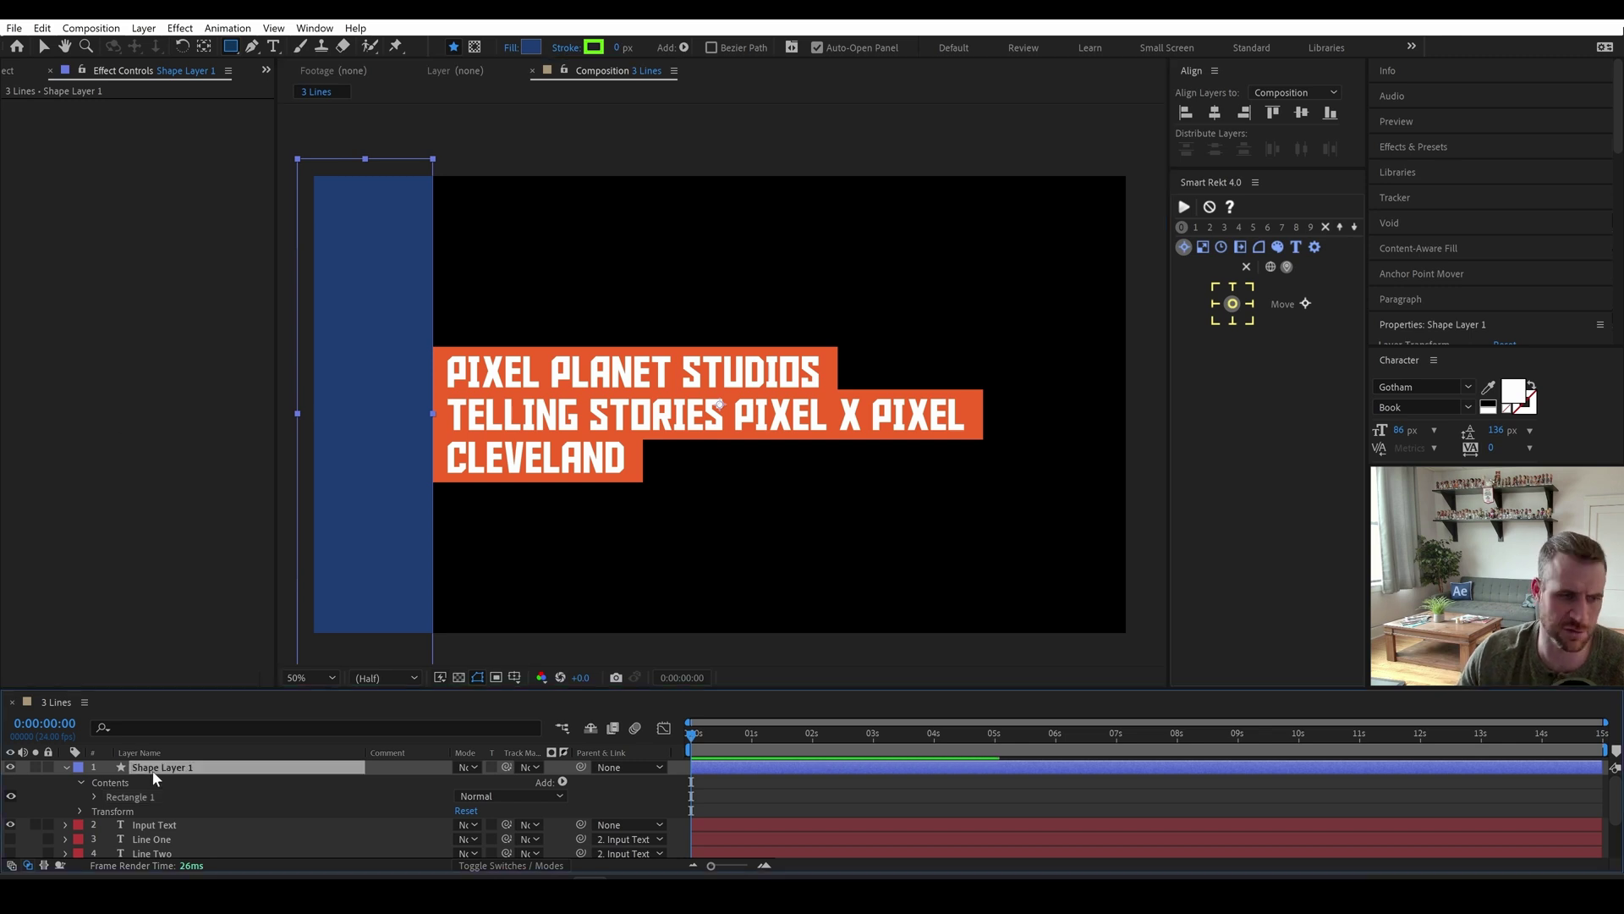
key(Return)
text(Matte)
key(Return)
Set Matte as an inverted track matte for the three Smart Rekt layers.
scroll(160, 812, down, 3)
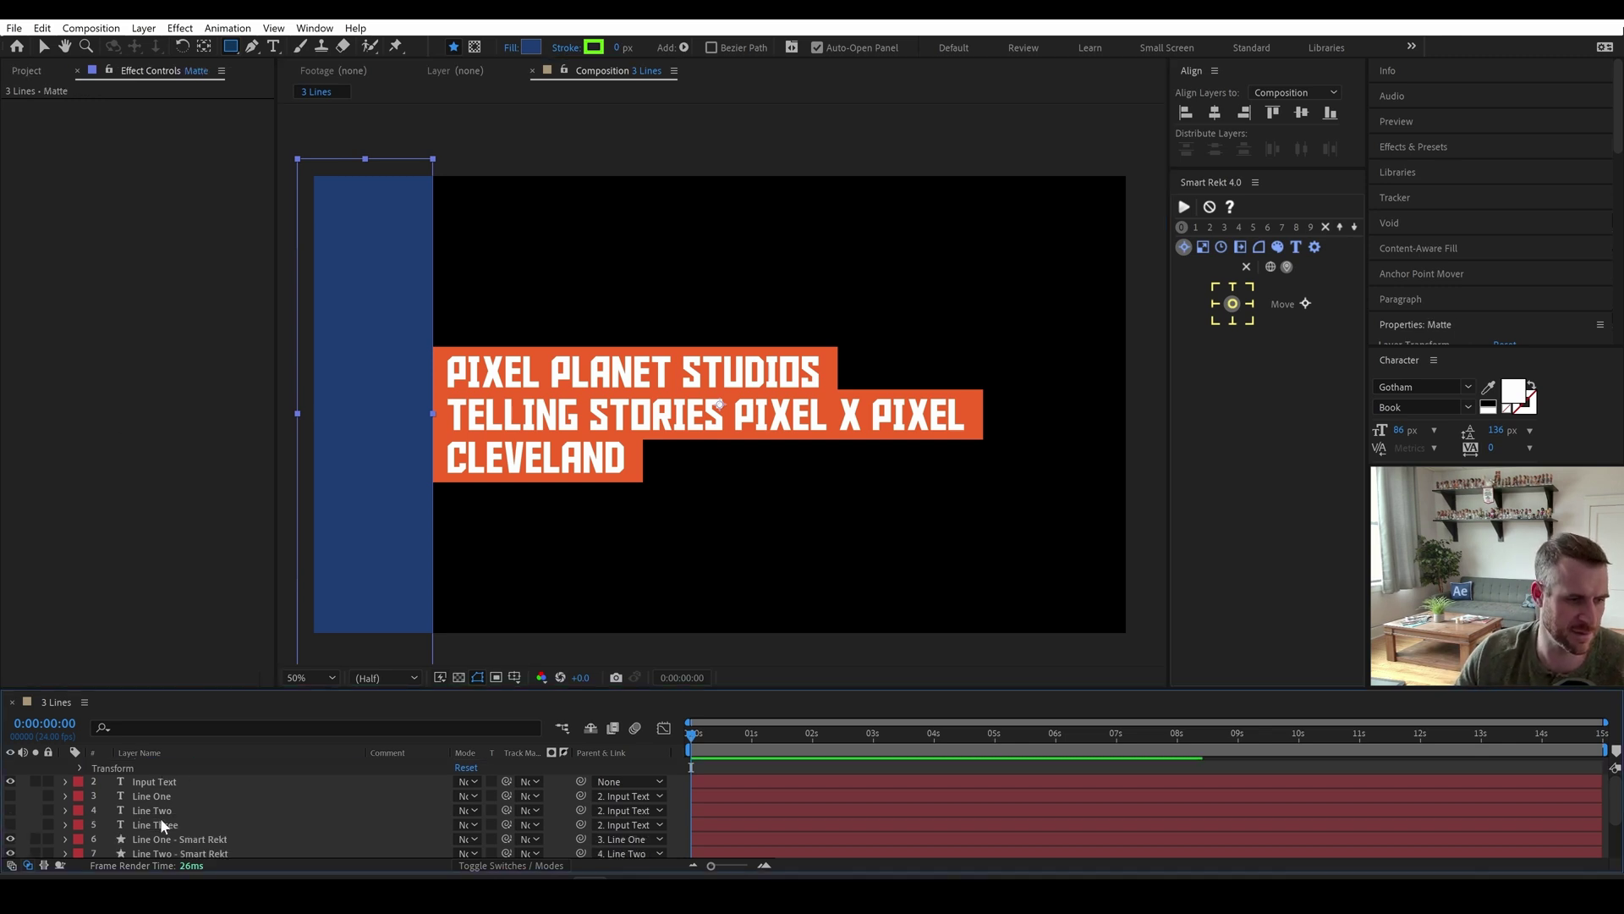
click(170, 823)
shift+click(175, 846)
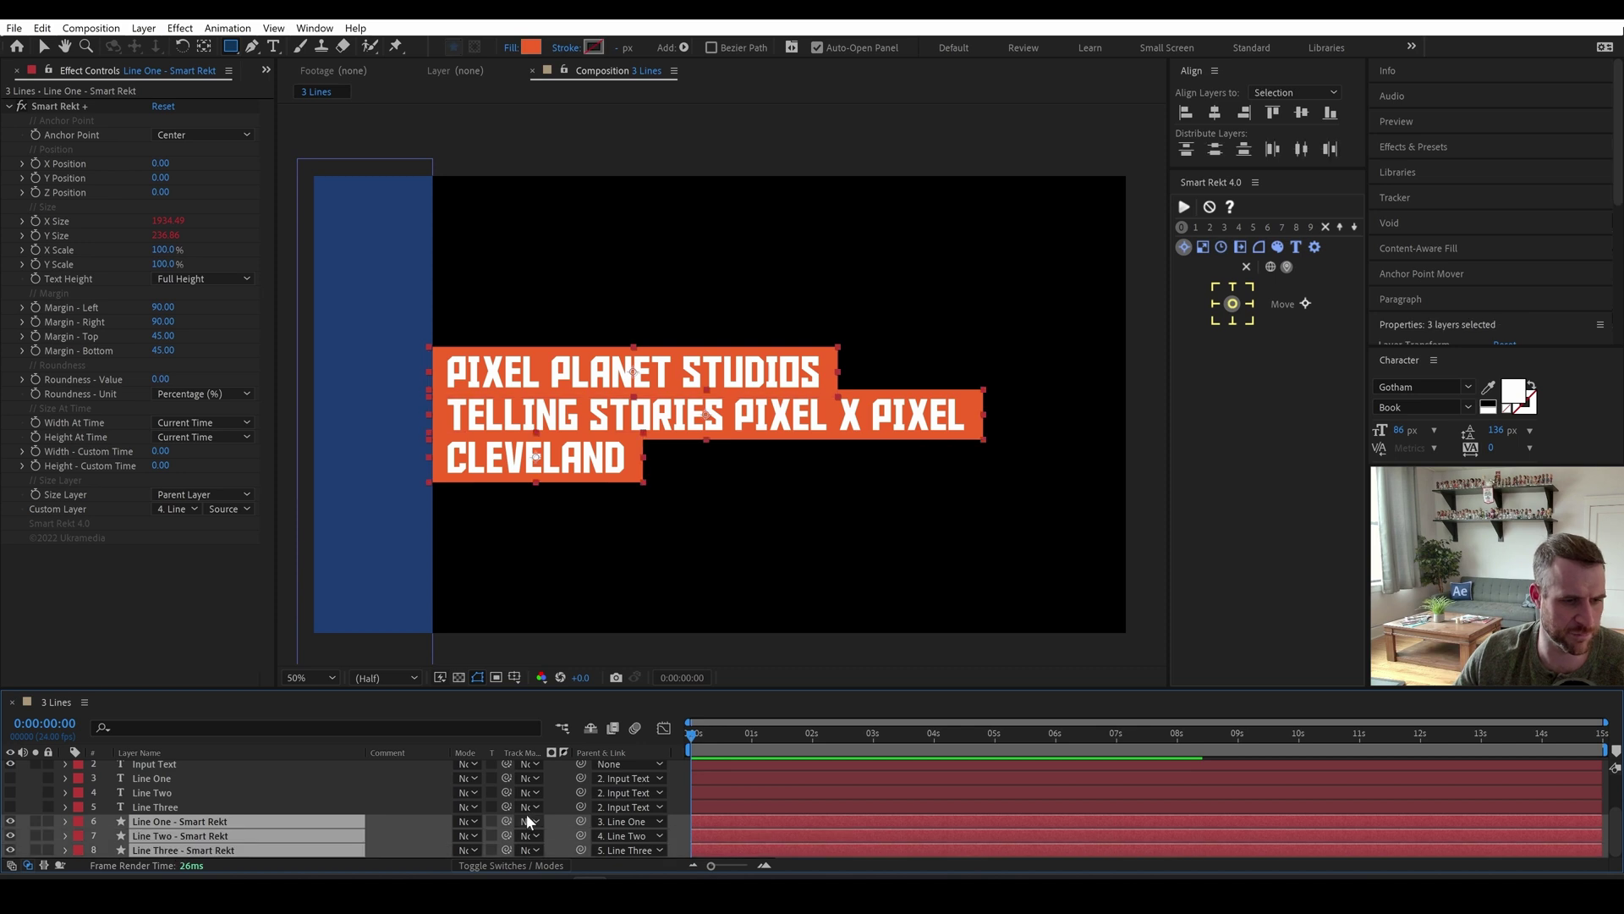
drag(506, 820, 282, 763)
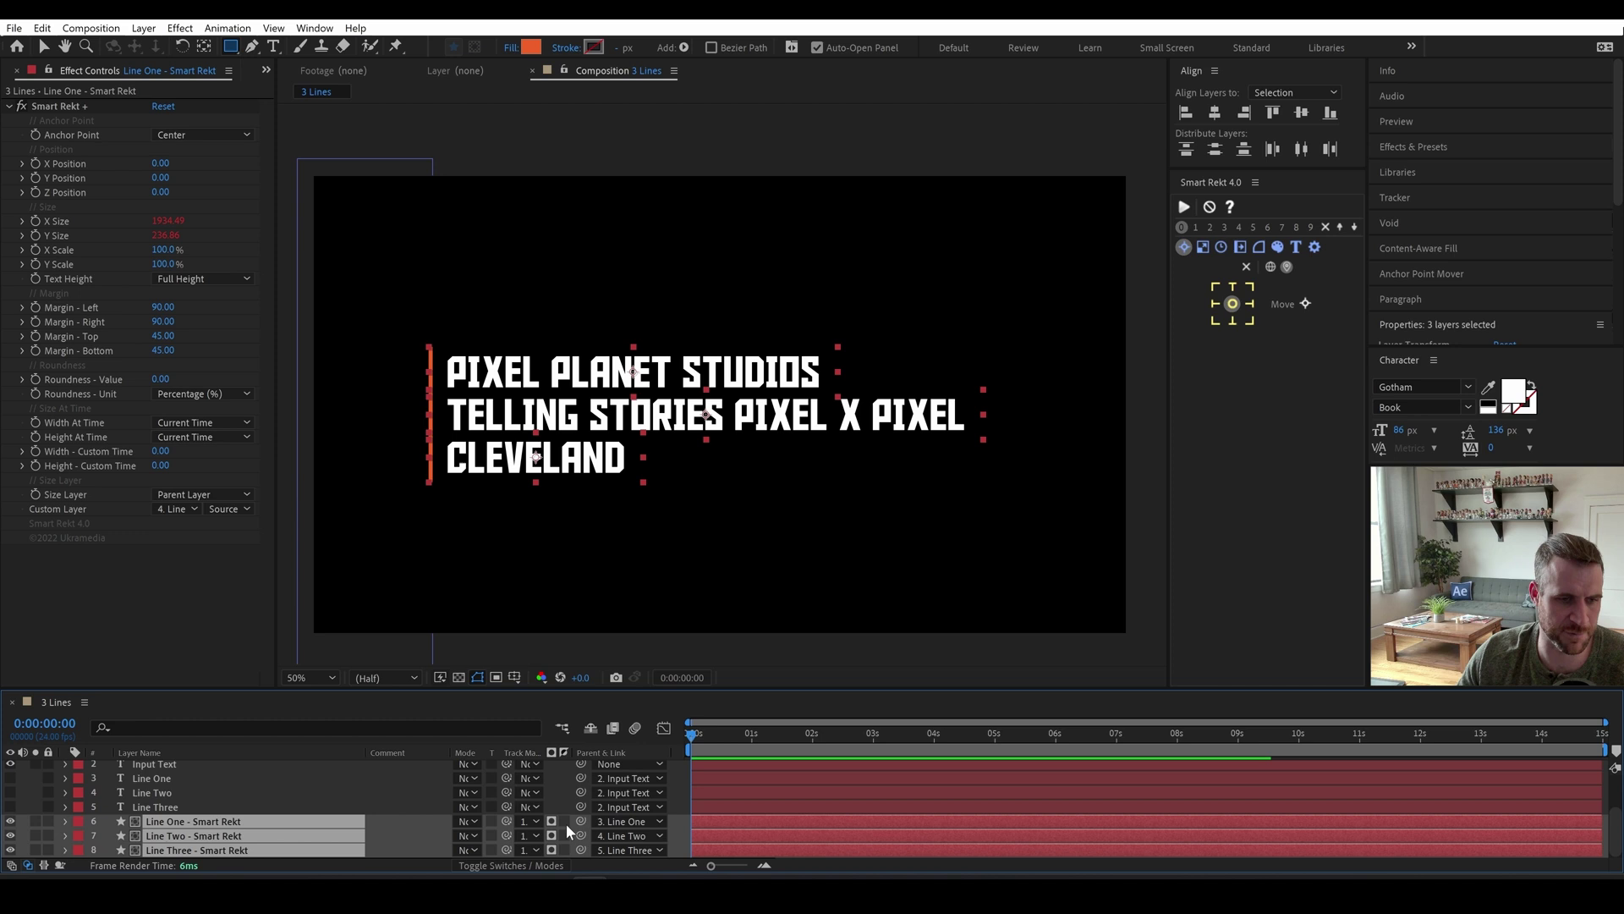
click(565, 822)
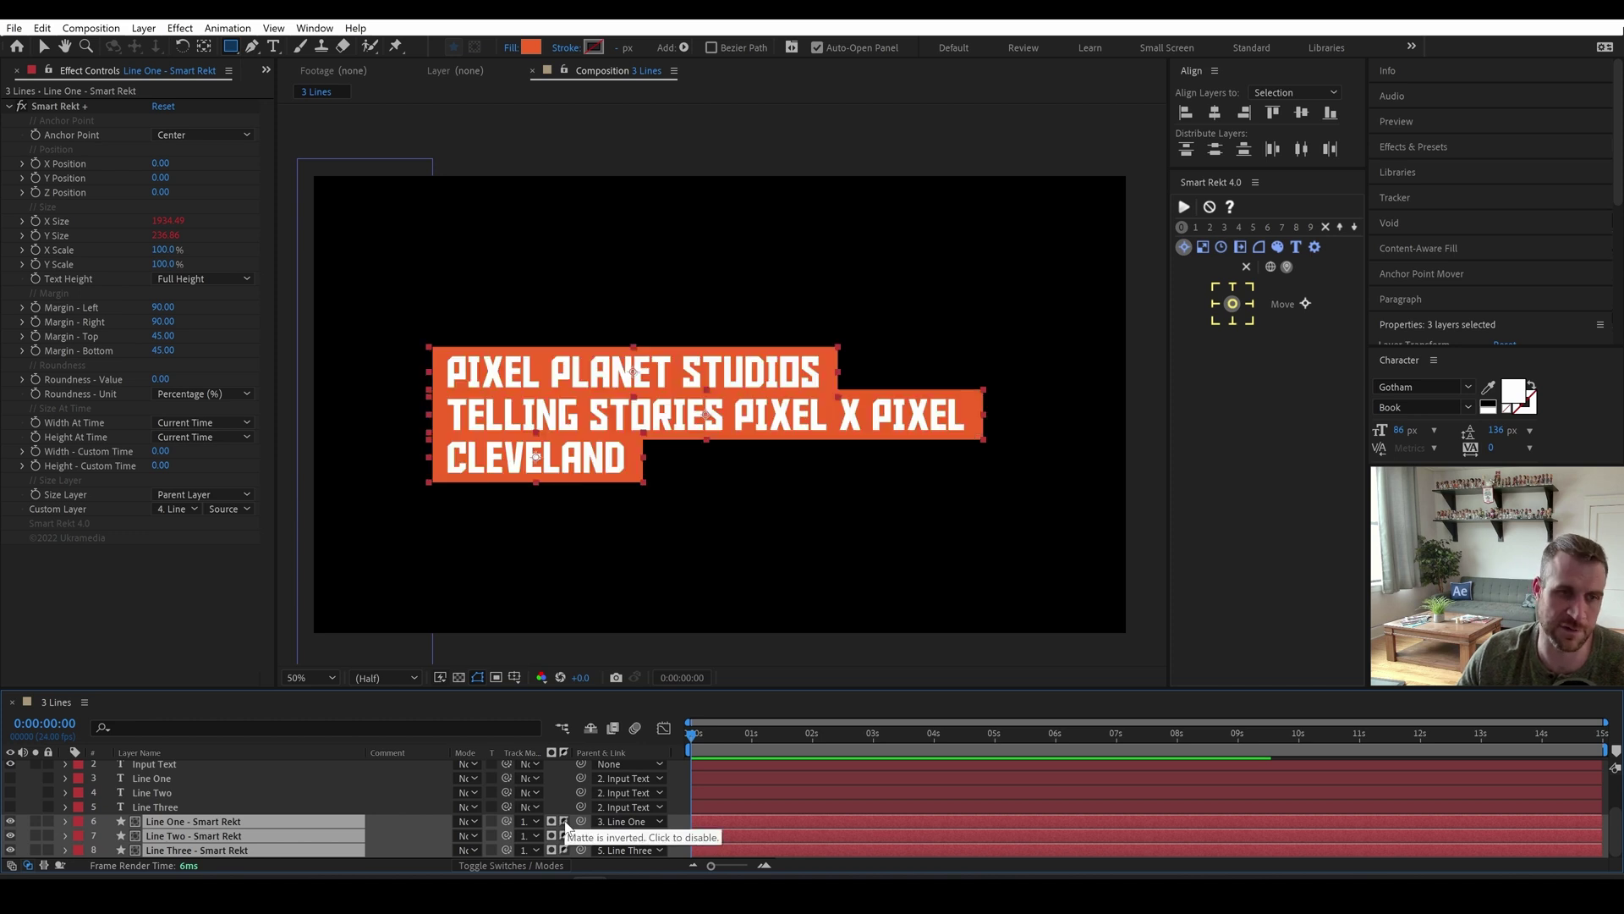
Nudge the Input Text title slightly left over the boxes.
key(v)
click(621, 291)
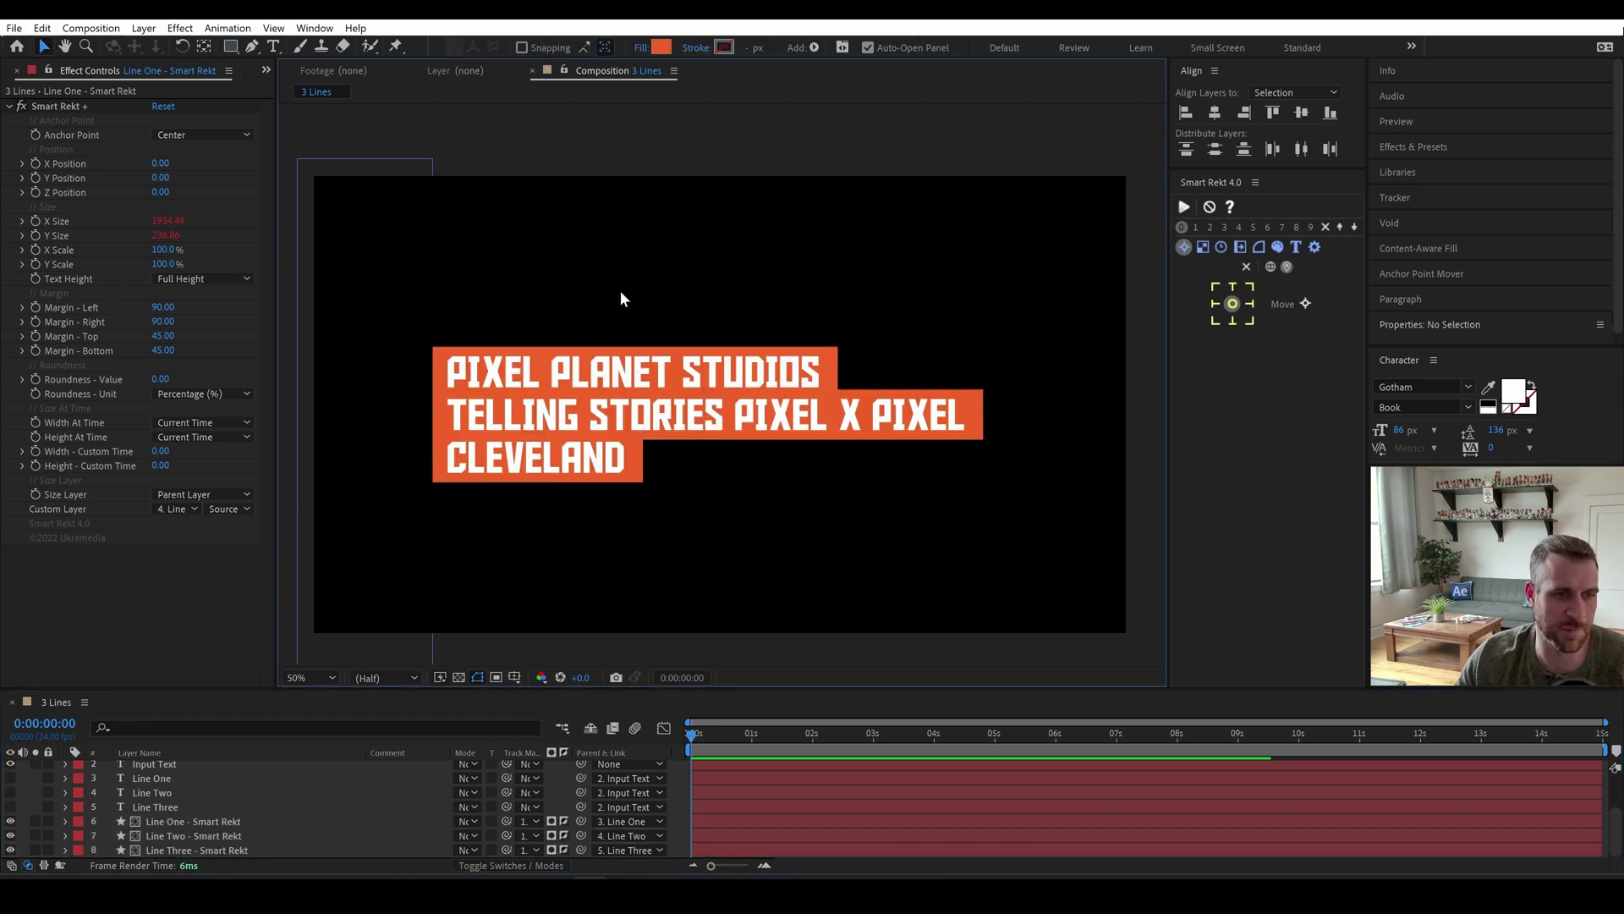
mouse_move(576, 467)
mouse_down()
mouse_move(531, 469)
mouse_move(571, 433)
mouse_move(546, 461)
mouse_move(573, 464)
mouse_up()
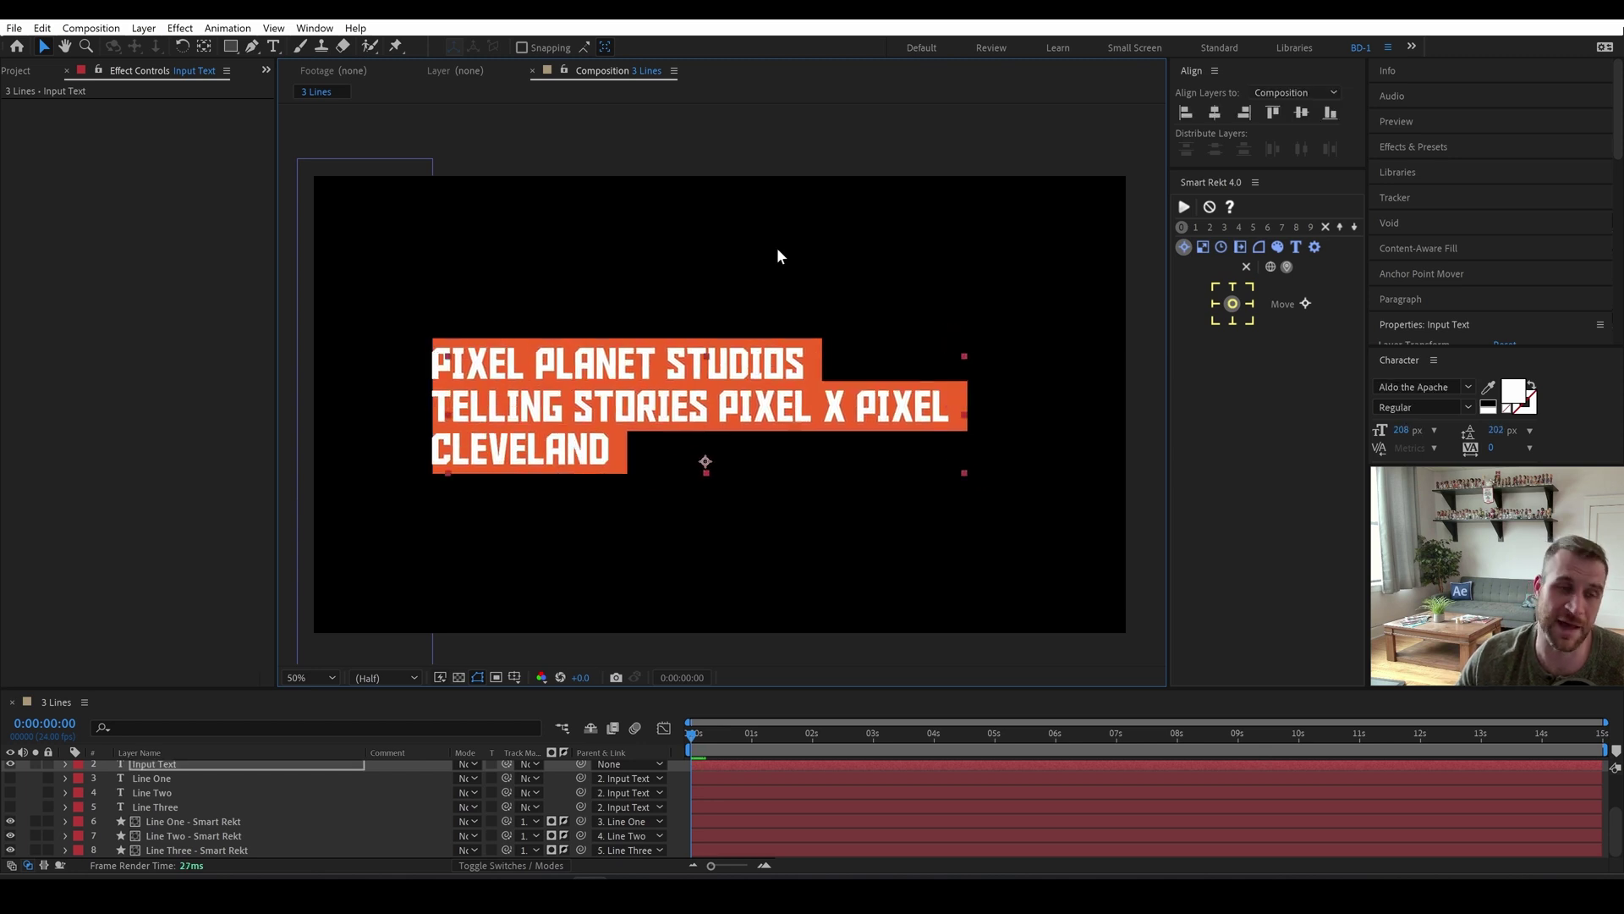
Reveal Line Two's Position (0, 202) and enlarge the Timeline panel.
click(685, 183)
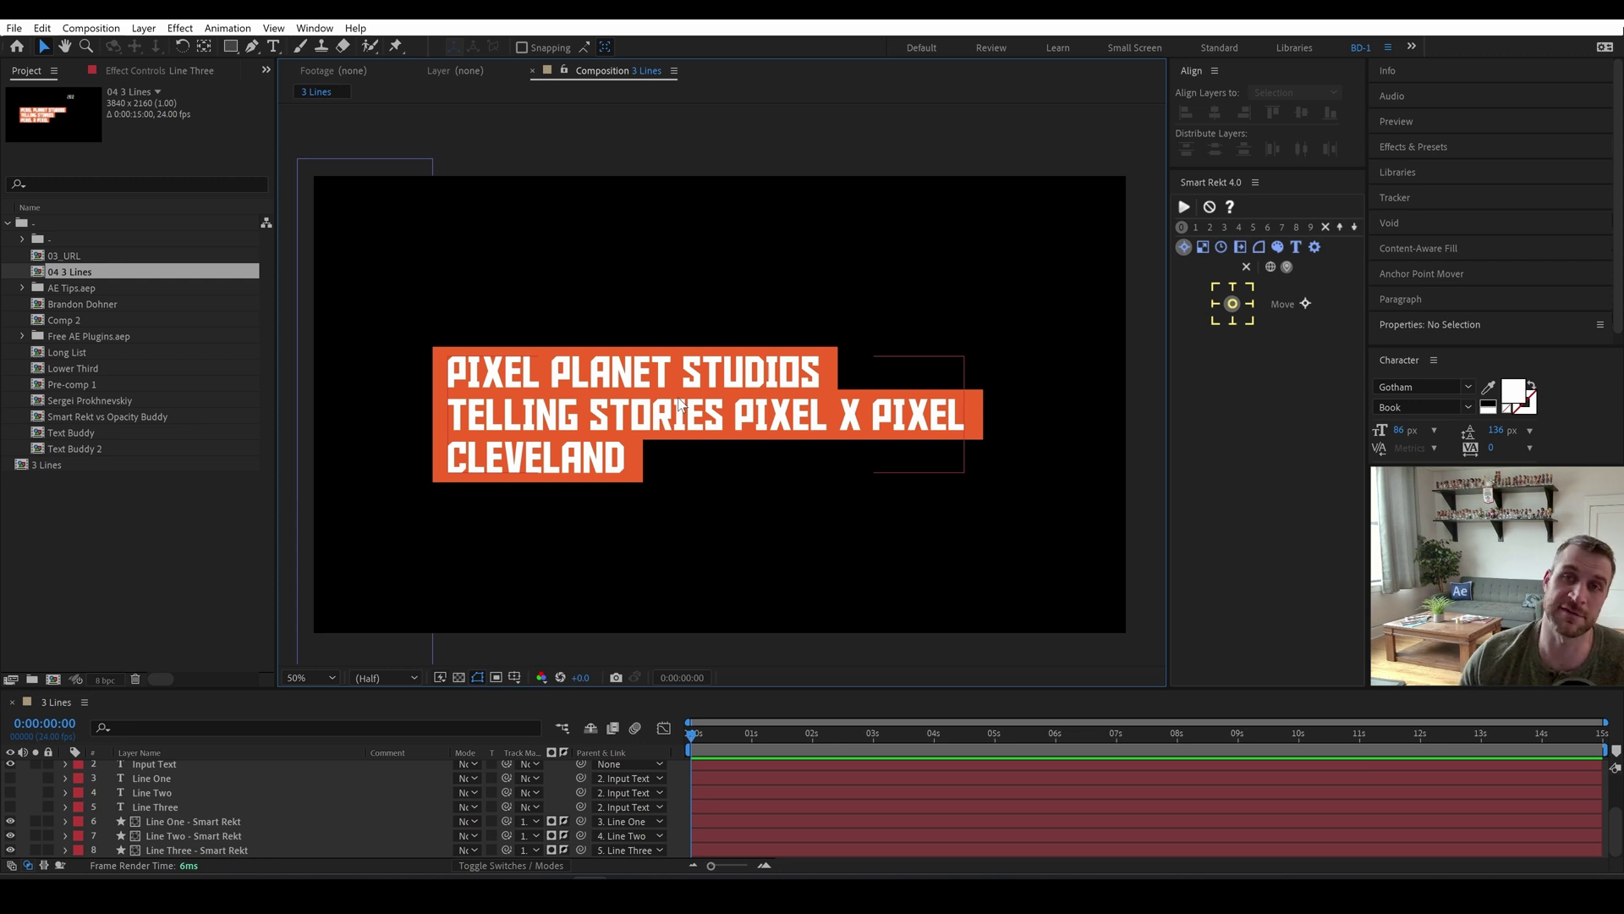
click(160, 792)
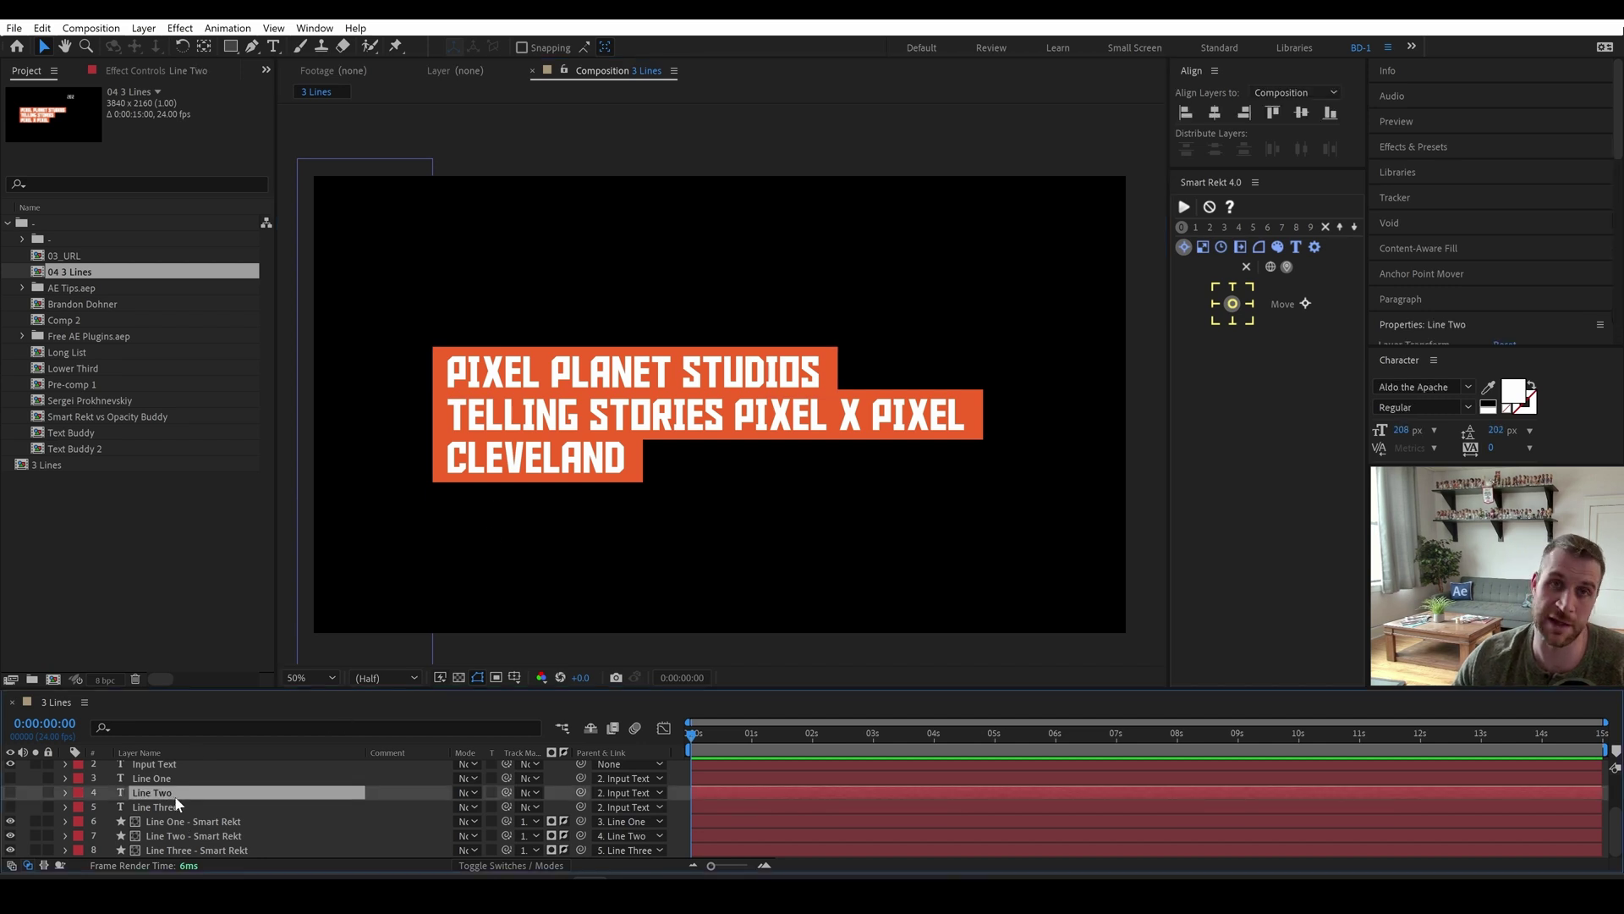
key(p)
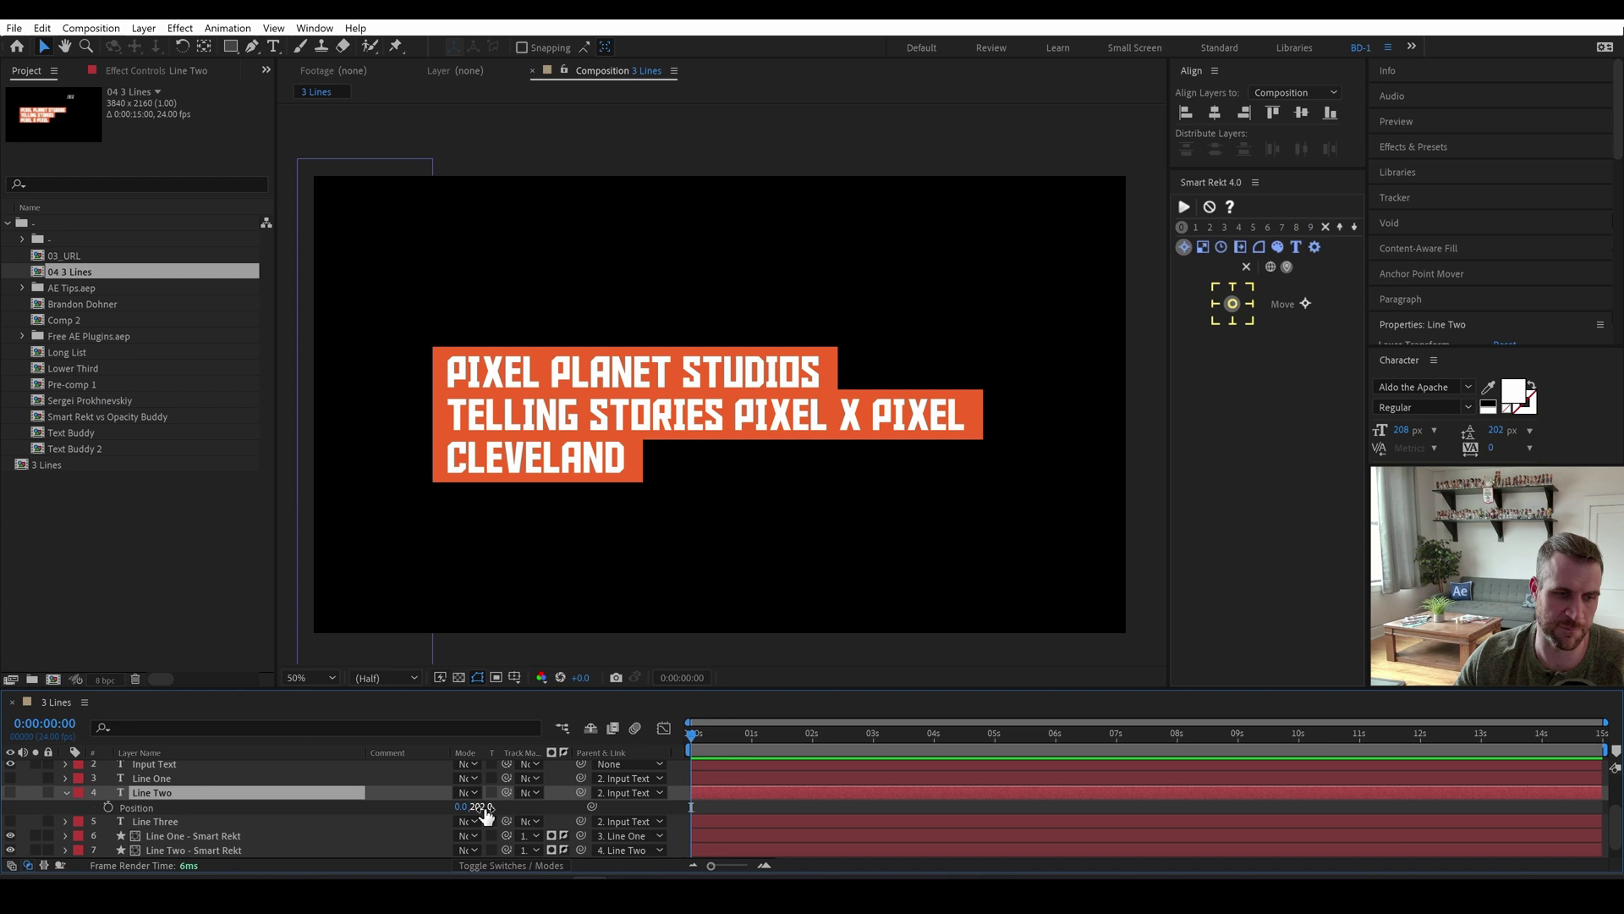
drag(703, 689, 703, 623)
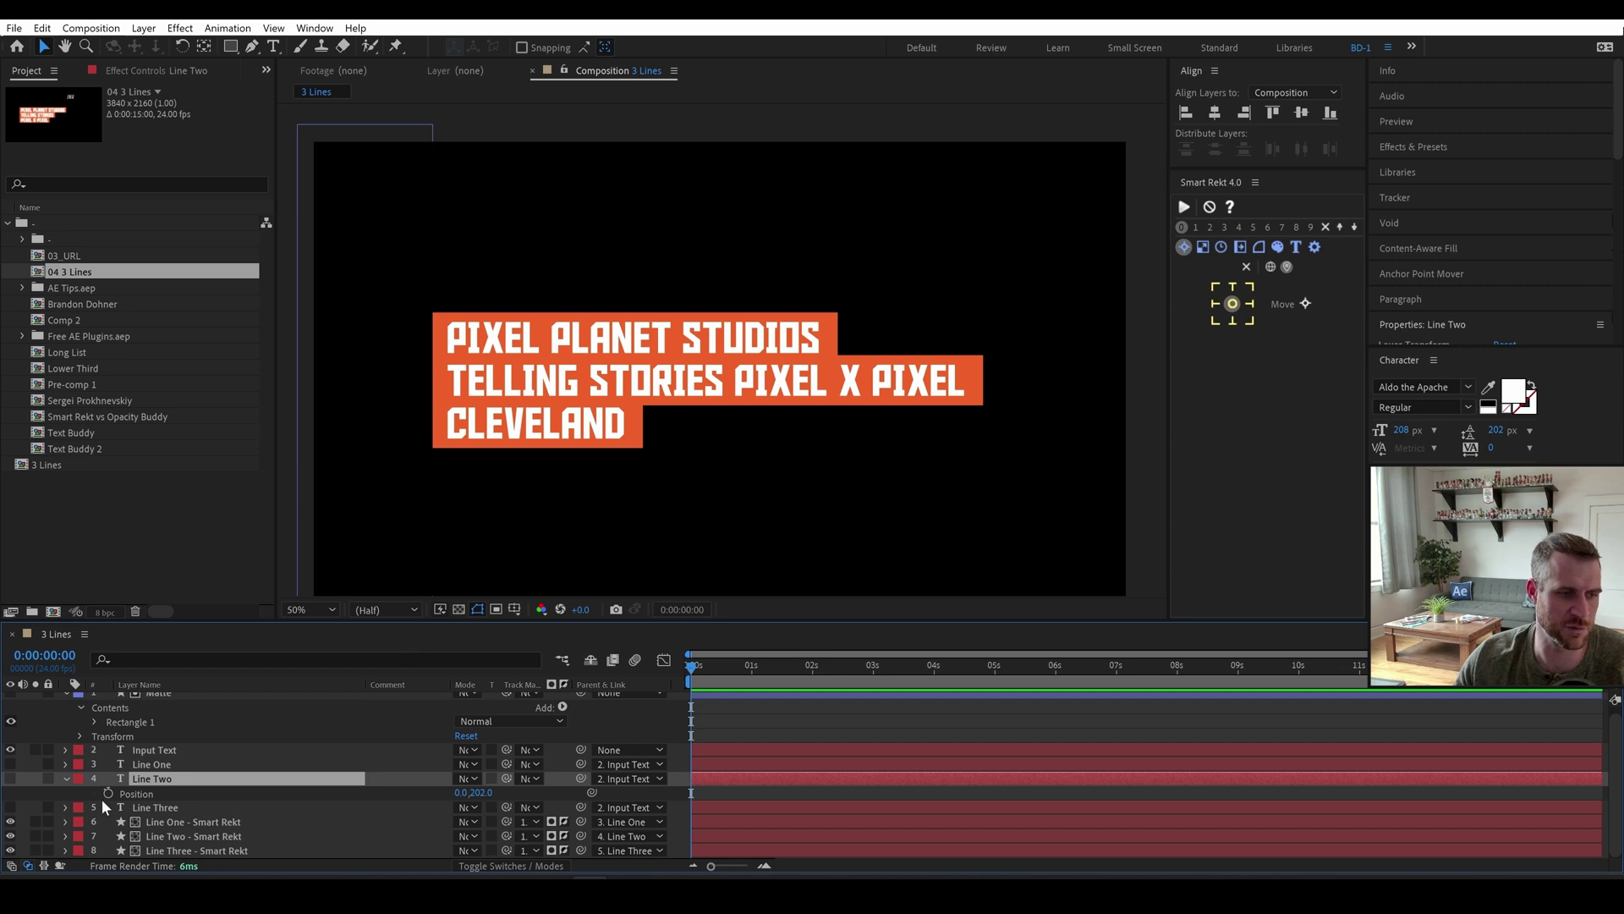
Separate Line Two's Position and drive Y Position with parent.text.sourceText.style.leading.
right_click(160, 790)
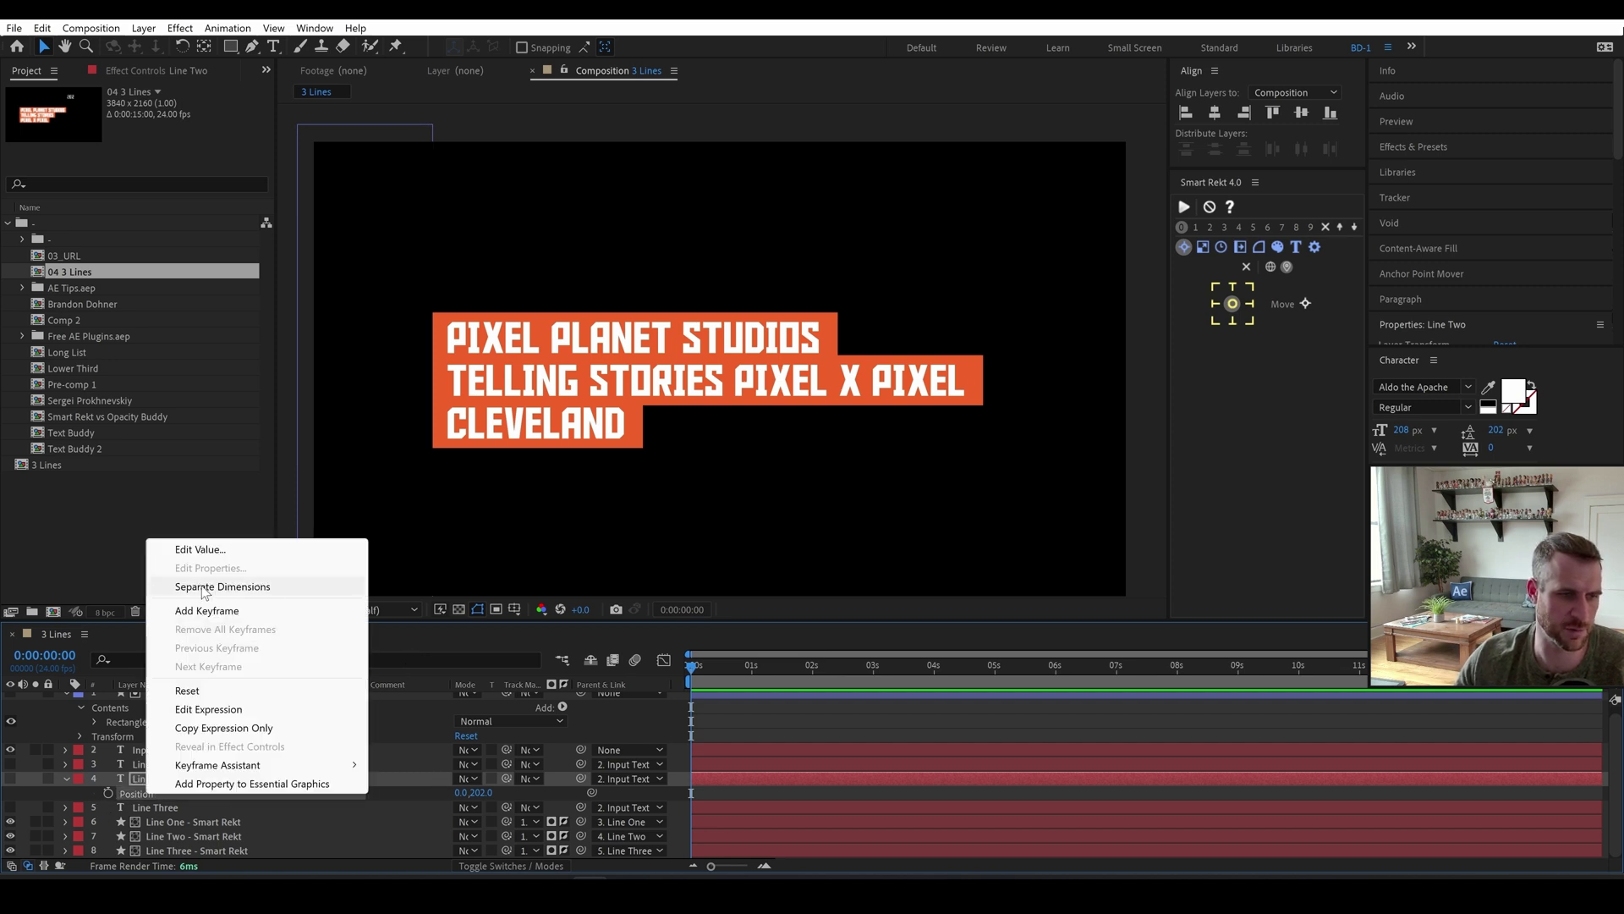
click(208, 593)
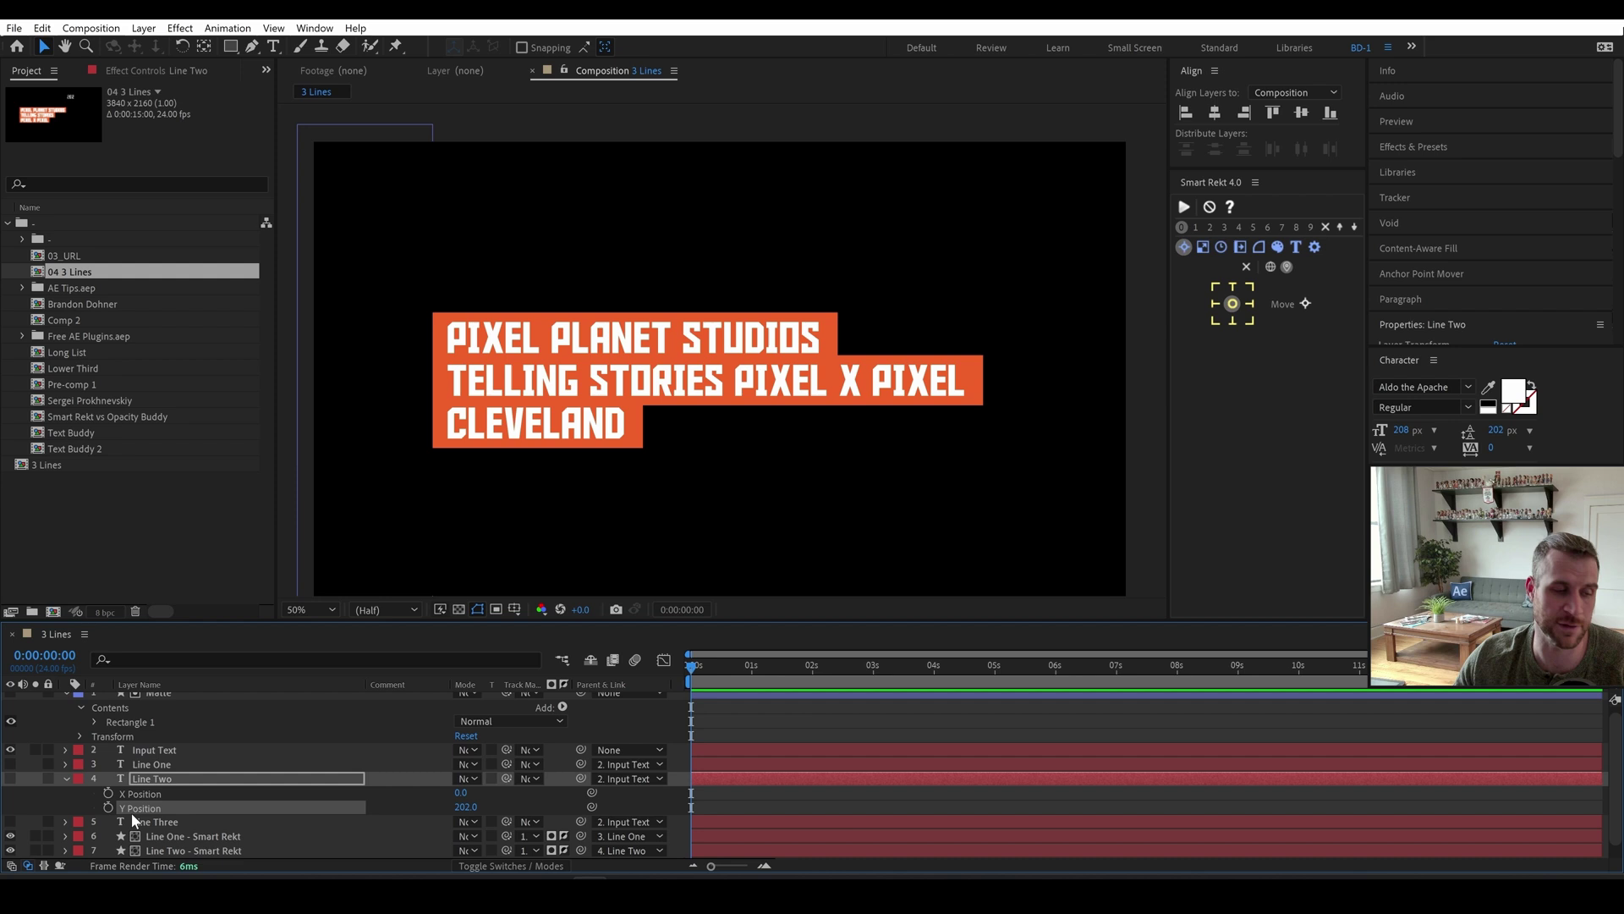
alt+click(107, 807)
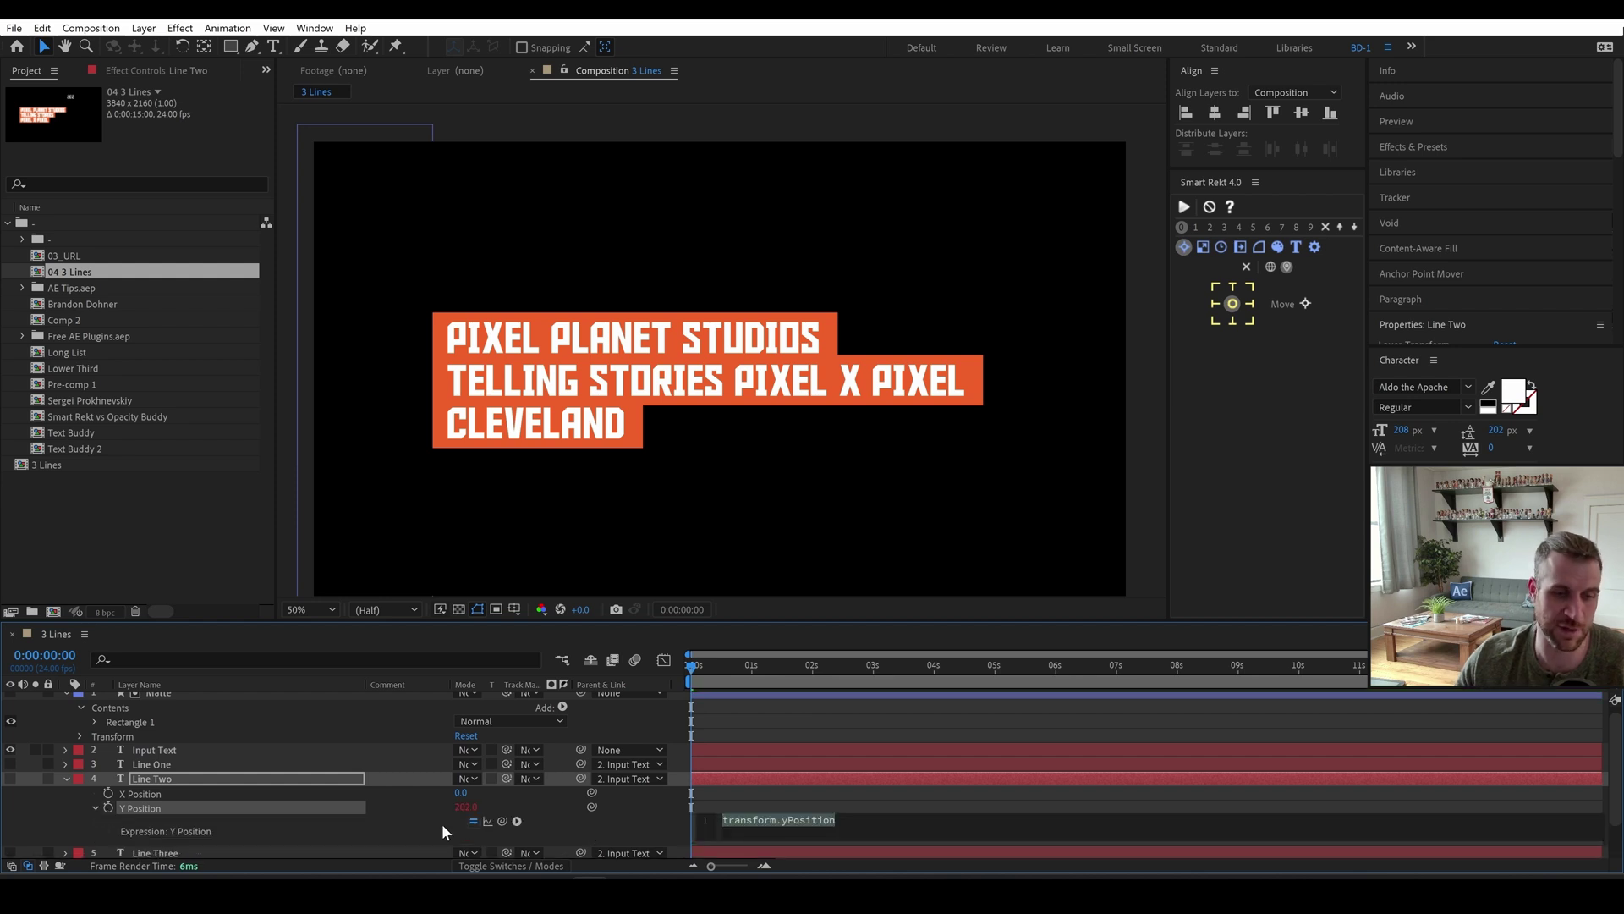
scroll(441, 824, down, 1)
text(parent)
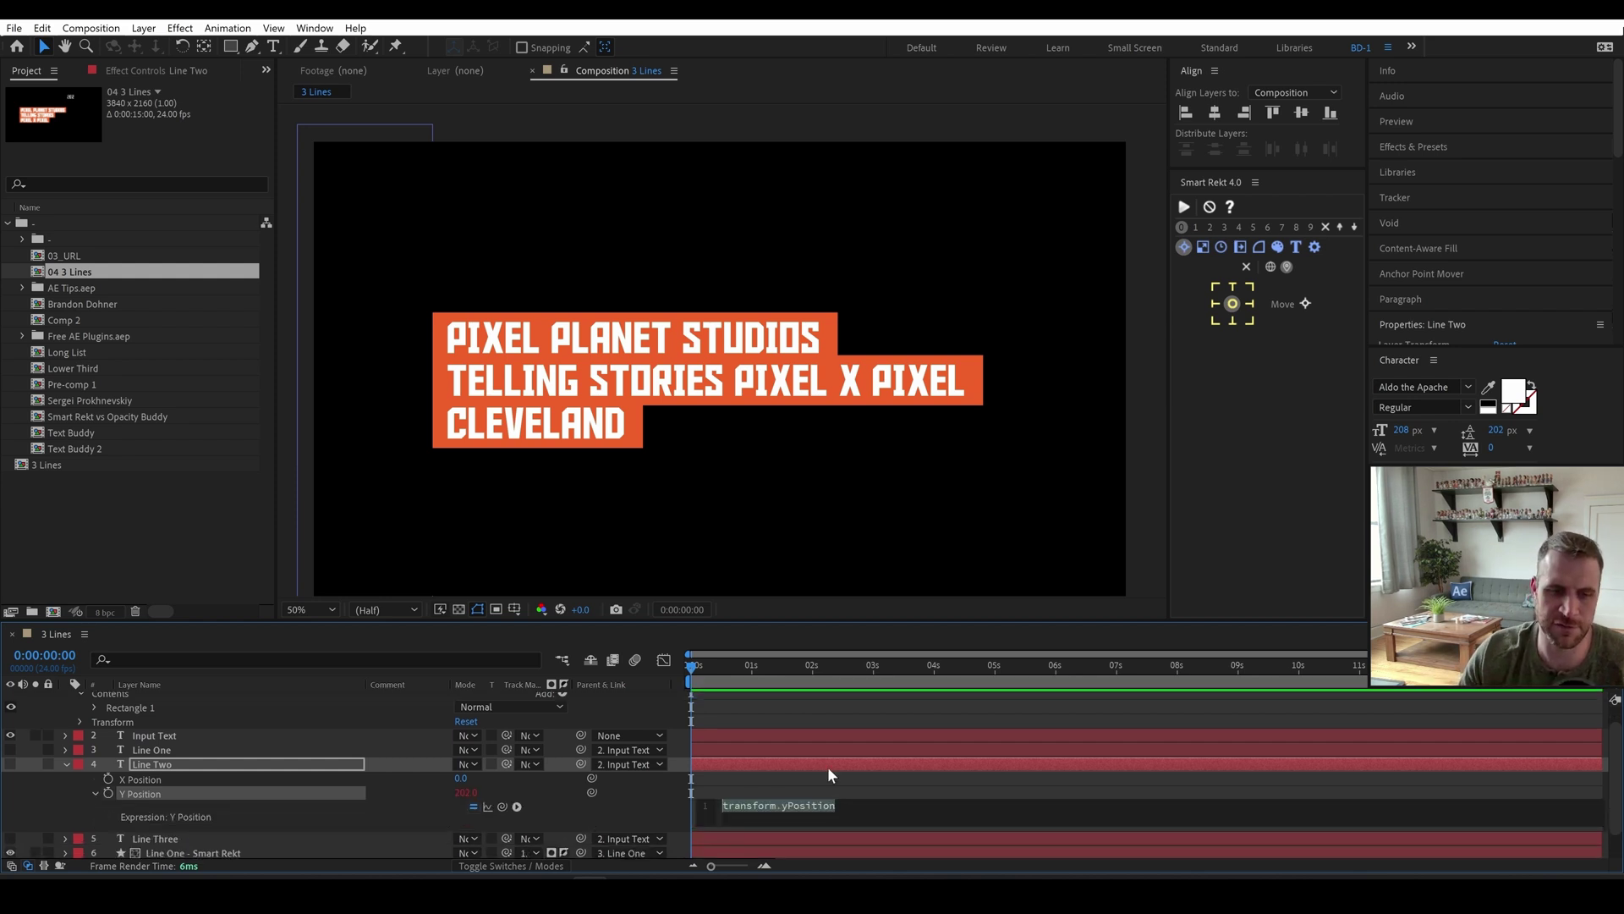
text(.text)
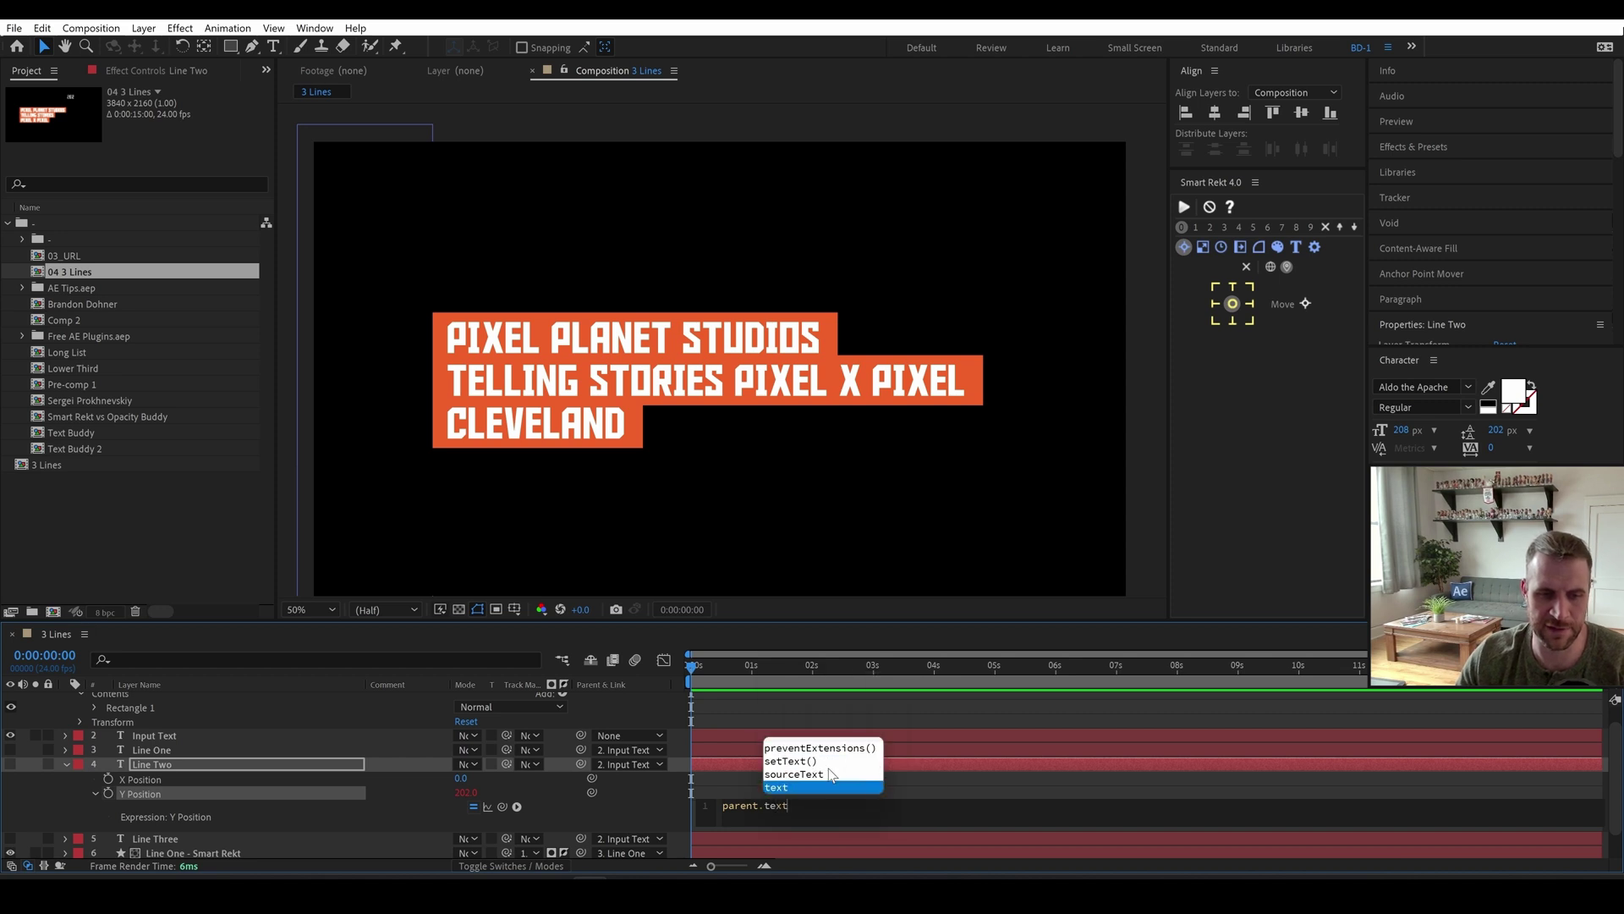
text(.sou)
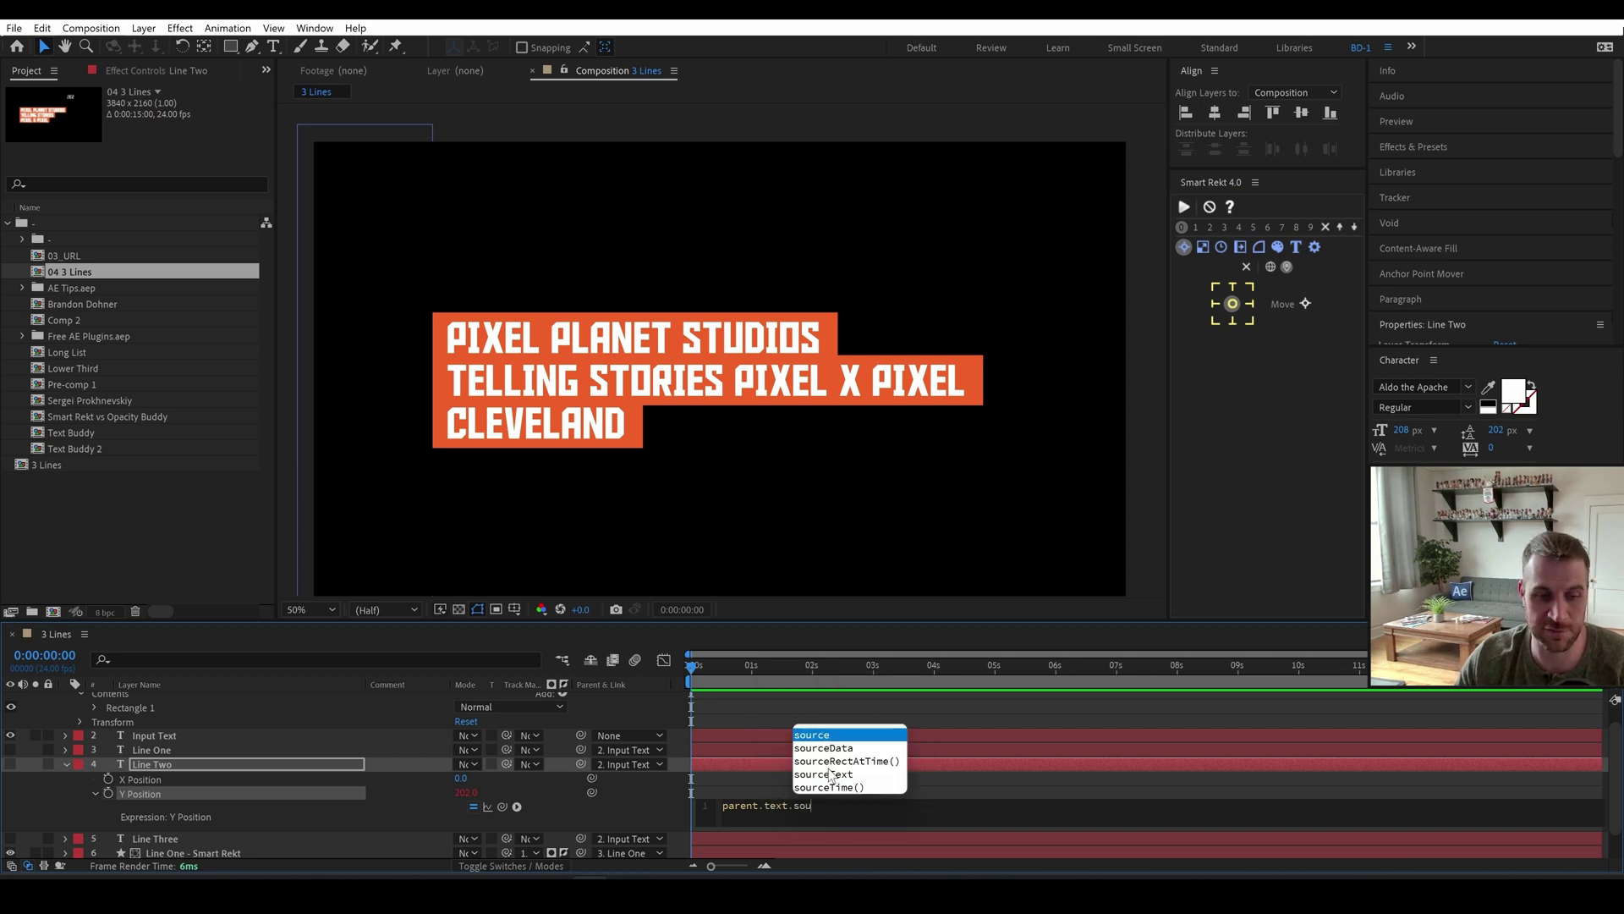
text(r)
key(Down)
key(Down)
key(Down)
key(Return)
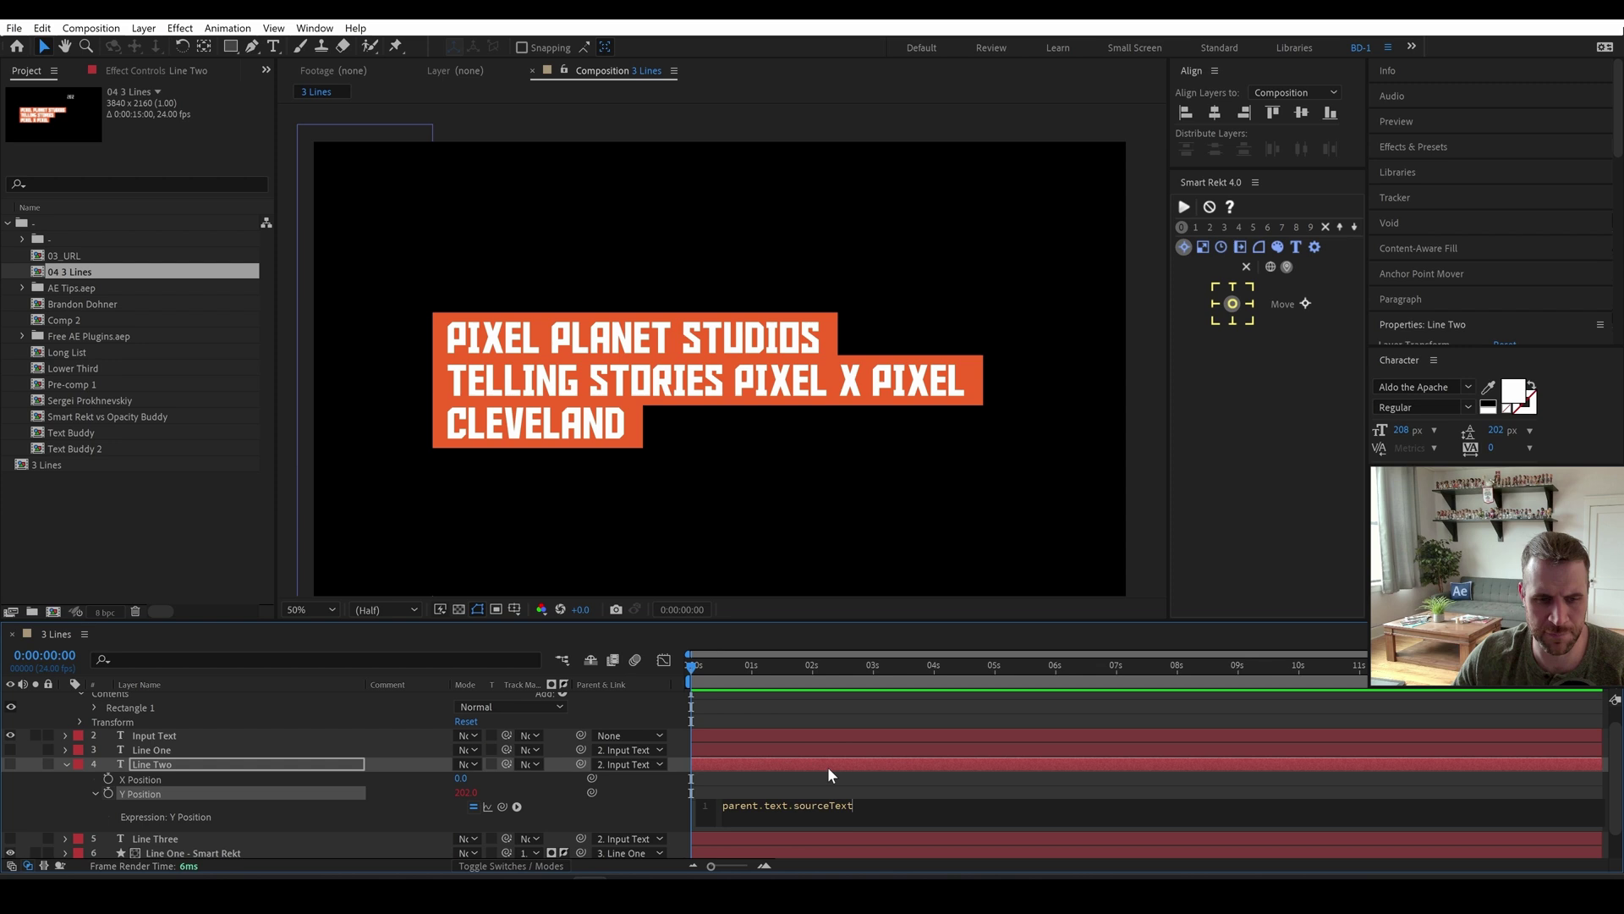
text(.style.leading)
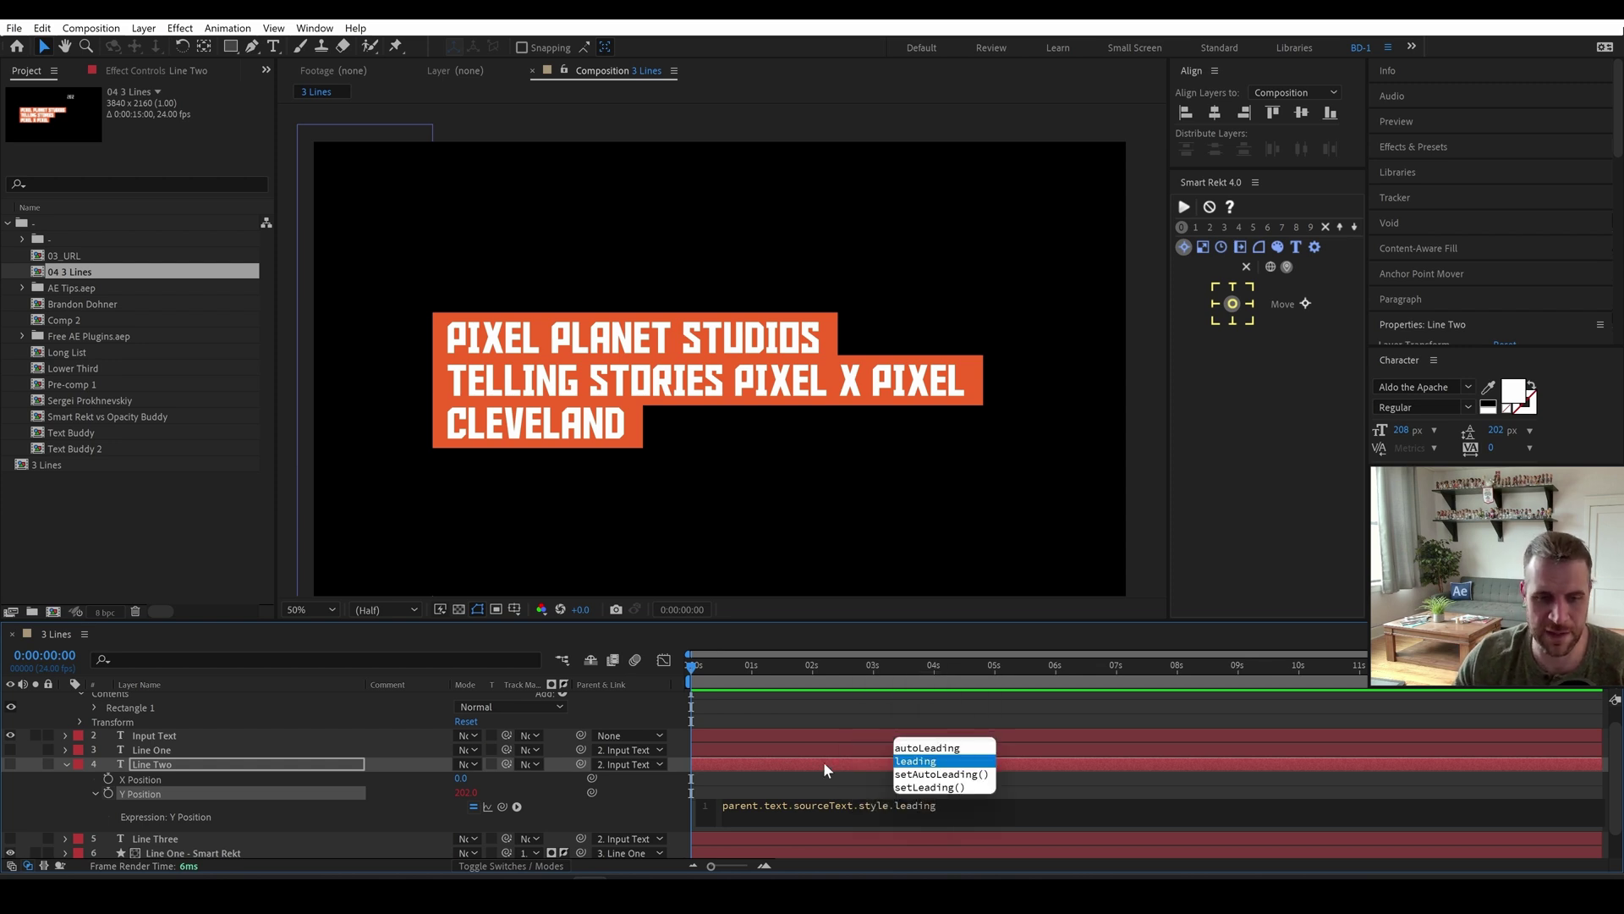
key(Return)
click(824, 761)
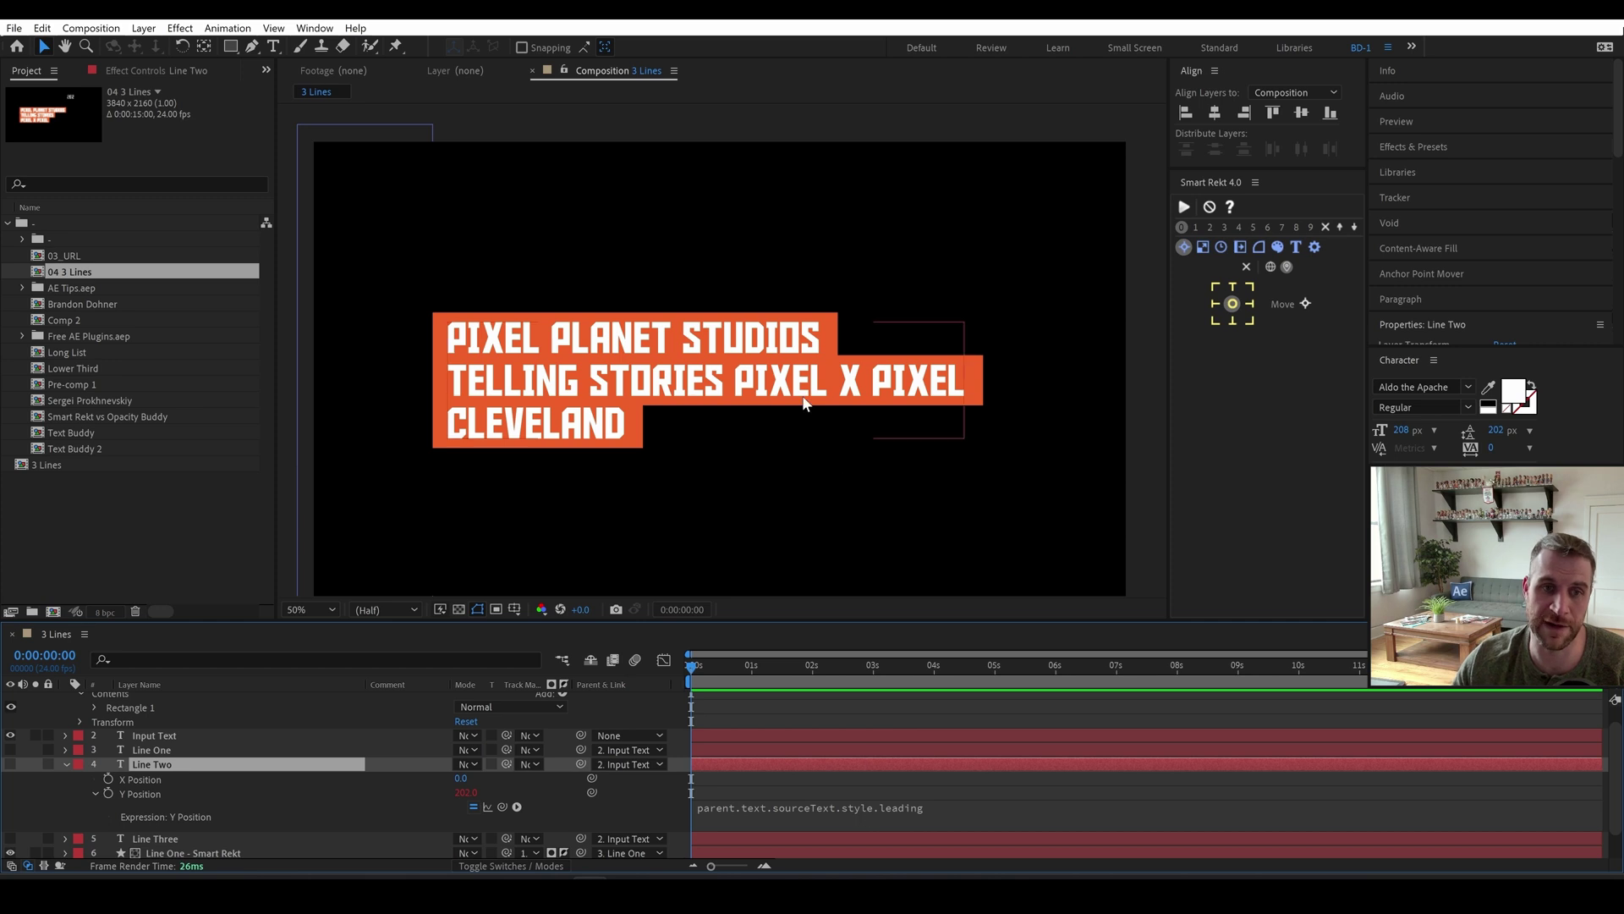
click(139, 793)
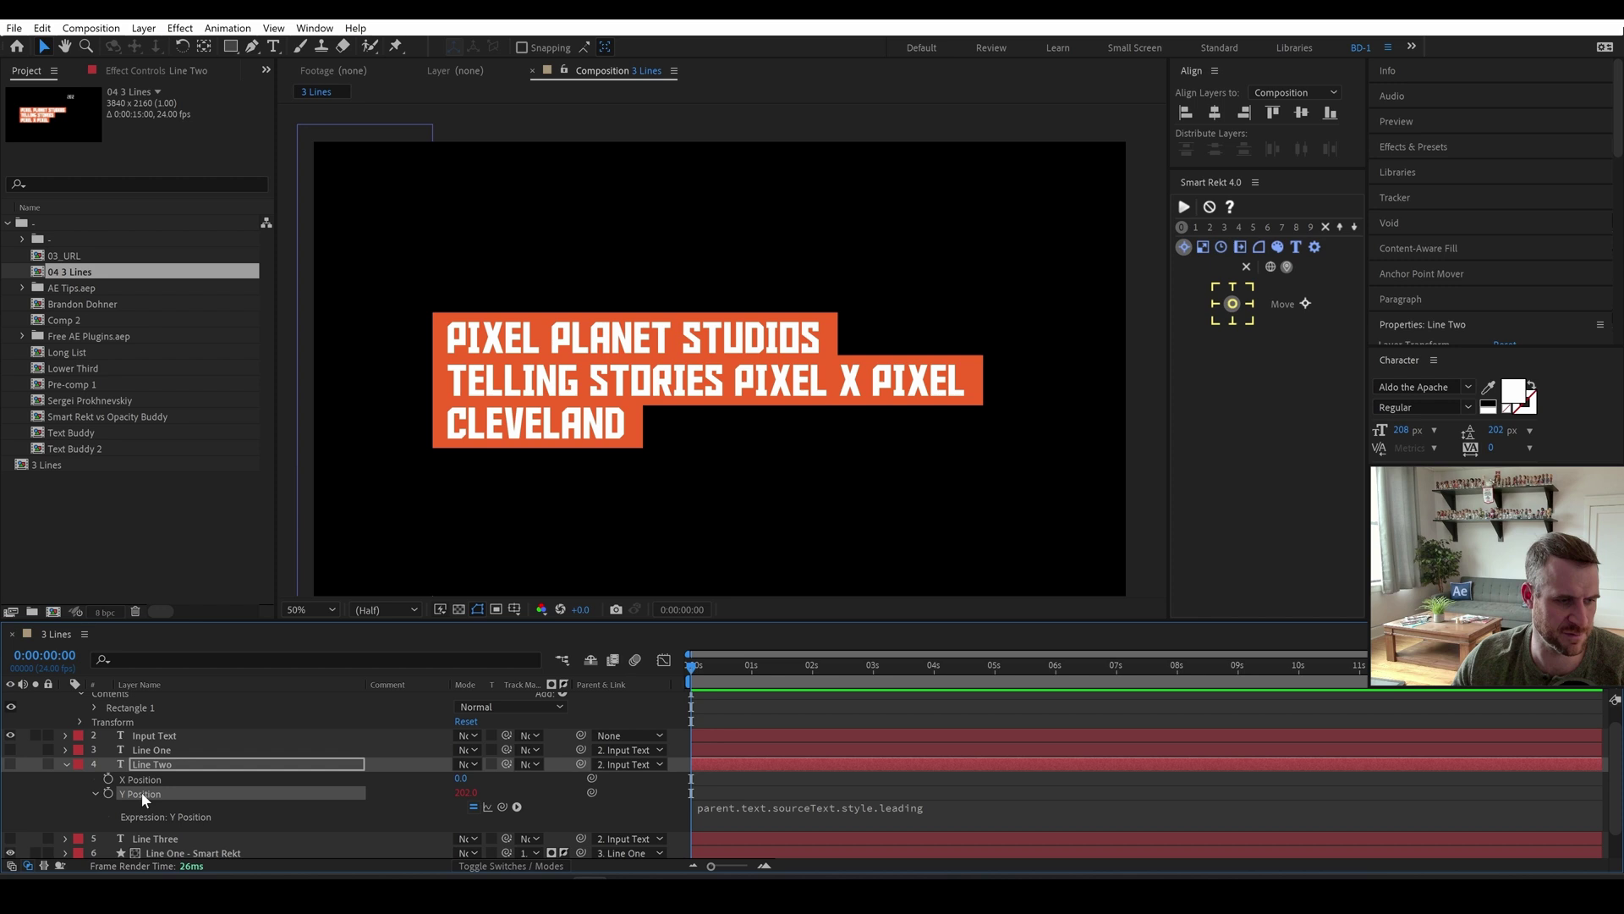
scroll(163, 759, down, 1)
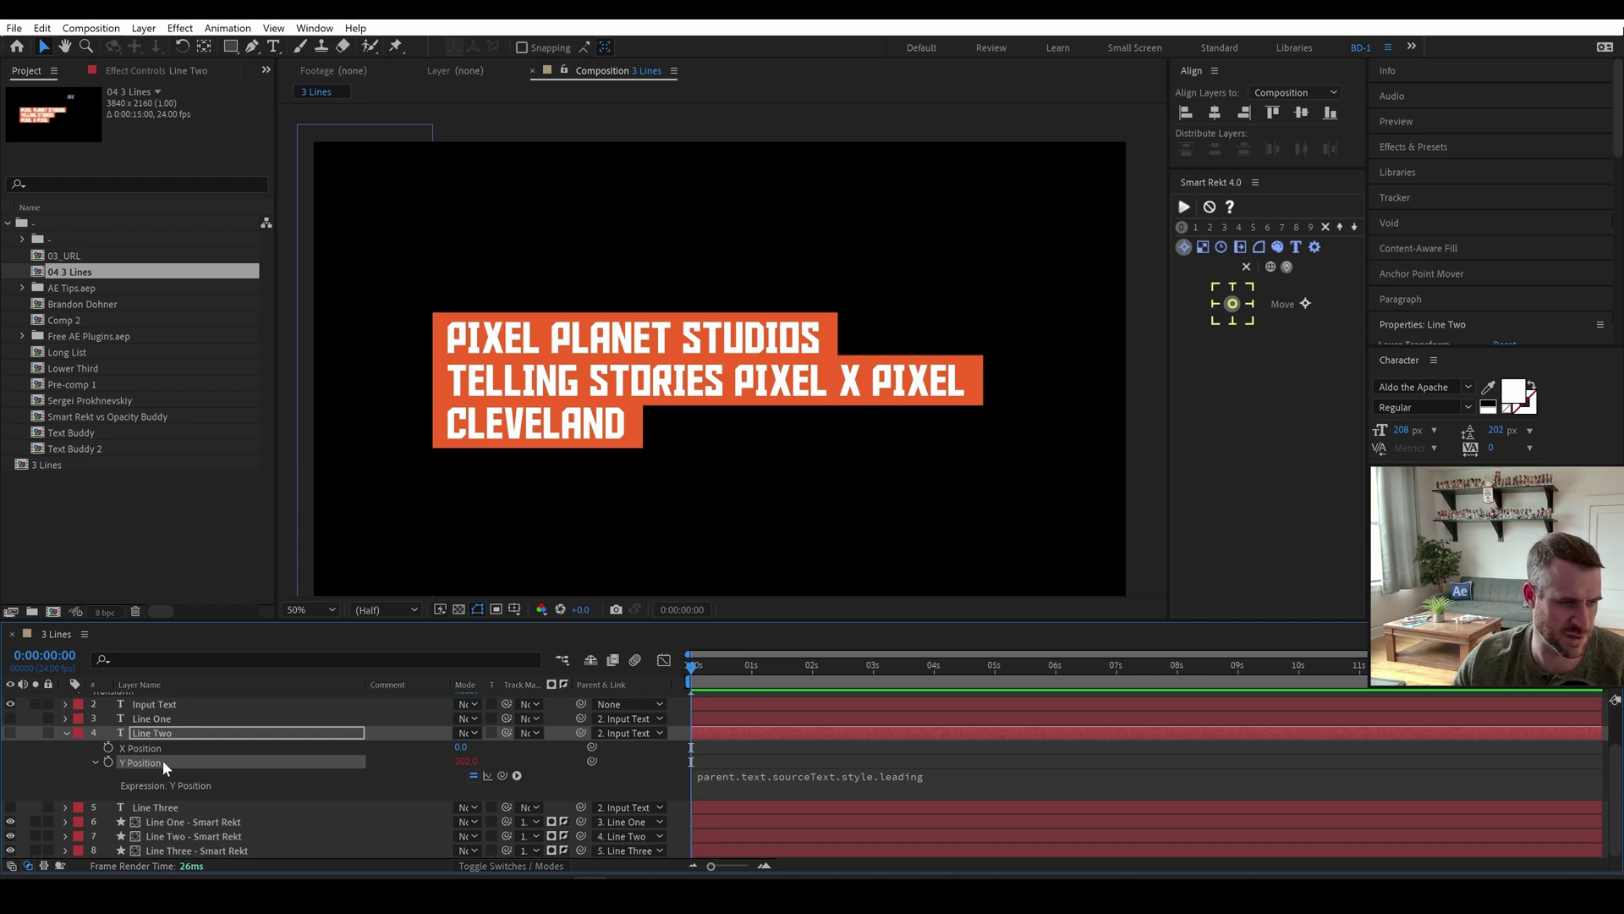
click(171, 805)
Separate Line Three's Position and set its Y expression to the parent leading *2.
key(p)
right_click(143, 822)
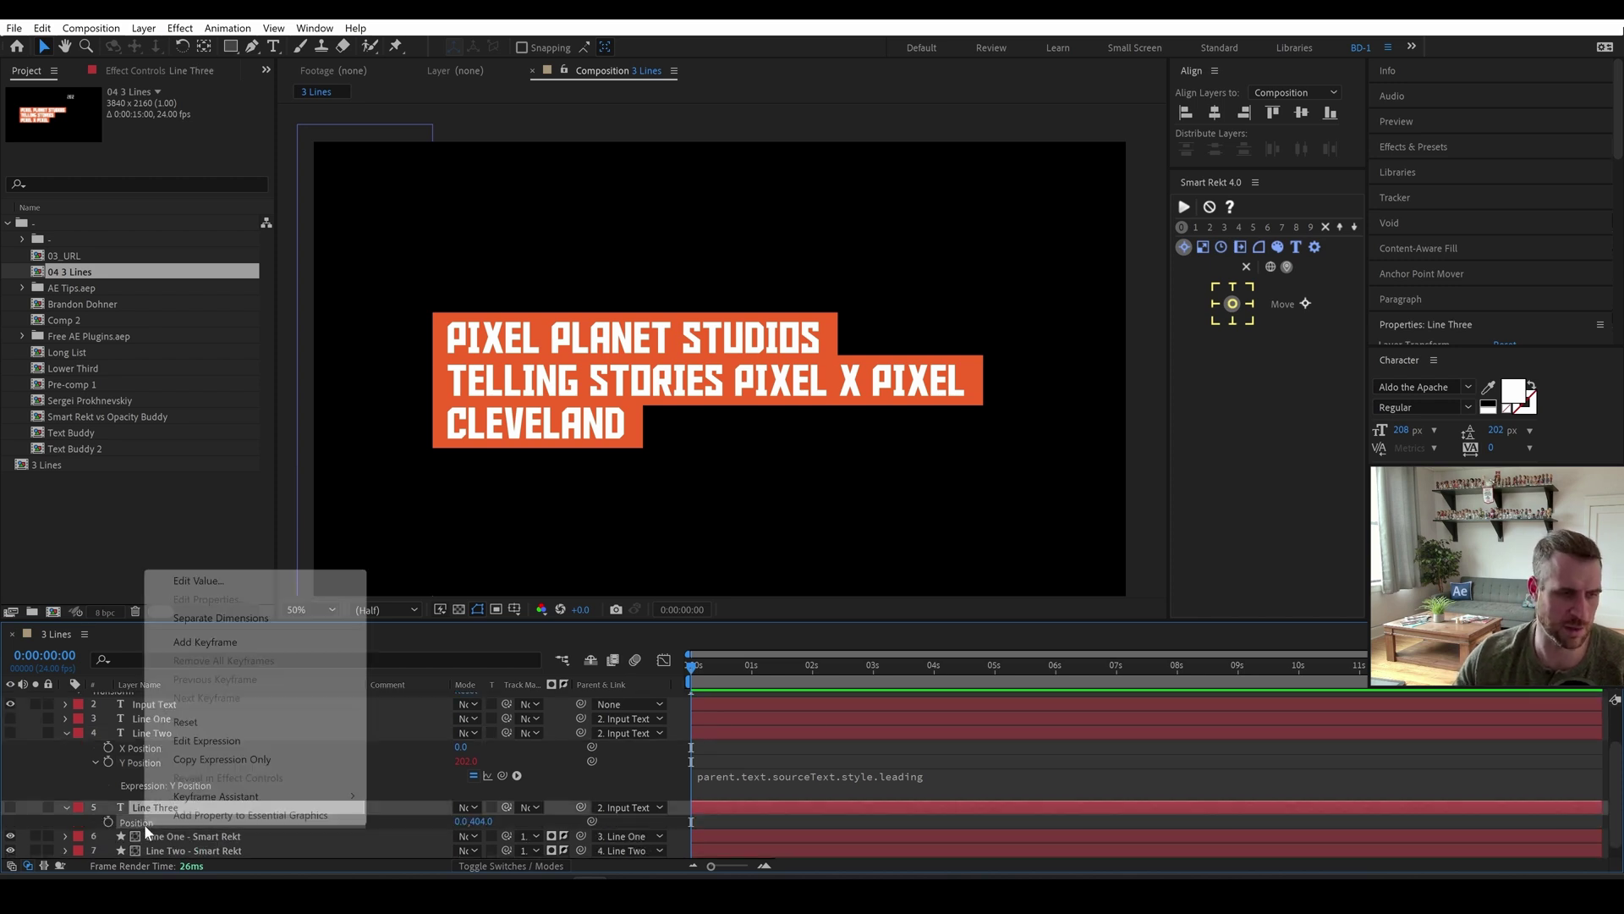
click(222, 618)
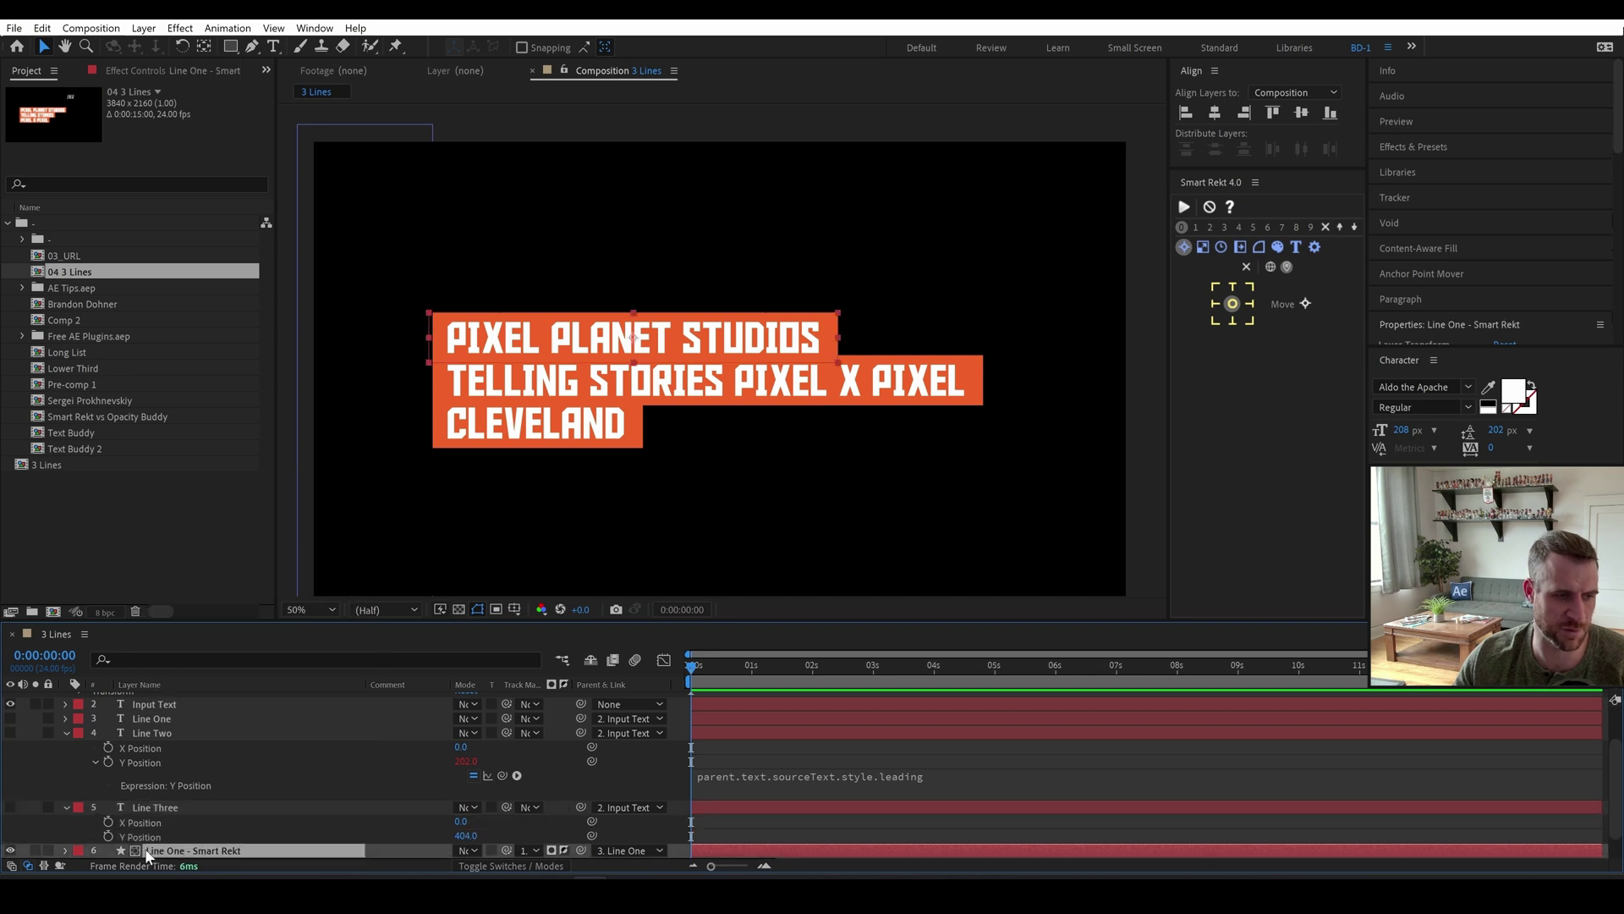
click(146, 836)
scroll(146, 834, down, 1)
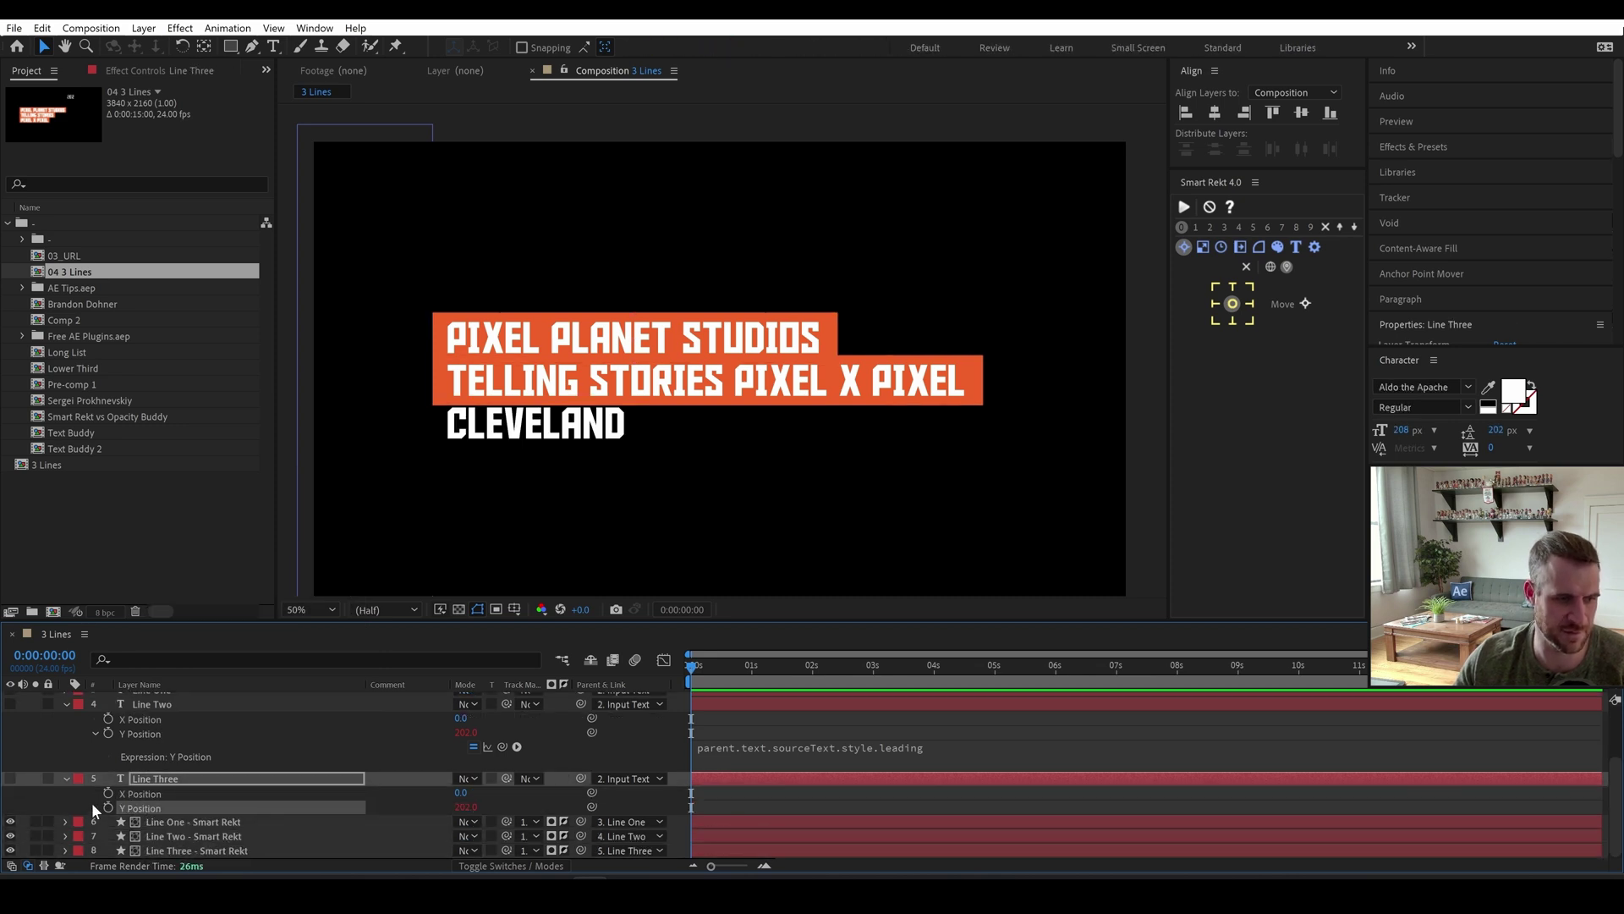
click(519, 804)
click(93, 807)
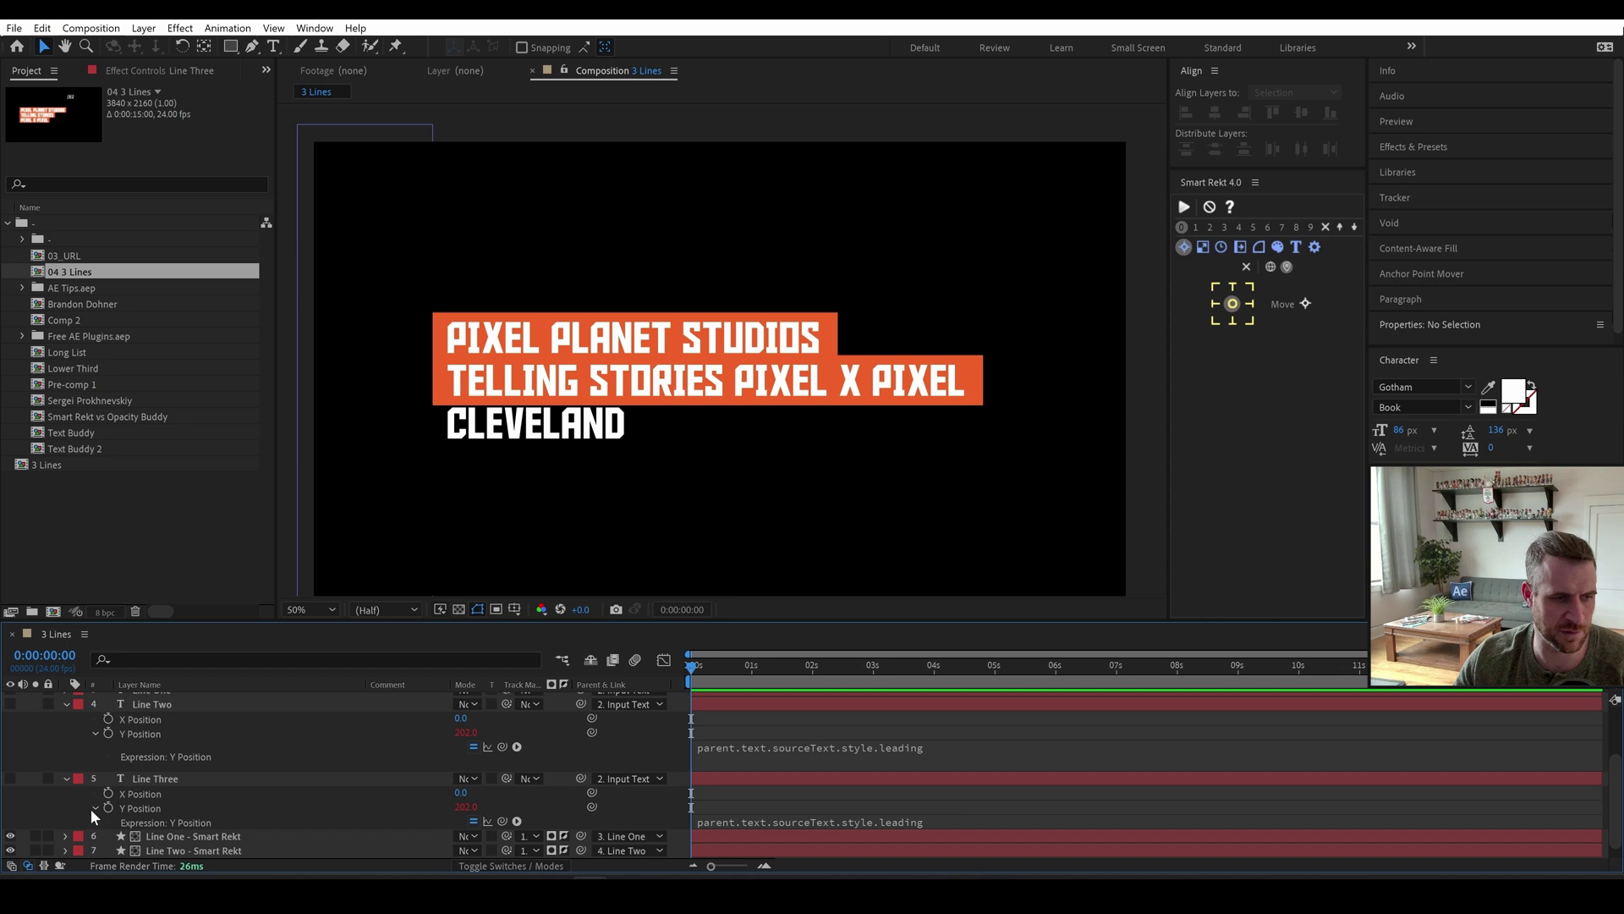
click(819, 820)
key(Right)
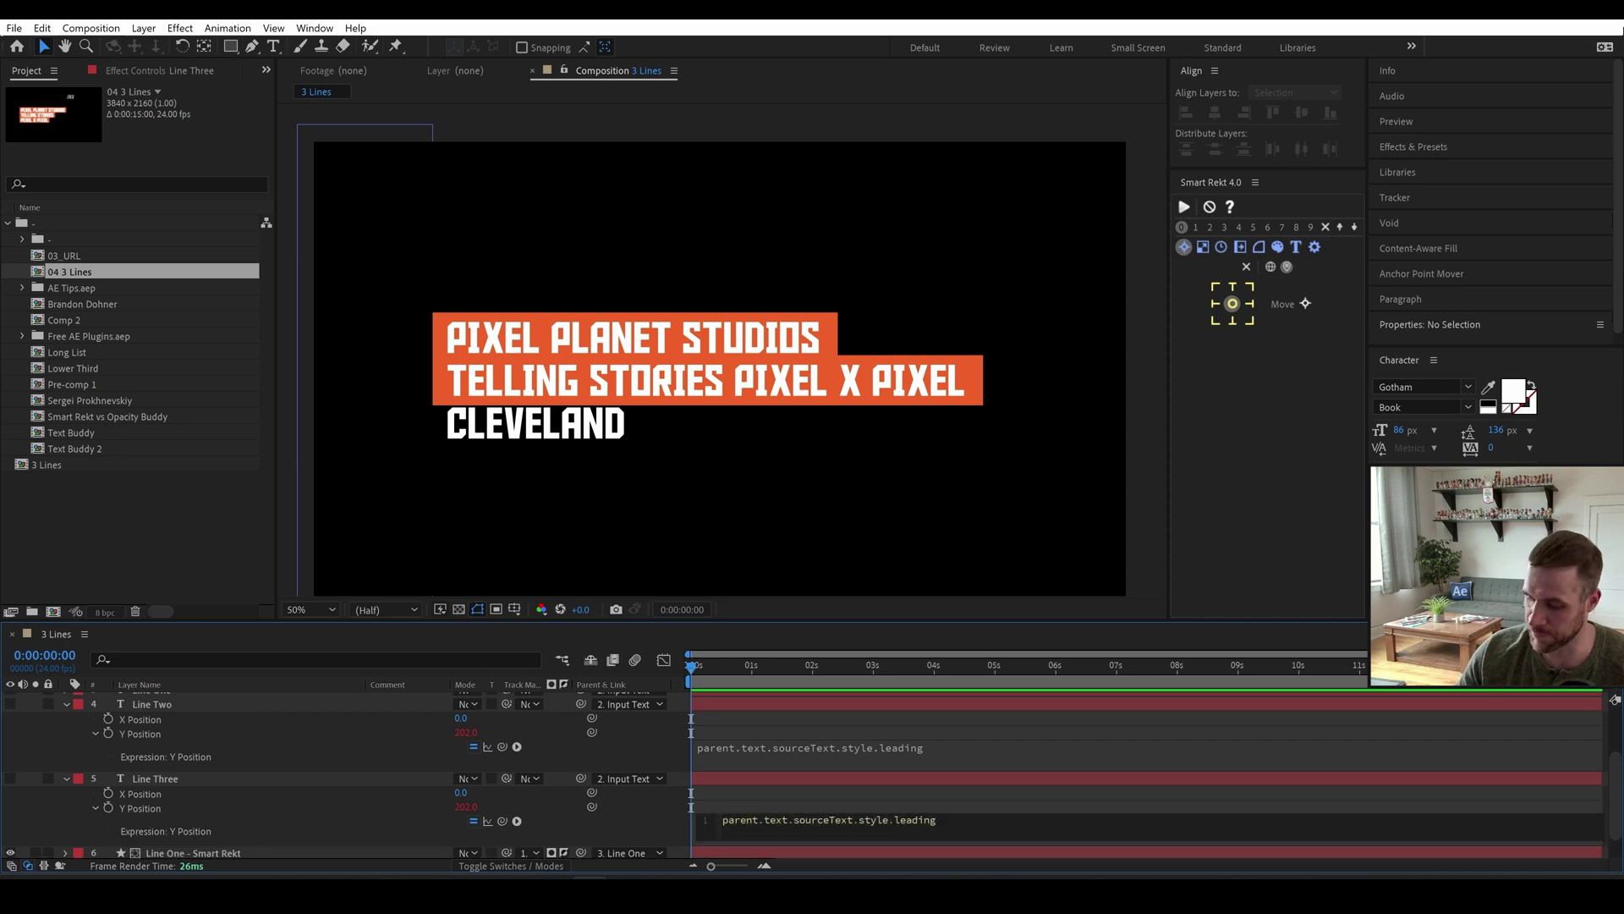
text(*2)
key(KP_Enter)
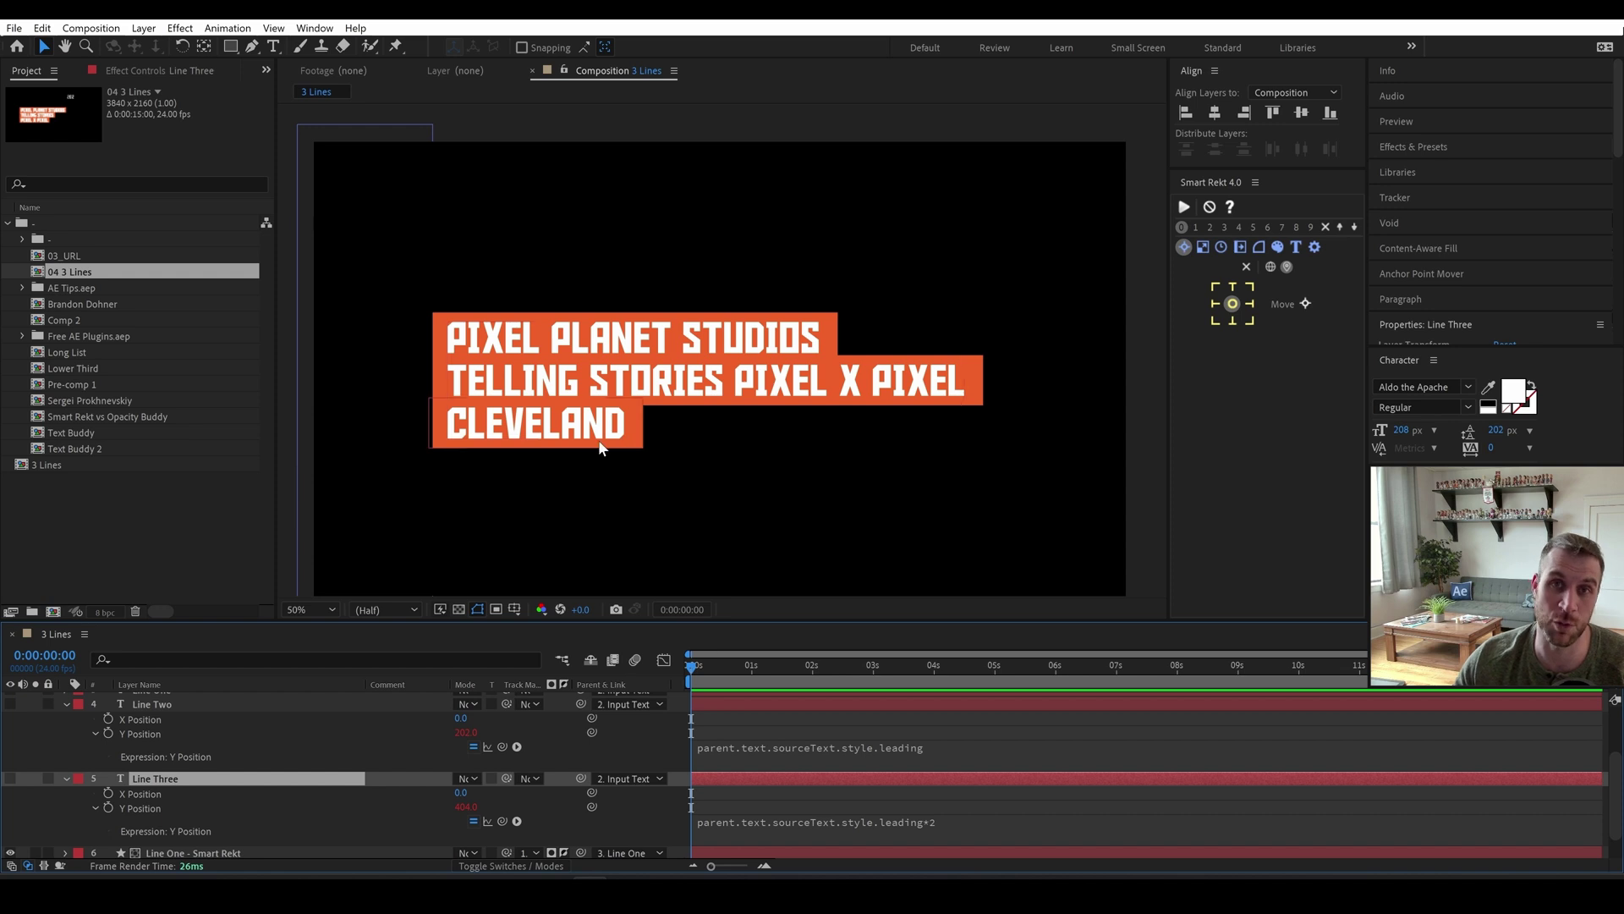
Raise Input Text's leading to 331 so the boxed lines spread apart.
click(65, 779)
click(65, 800)
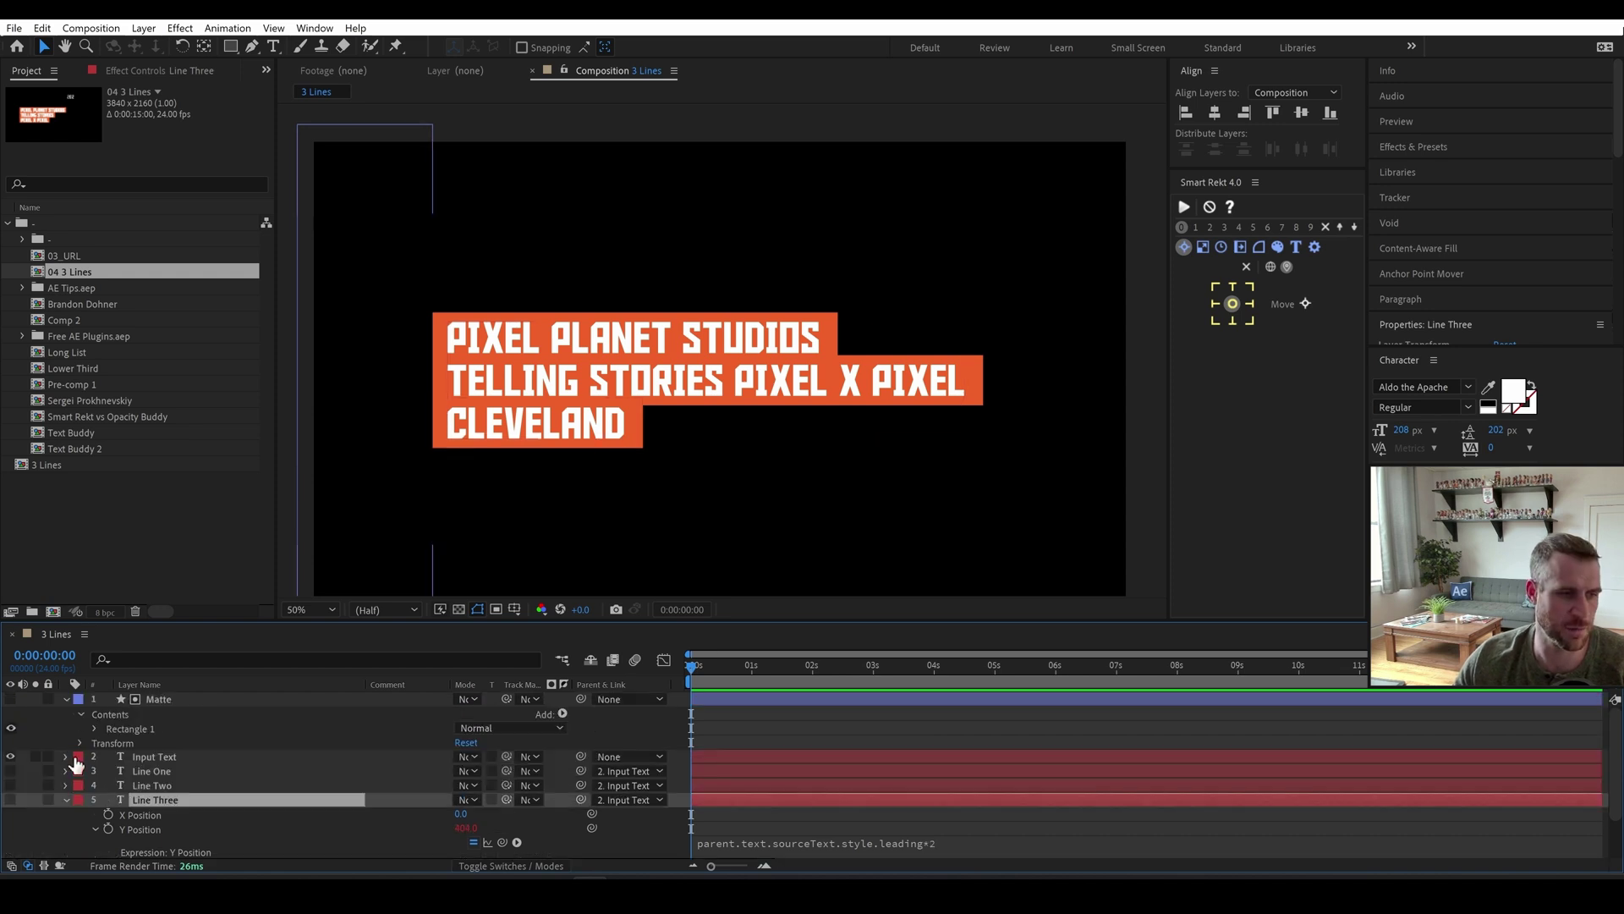
click(66, 799)
click(151, 759)
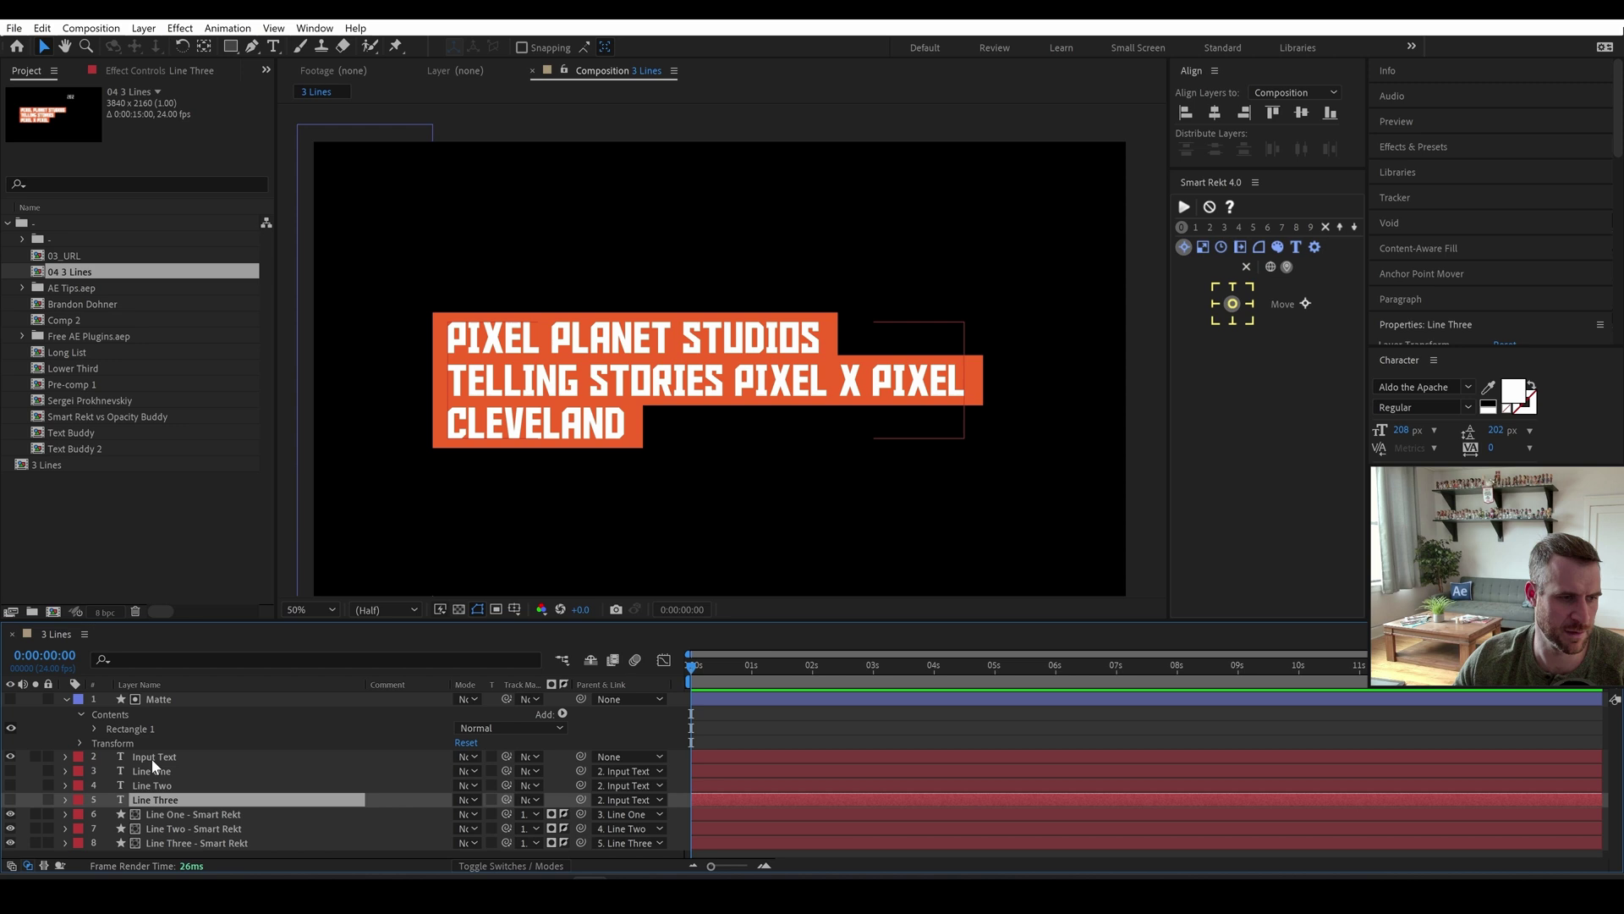
drag(1496, 430, 1604, 431)
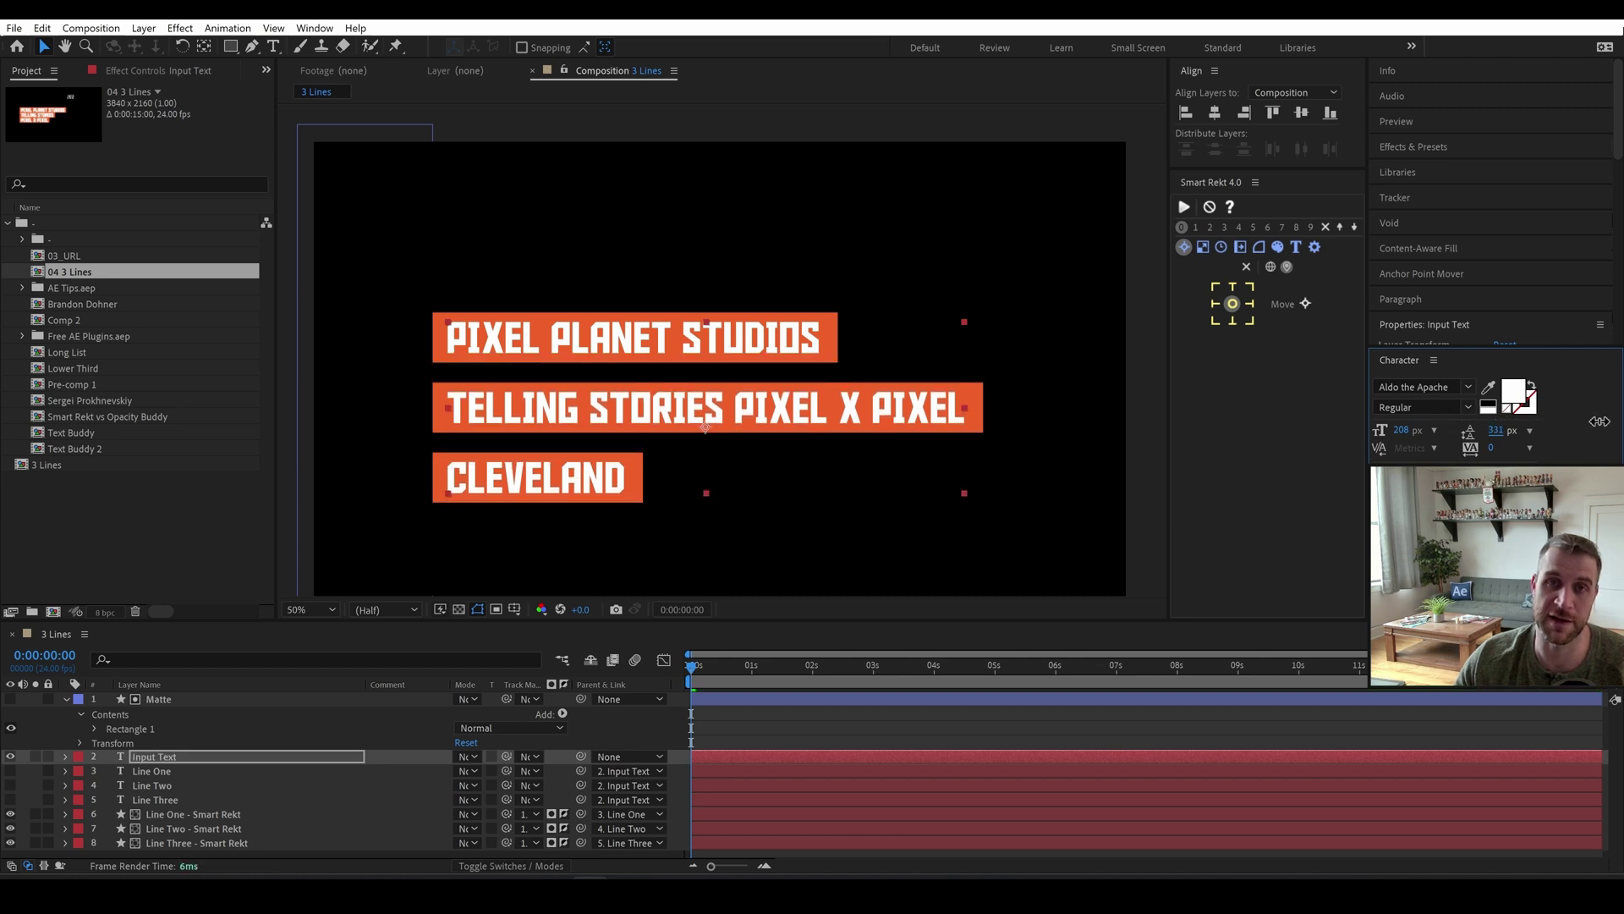
Commit the 331 px leading, then move to the browser for the Pixel Planet Studios tools page.
click(1255, 733)
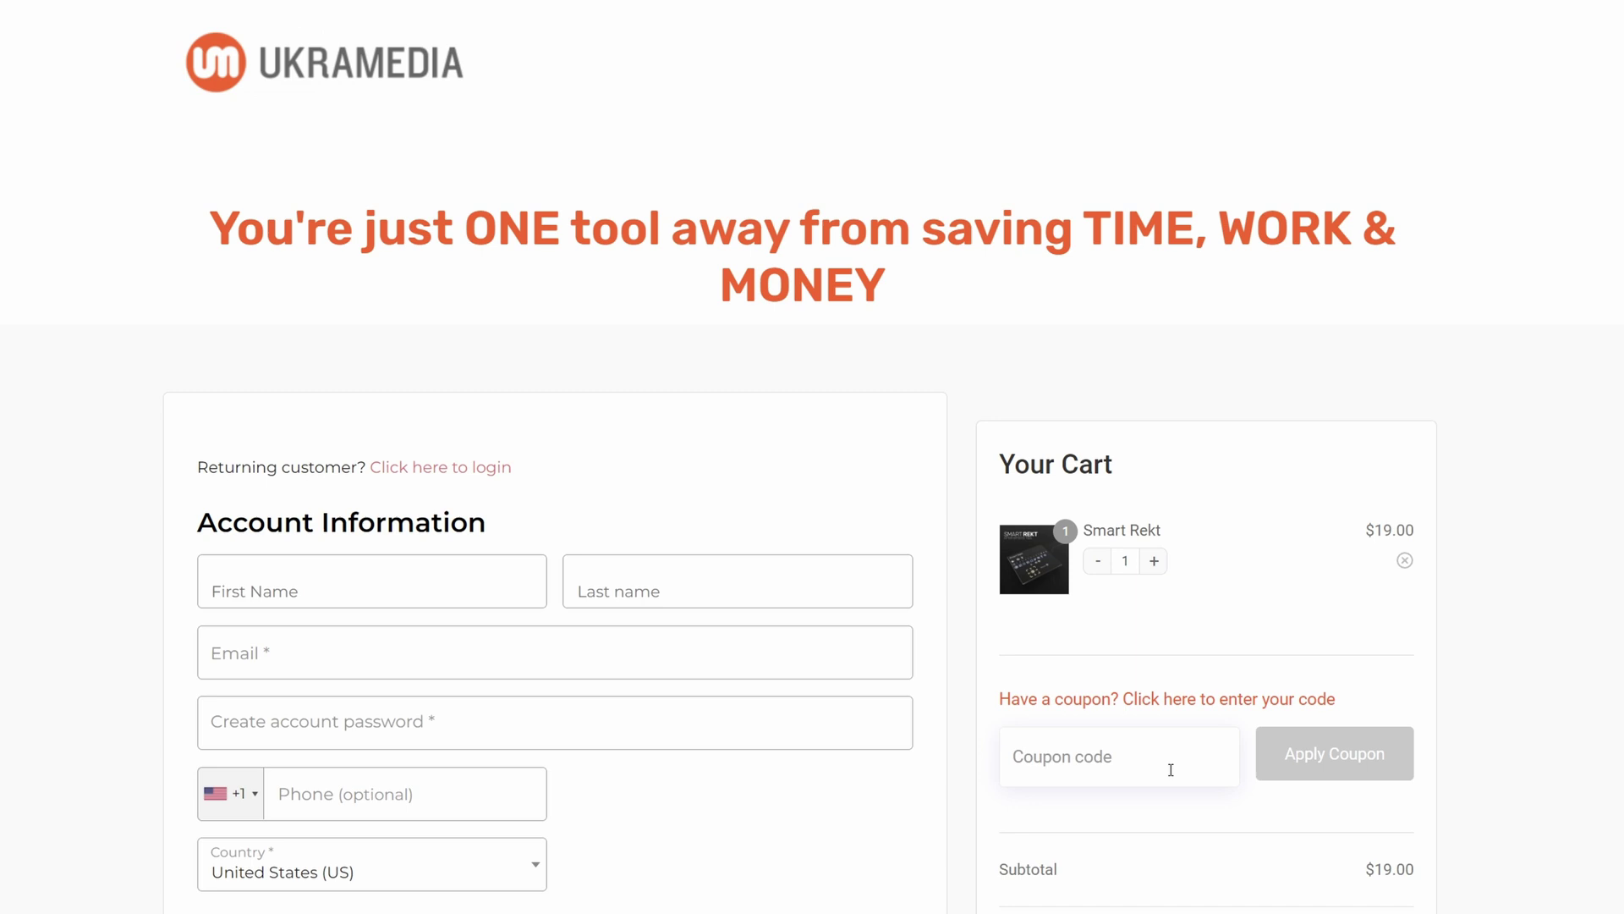
Enter the discount code pixelplanet in the coupon field for the $19.00 Smart Rekt order.
text(pixelplanet)
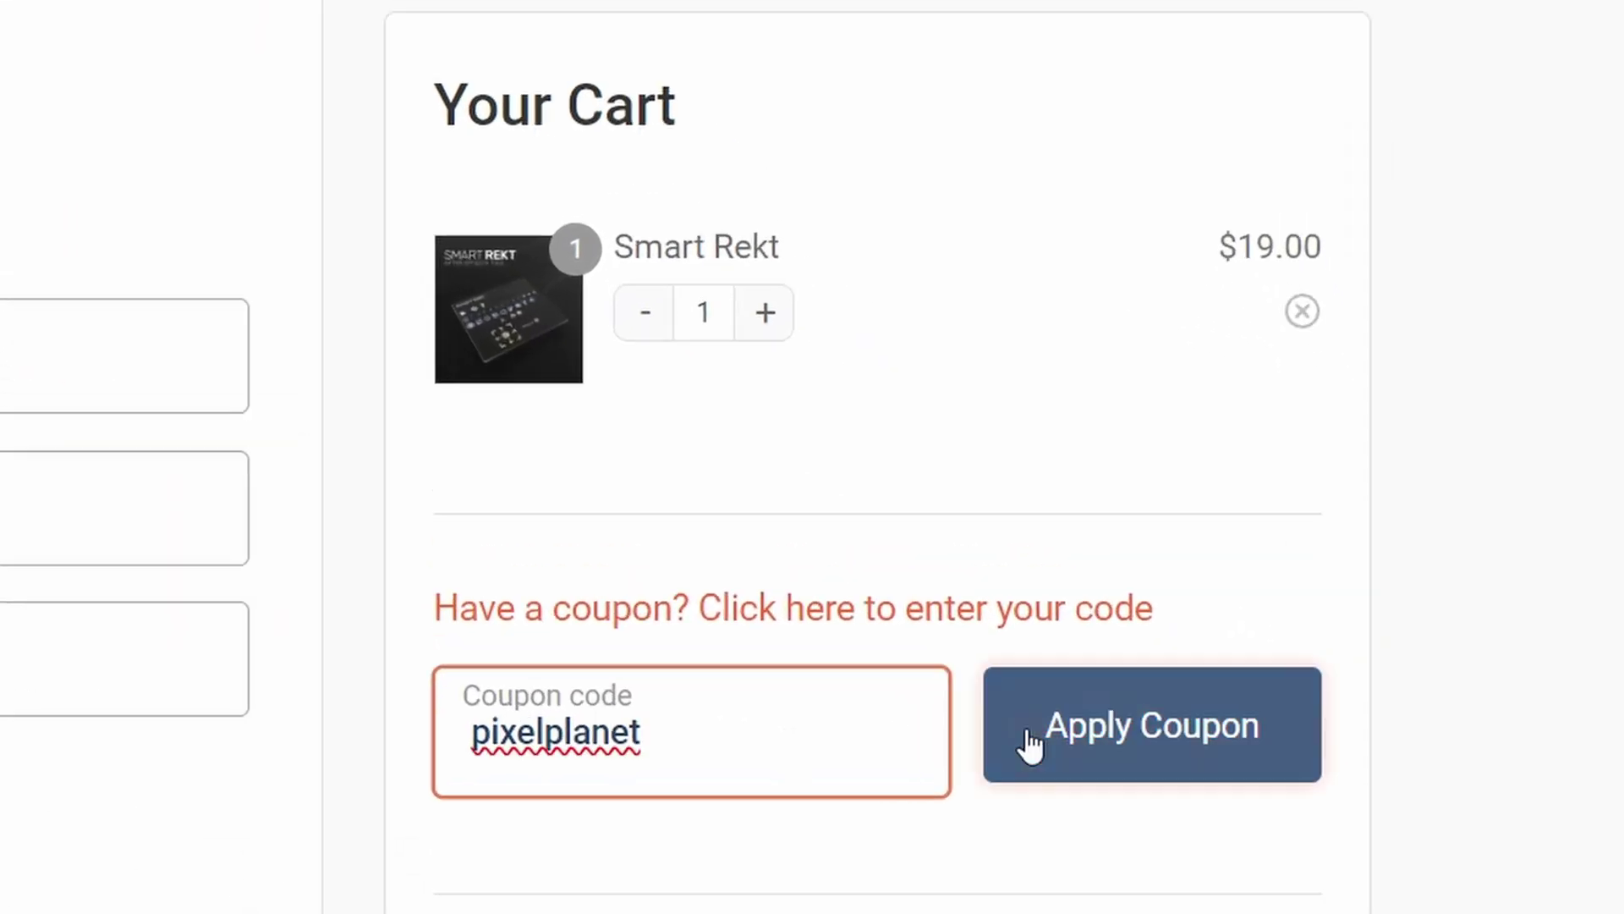